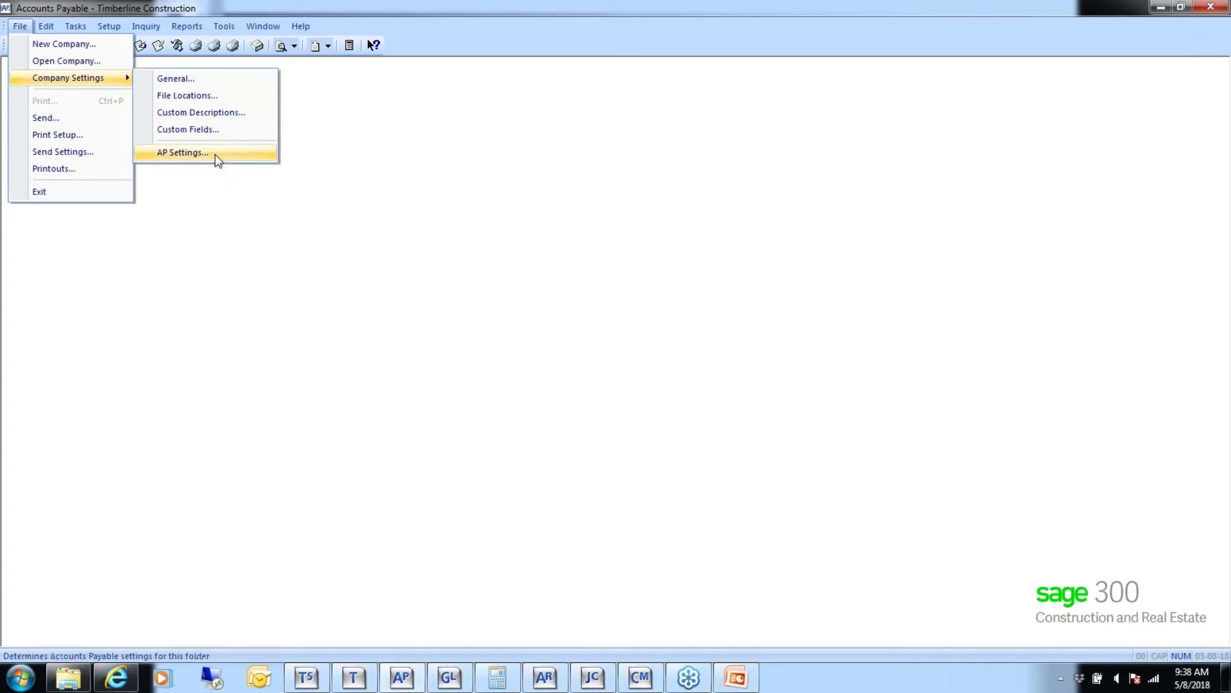
Step: Review the account assignments in the AP GL entry settings, and close the settings without making changes
click(215, 153)
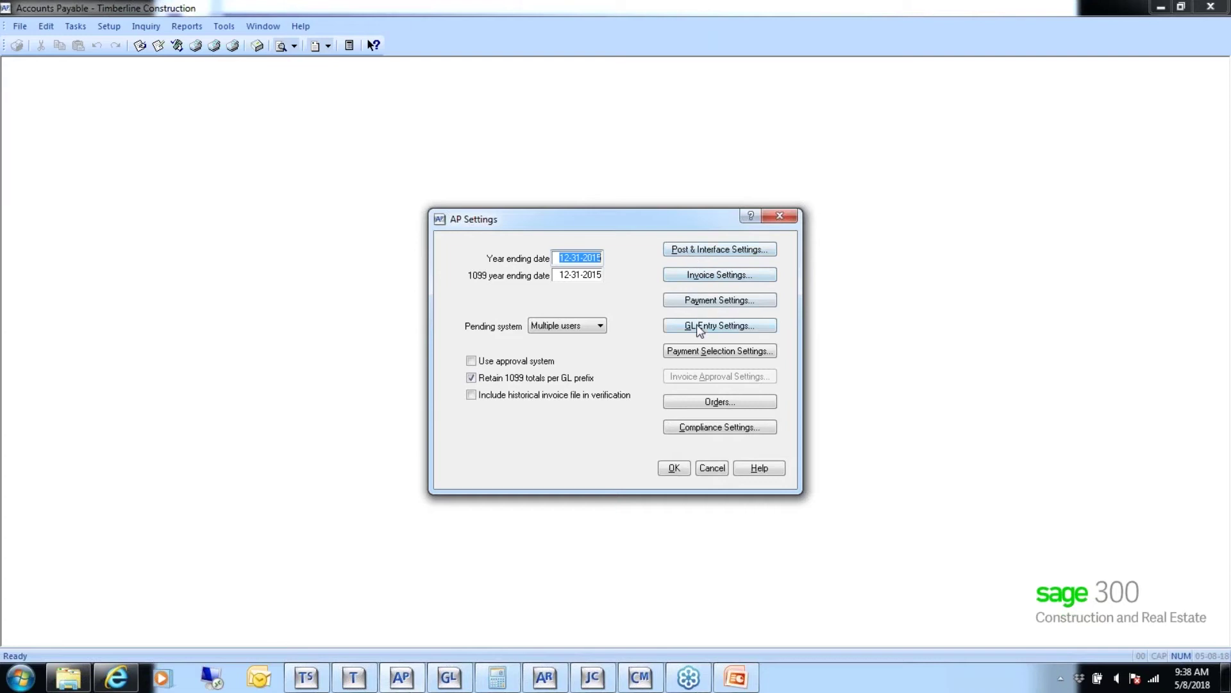
click(735, 331)
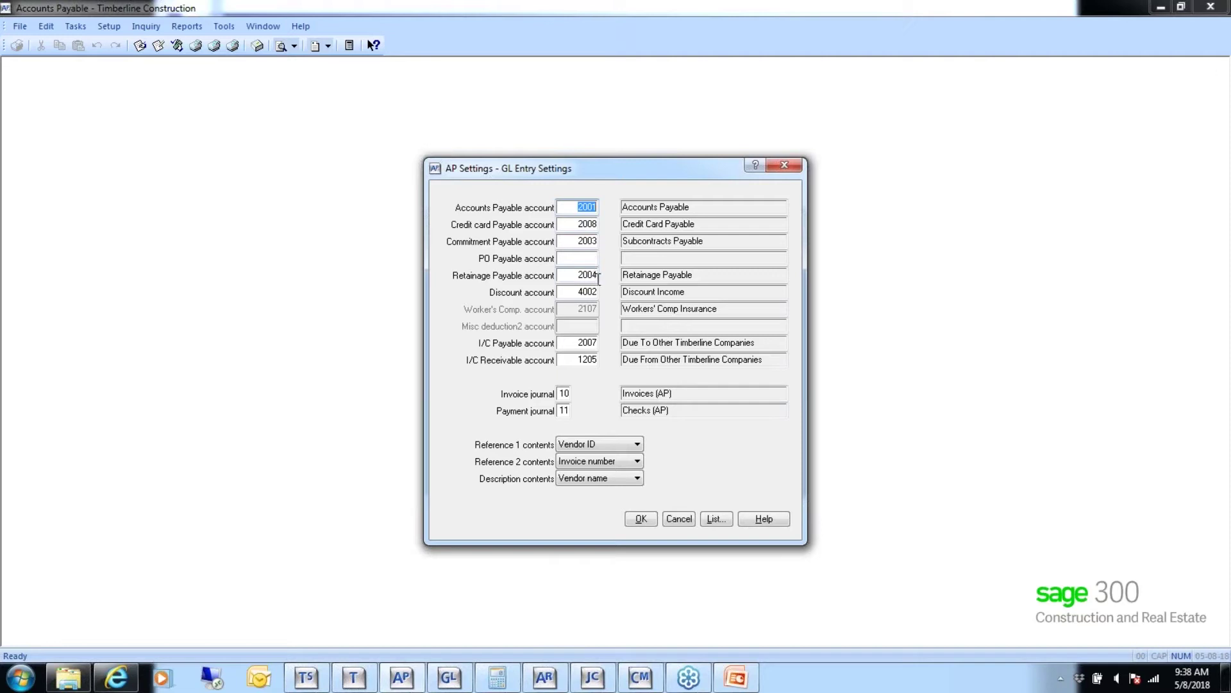
click(678, 519)
click(713, 469)
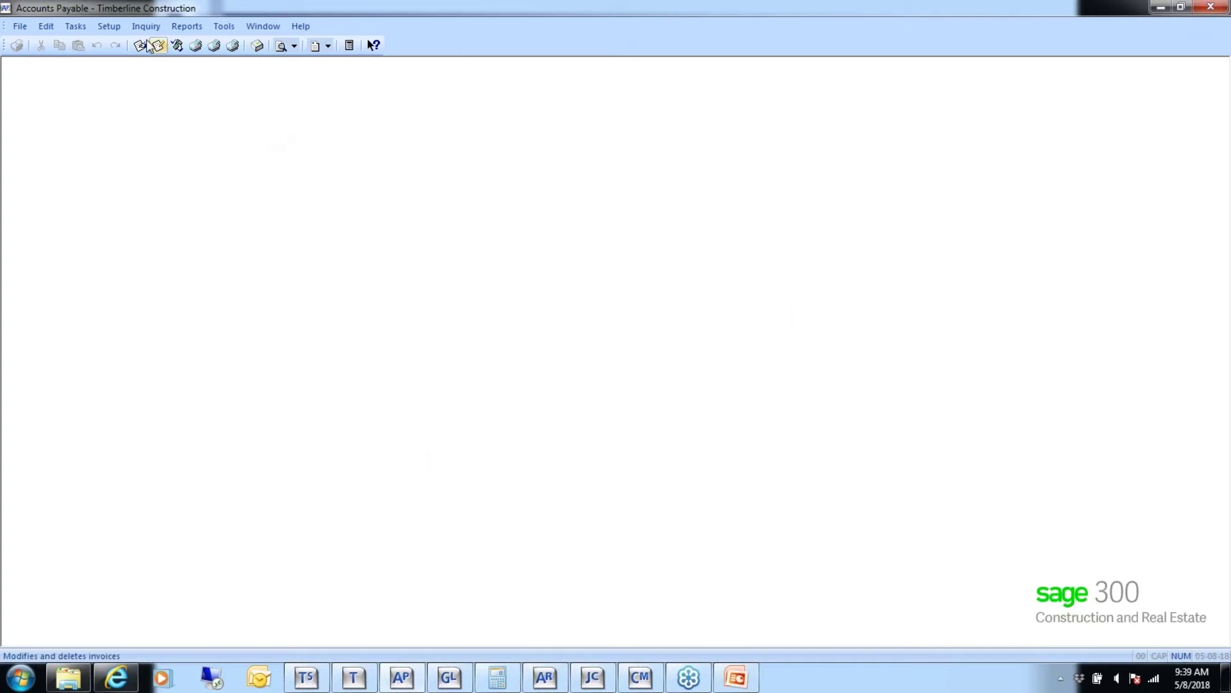
Step: Preview the Invoice Aging w/Cut-off Date report with an aging date of 05-31-2015
click(188, 26)
mouse_move(207, 85)
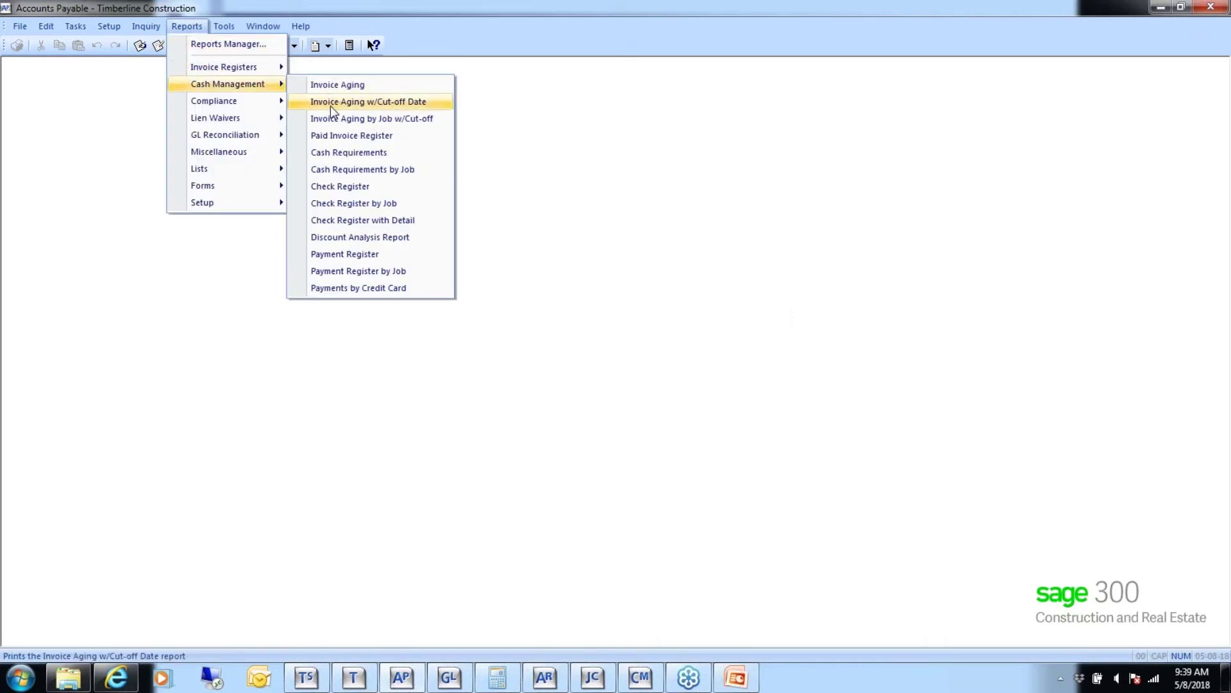
click(360, 105)
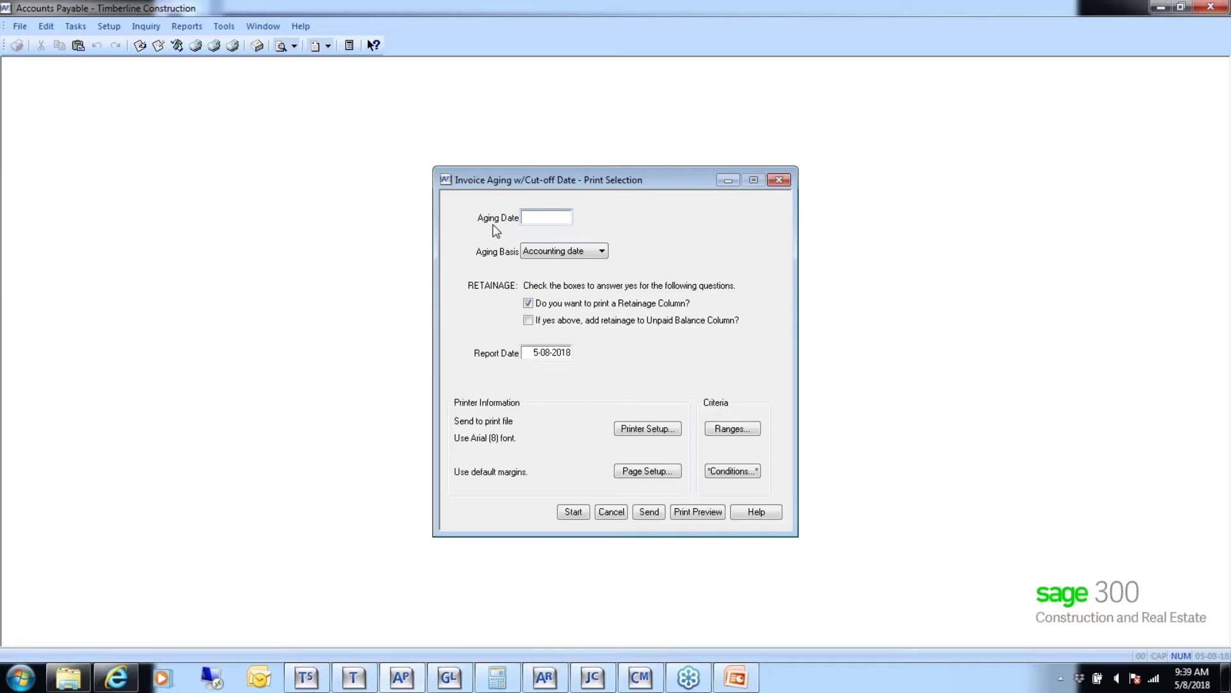
text(053115)
key(Tab)
click(691, 511)
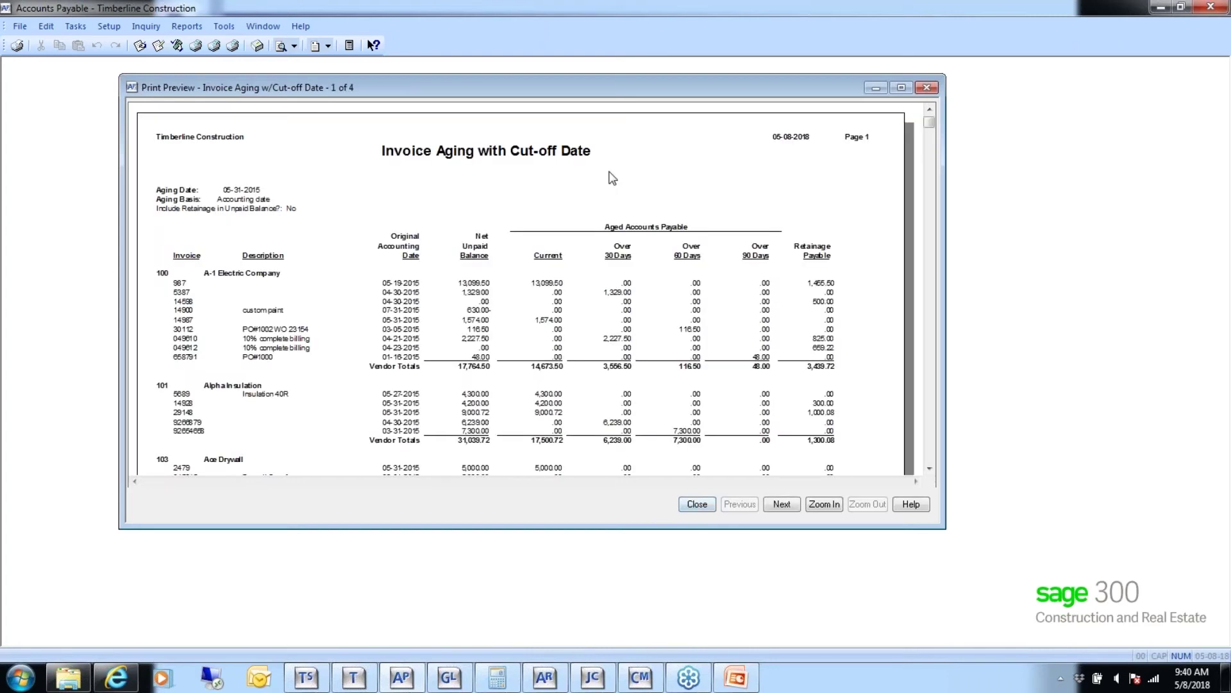
Step: Maximize the invoice aging preview and go through its pages to the report totals on the last page
click(900, 89)
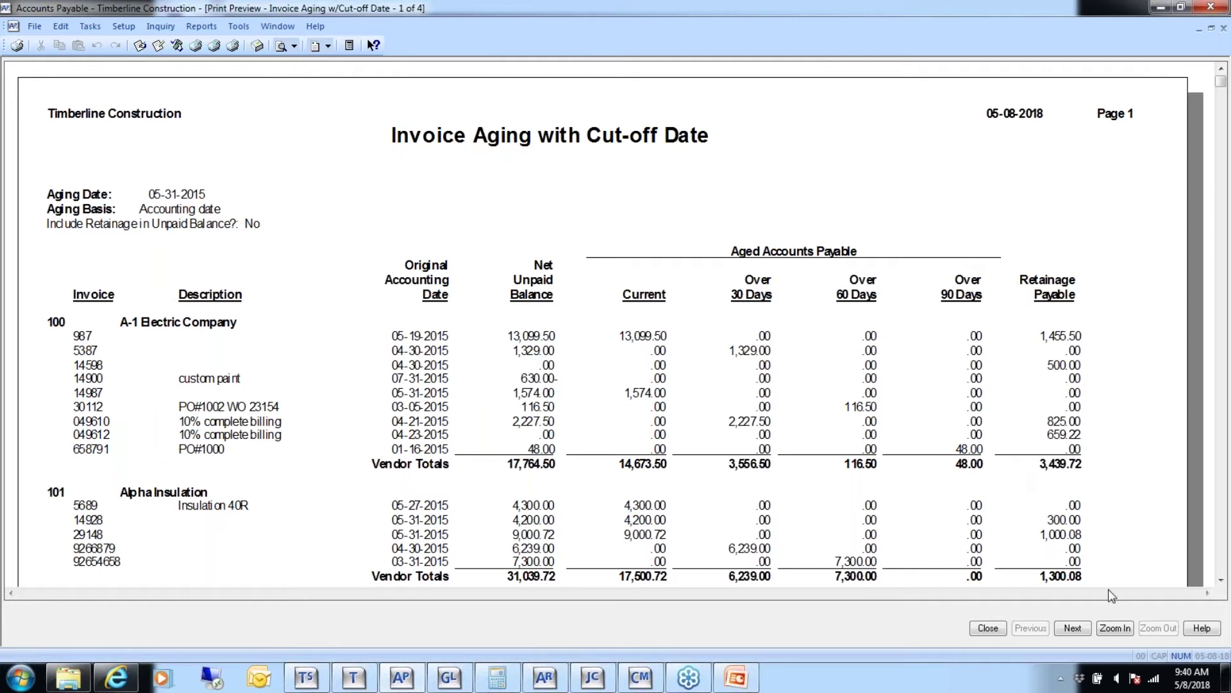
click(1071, 630)
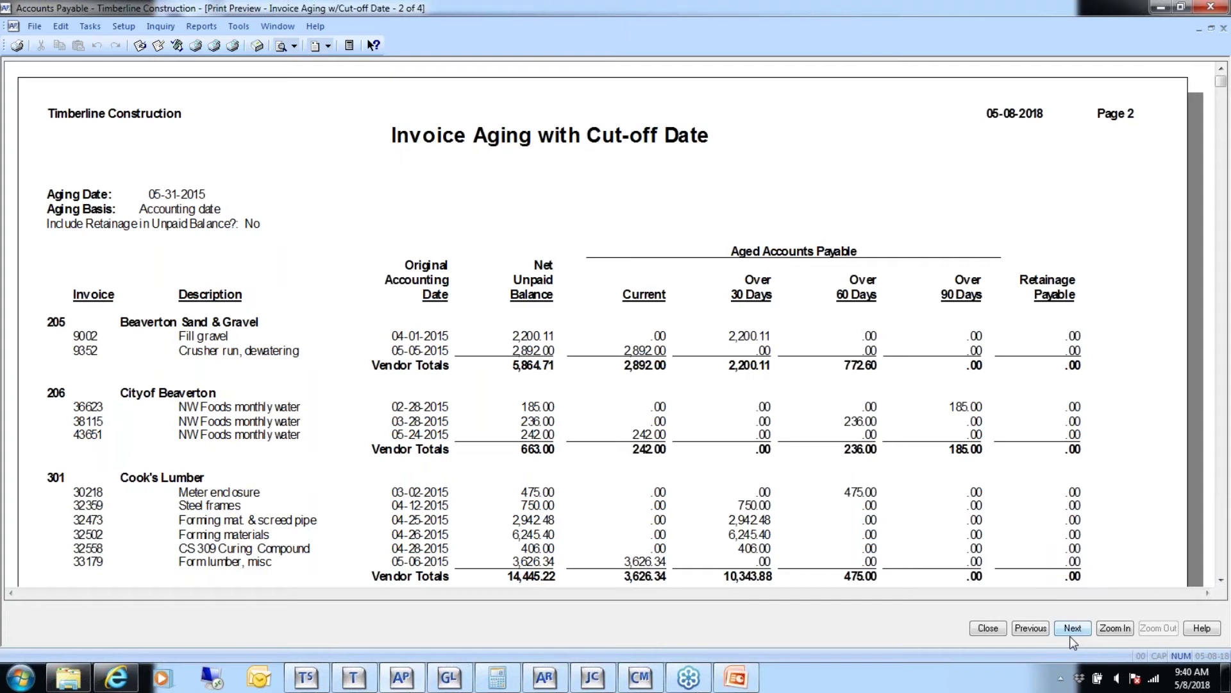
scroll(1069, 637, down, 15)
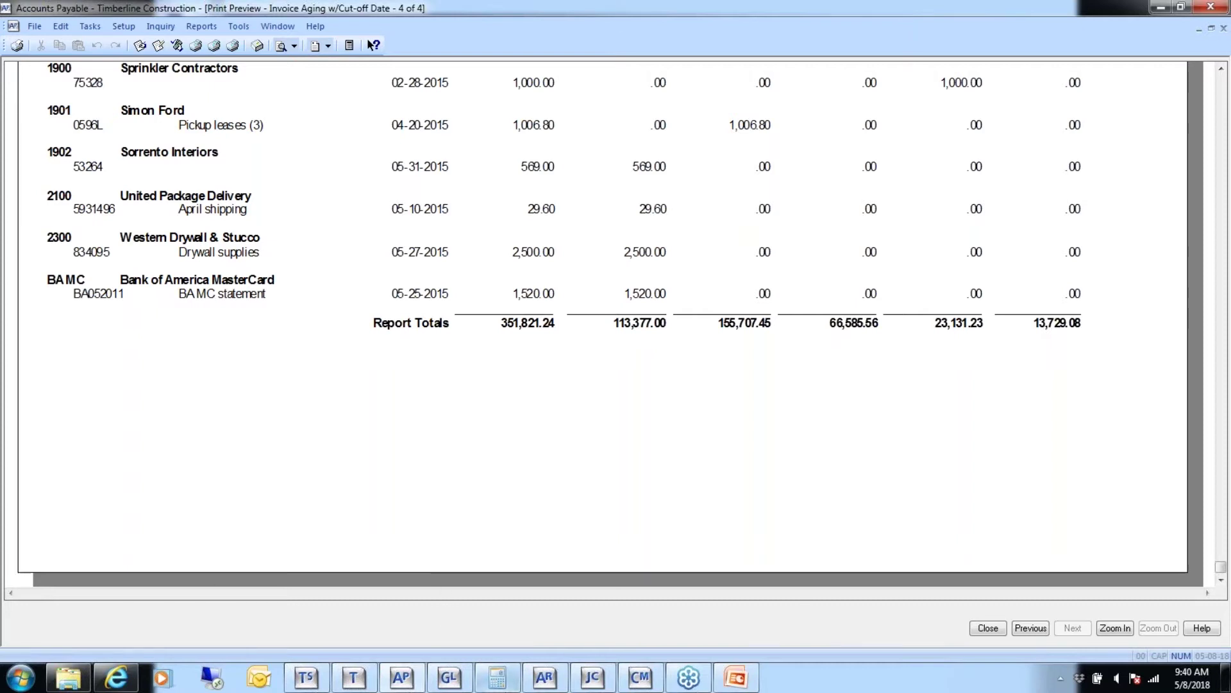
Step: In General Ledger, preview the BalSAccr balance sheet for the "10 and 21" prefix group and go to its liabilities page
click(450, 680)
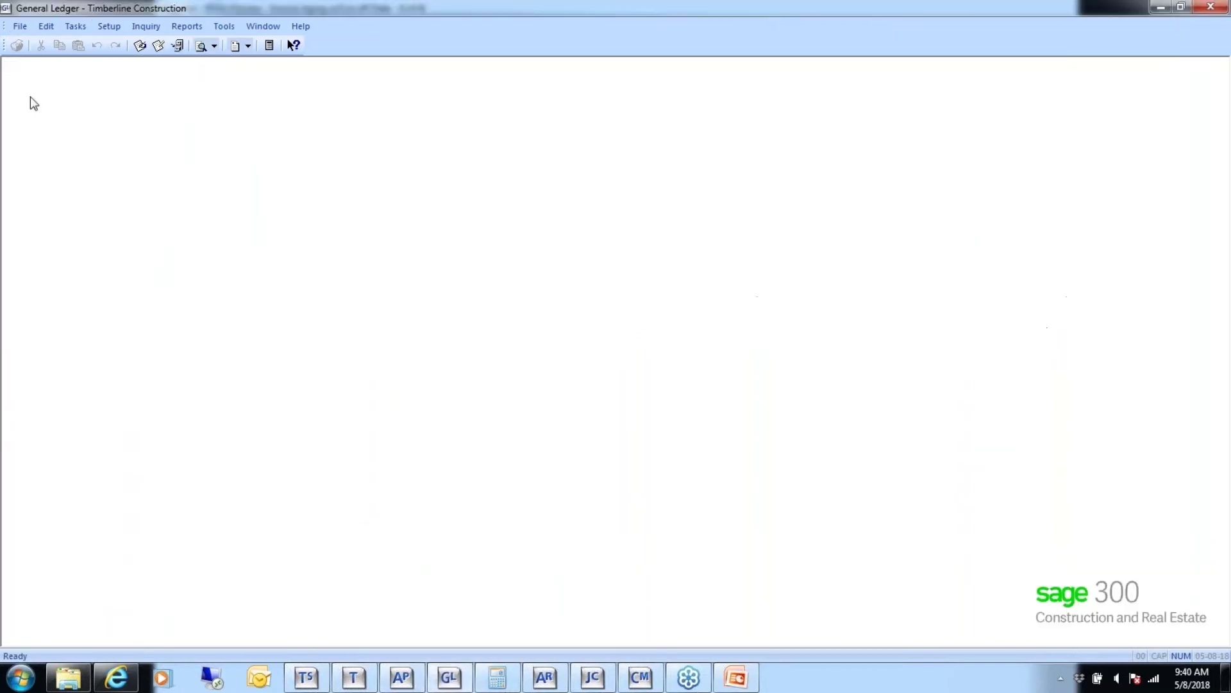
click(184, 29)
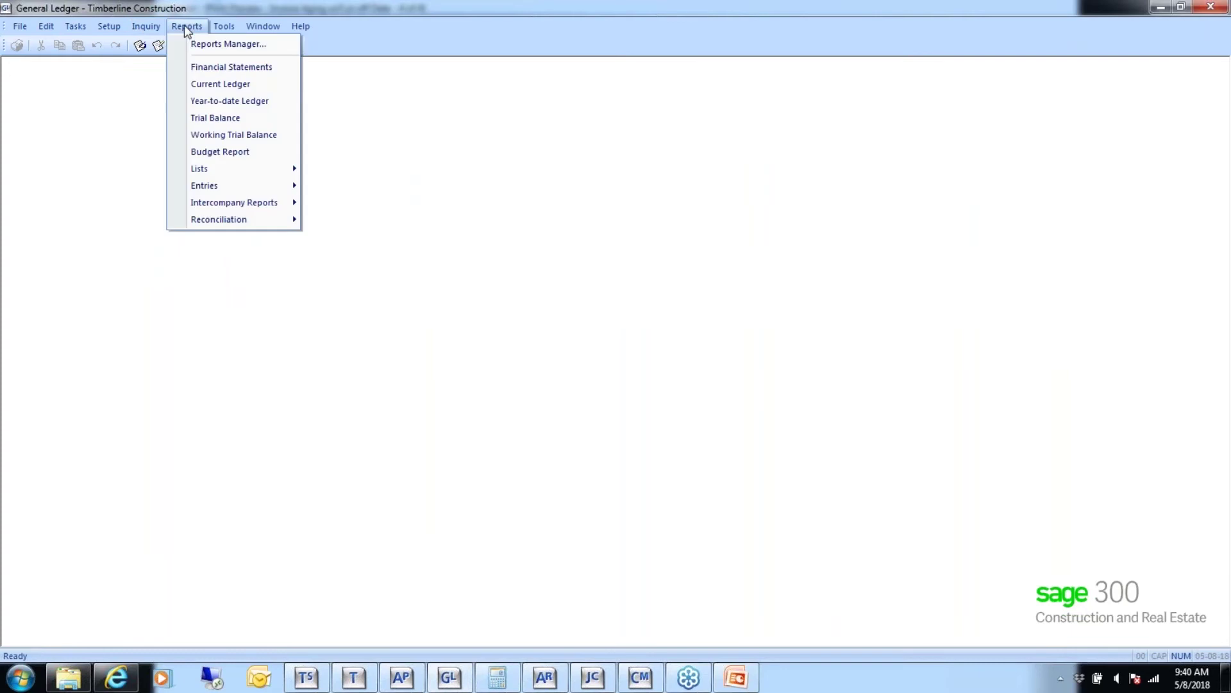
click(191, 68)
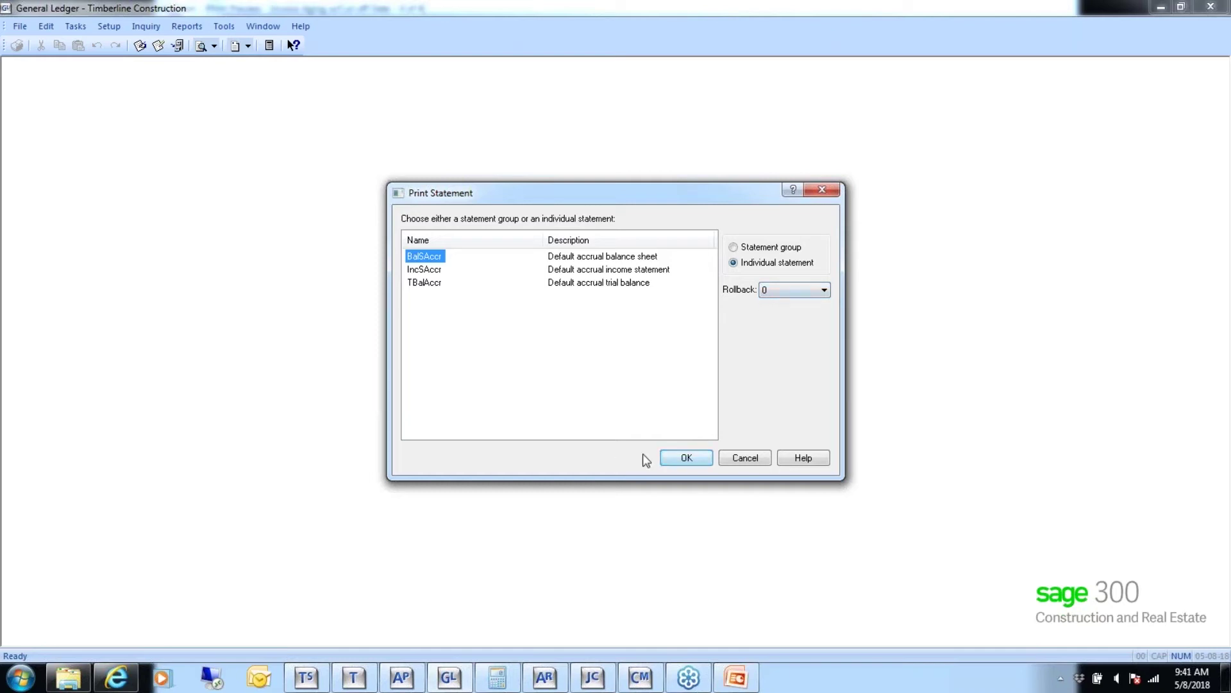
click(683, 457)
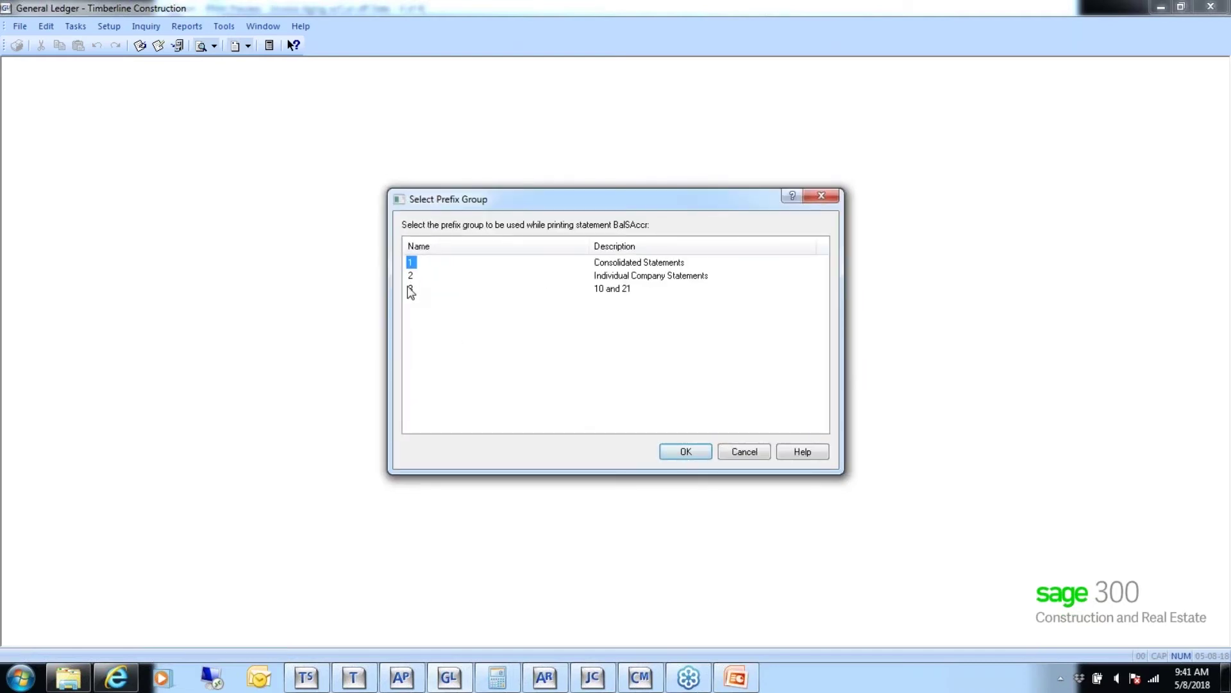
click(413, 292)
click(685, 453)
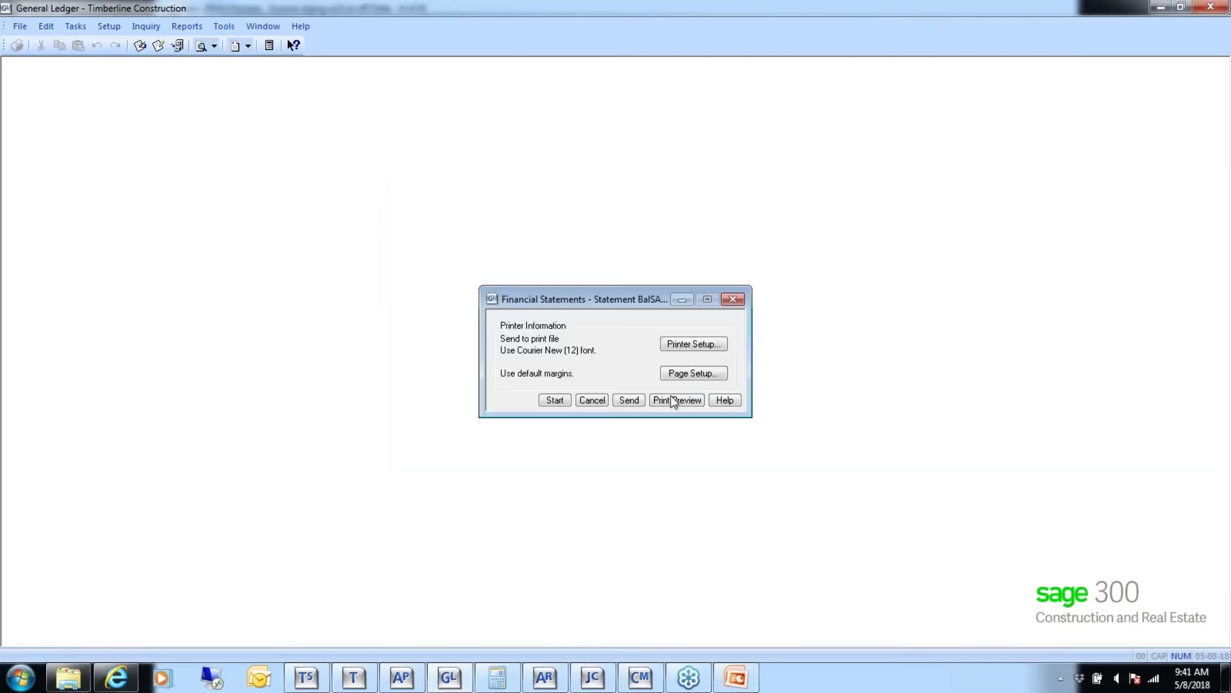
click(673, 401)
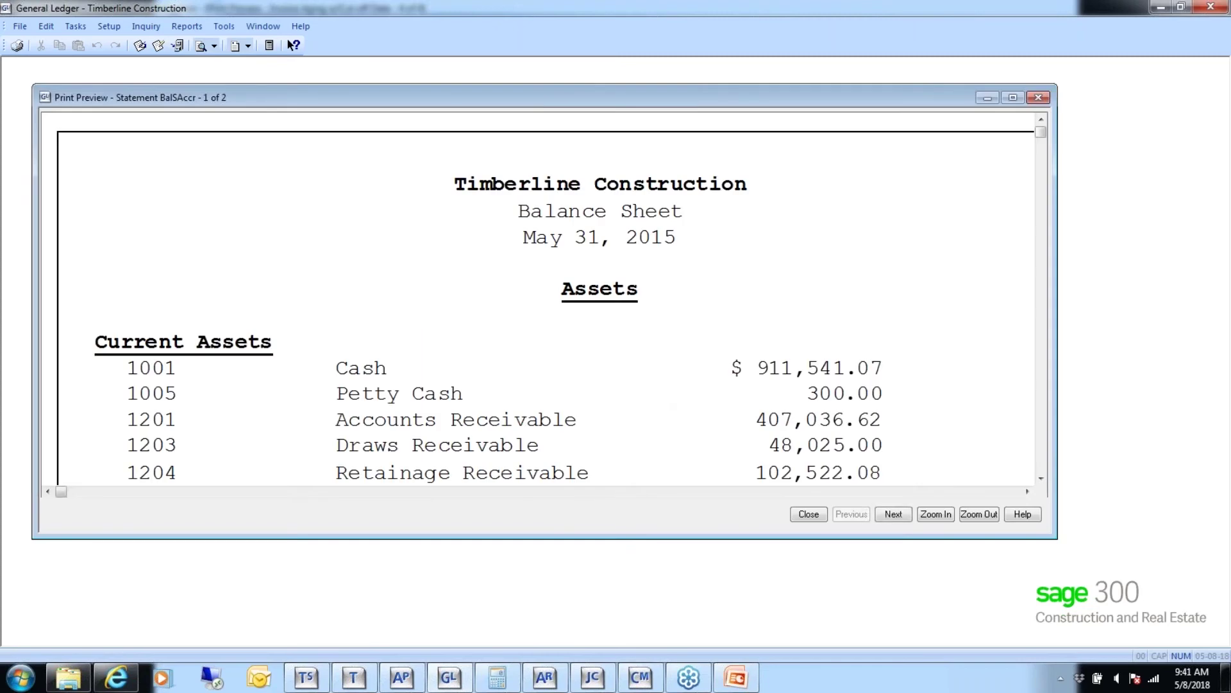
click(895, 515)
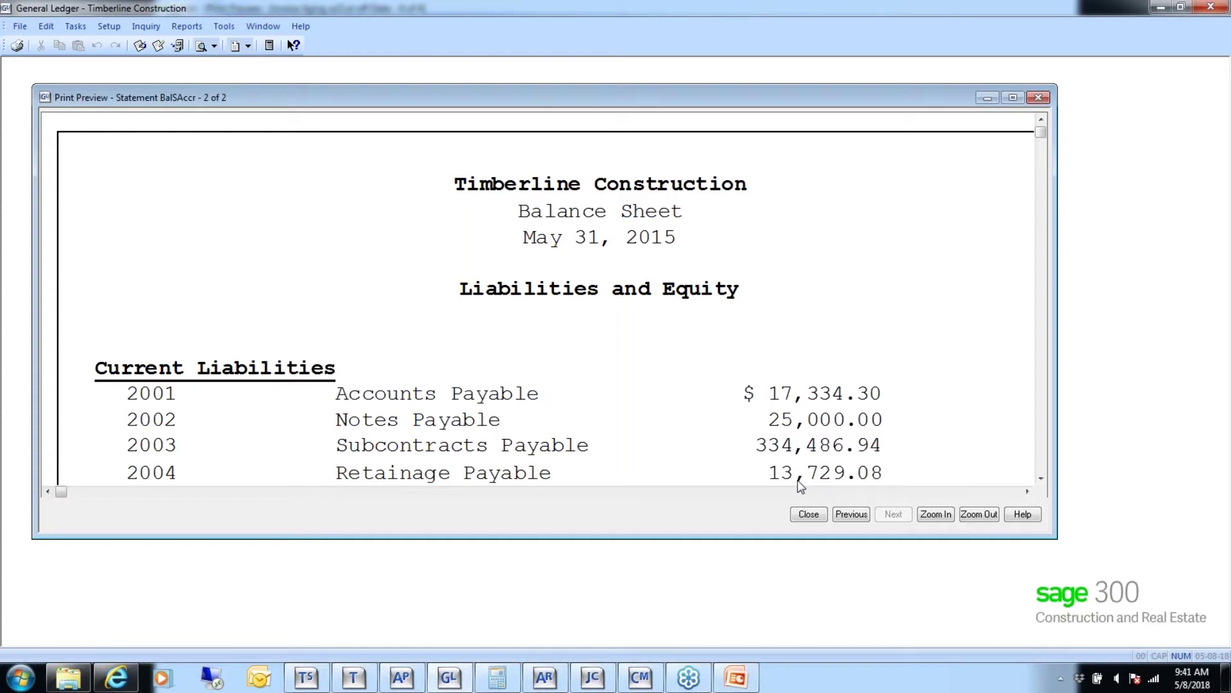
Step: Compare the balance sheet's payable and retainage payable balances with the report totals of the Accounts Payable invoice aging
mouse_move(640, 682)
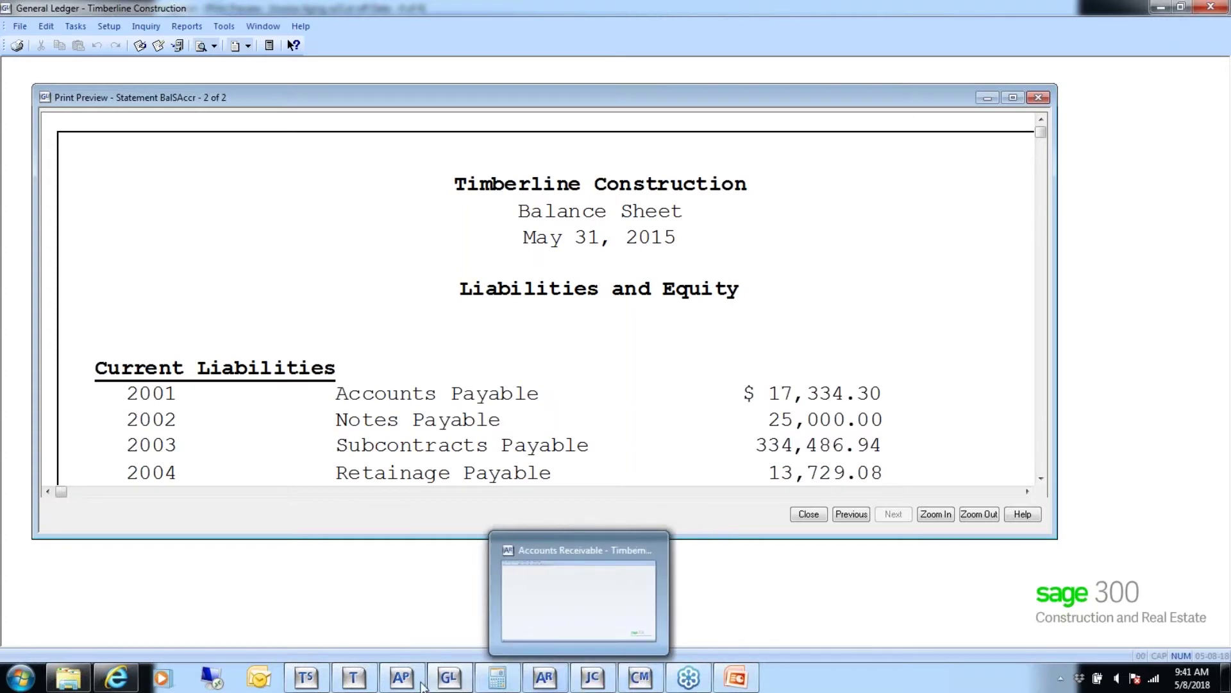
mouse_move(406, 685)
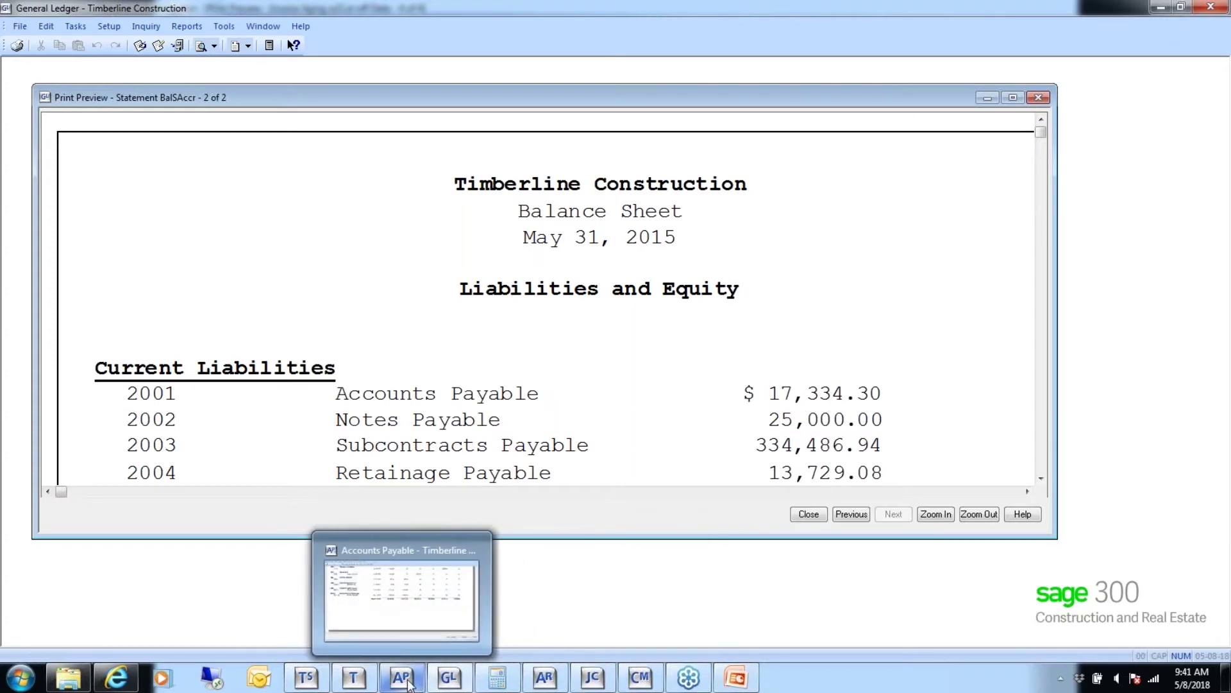
click(402, 597)
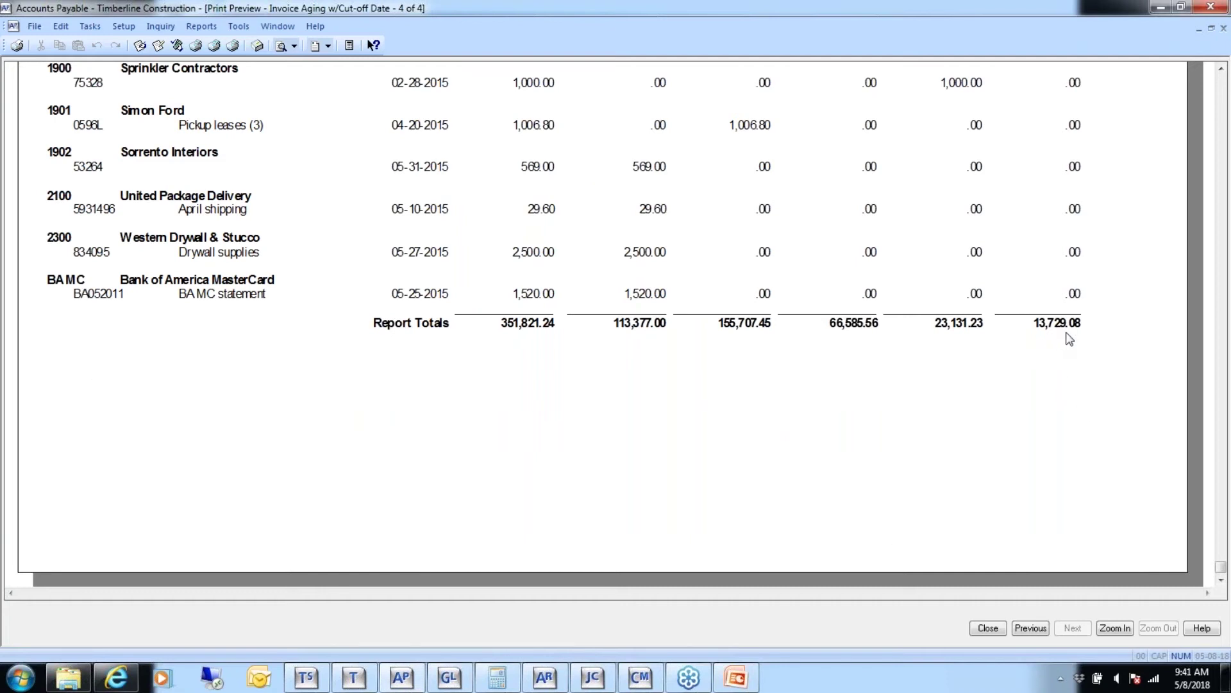
click(449, 596)
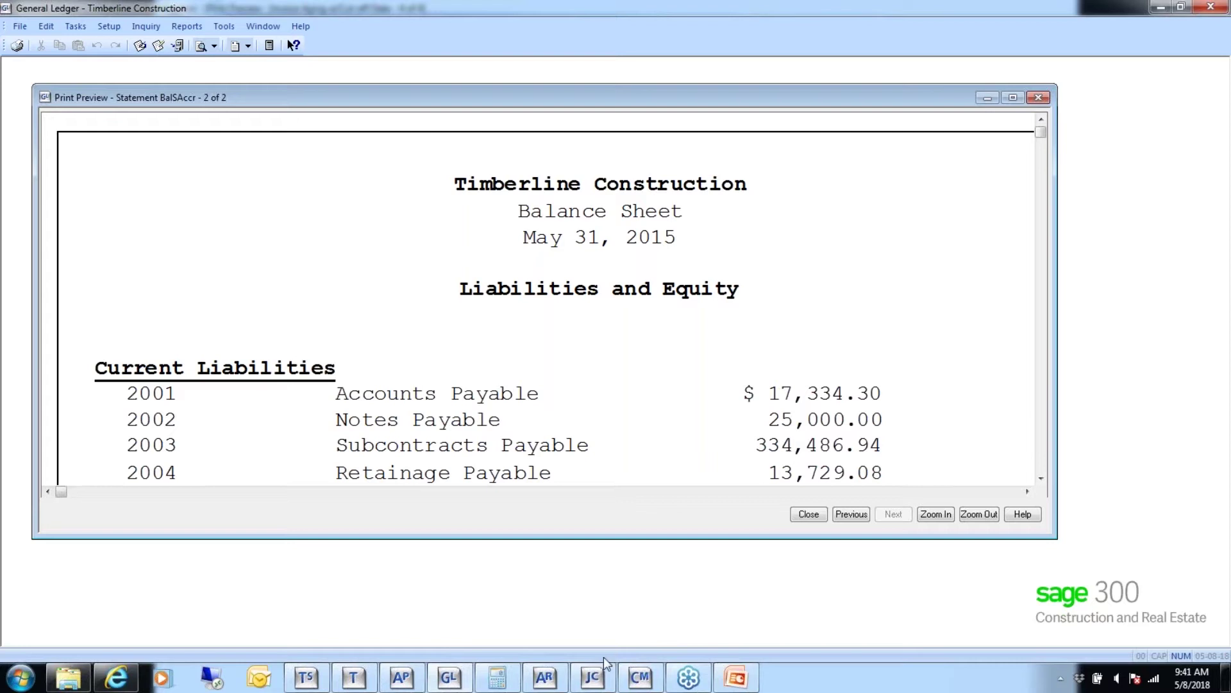
mouse_move(401, 677)
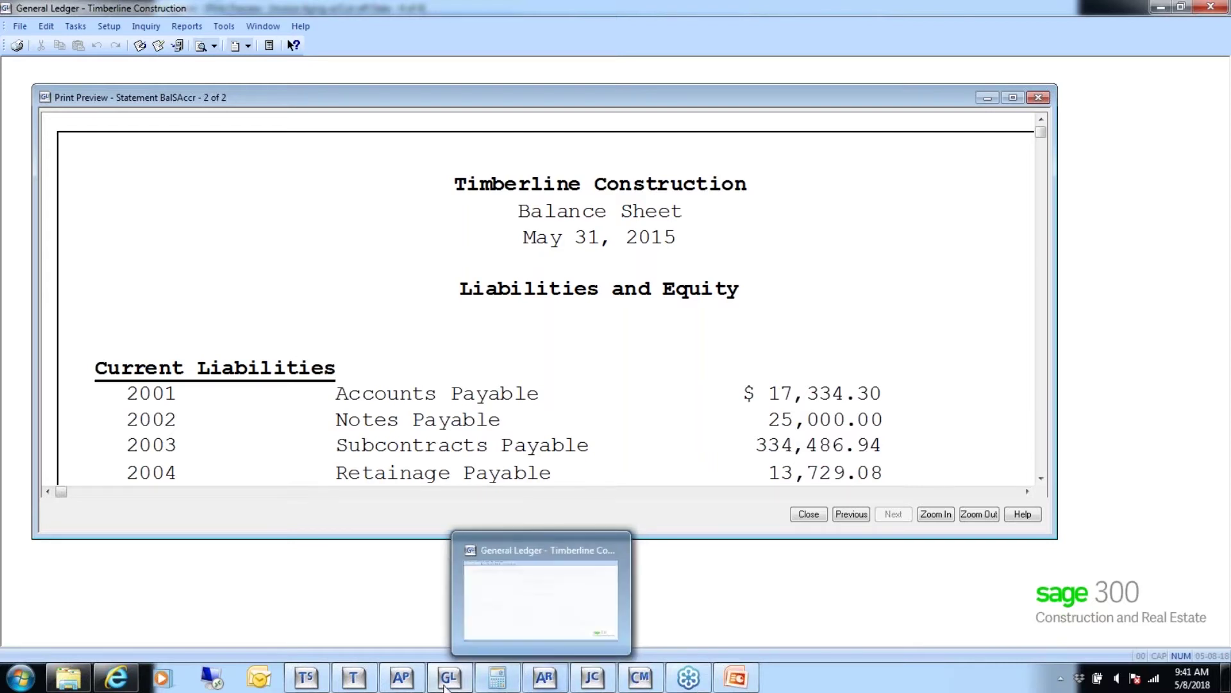
click(402, 677)
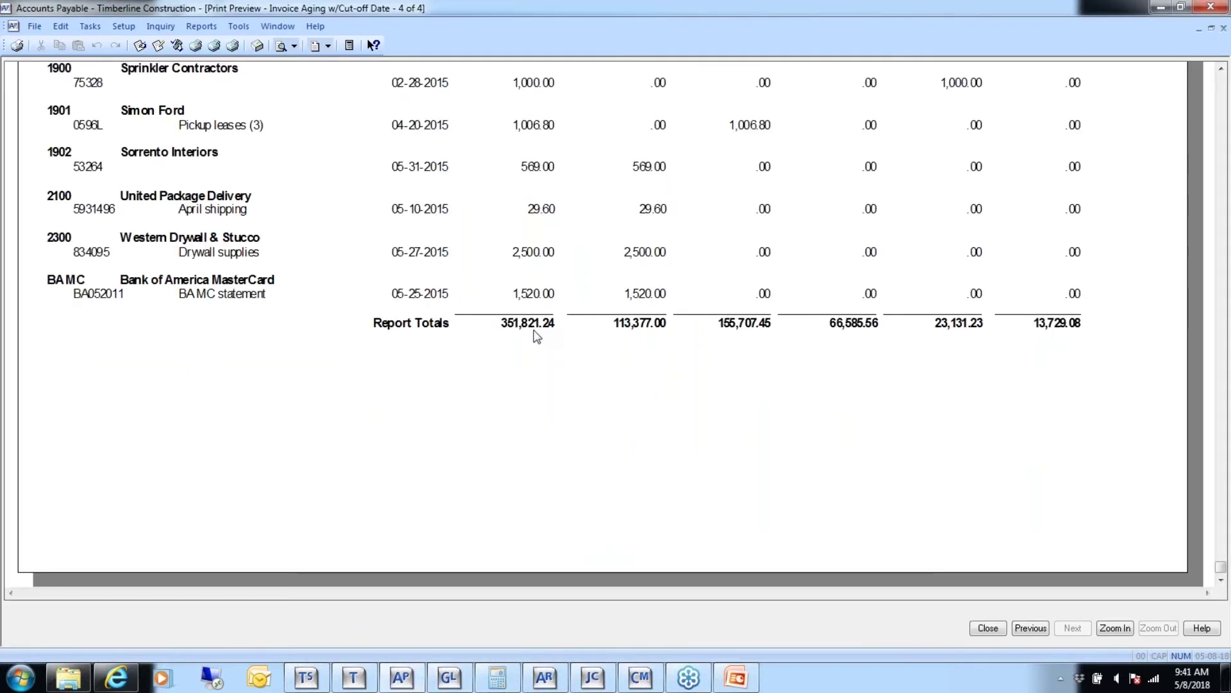
Step: Check the Calculator's sum of accounts payable and subcontracts payable against the aging report's net unpaid balance, and minimize the Calculator
click(500, 680)
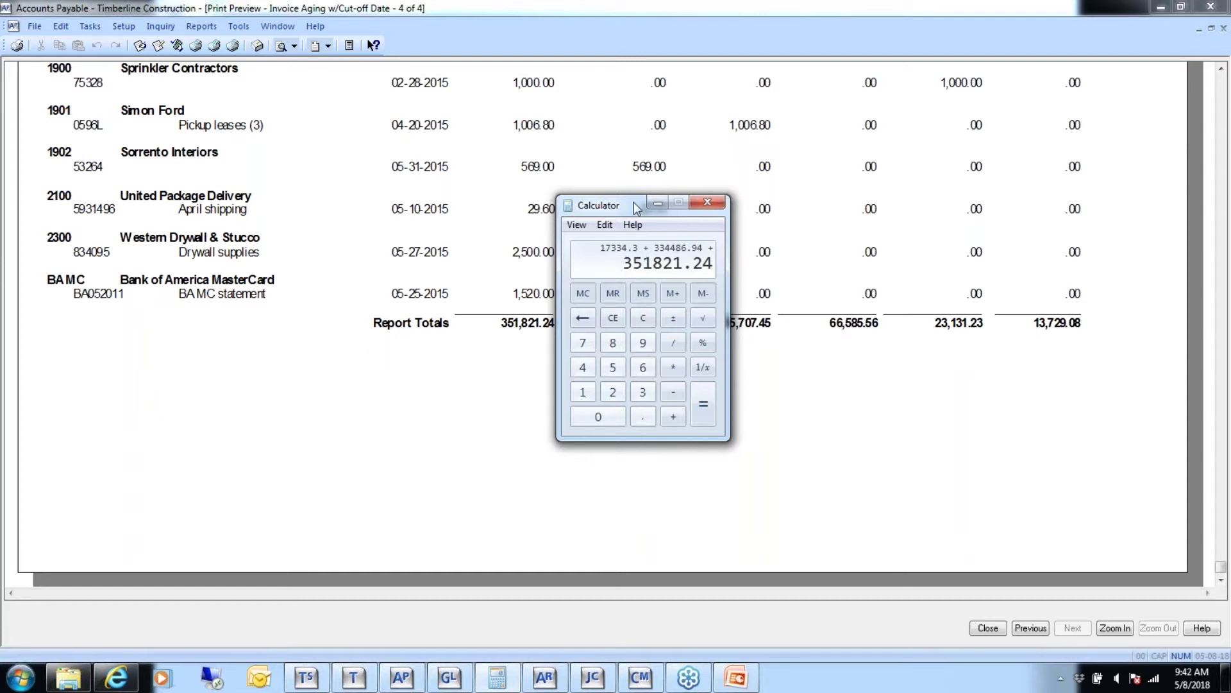
drag(632, 204, 677, 197)
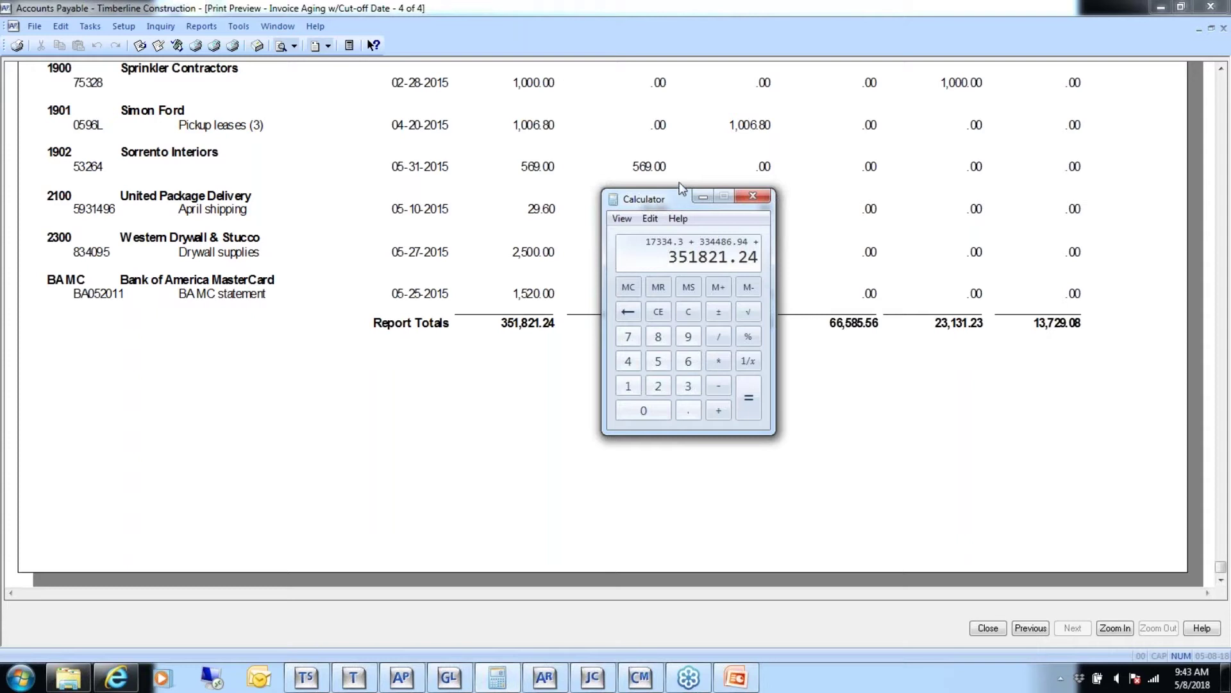
click(700, 195)
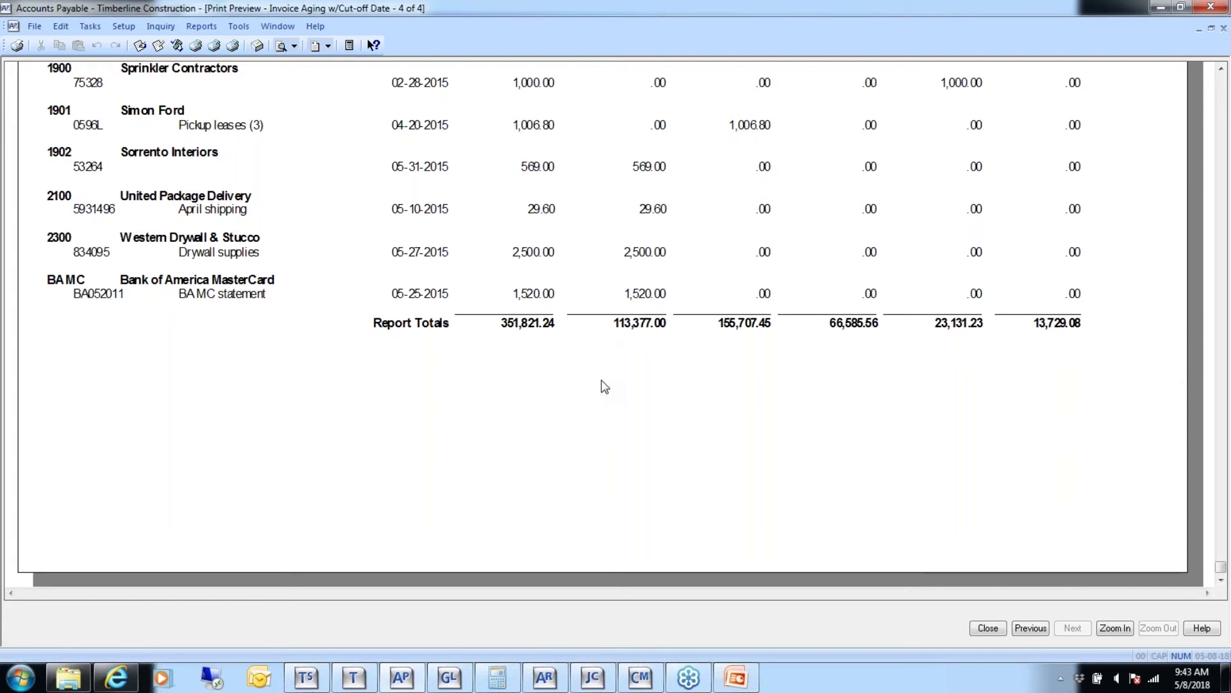
Step: Return to General Ledger and close the balance sheet preview and its print selection
click(456, 684)
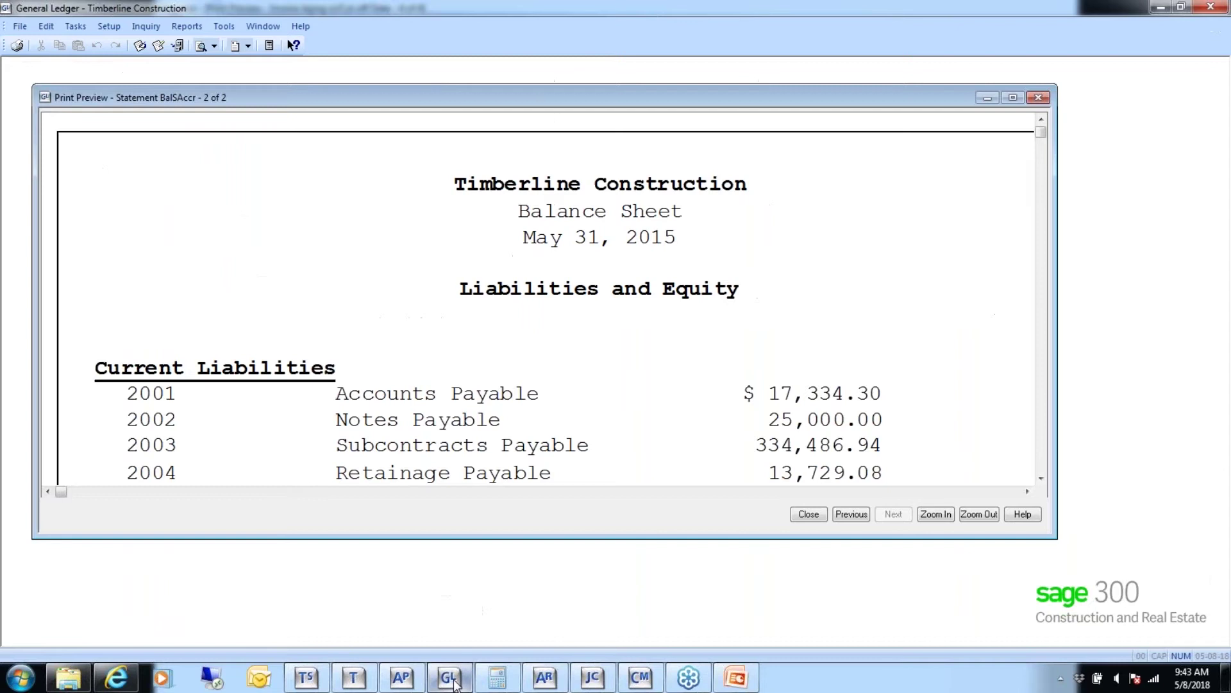
click(808, 515)
click(588, 402)
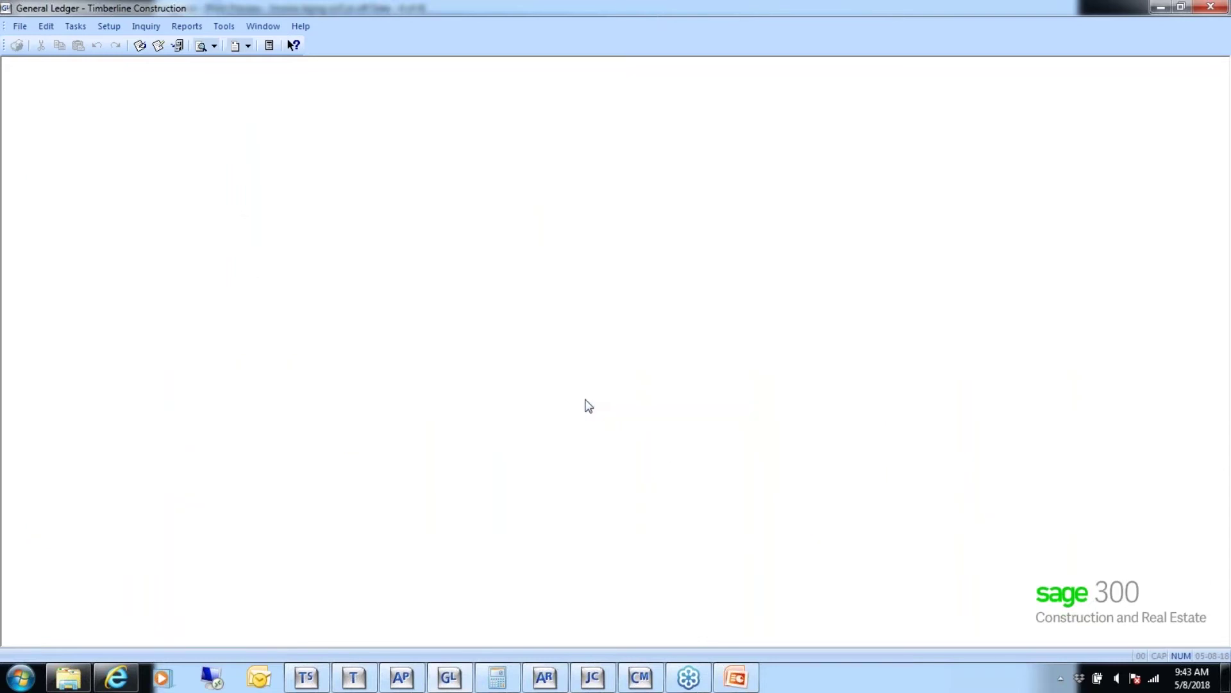
Step: Preview the Entries by Account report for the GL Transaction (new) file with no date range, and close the report
click(184, 28)
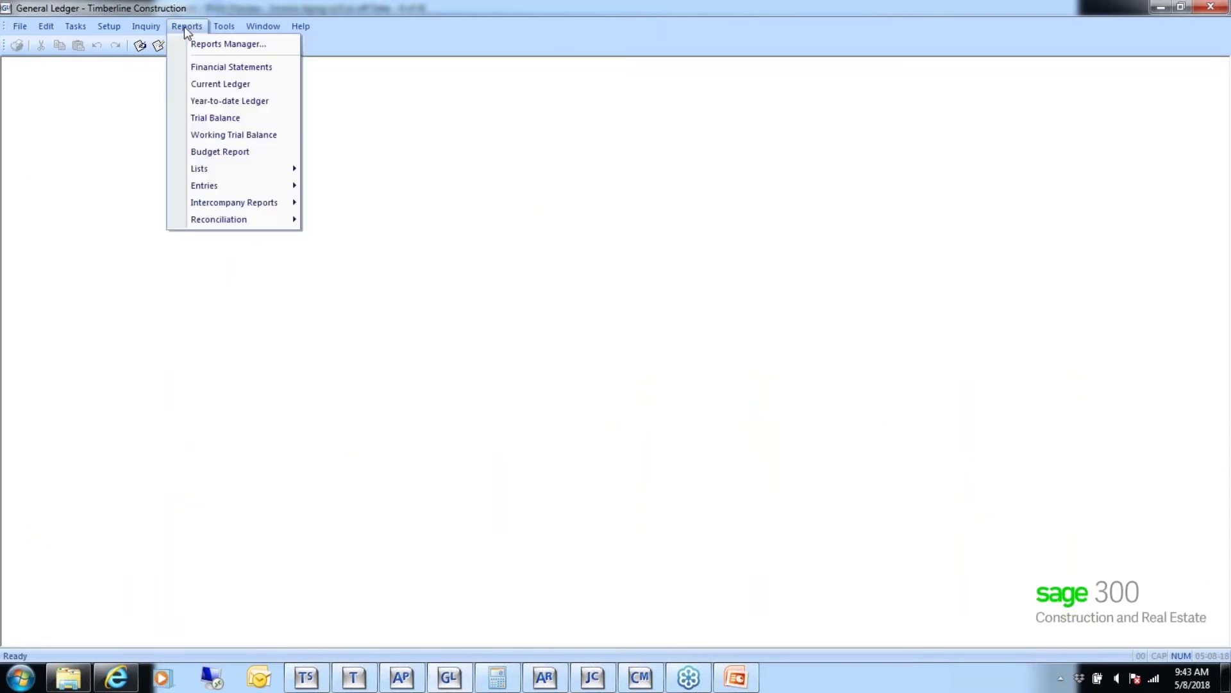
mouse_move(239, 185)
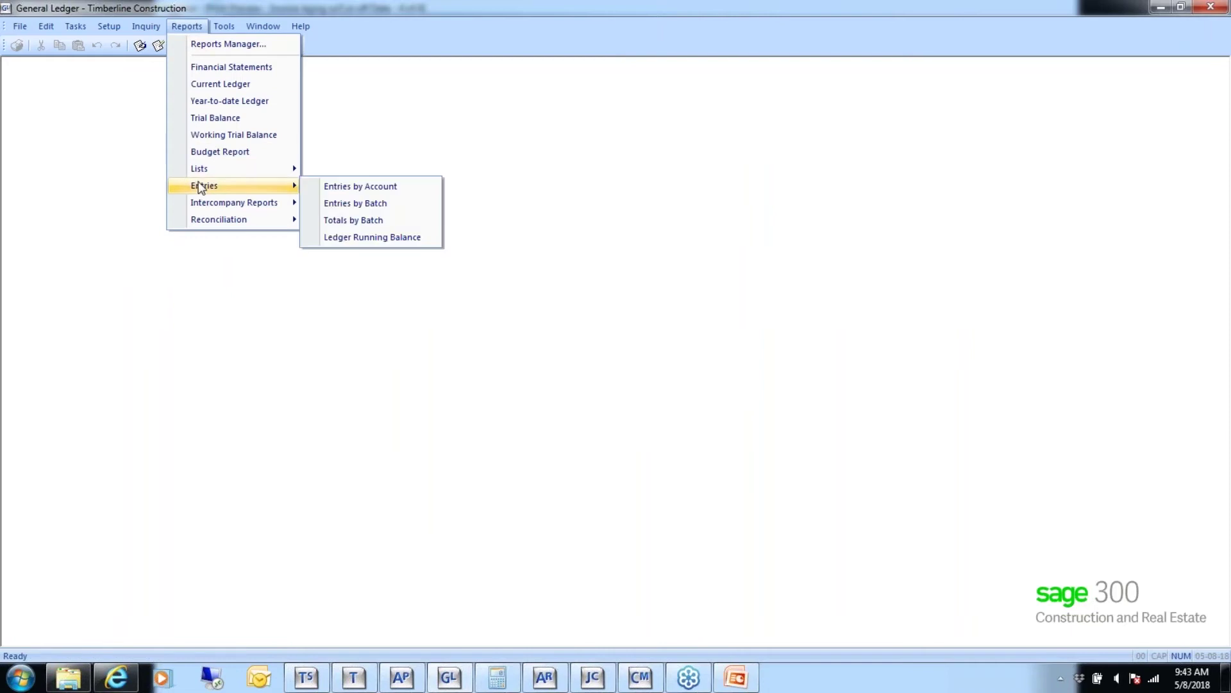
click(359, 187)
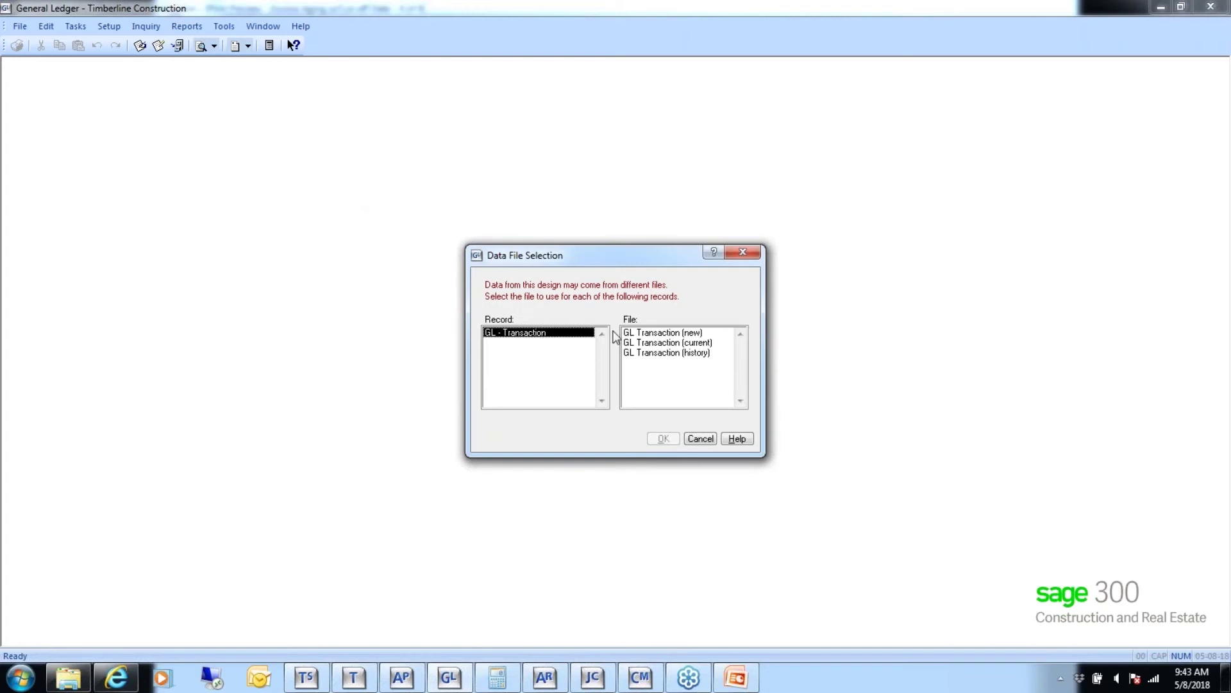
click(654, 336)
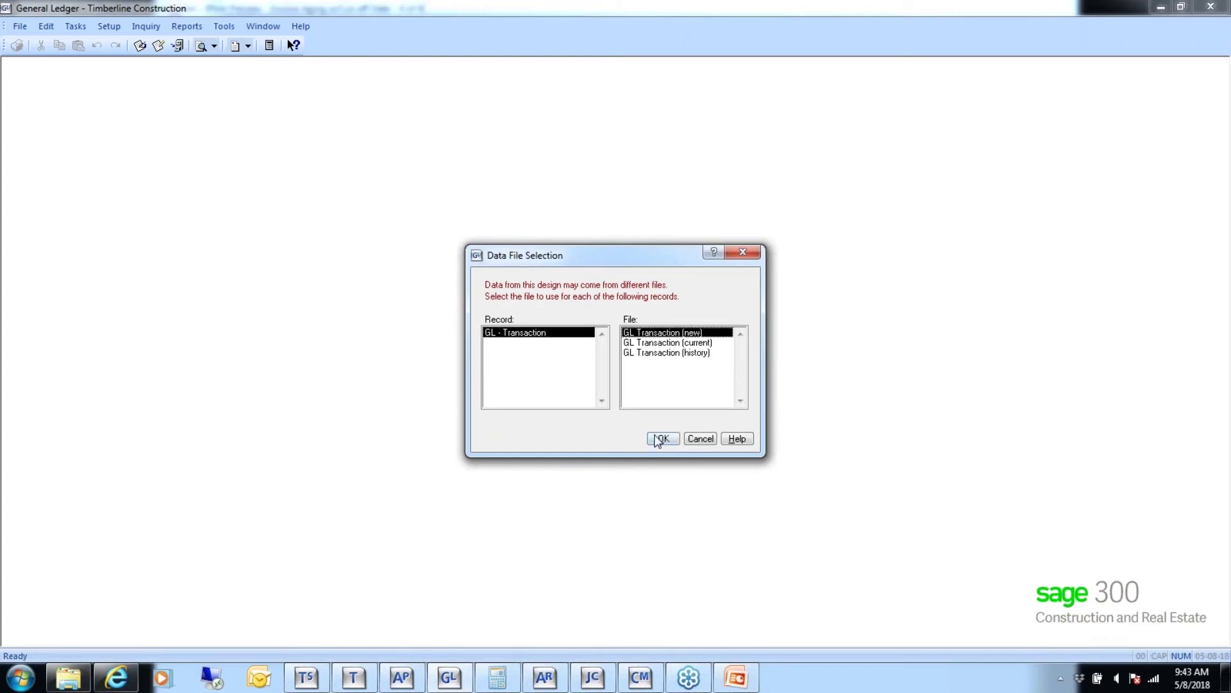
click(660, 439)
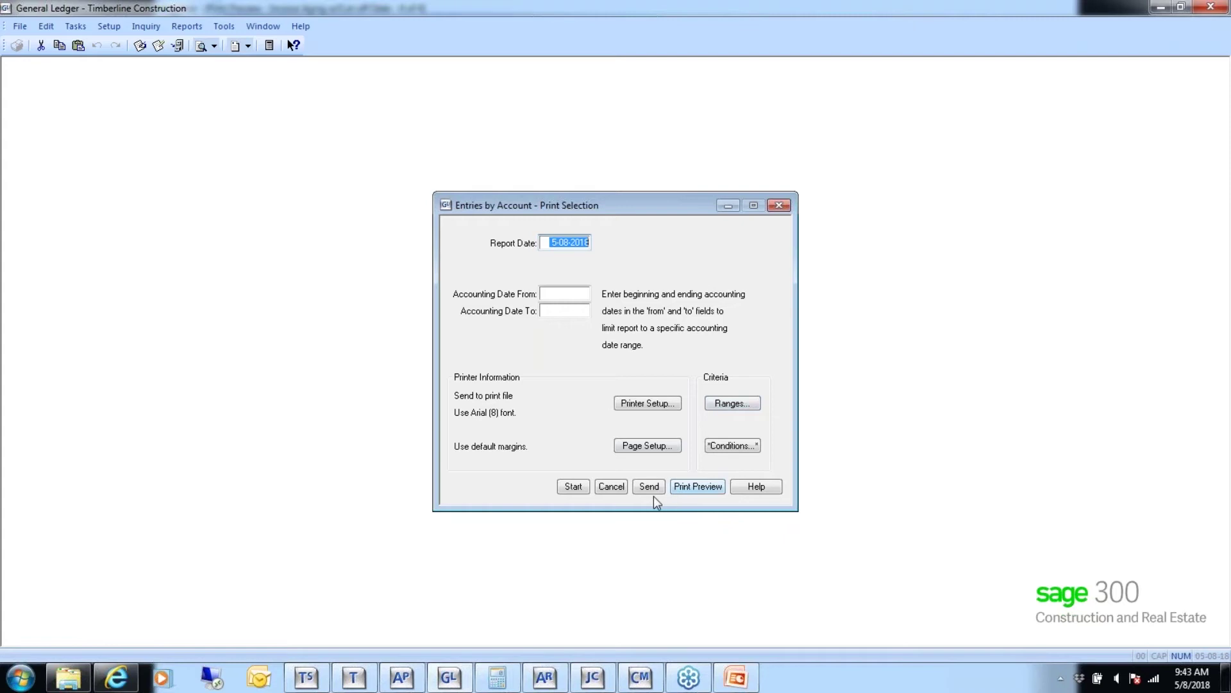
click(696, 488)
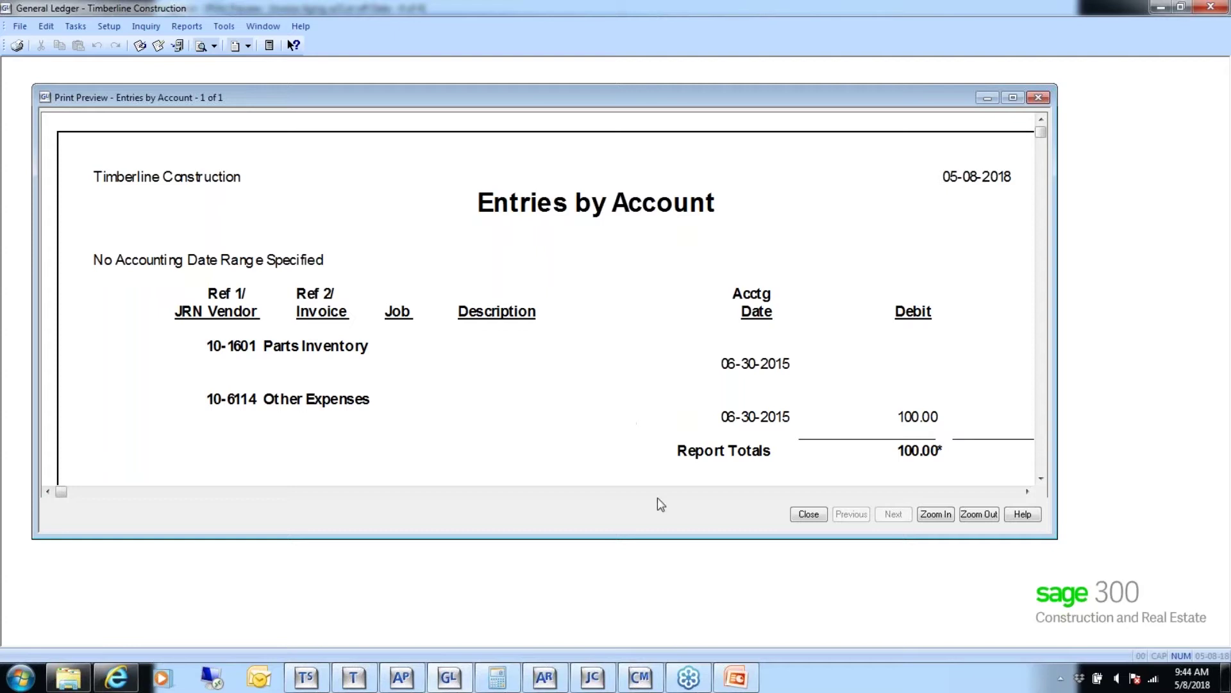
click(809, 515)
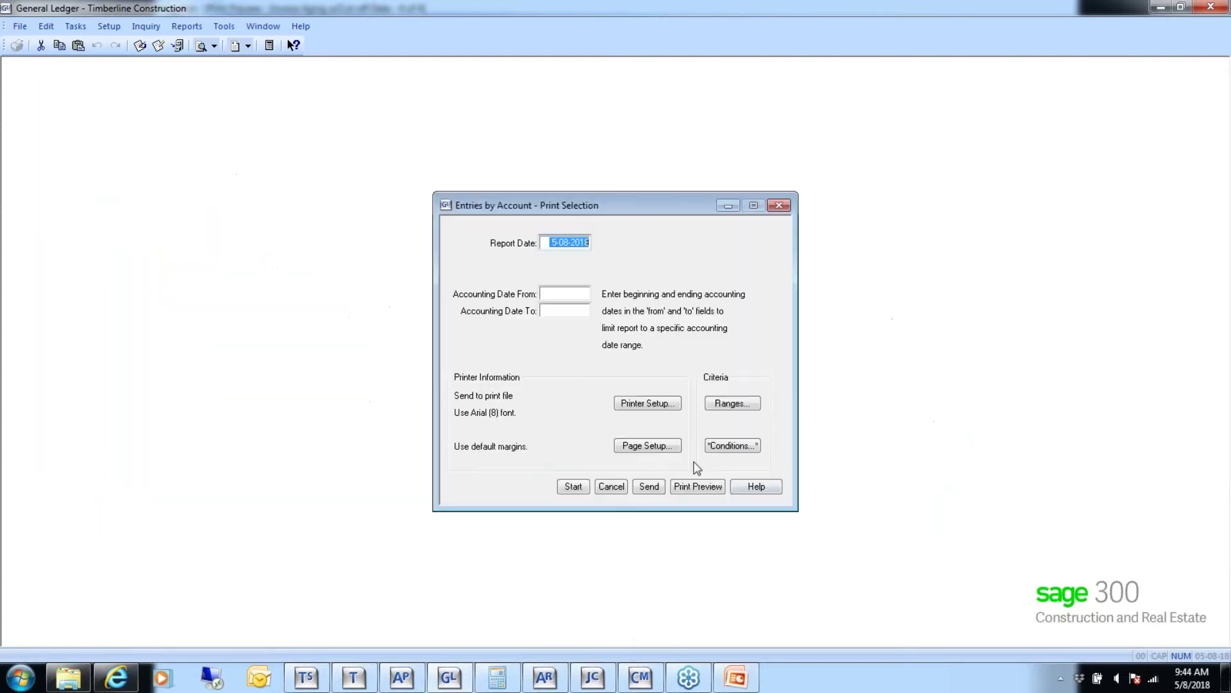
click(616, 488)
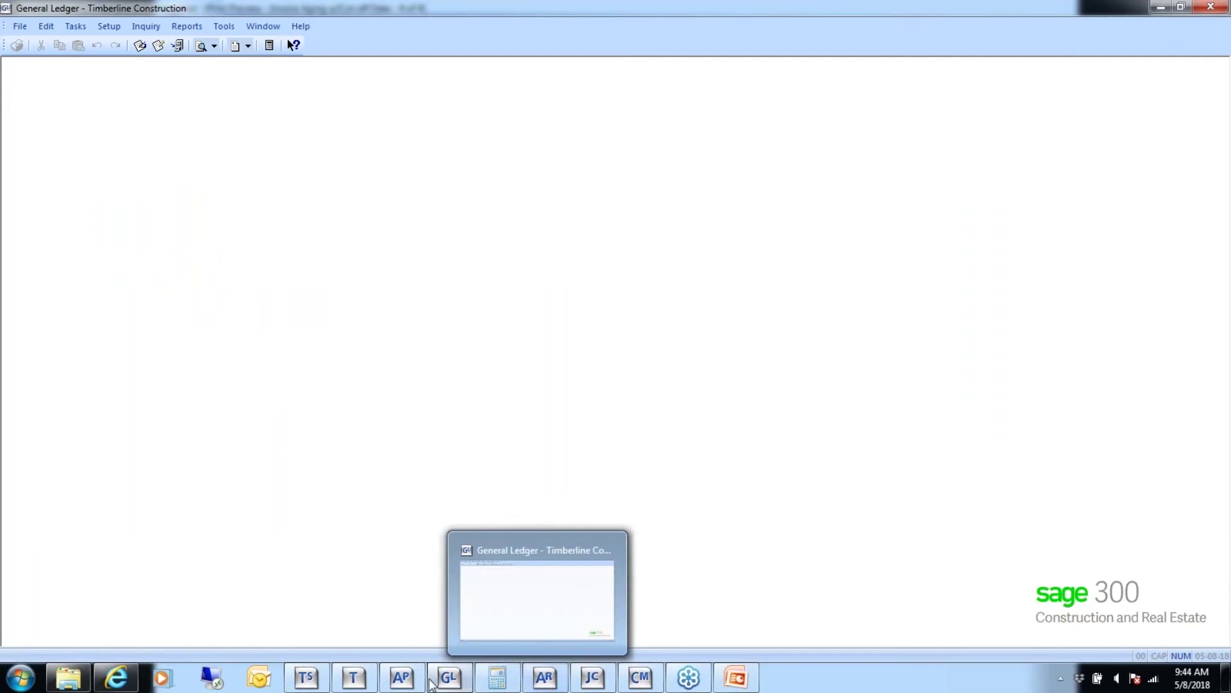
Step: Switch to Accounts Payable and close the invoice aging preview and its print selection
click(403, 681)
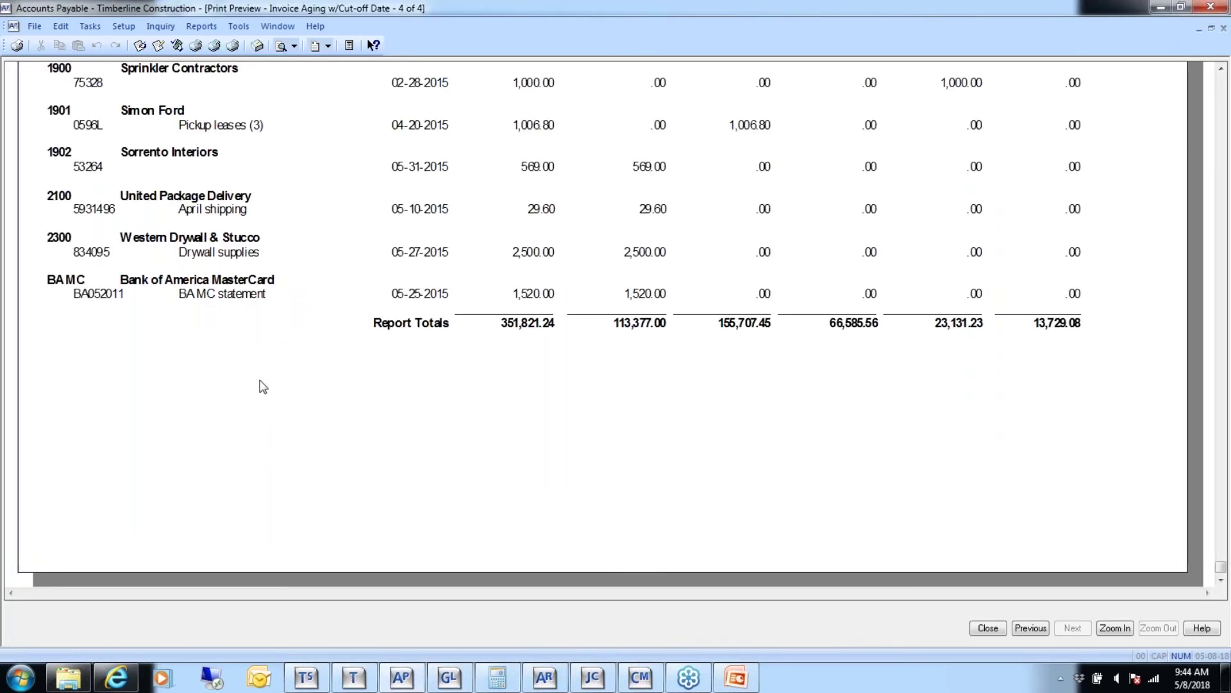
click(988, 628)
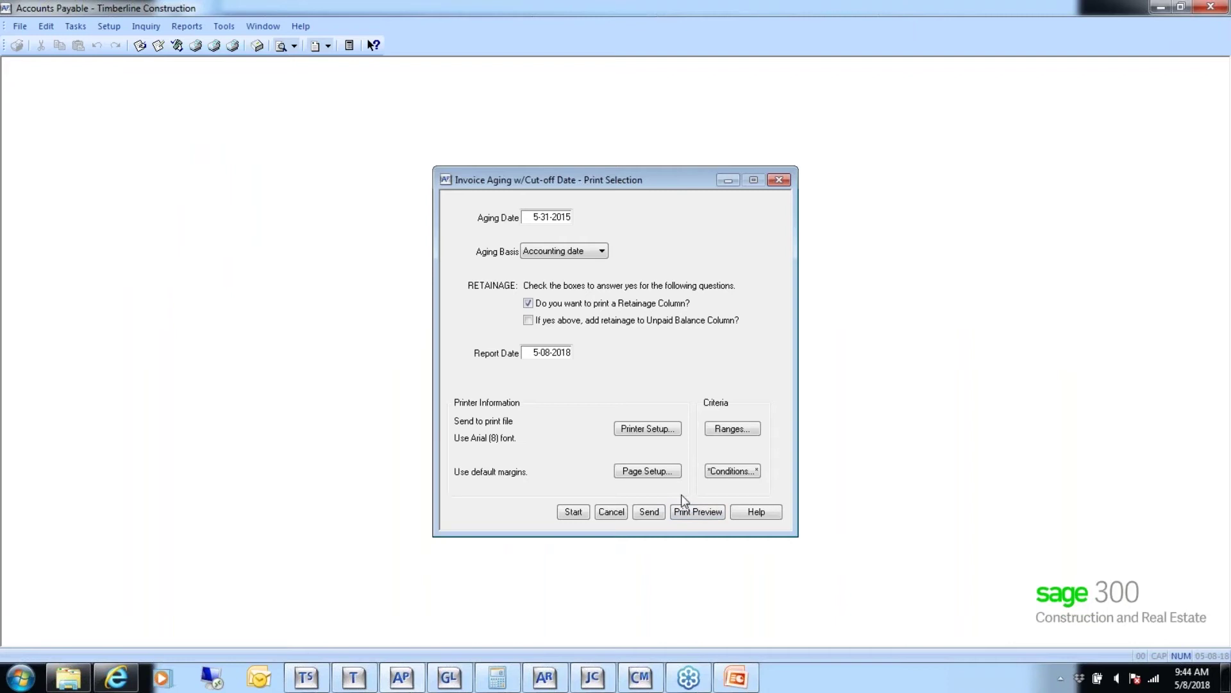
click(617, 515)
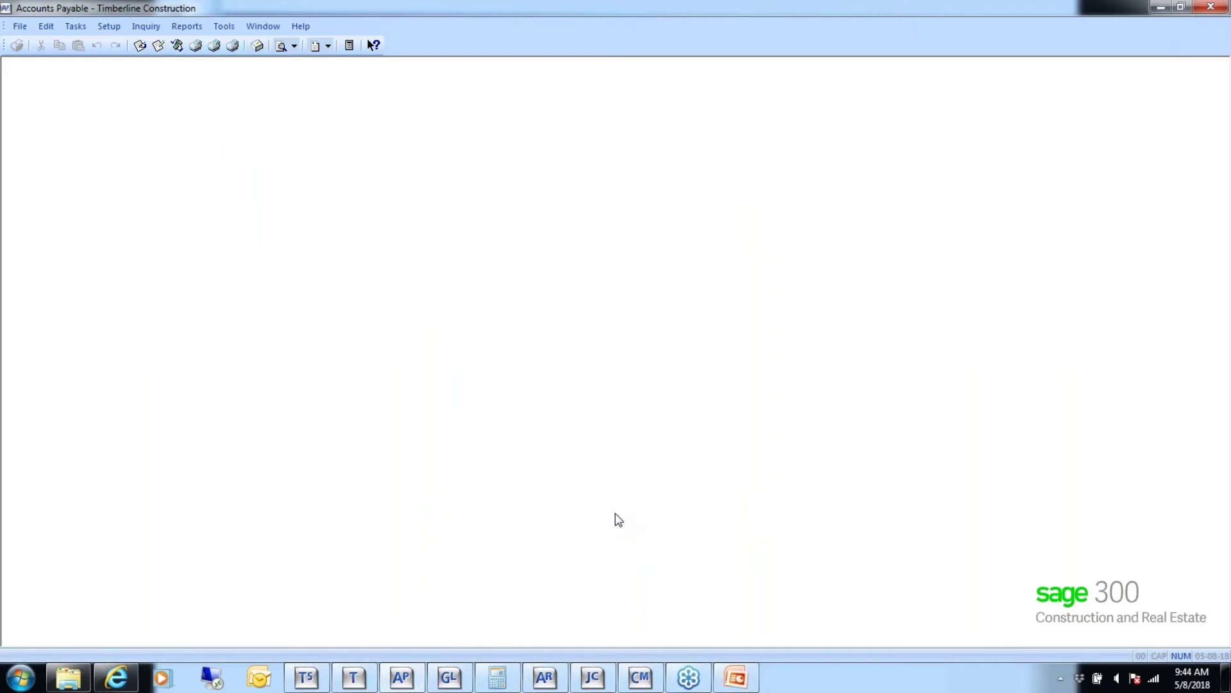
Step: Preview the GL Reconciliation report Totals by Batch for the date range 5-01-2015 to 5-31-2015
click(190, 29)
click(190, 28)
click(187, 27)
mouse_move(203, 139)
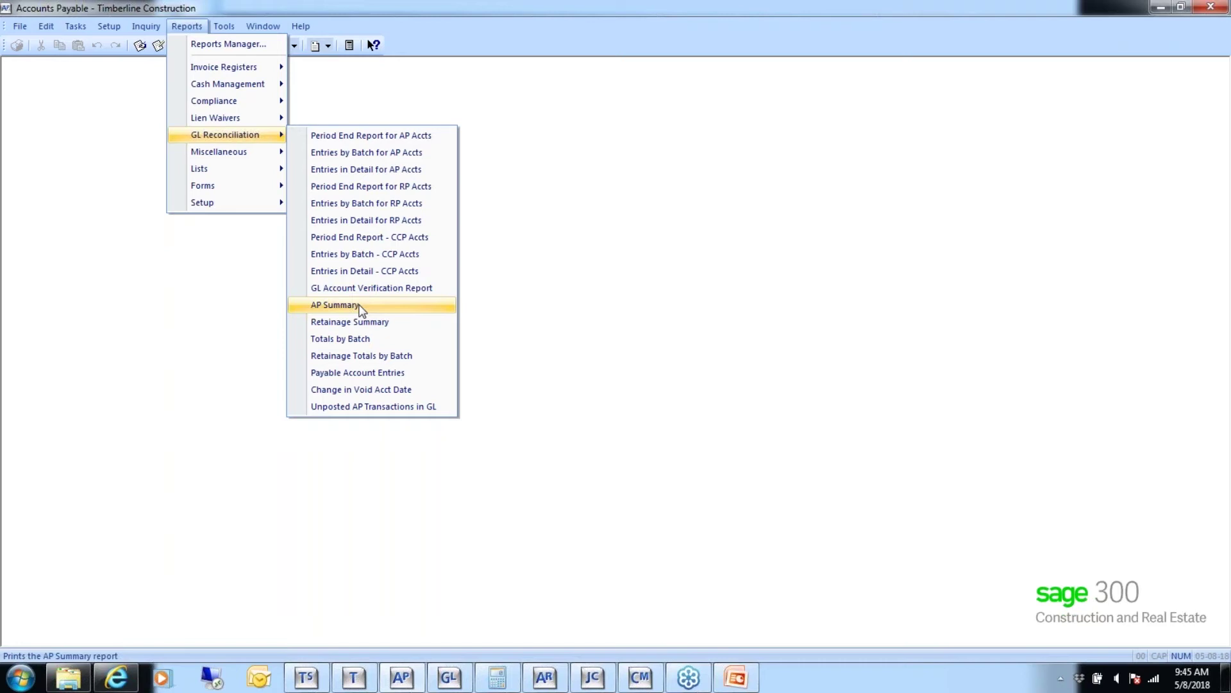
click(339, 340)
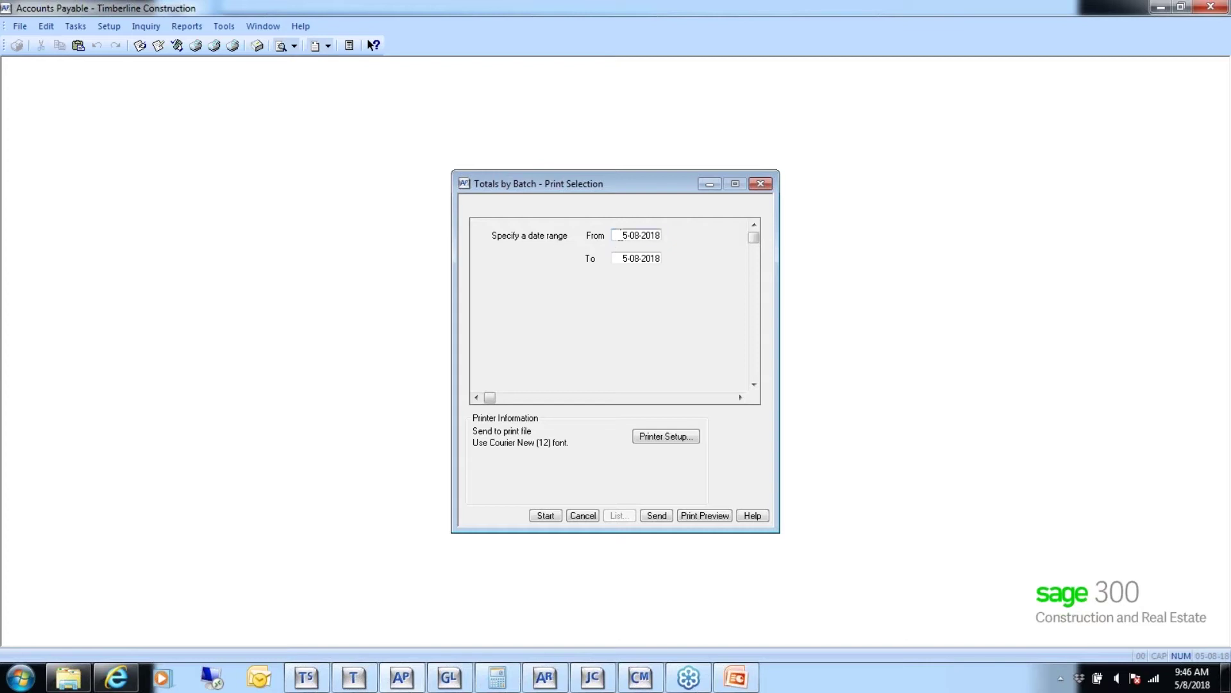
text(050115)
key(Tab)
text(053115)
key(Tab)
click(704, 516)
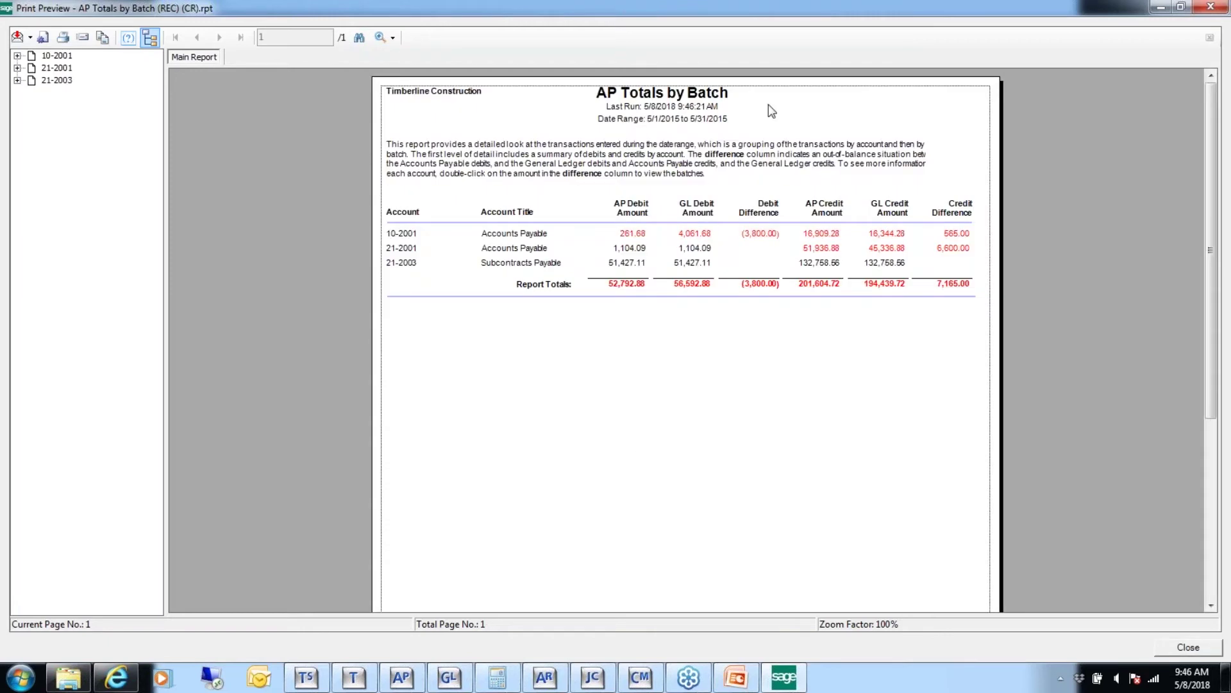
Step: Compare the AP and GL debit and credit amounts by account, and drill down into the batches of account 21-2001
click(817, 286)
click(756, 302)
click(632, 264)
click(706, 264)
click(813, 251)
click(826, 252)
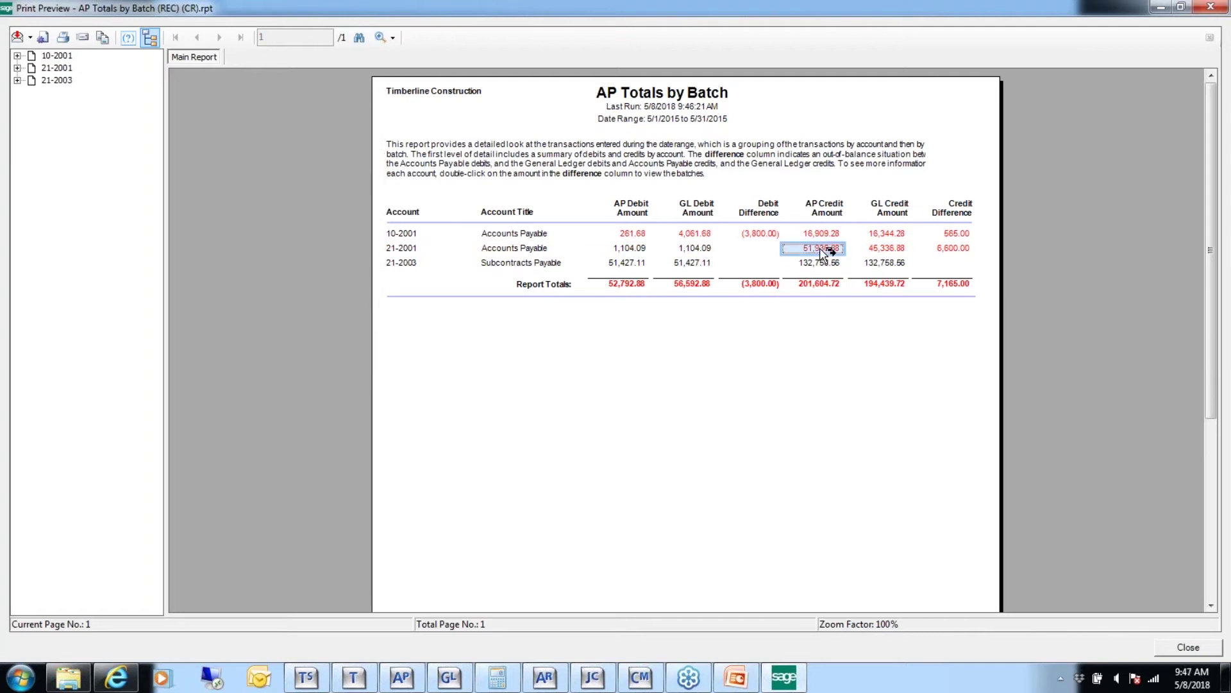
double_click(826, 252)
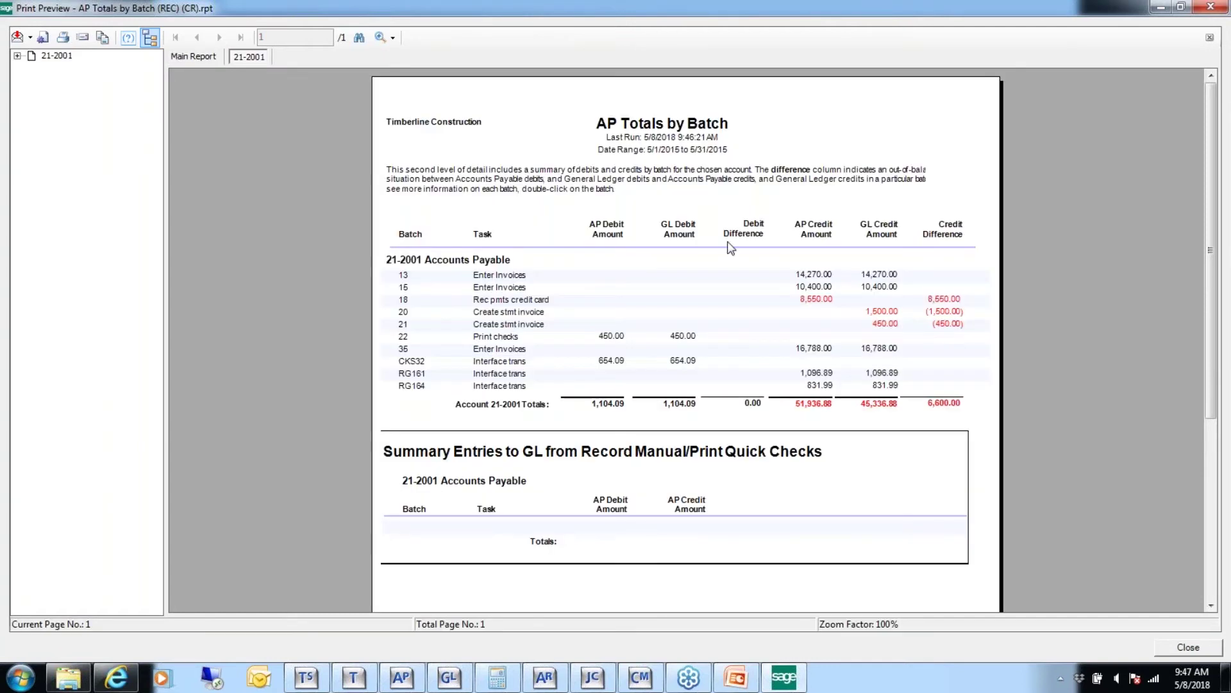
Step: Examine the tasks behind the batch differences in account 21-2001, and close the report and its print selection
click(489, 299)
click(456, 289)
click(475, 287)
click(491, 275)
click(487, 303)
click(519, 325)
click(543, 327)
click(1188, 649)
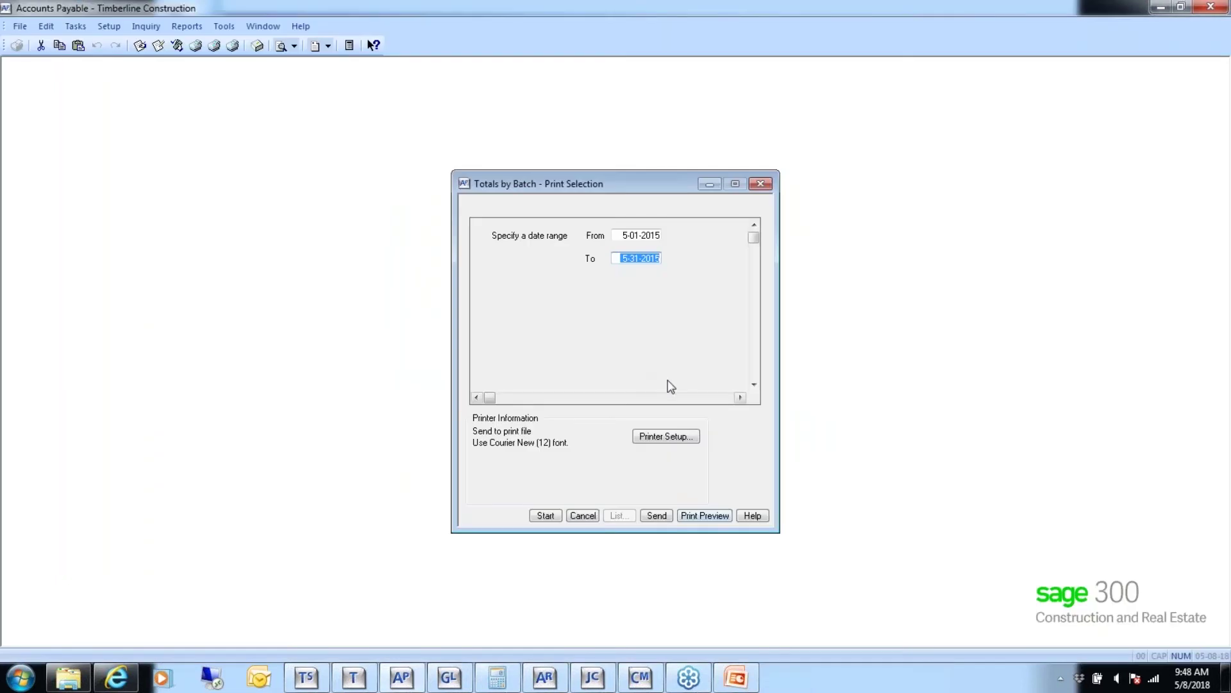
click(583, 515)
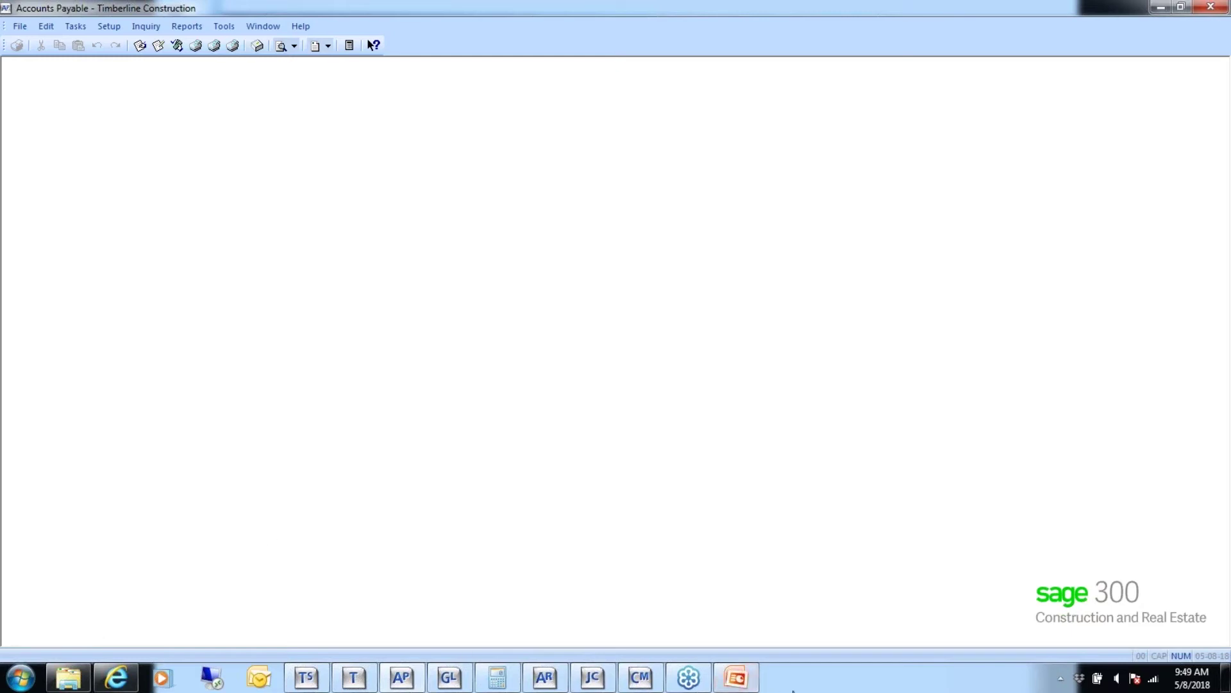
Step: Switch to the Month End Reconciliation slide show in PowerPoint and advance to the AR to GL slide
mouse_move(751, 683)
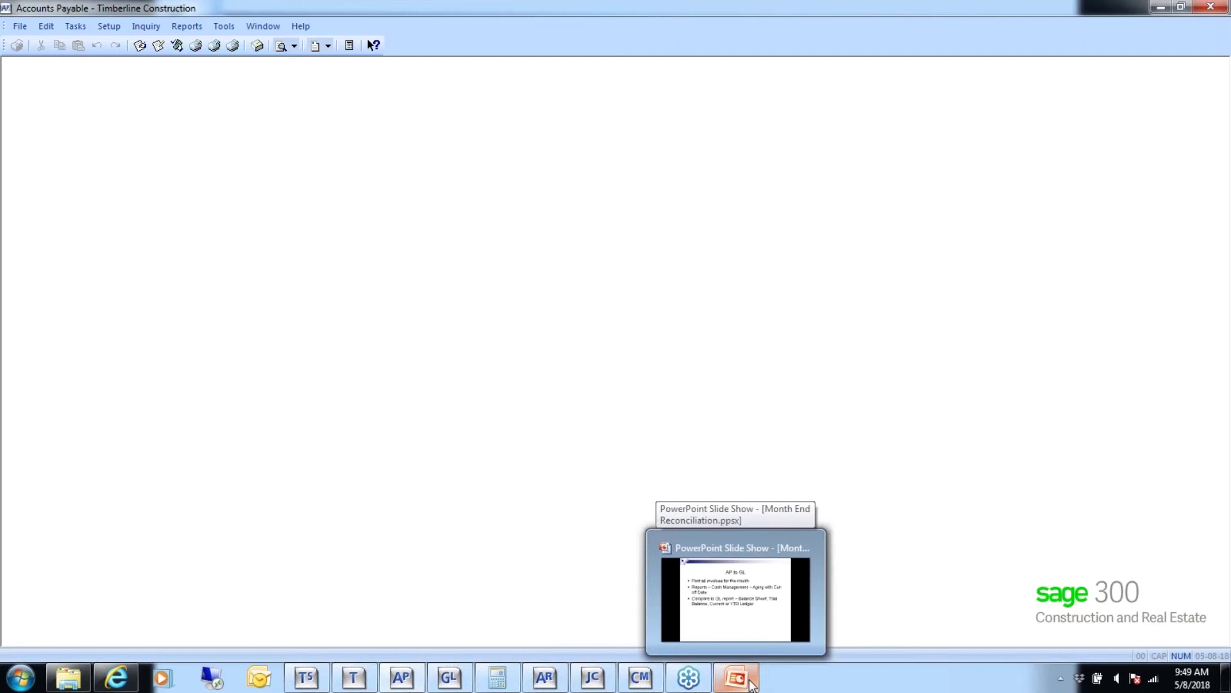
click(752, 684)
key(alt+Tab)
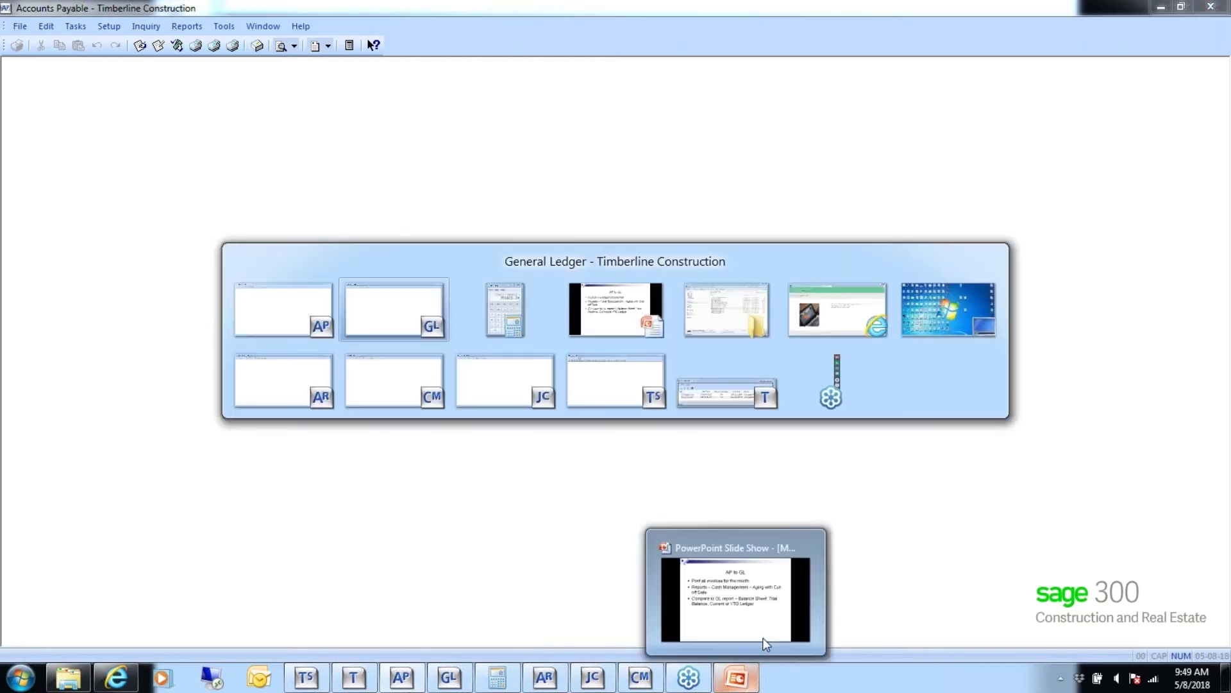
click(616, 311)
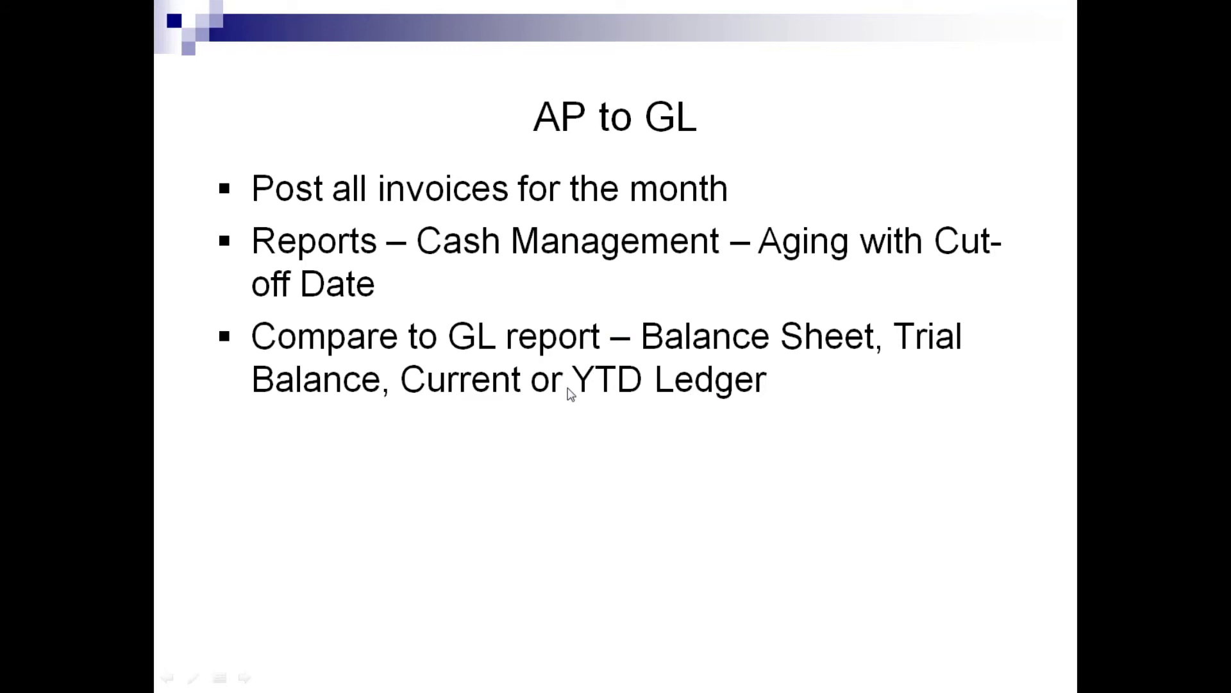
key(Right)
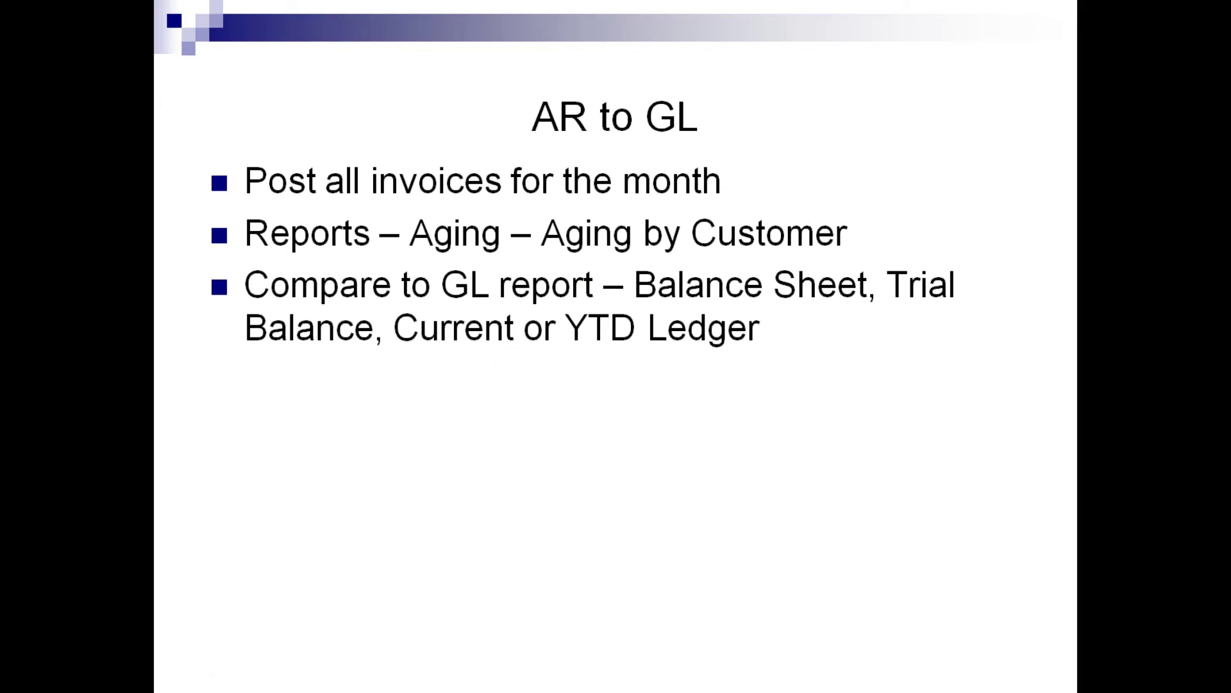
Step: Switch to Accounts Receivable and preview the Detail by Customer aging of AR Transaction (current) as of 5-31-2015
key(alt+Tab)
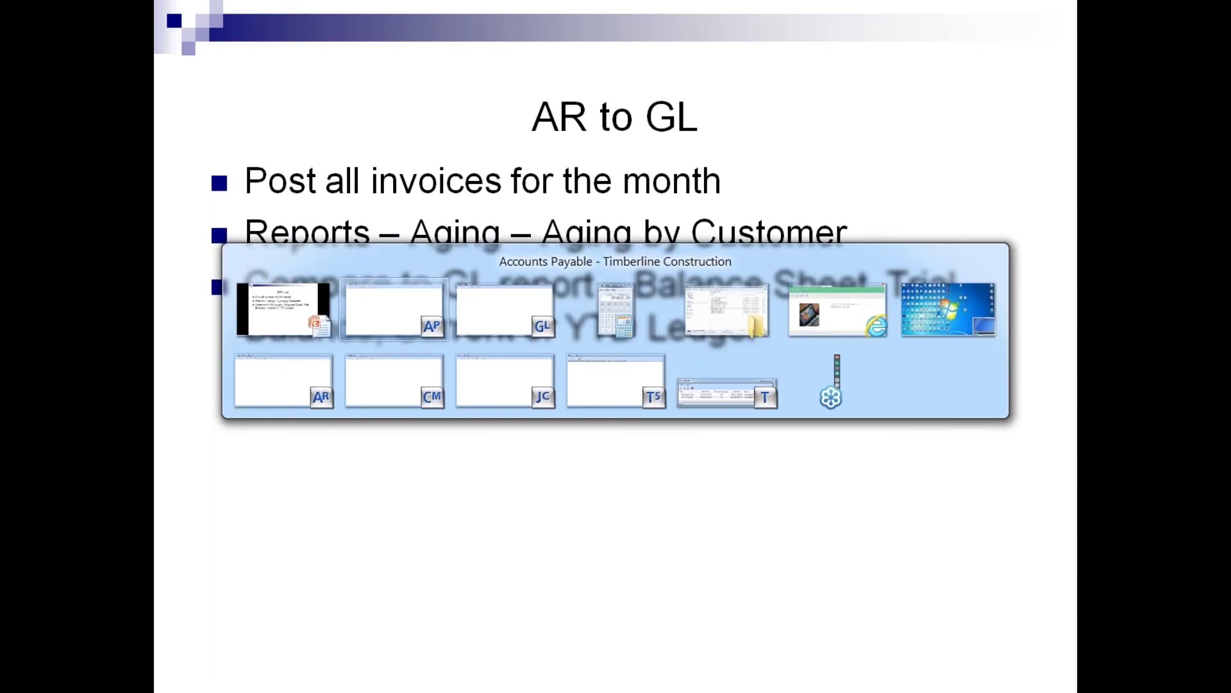
click(296, 385)
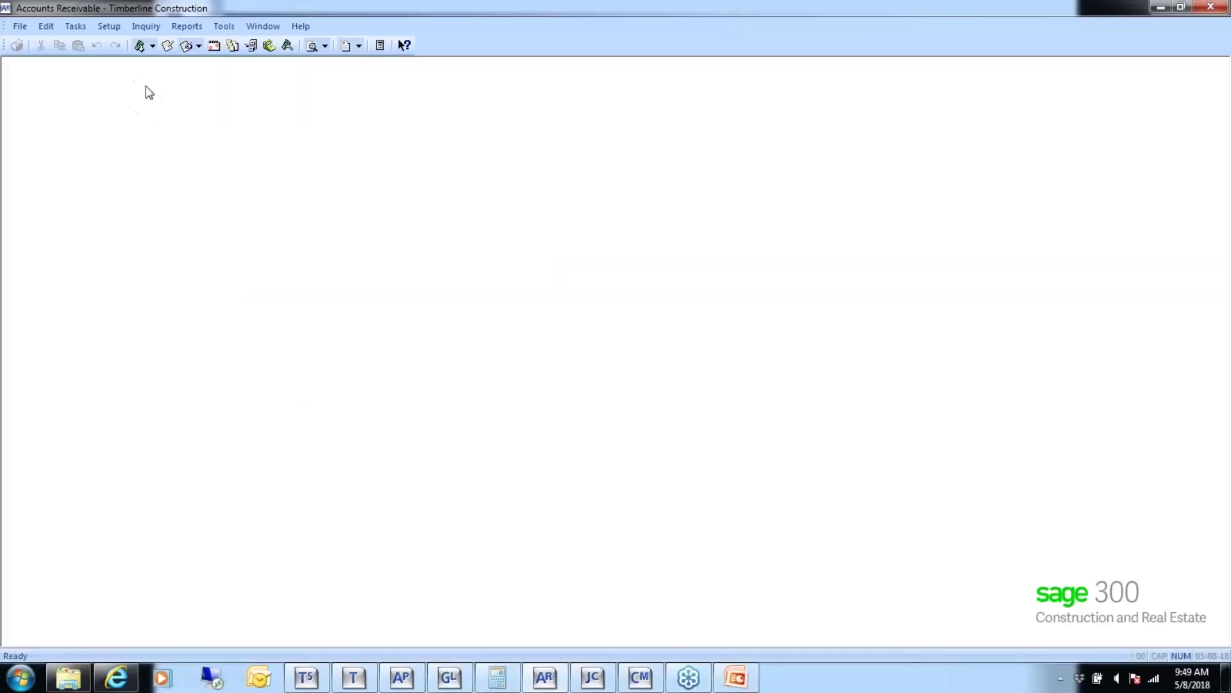
click(194, 29)
mouse_move(204, 70)
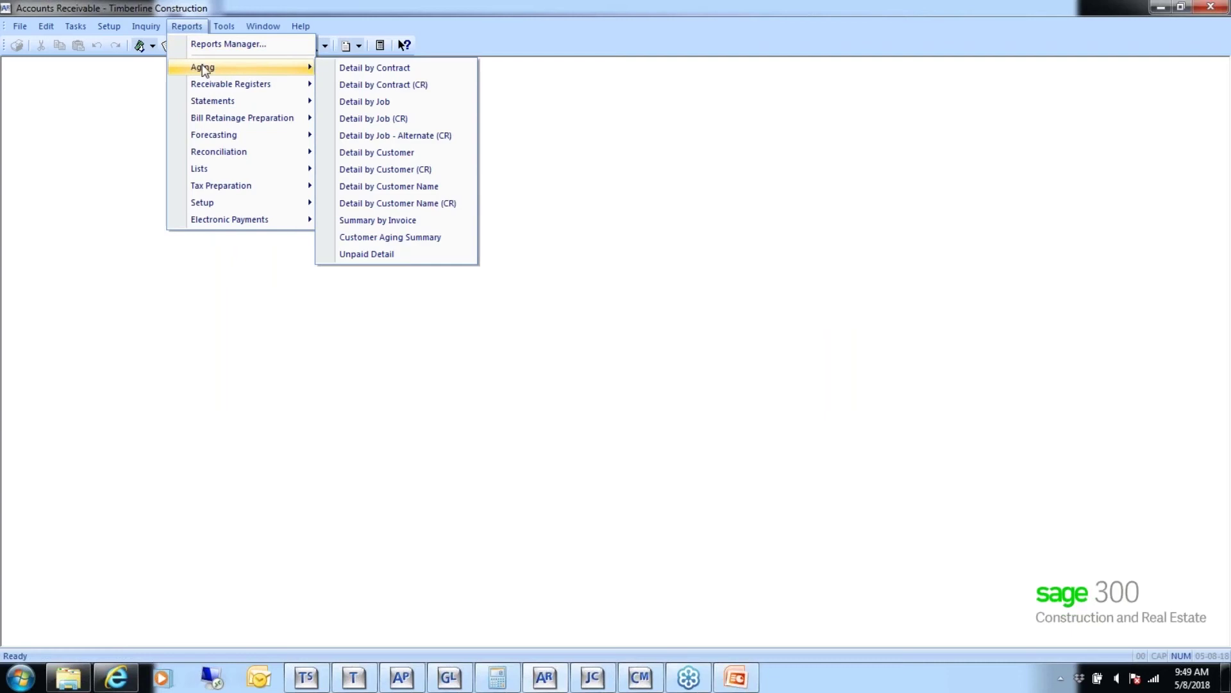
click(359, 154)
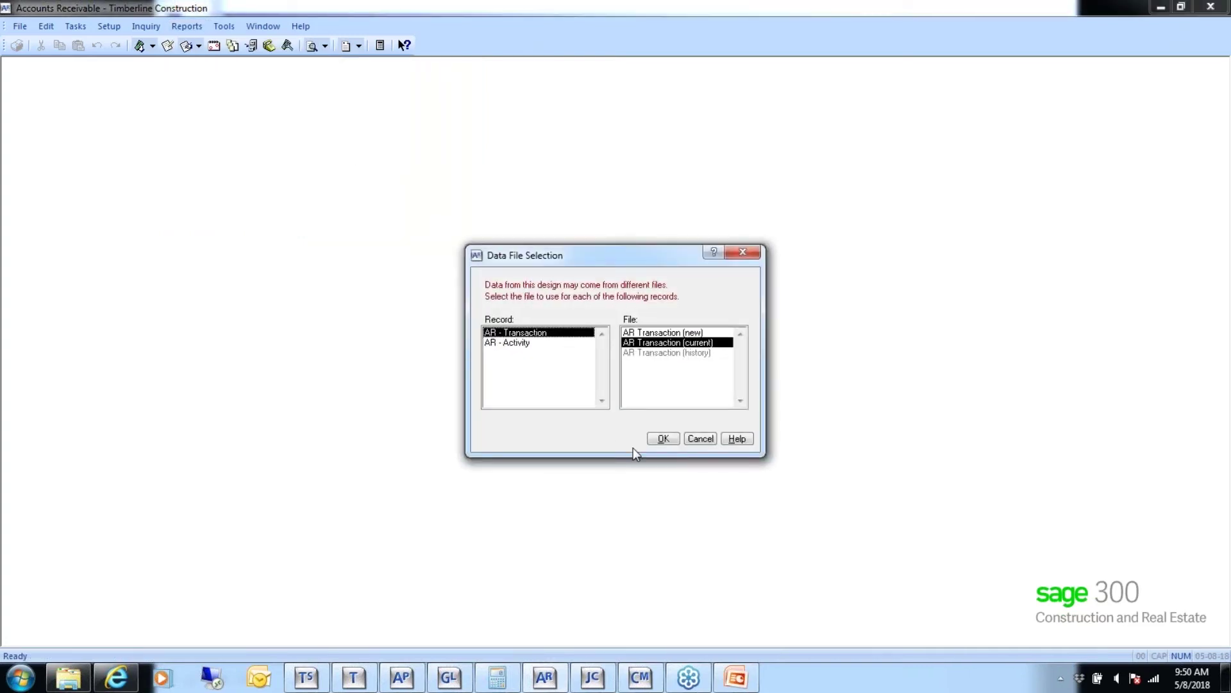
click(663, 439)
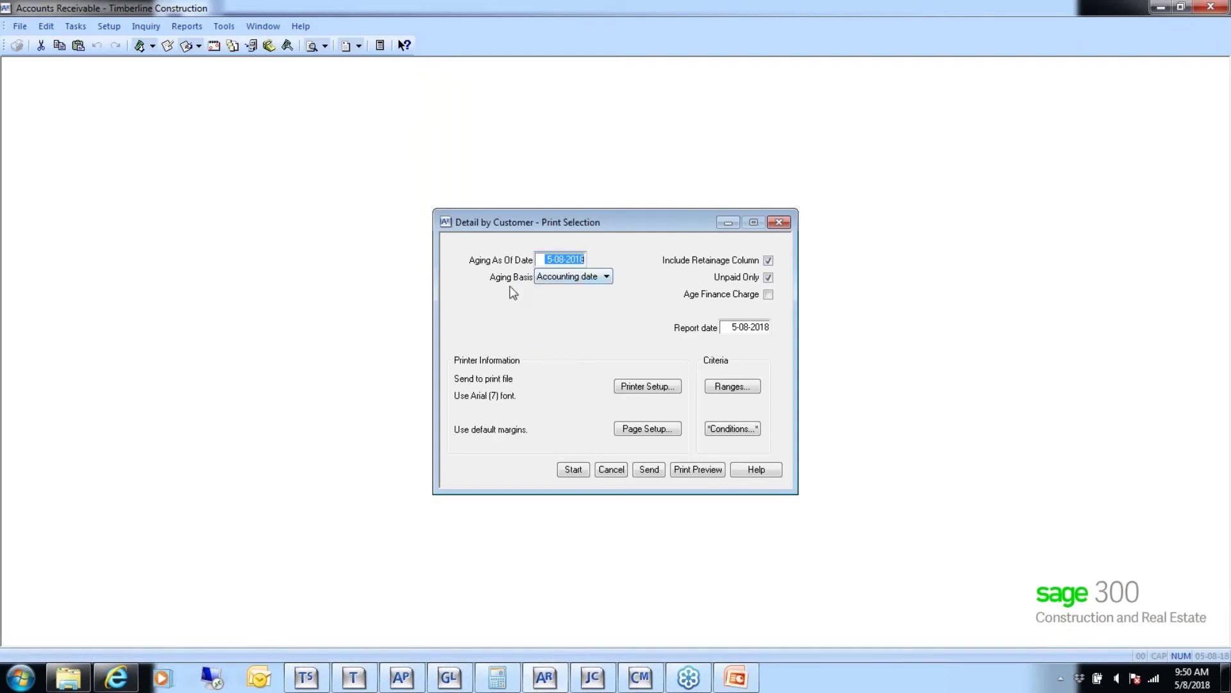
text(053)
text(12015)
key(Tab)
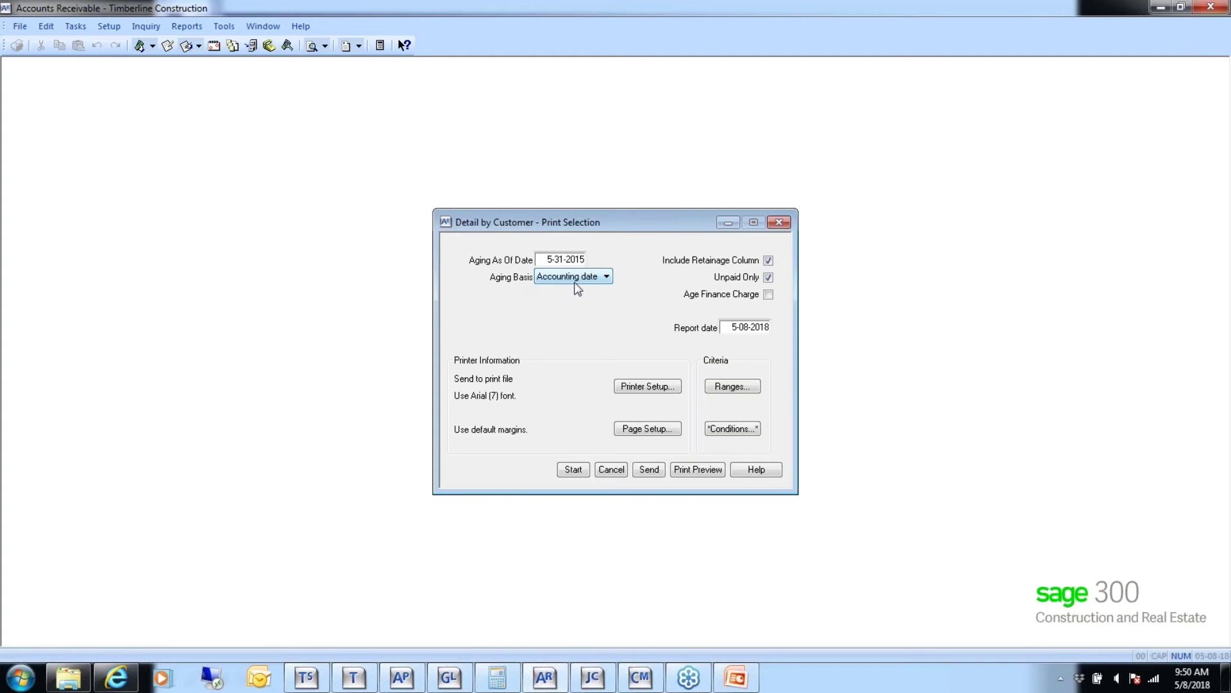
click(695, 469)
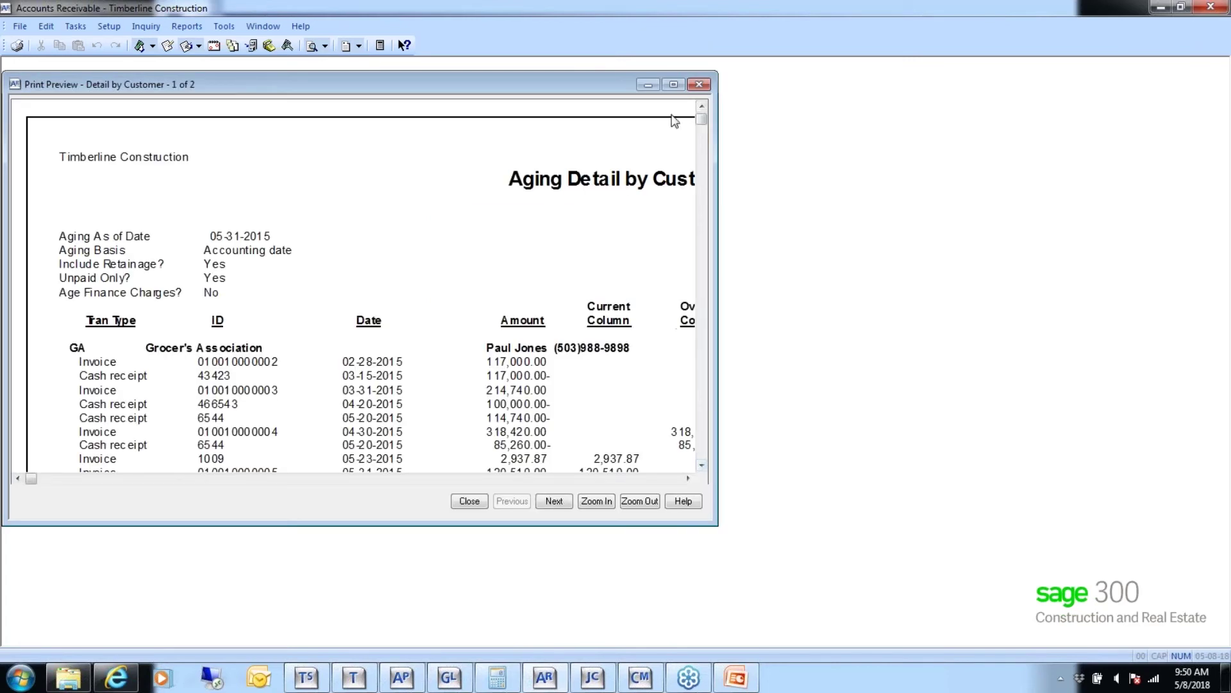
Step: Maximize the customer aging preview and show the report totals on its last page
click(673, 84)
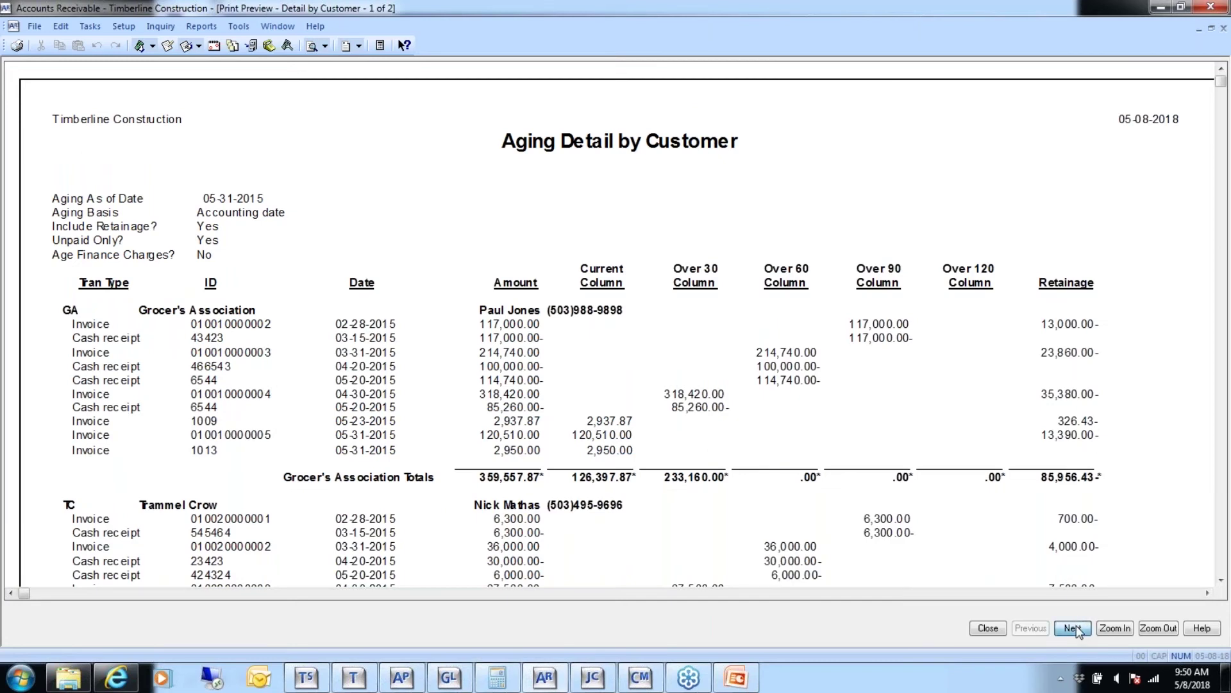
click(1072, 628)
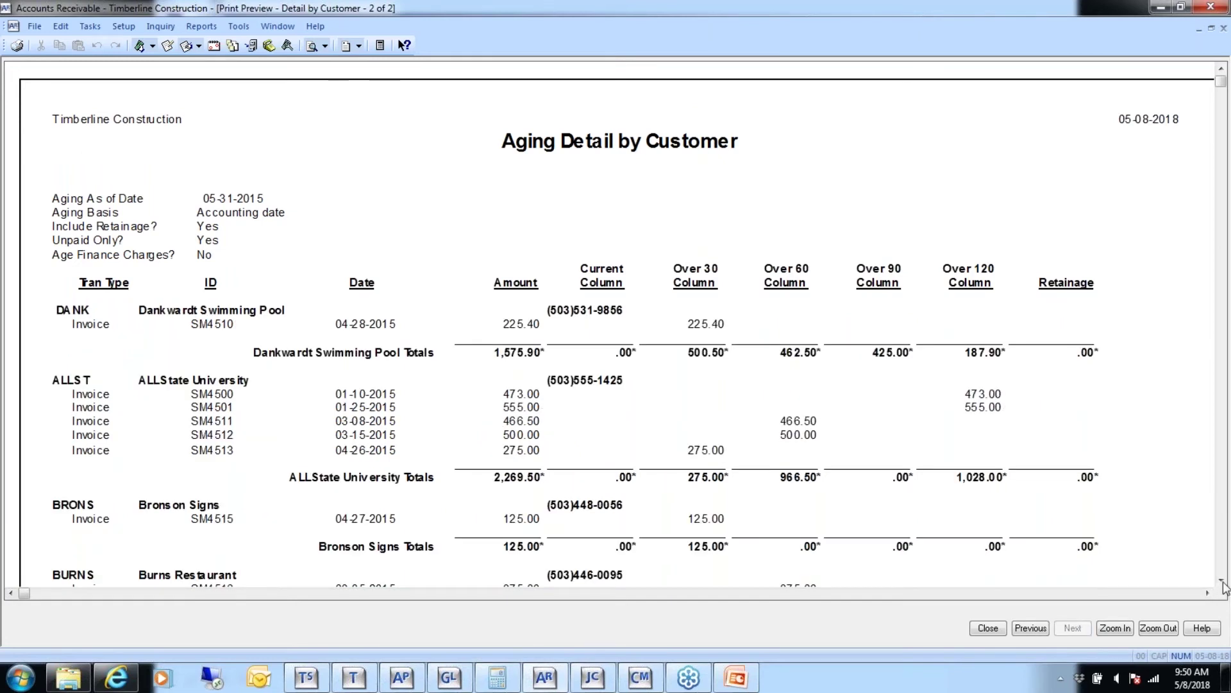
scroll(1220, 582, down, 5)
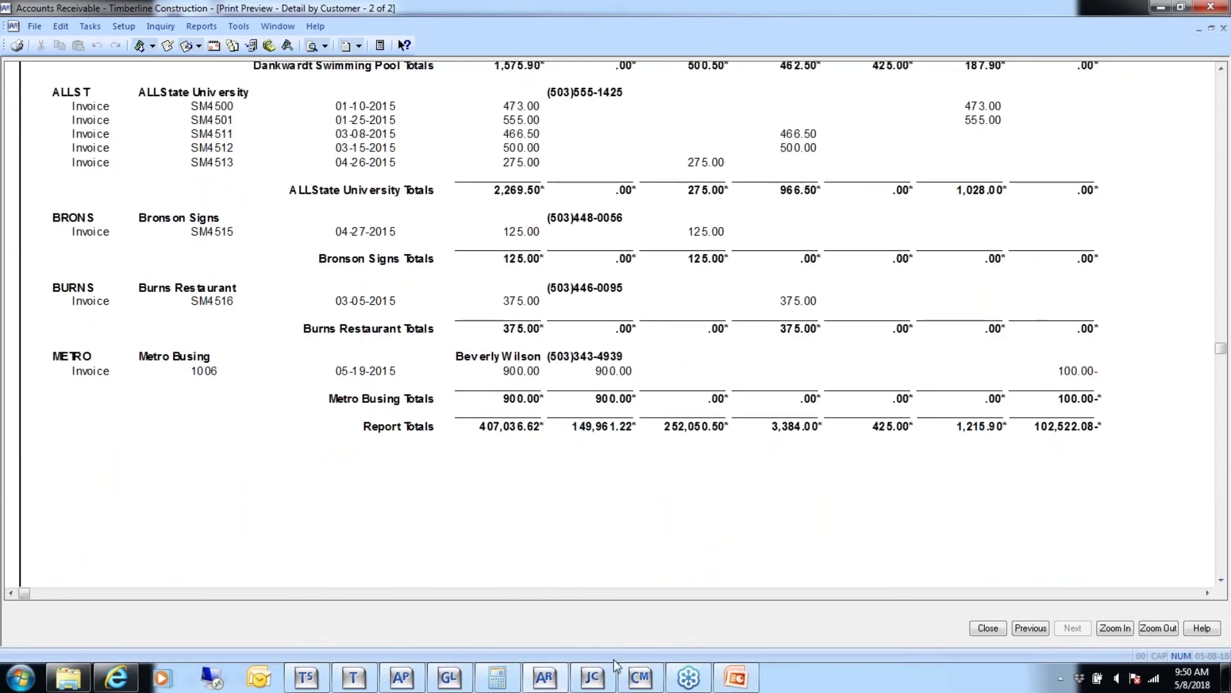
Step: Switch to General Ledger and preview the BalSAccr balance sheet with rollback 0 for prefix group 3 (10 and 21)
click(459, 680)
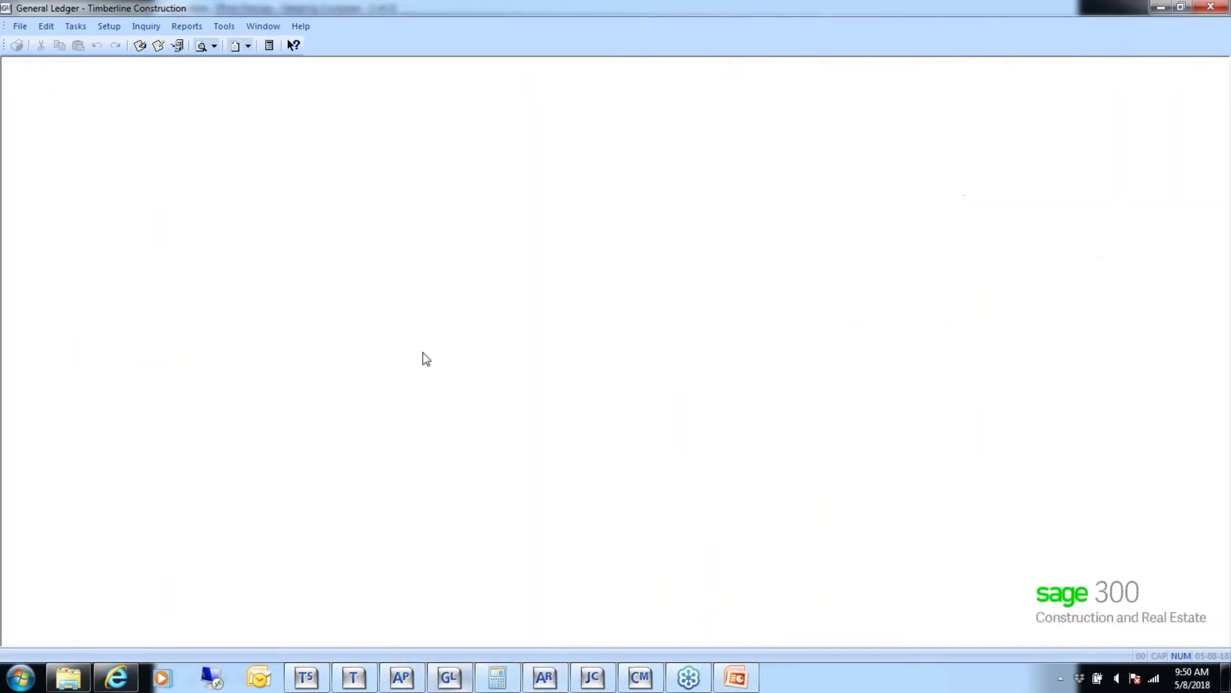
click(187, 27)
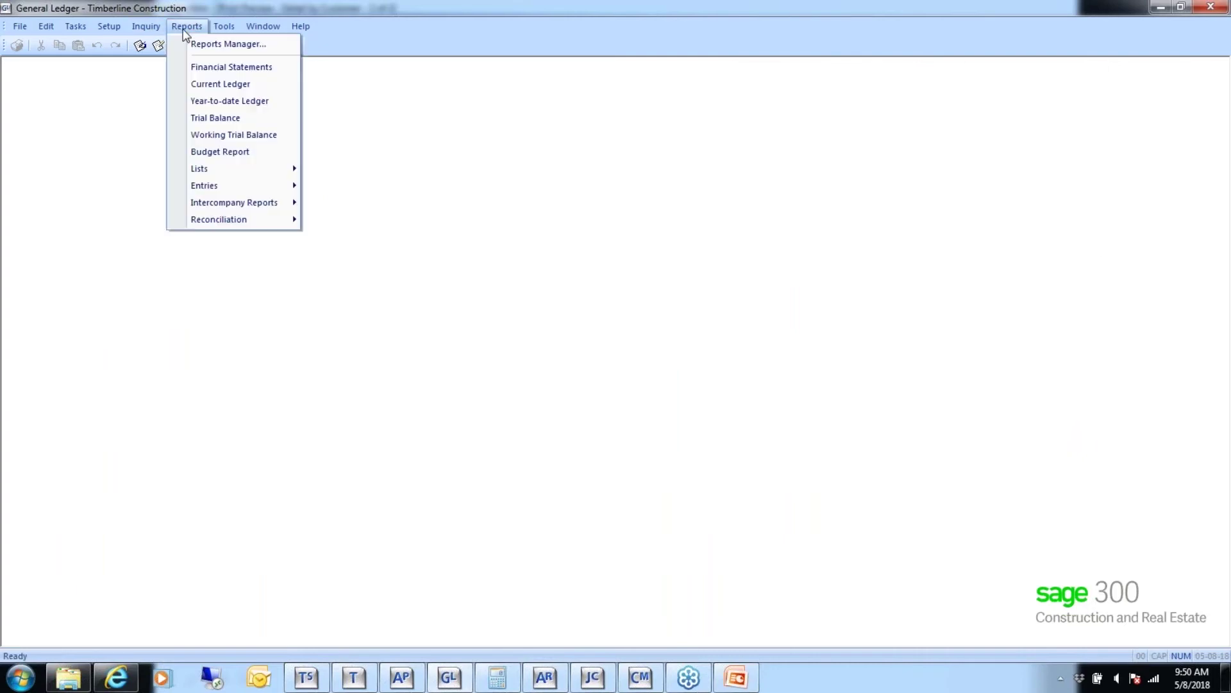
click(196, 67)
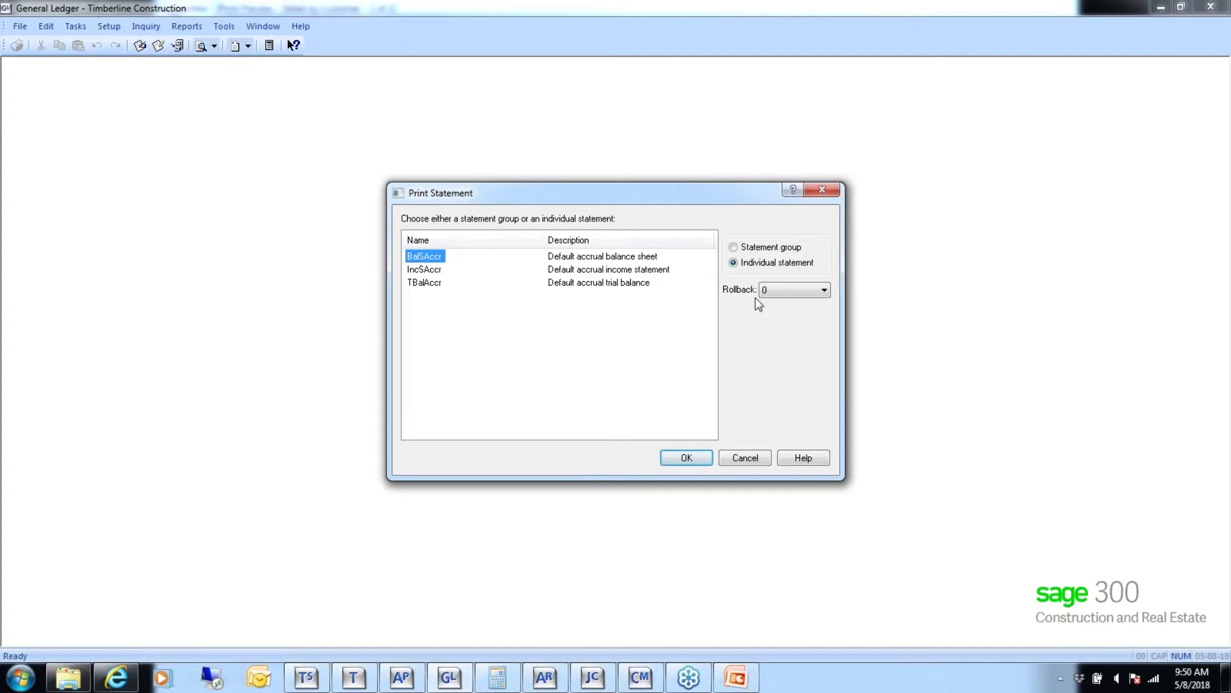
click(687, 459)
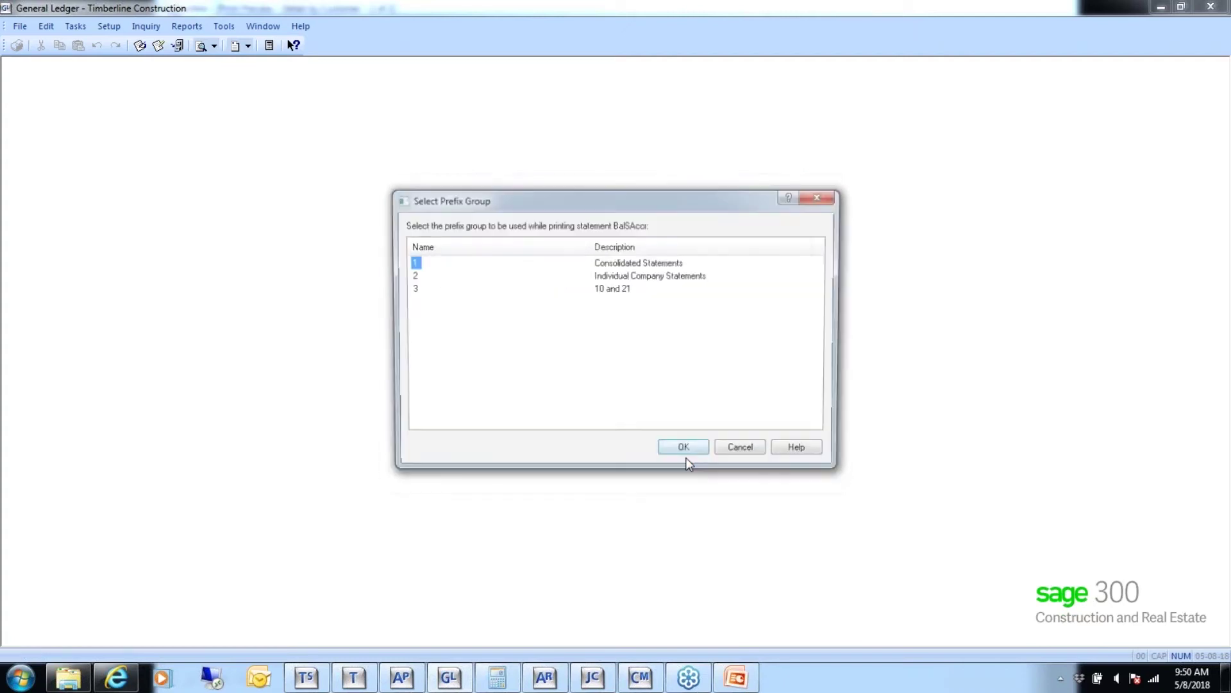
click(413, 290)
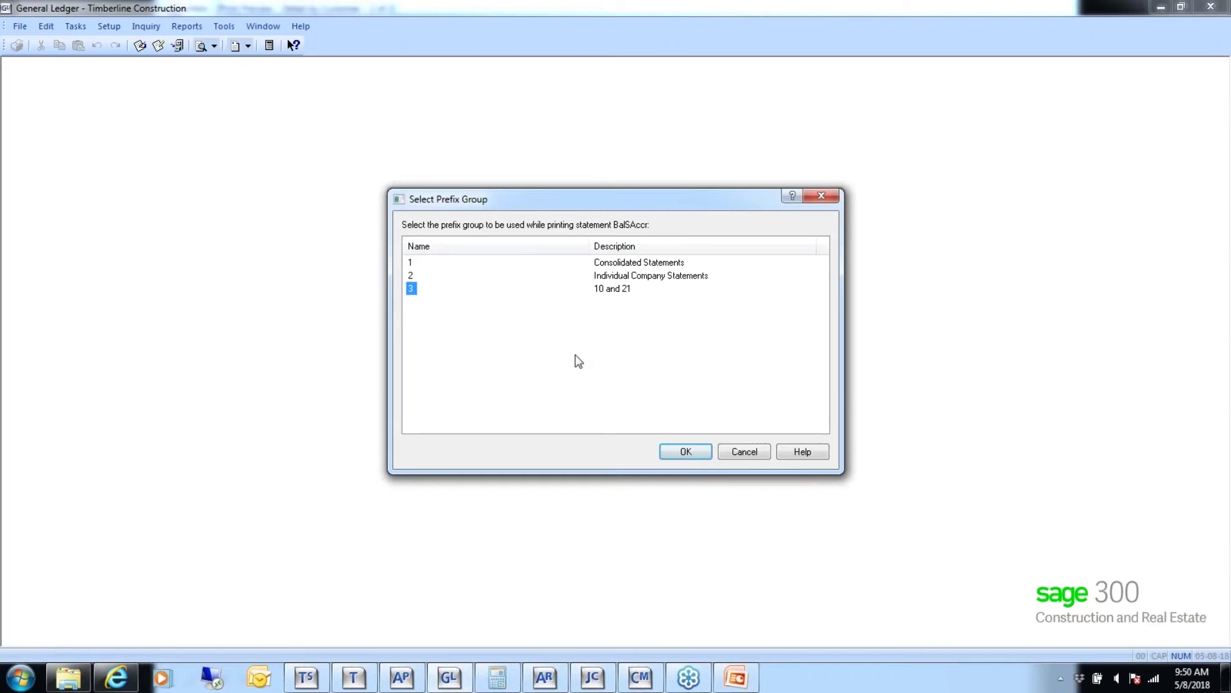
click(679, 452)
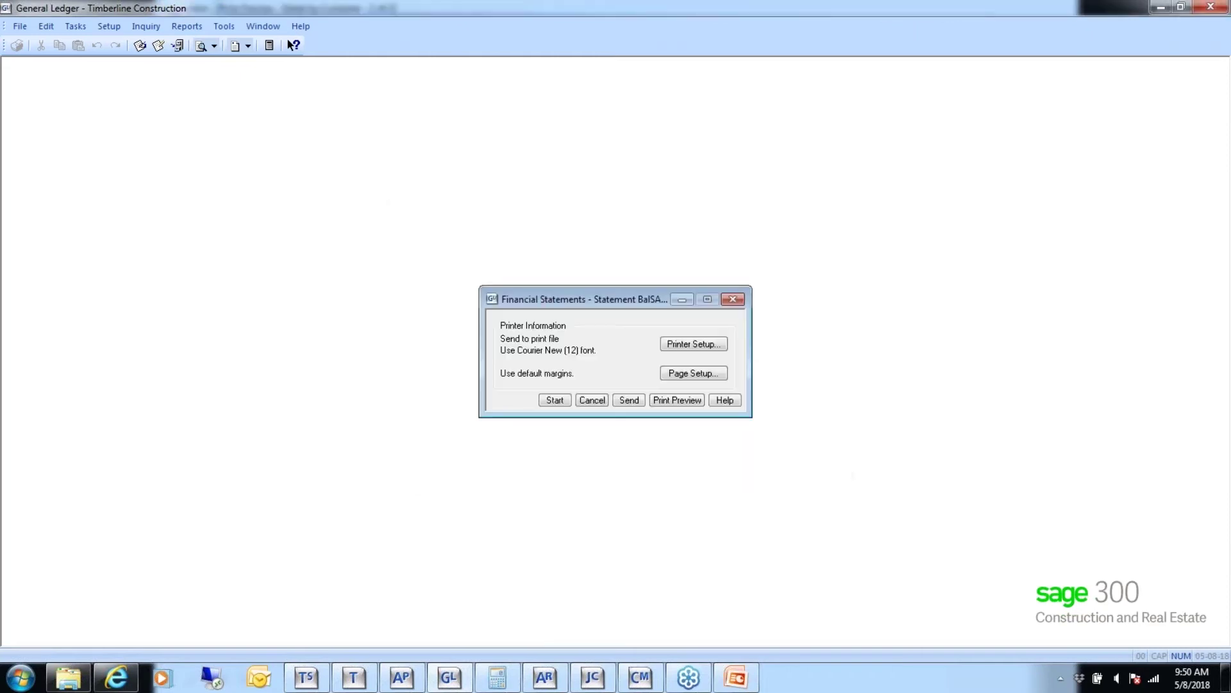
click(673, 403)
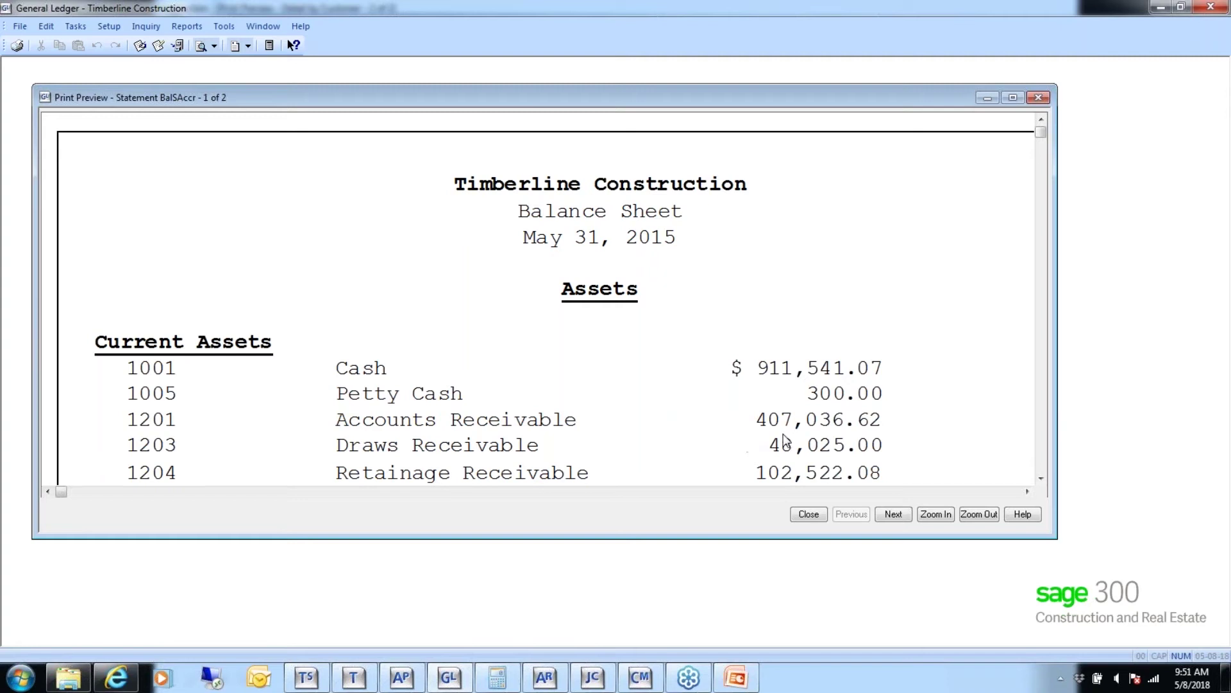
Step: Compare the balance sheet's accounts receivable and retainage receivable with the report totals of the Accounts Receivable customer aging
click(544, 681)
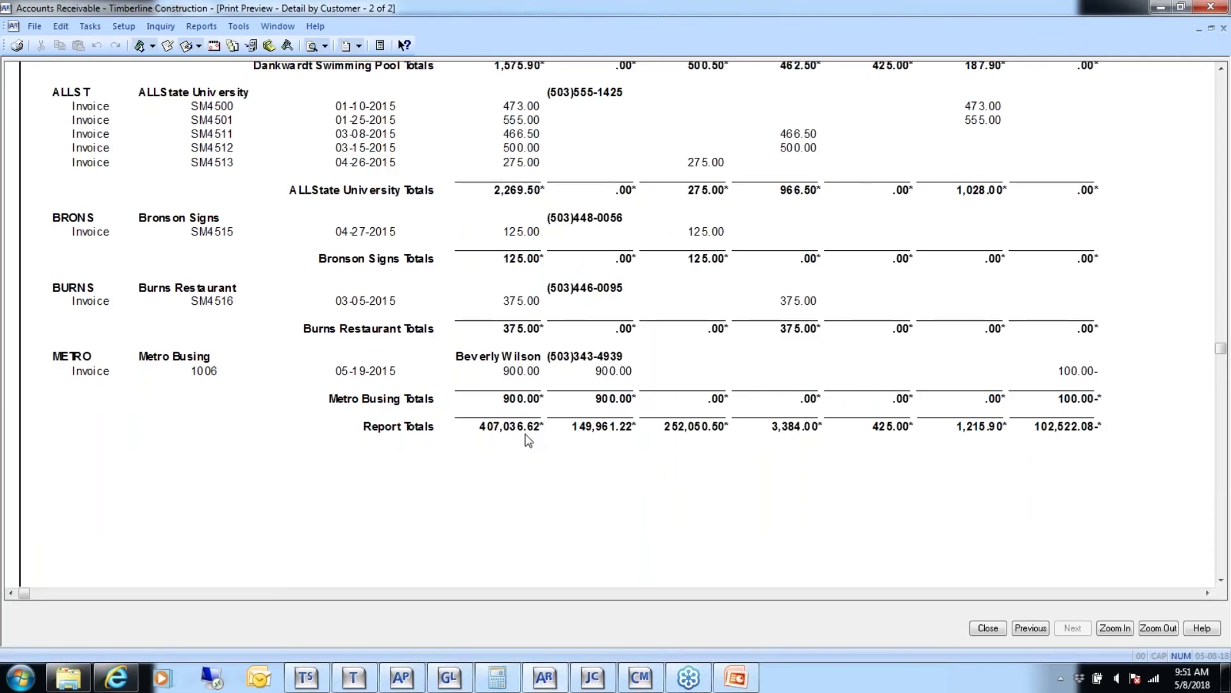
mouse_move(560, 676)
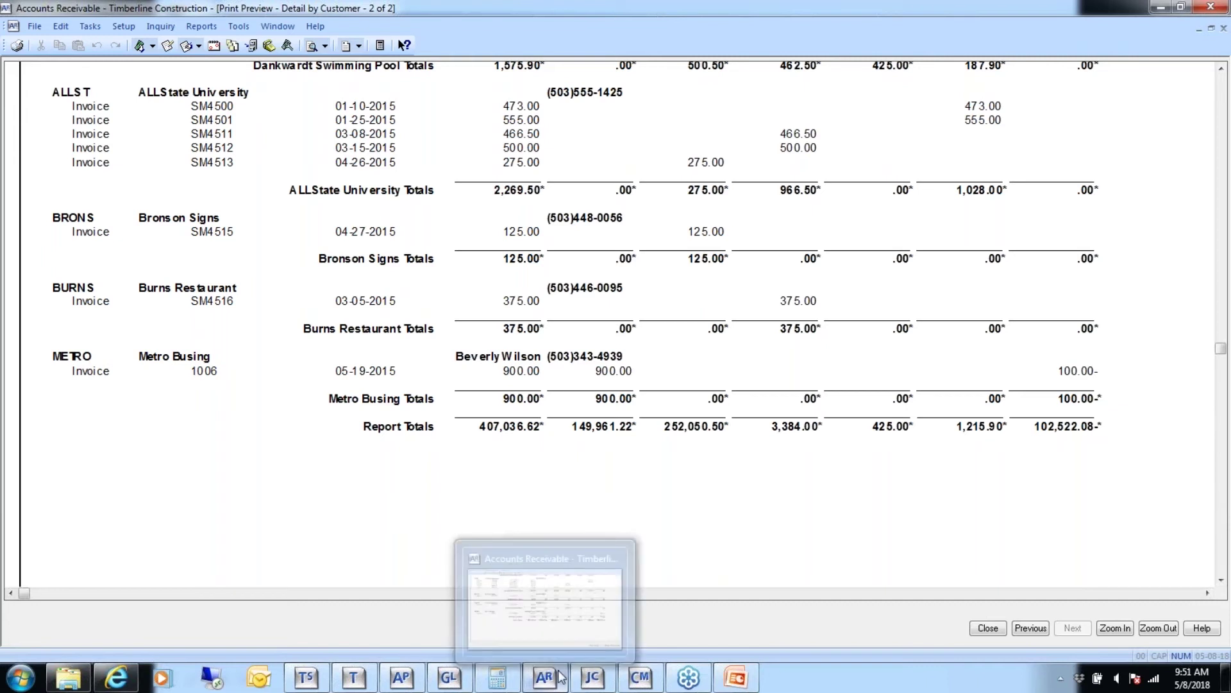
click(465, 627)
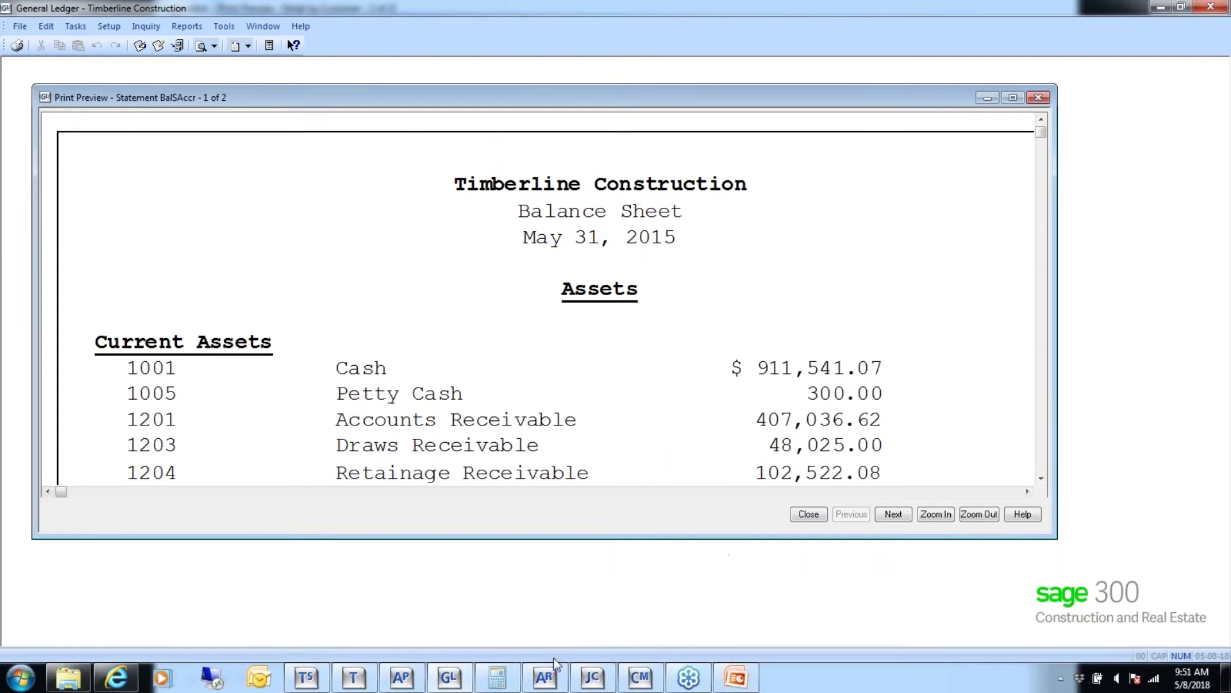
mouse_move(545, 674)
click(559, 535)
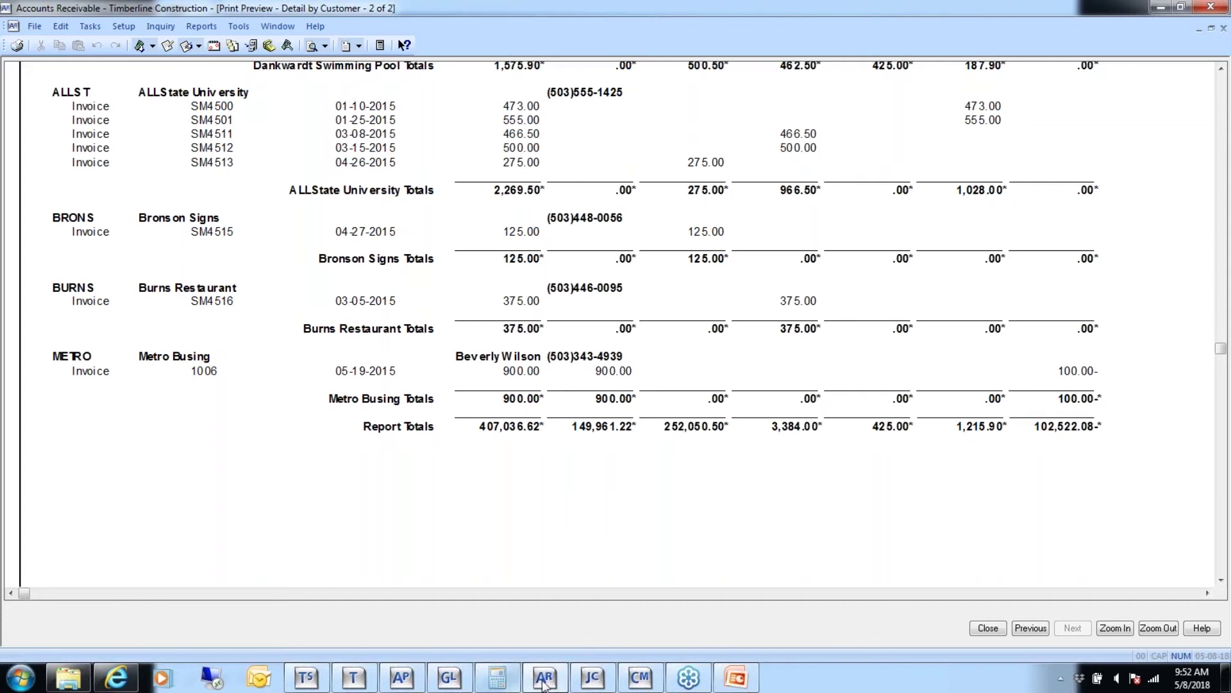
Step: Switch to General Ledger and close the BalSAccr balance sheet preview along with its print dialog
click(449, 683)
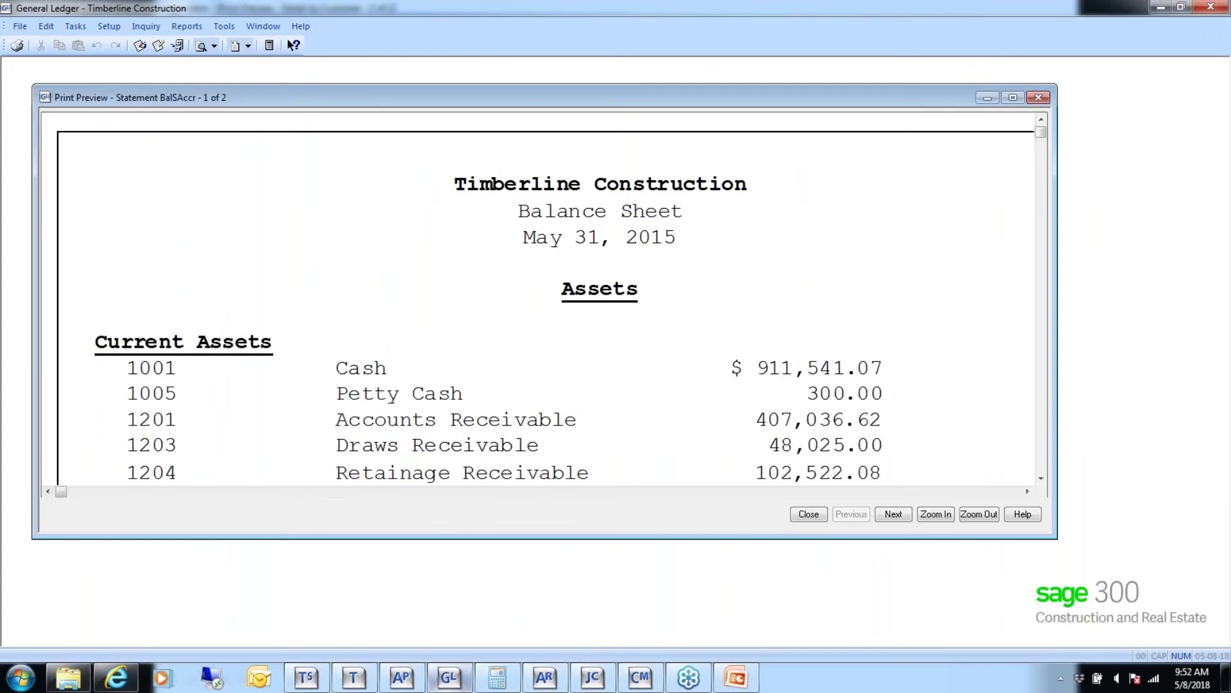
click(803, 513)
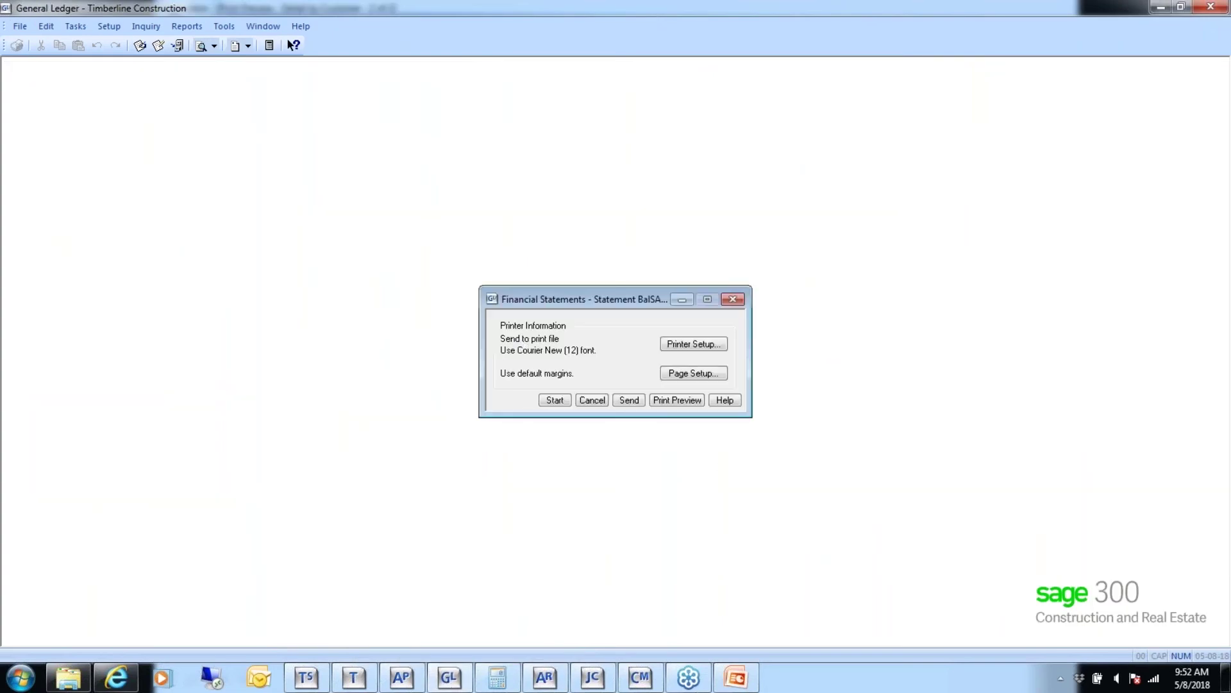
click(593, 403)
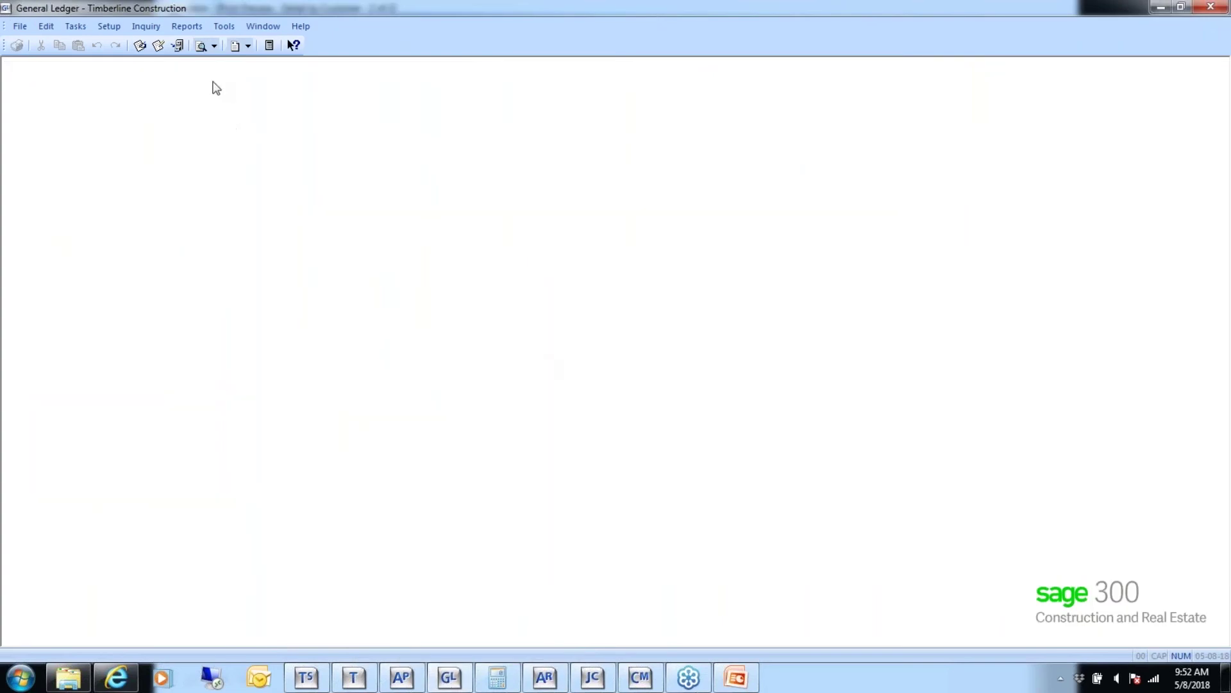
Step: Preview the Entries by Account report from the GL Transaction (new) file without an accounting date range
click(190, 26)
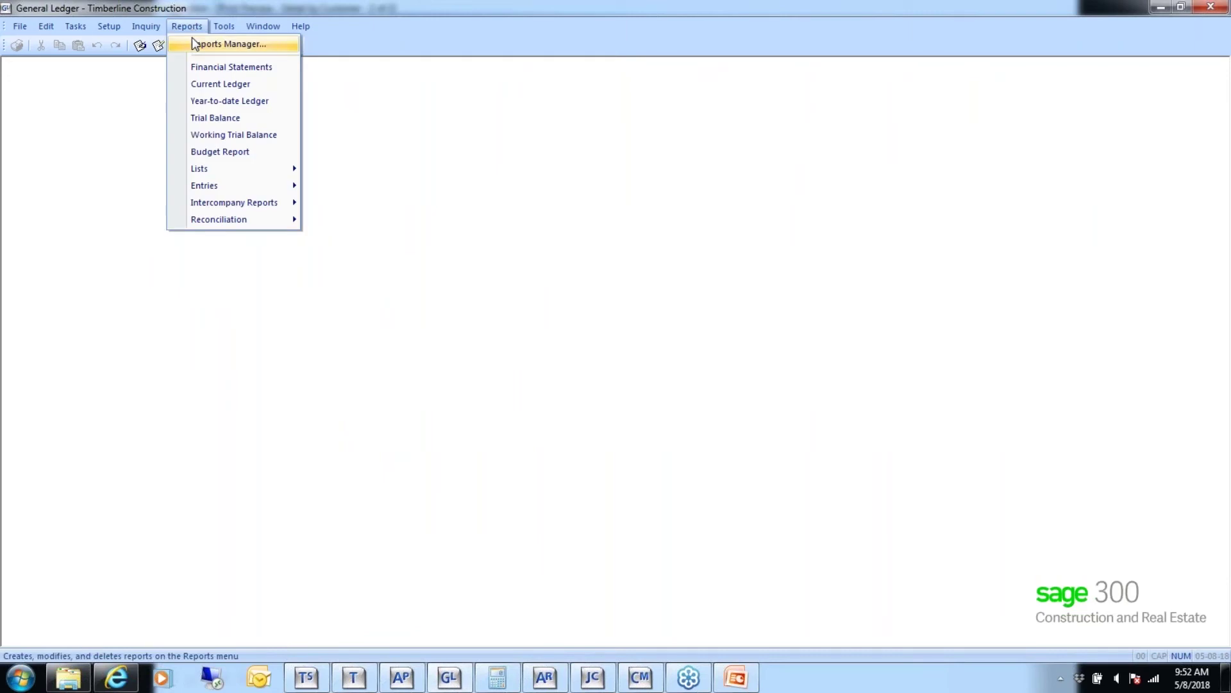
mouse_move(228, 186)
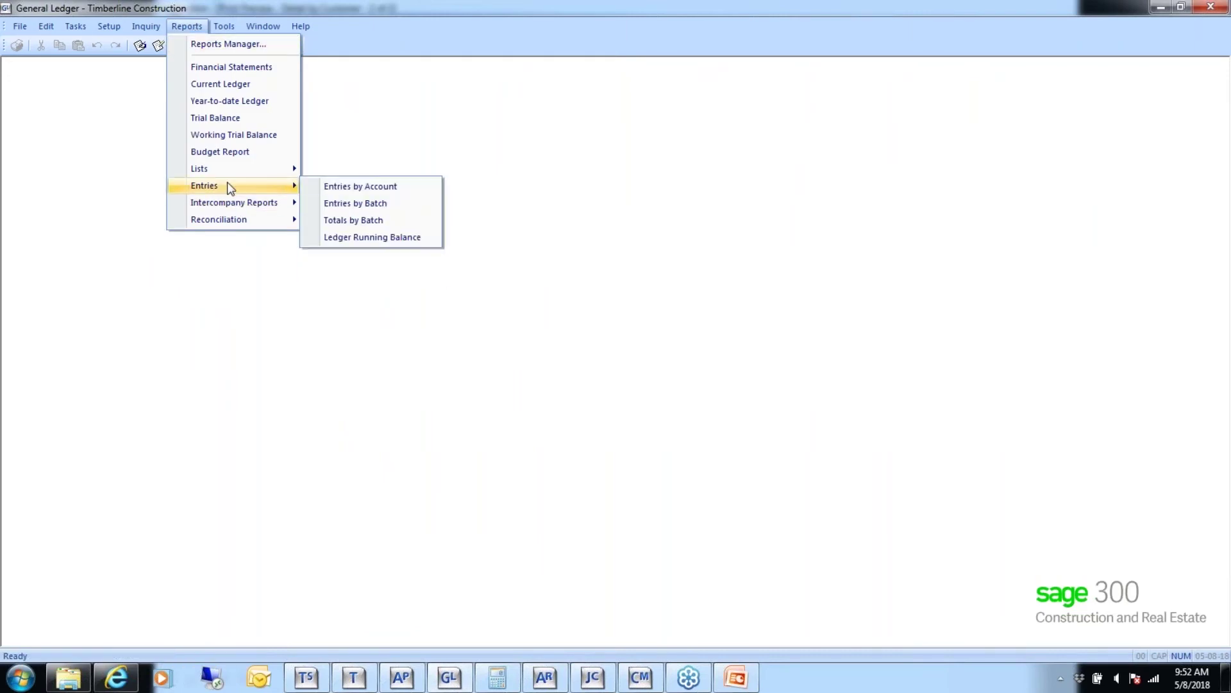
click(337, 188)
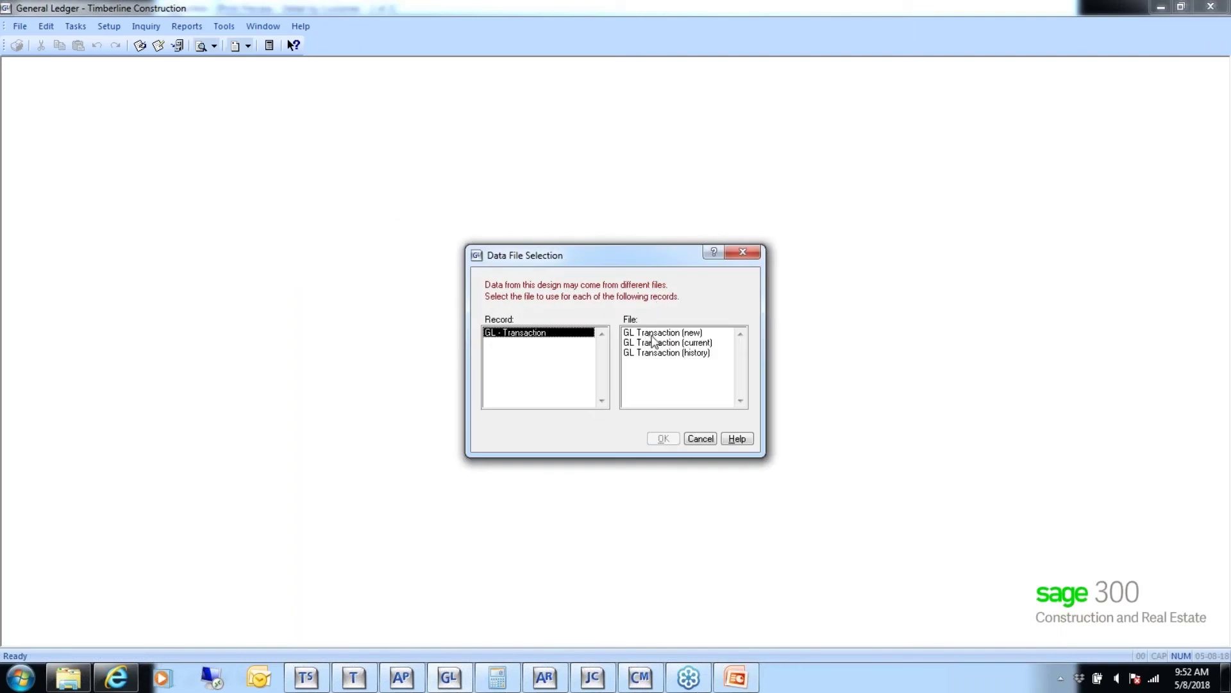
click(653, 335)
click(663, 438)
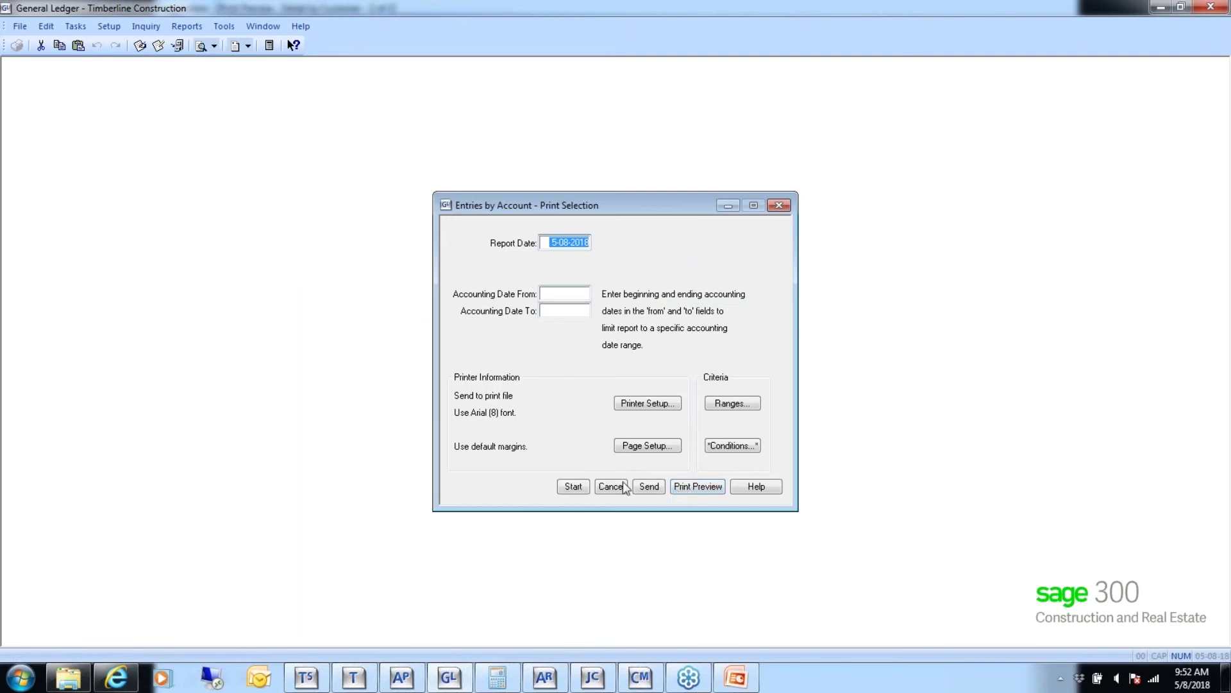
click(696, 491)
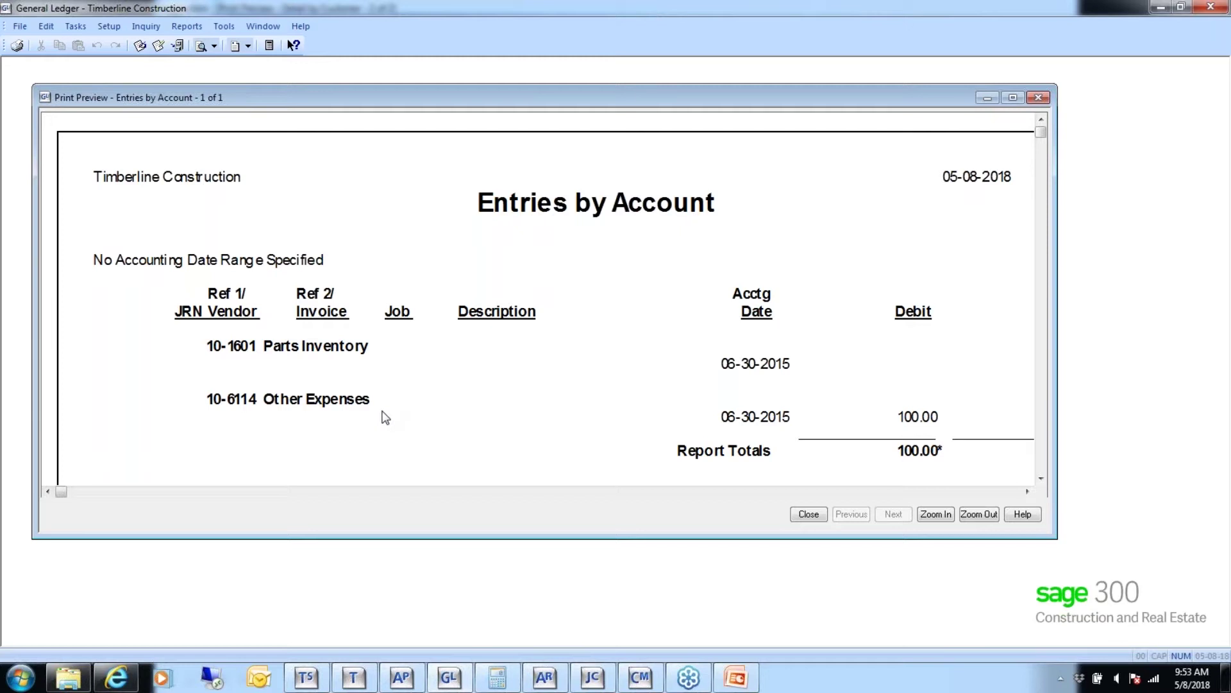
Step: Switch to Accounts Receivable and close the Detail by Customer aging preview and its print selection
click(559, 684)
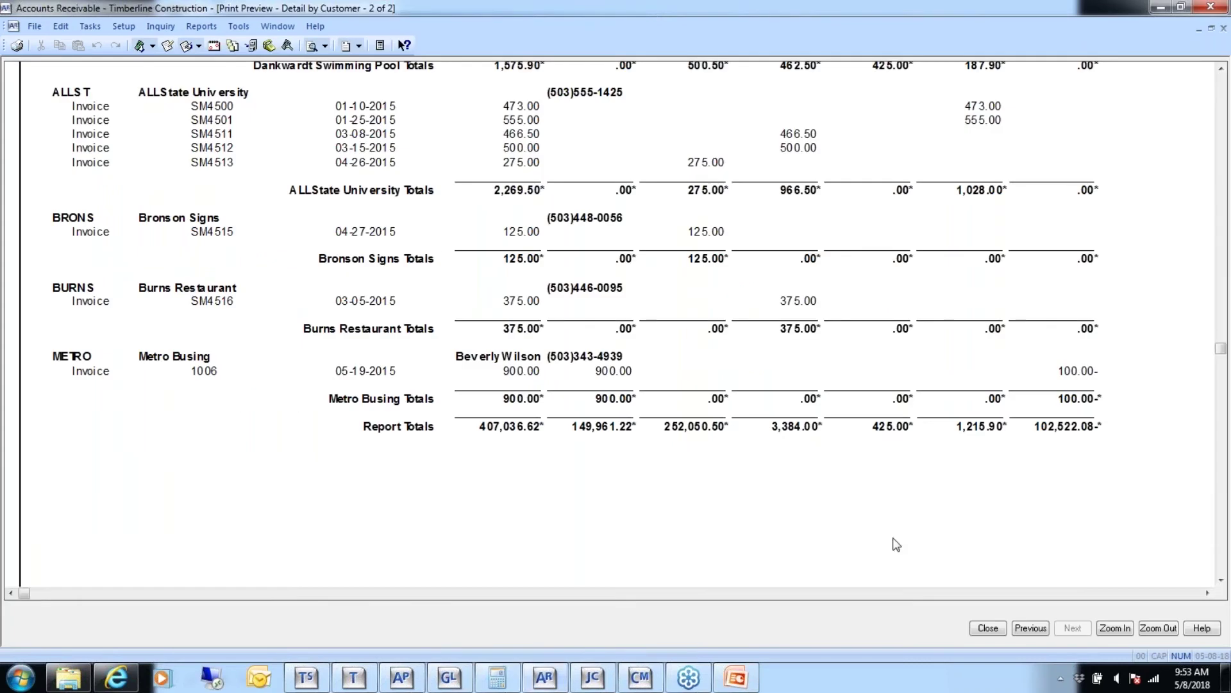
click(978, 628)
click(611, 469)
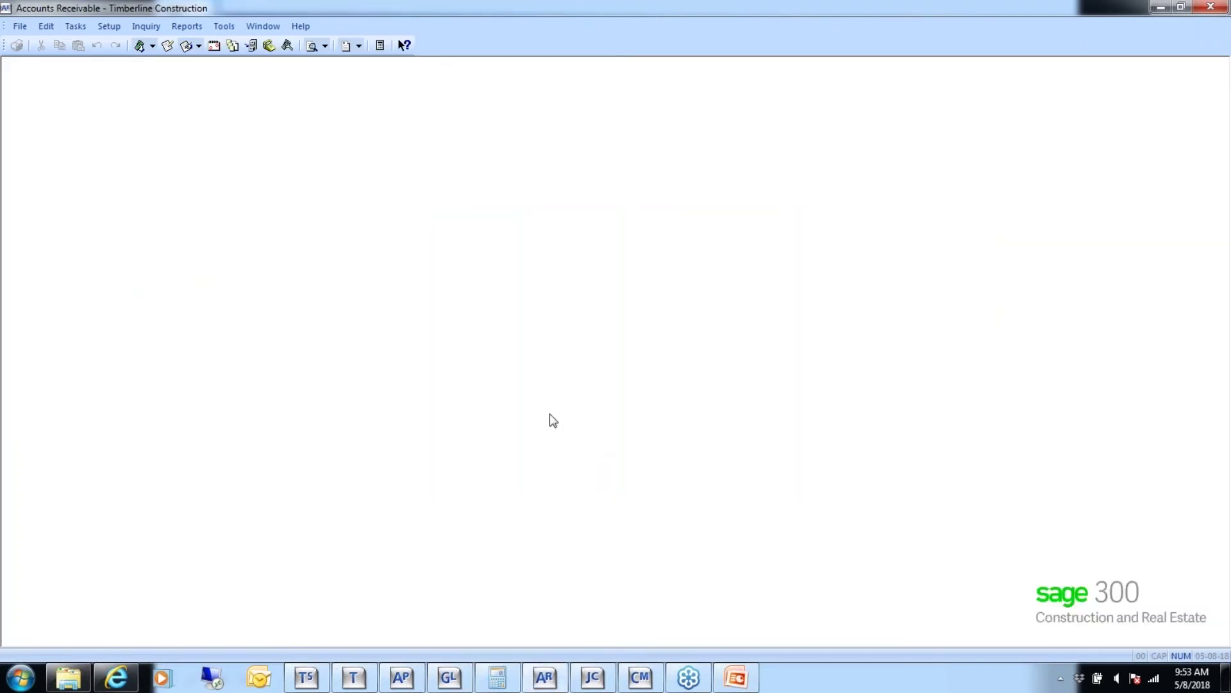
Step: Preview the AR Summary reconciliation report for 5-01-2015 to 5-31-2015 with 0 GL periods rolled back
click(197, 29)
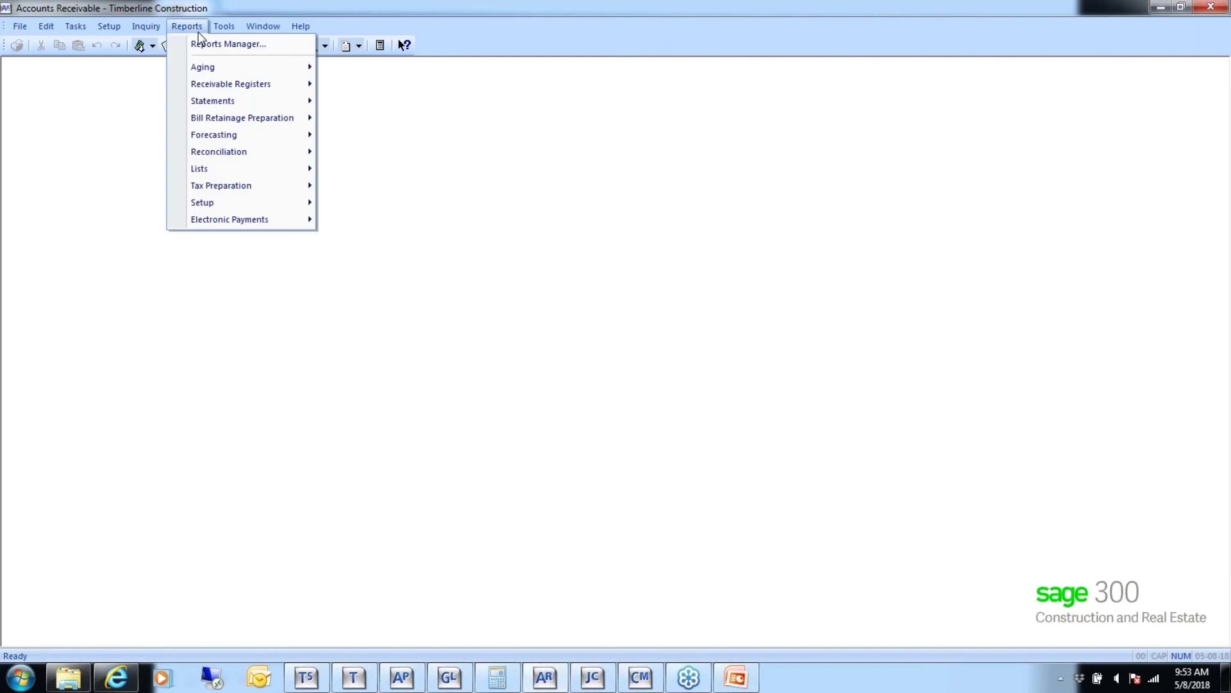
mouse_move(214, 152)
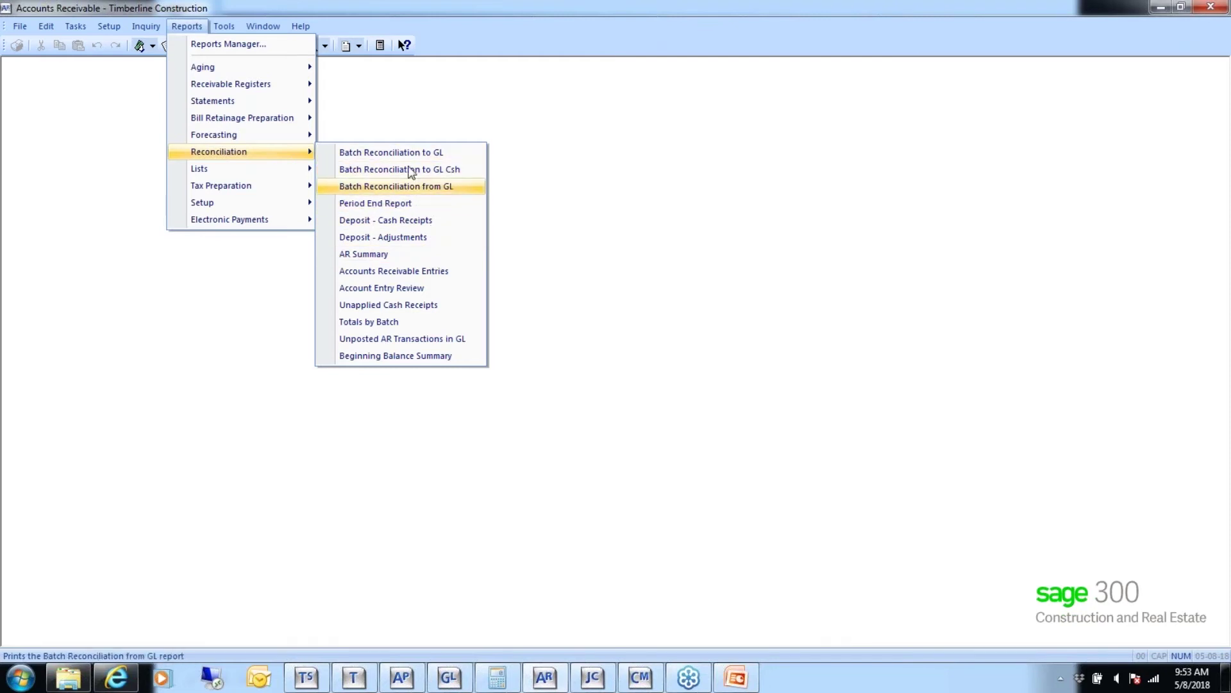
click(376, 256)
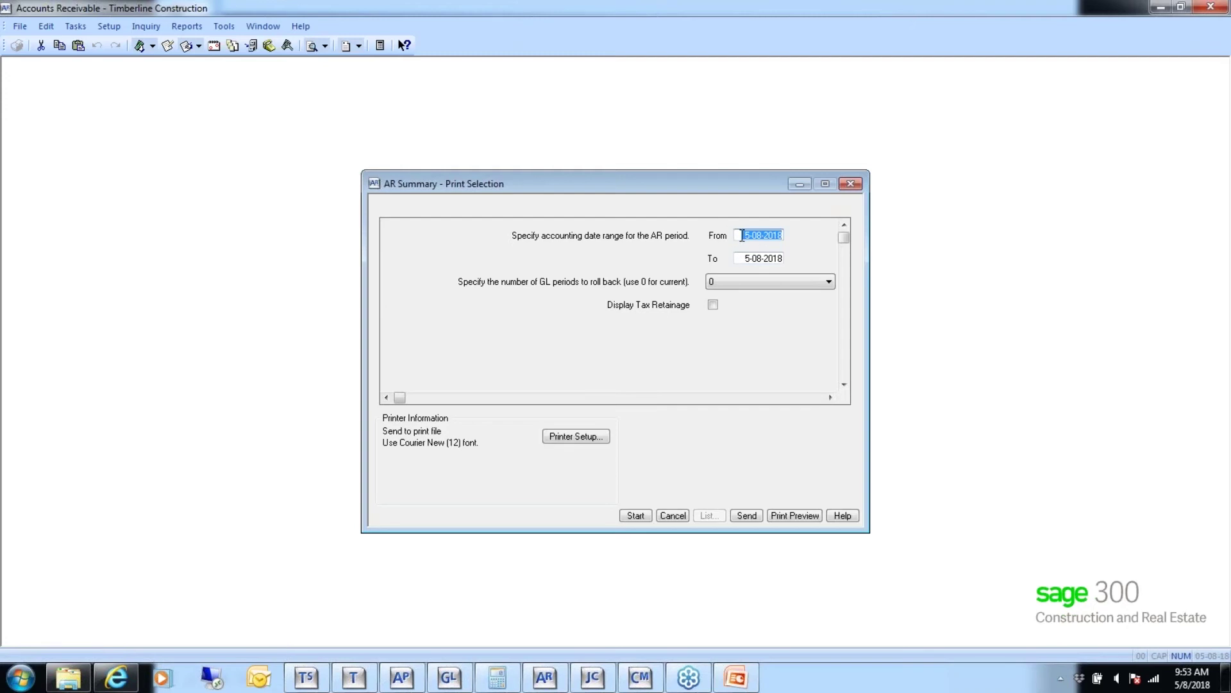
text(05)
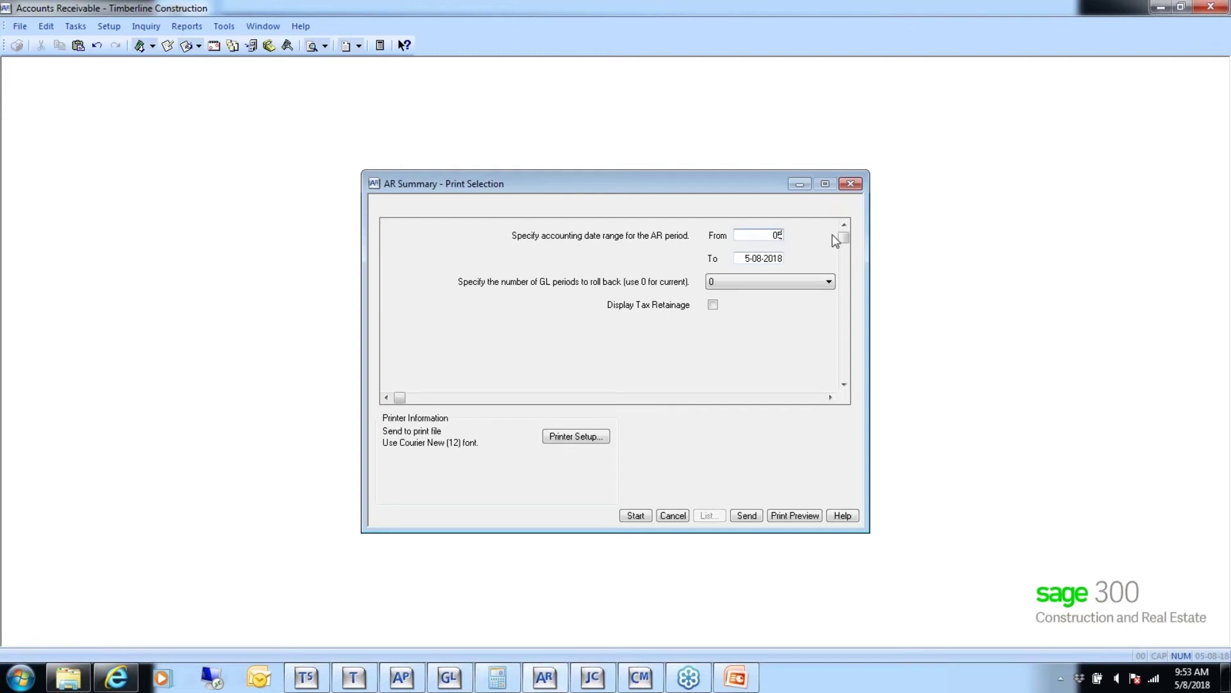
text(012015)
key(Tab)
text(05)
text(312015)
key(Tab)
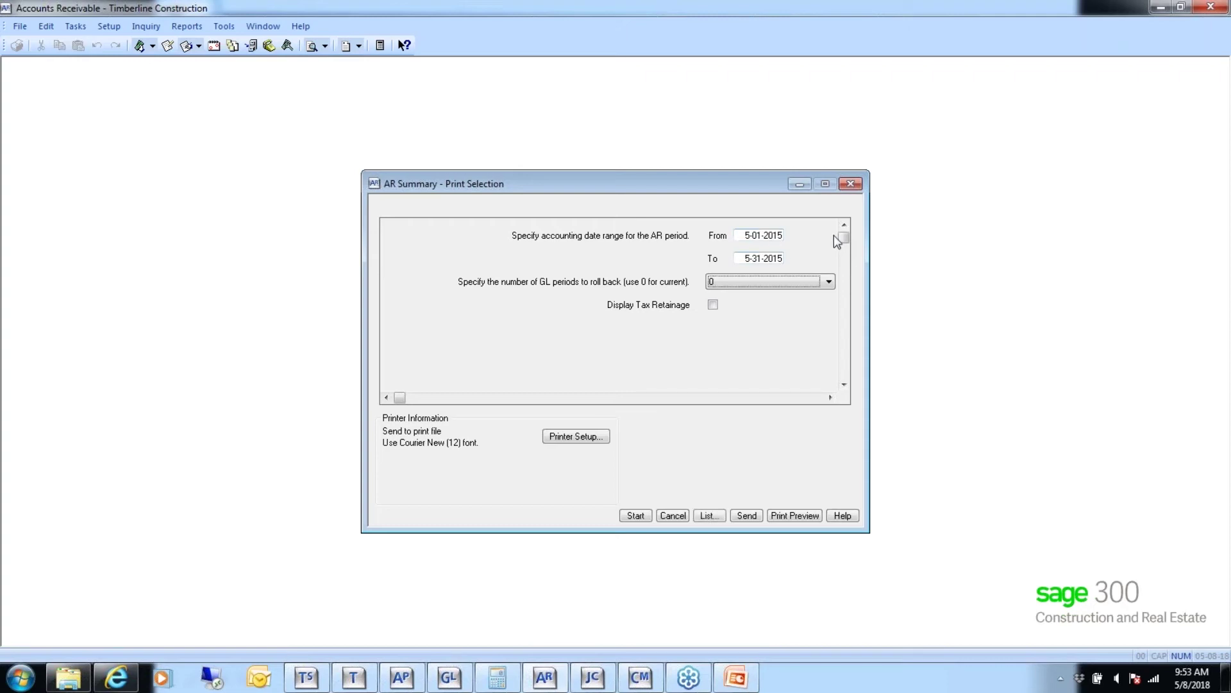
click(790, 516)
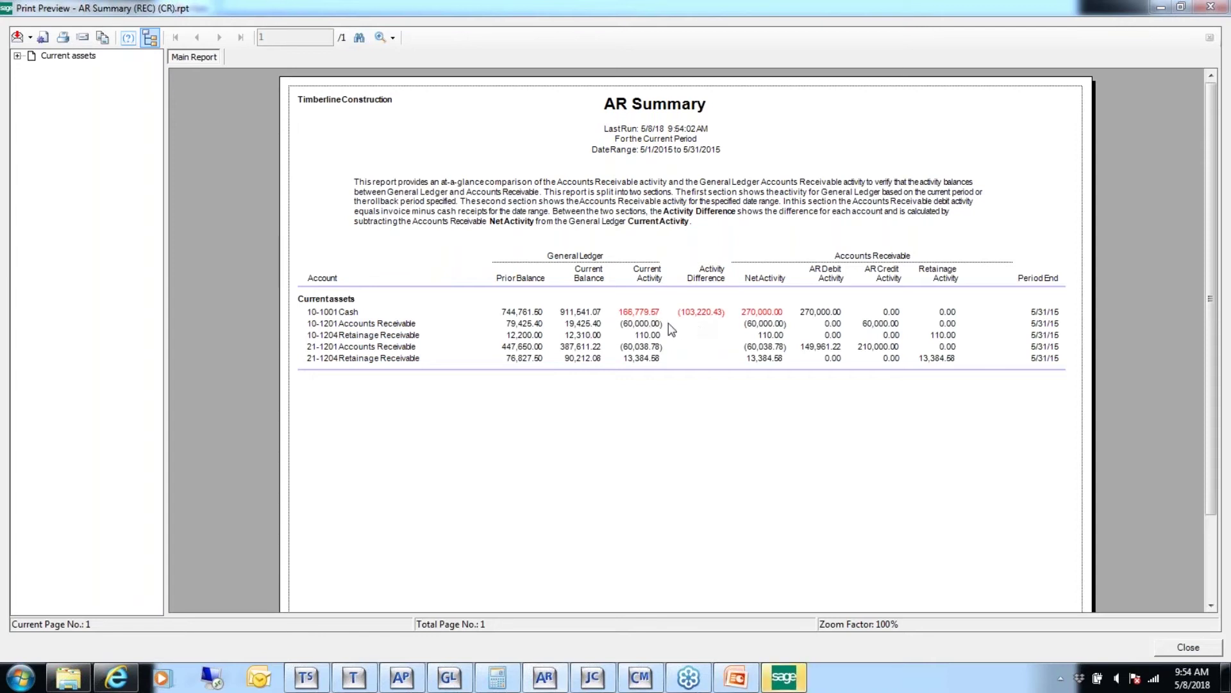
Step: Examine the activity differences for cash, receivables and retainage in the AR Summary, and close the report
click(699, 312)
click(703, 325)
click(684, 315)
click(536, 346)
click(726, 369)
click(1186, 646)
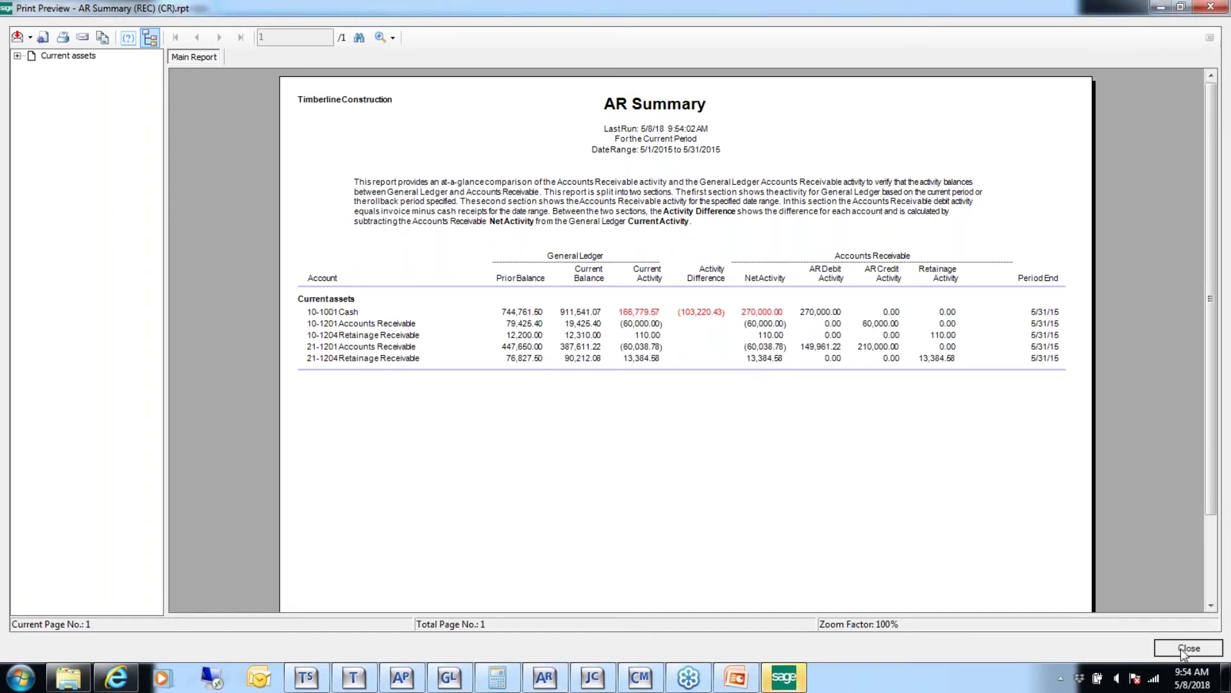
click(672, 516)
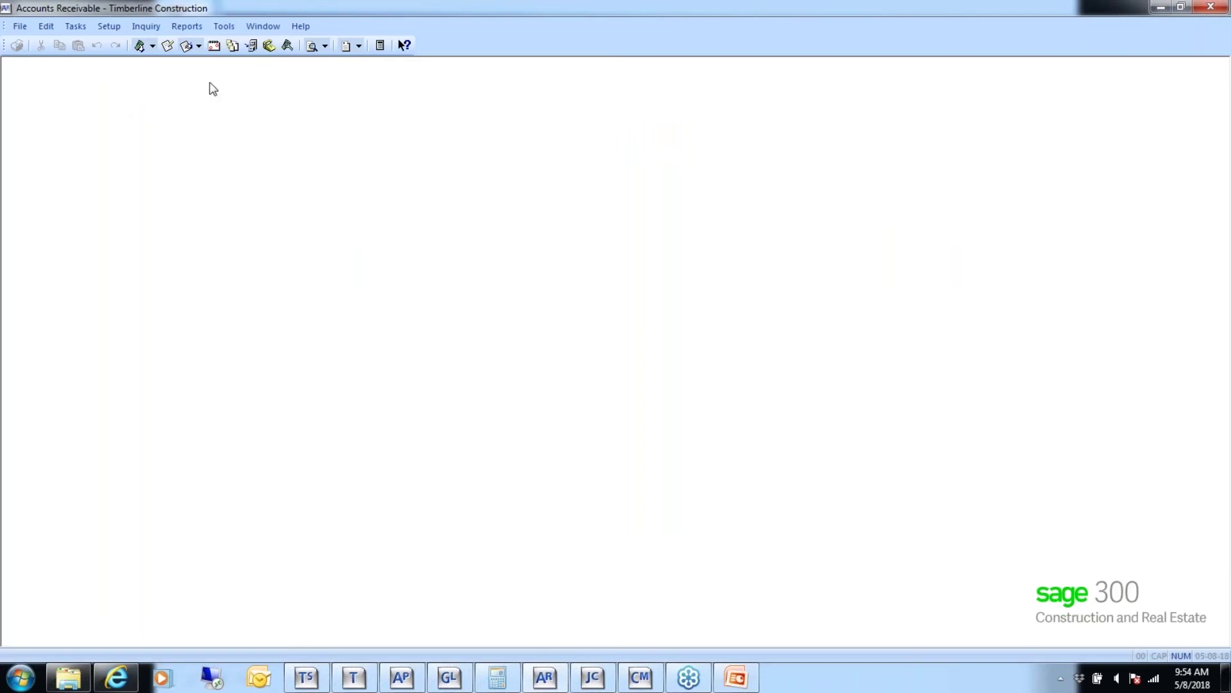
click(186, 27)
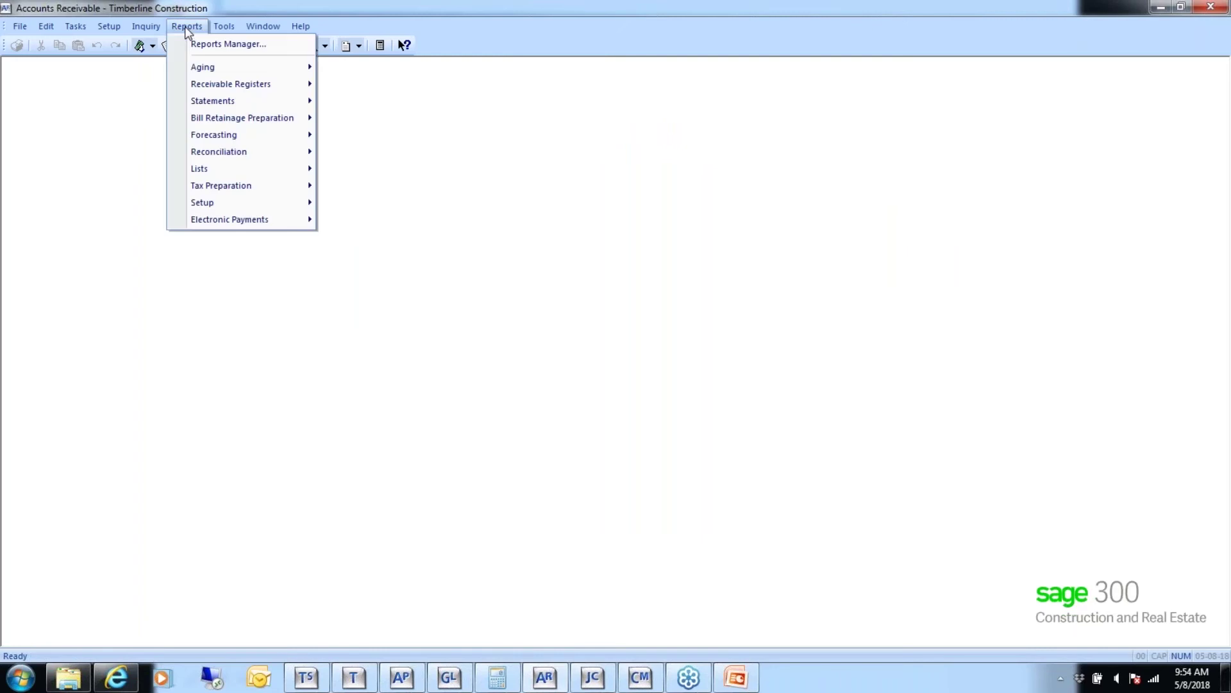
mouse_move(213, 155)
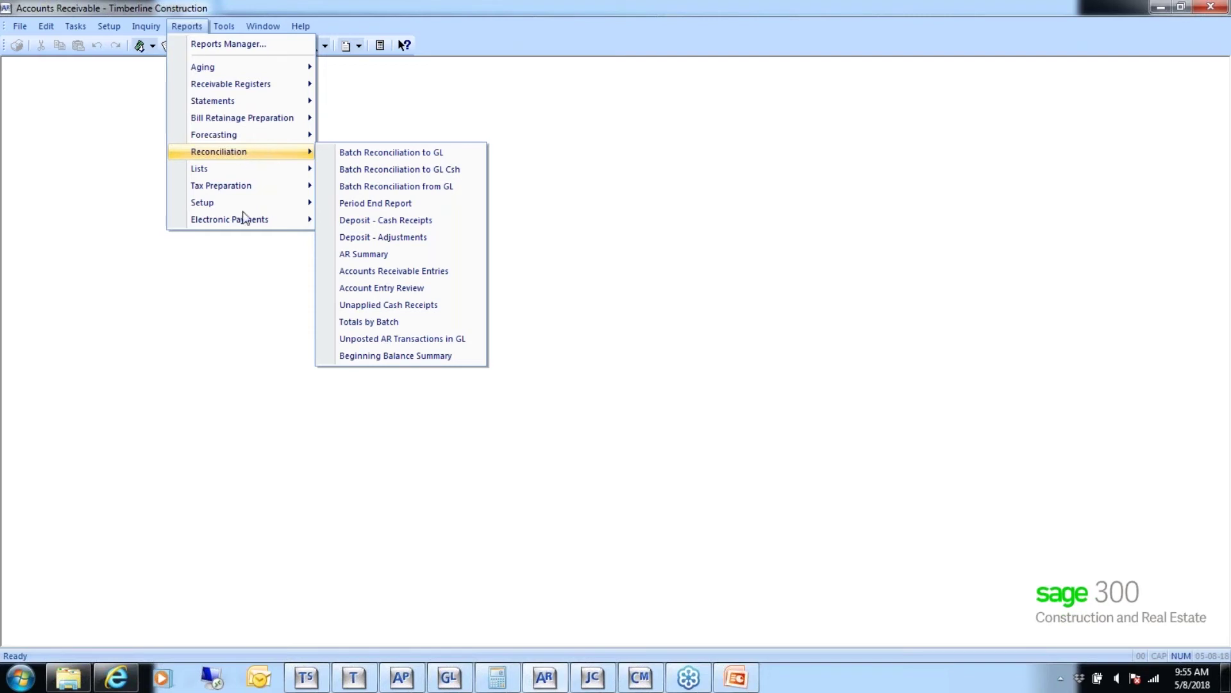
mouse_move(243, 216)
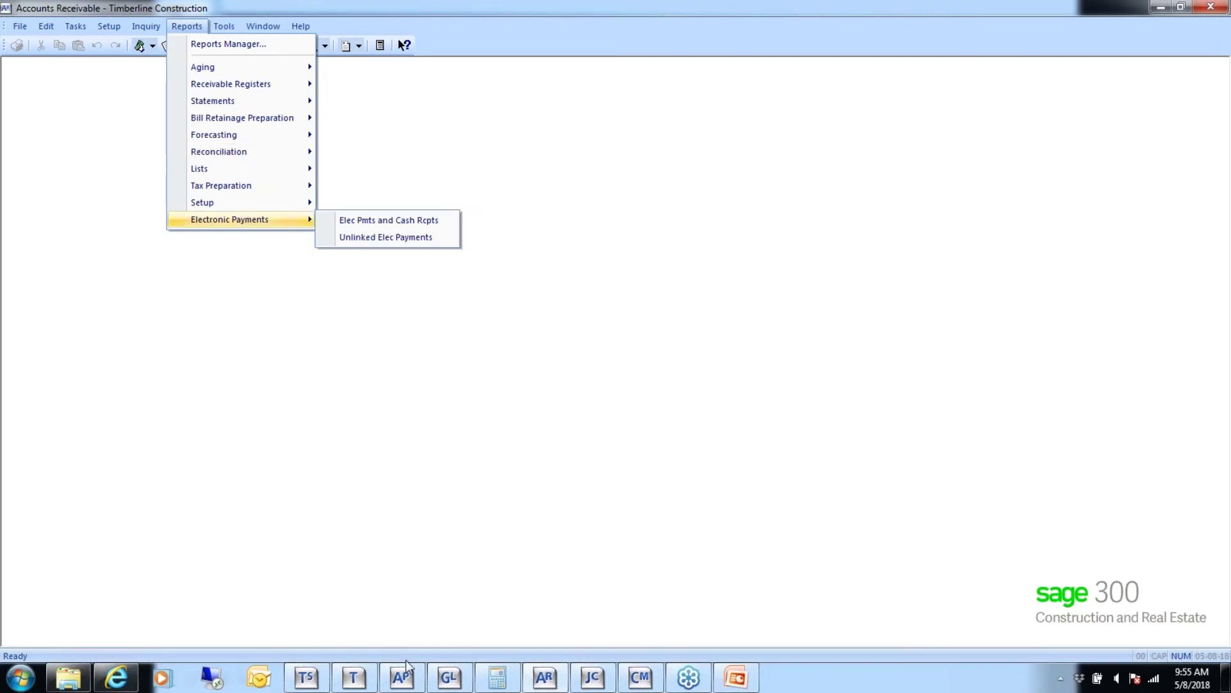
Step: Switch to General Ledger and close the Entries by Account preview and its print selection
mouse_move(460, 687)
click(454, 578)
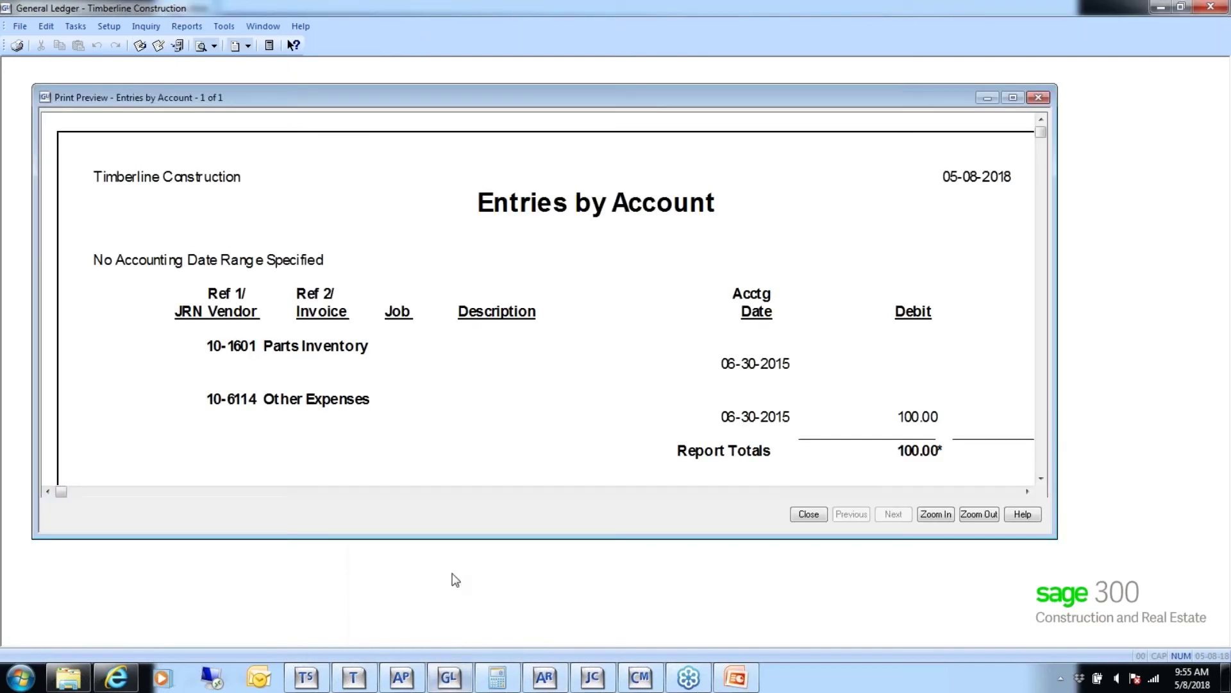
click(801, 517)
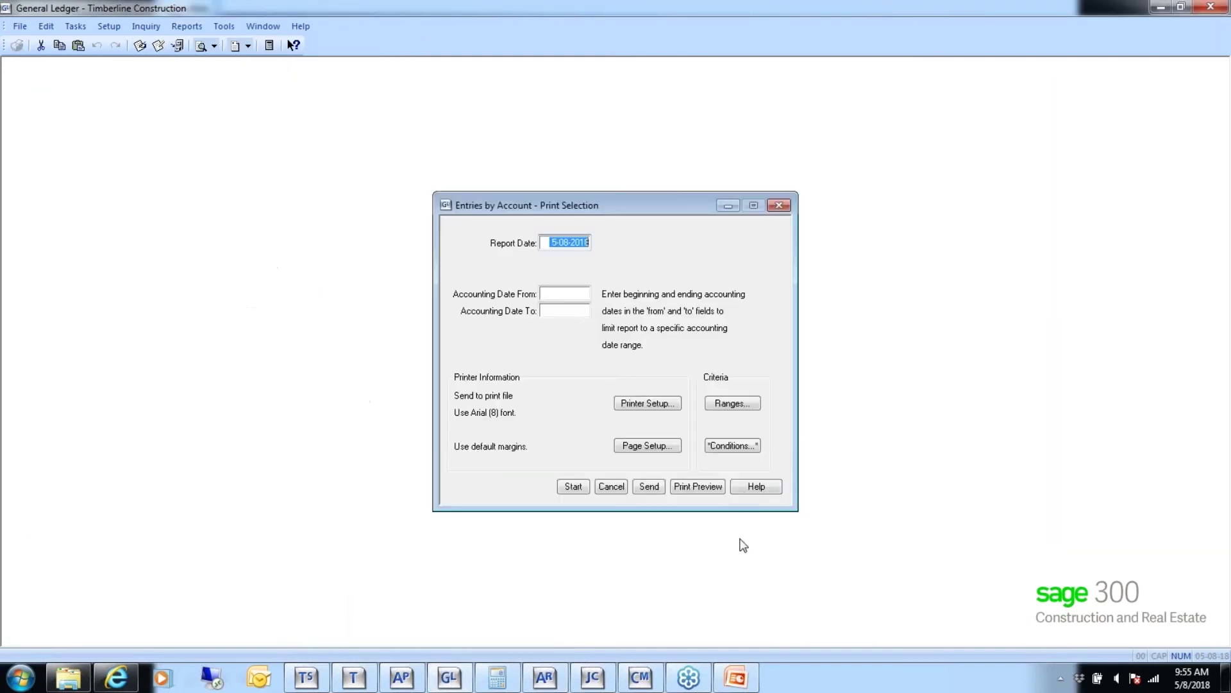
click(611, 486)
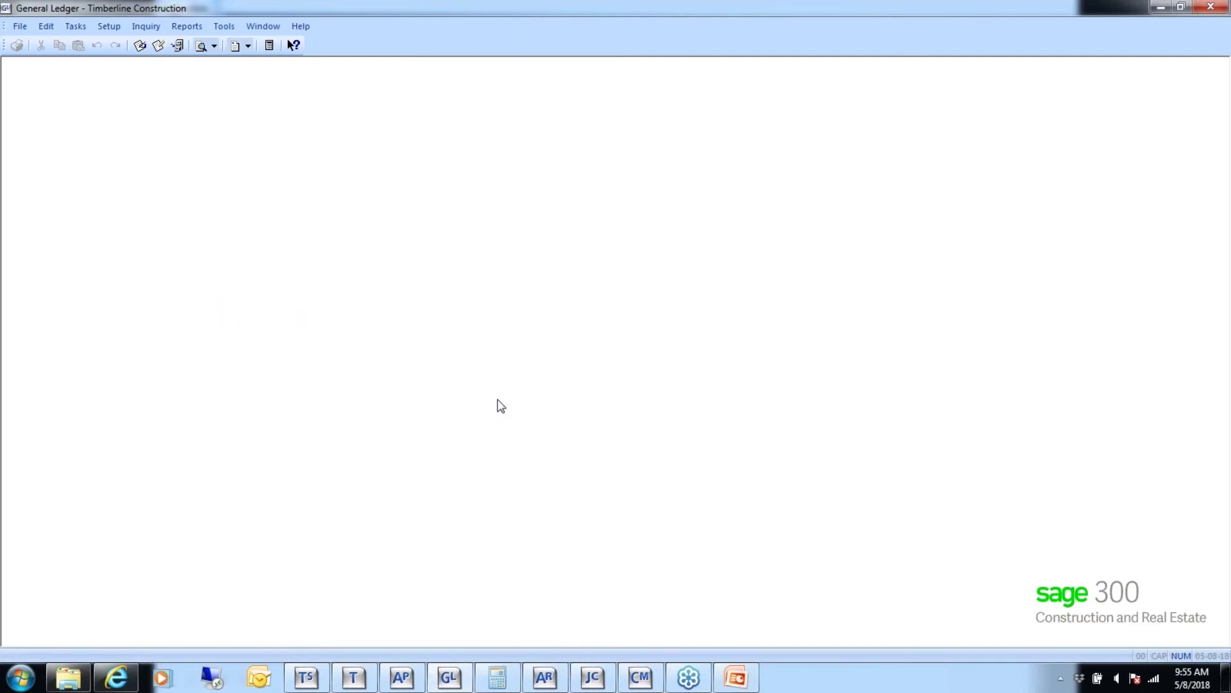
Step: Open the Entries by Account report using the GL Transaction (current) file
click(189, 28)
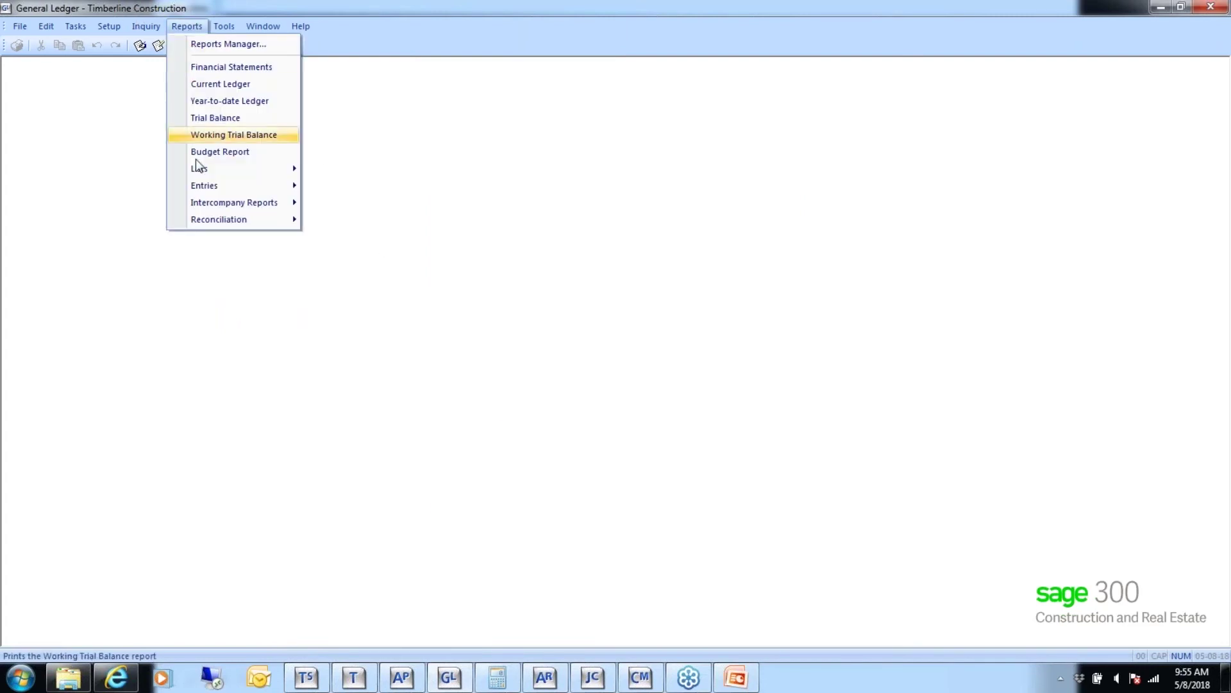
mouse_move(205, 186)
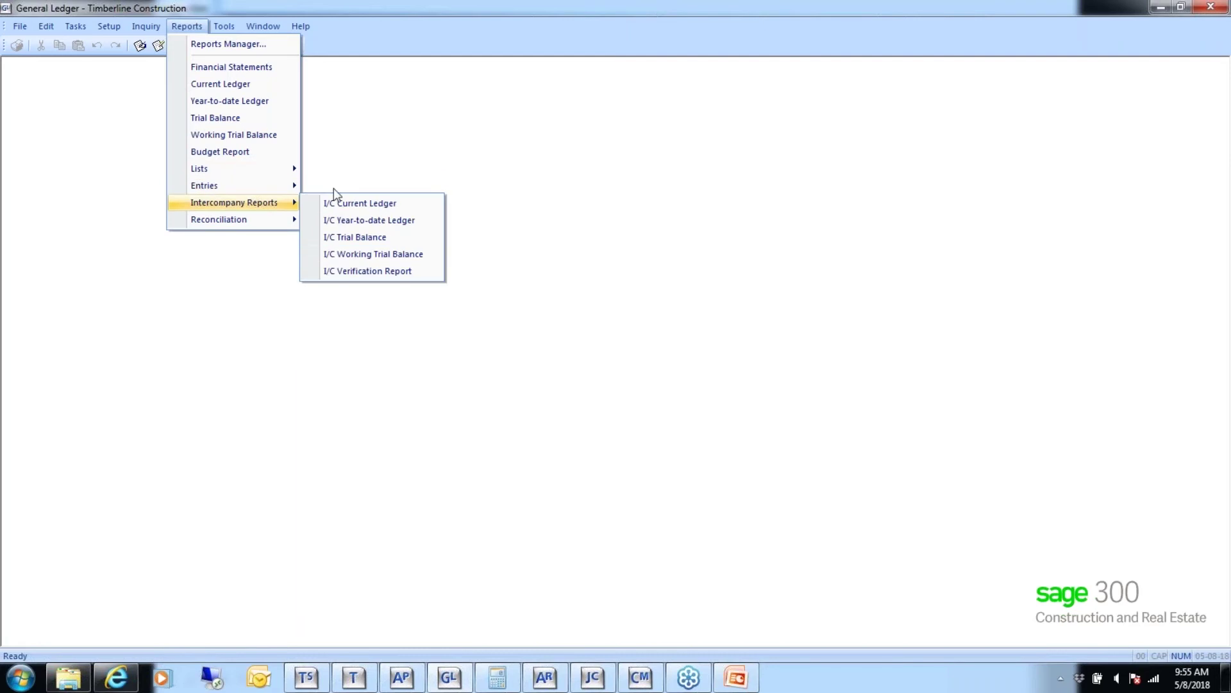
click(328, 189)
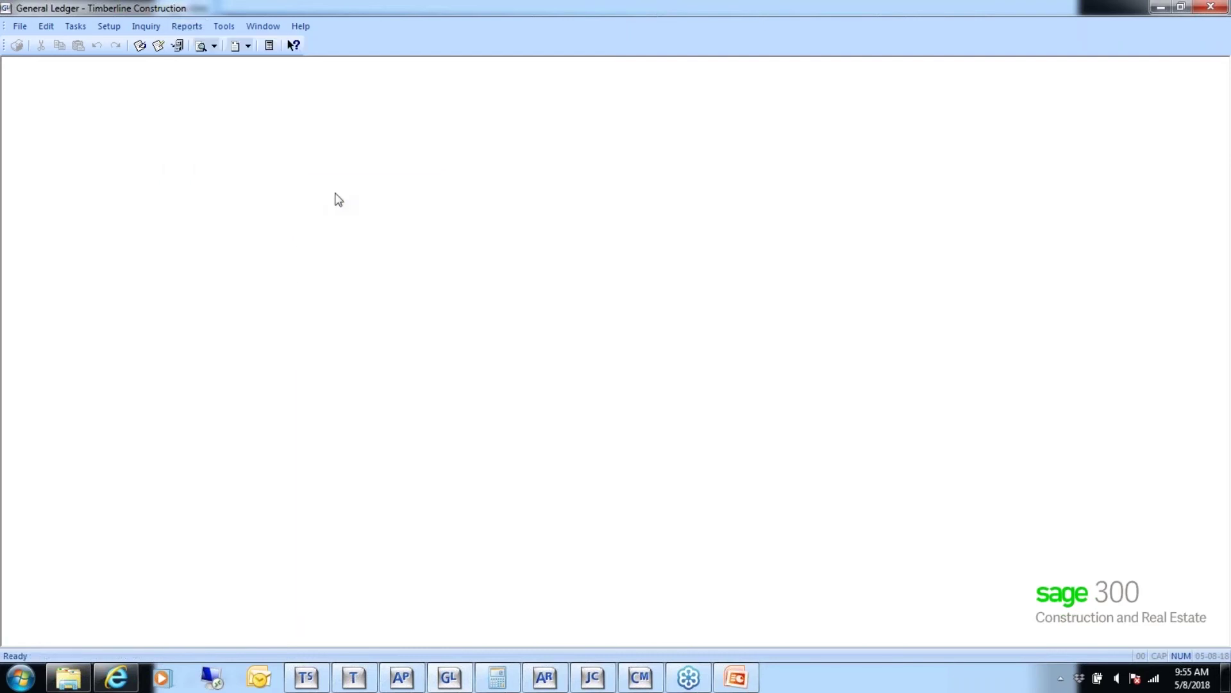
click(661, 343)
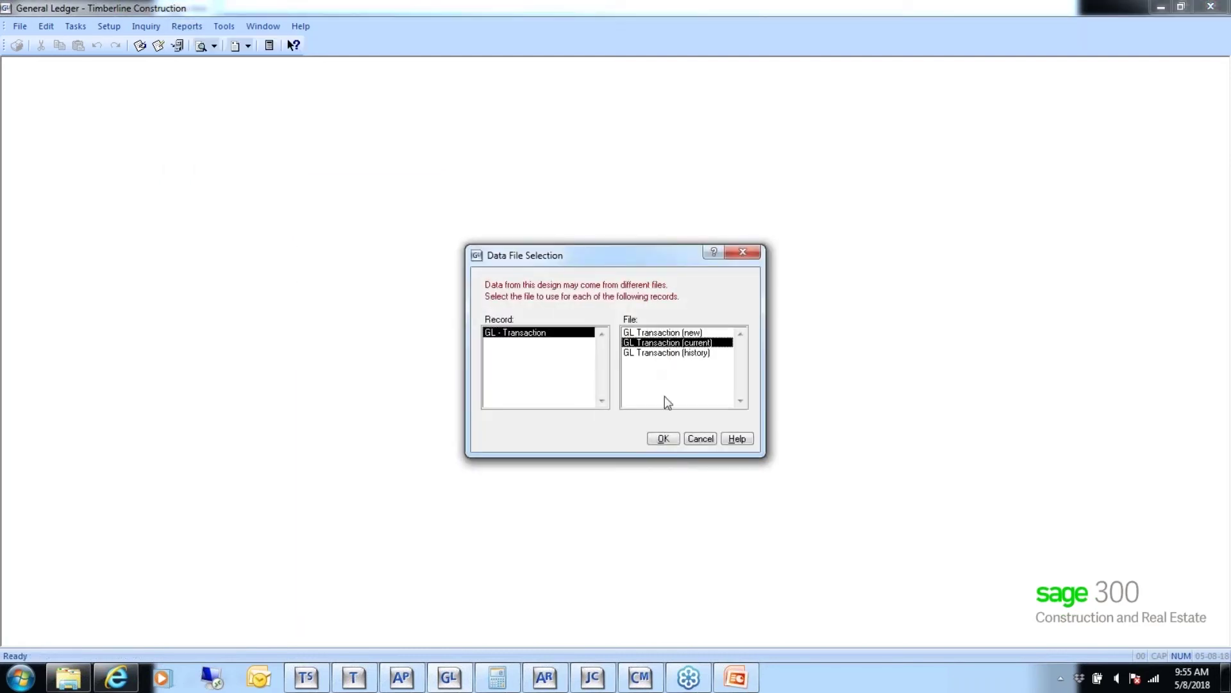
click(665, 439)
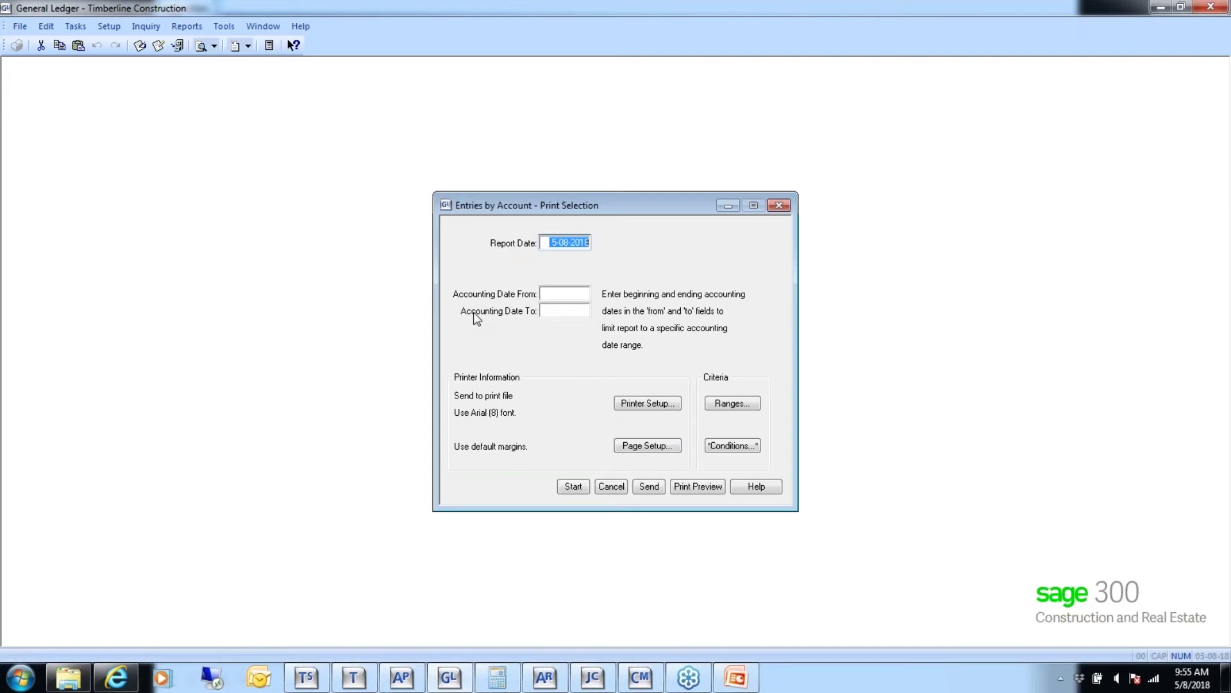
Step: Limit the Entries by Account report's range to account 10-2001
click(730, 403)
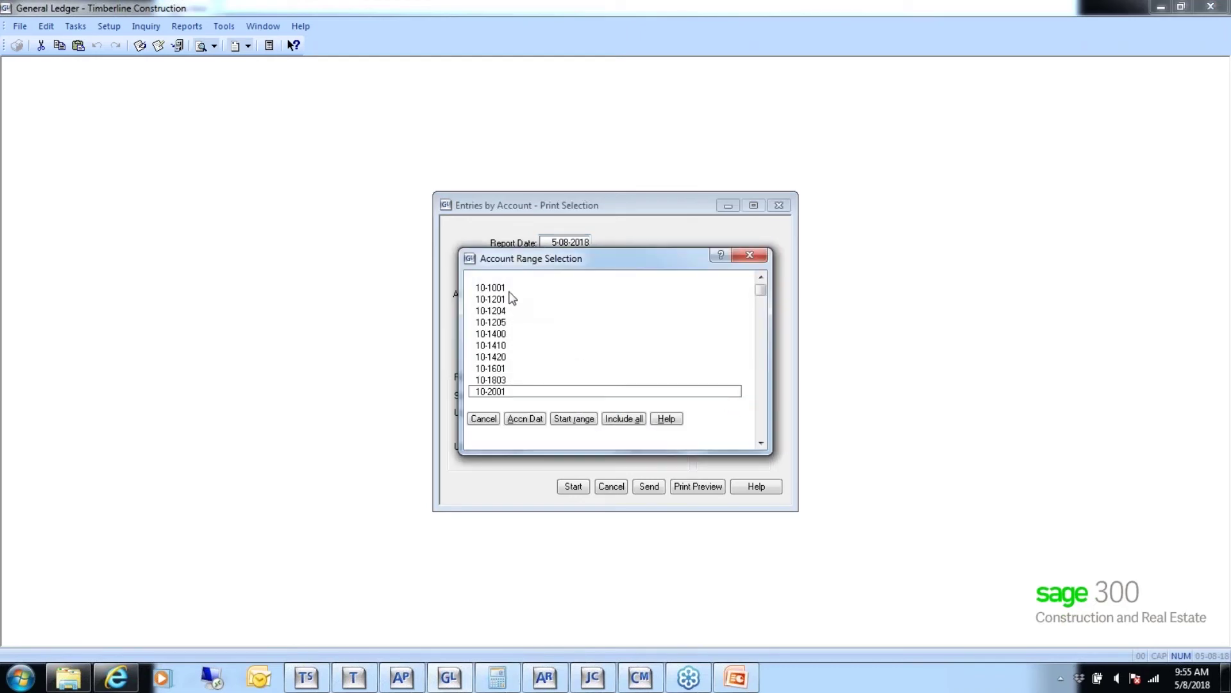
click(500, 392)
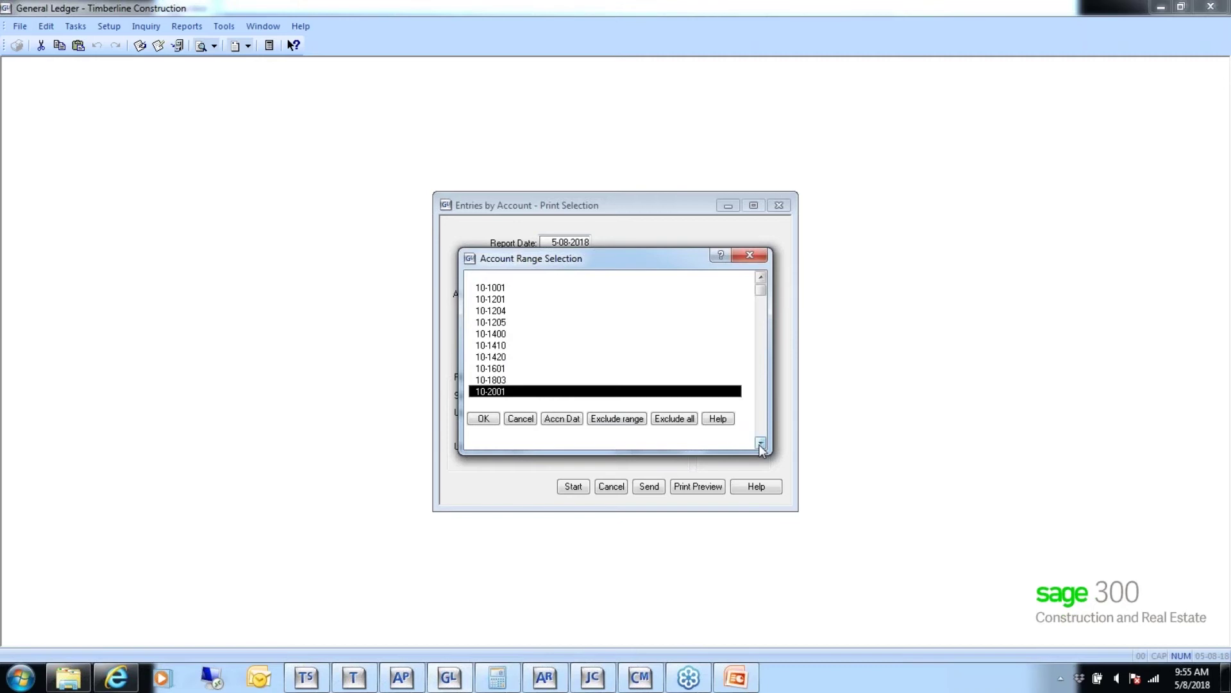
click(483, 420)
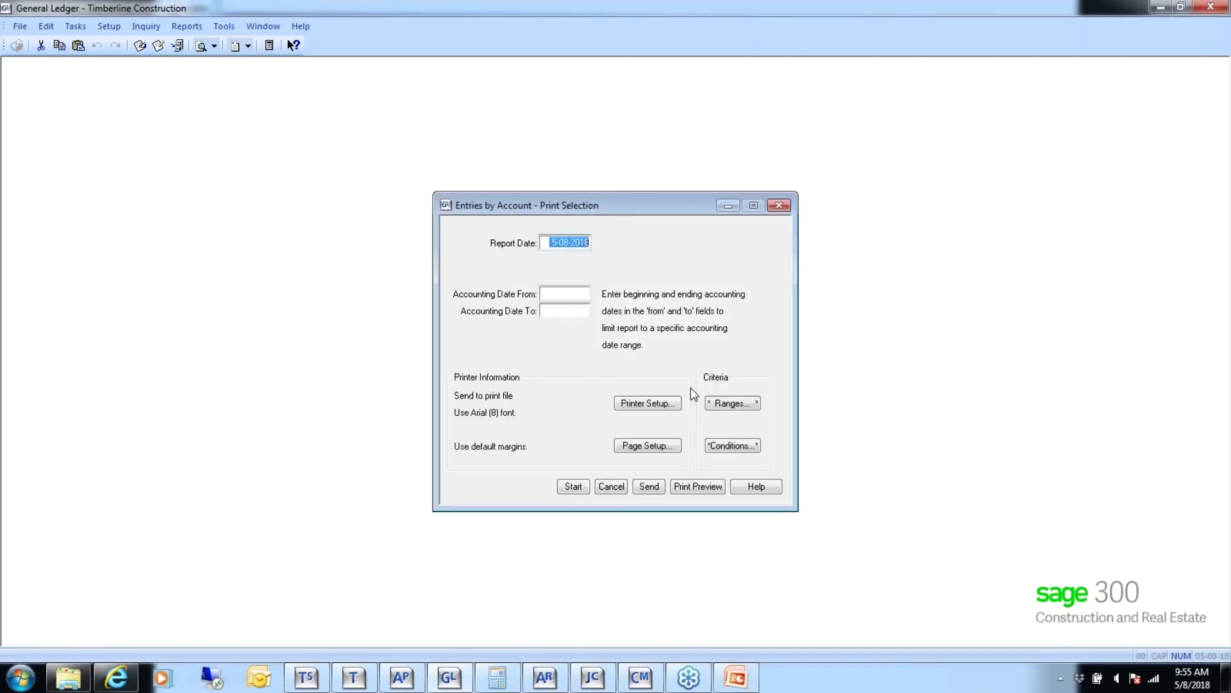
Step: Add an AND condition to the Entries by Account report requiring Application of Origin not equal to AP
click(728, 448)
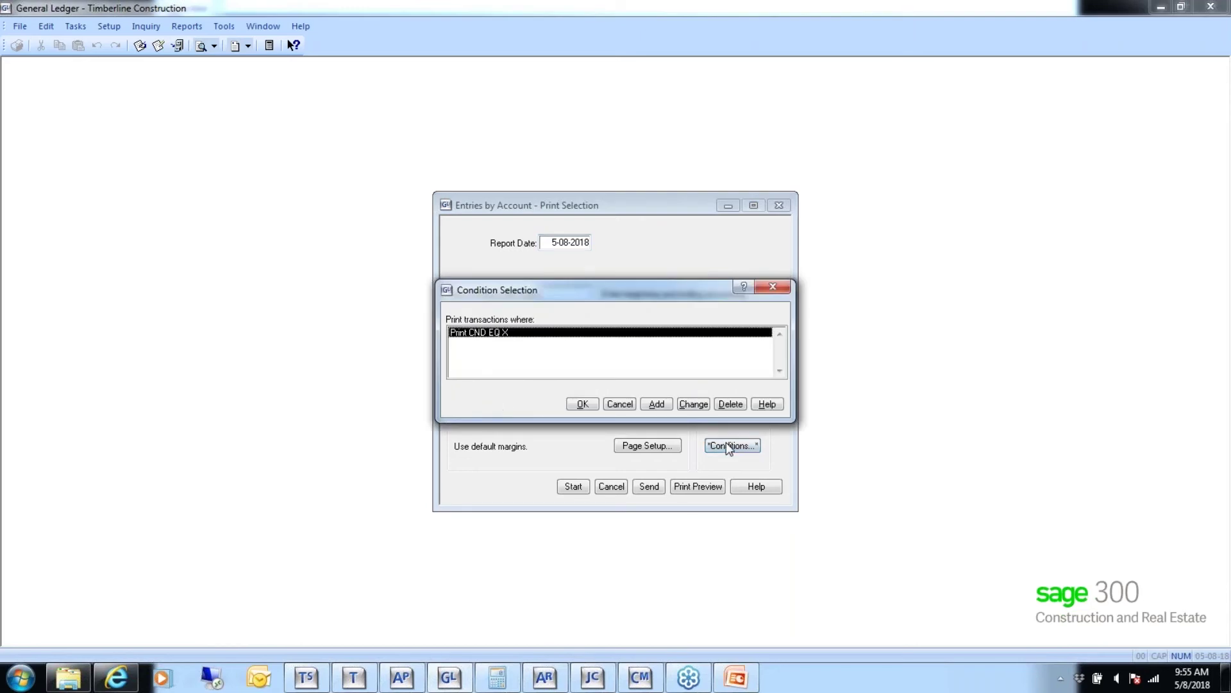
click(657, 404)
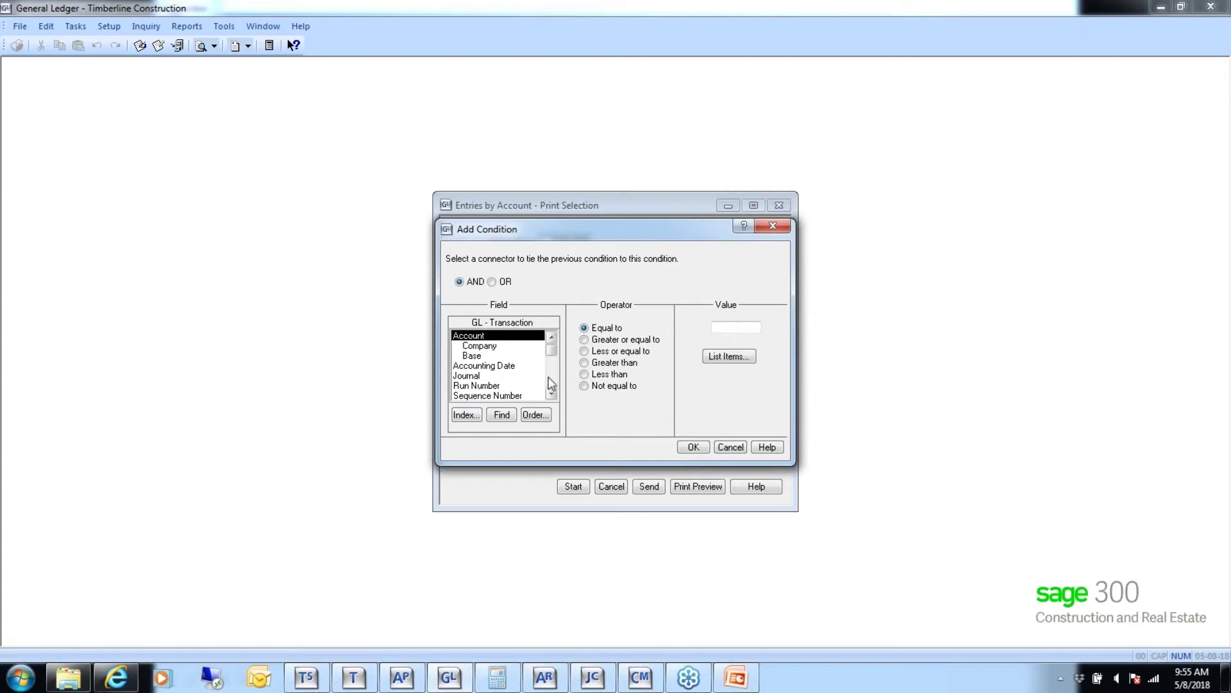
scroll(551, 377, down, 5)
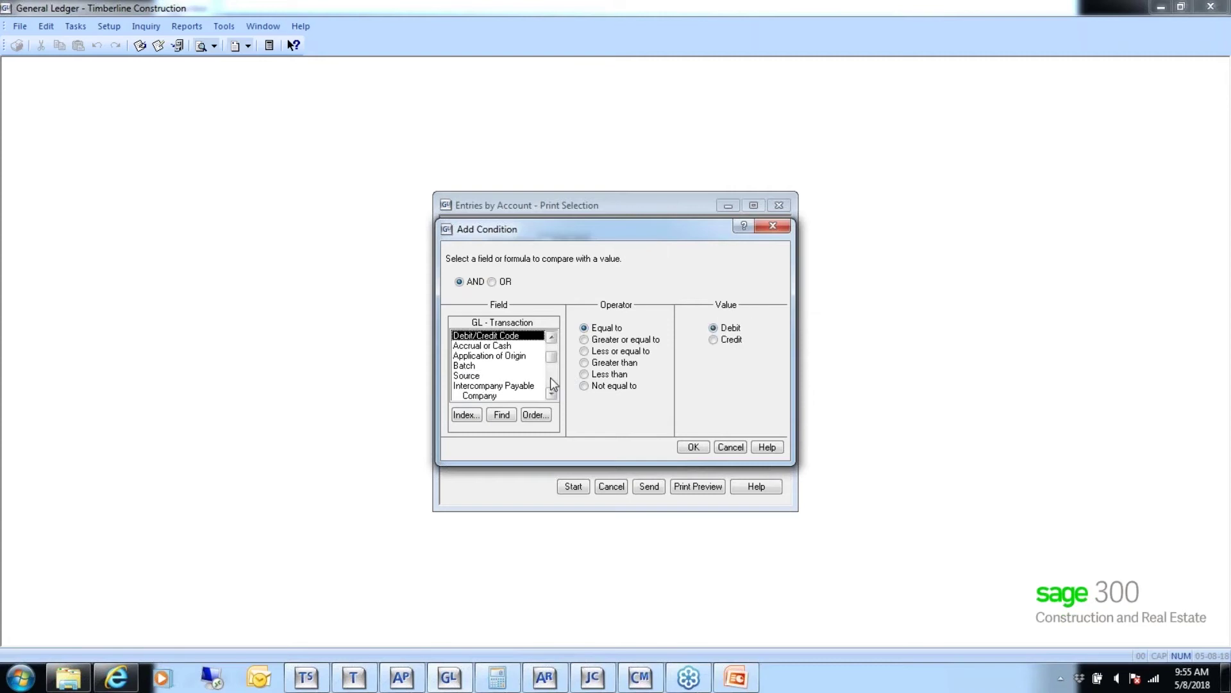
click(505, 356)
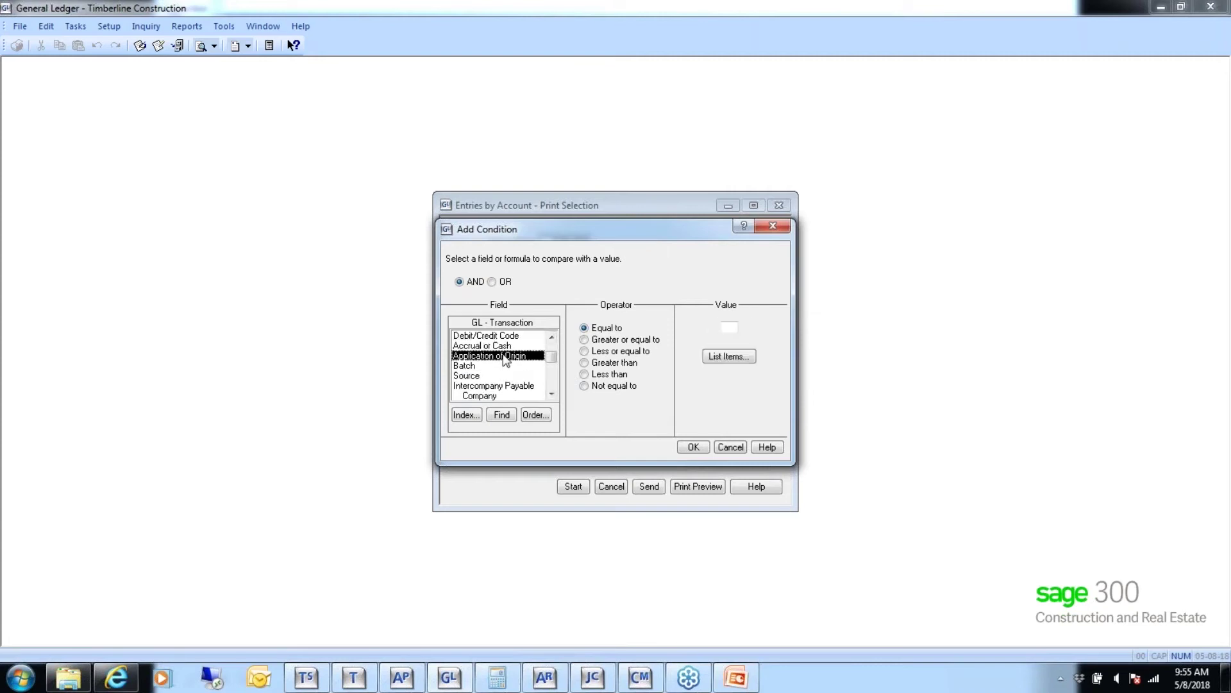
click(585, 386)
click(729, 328)
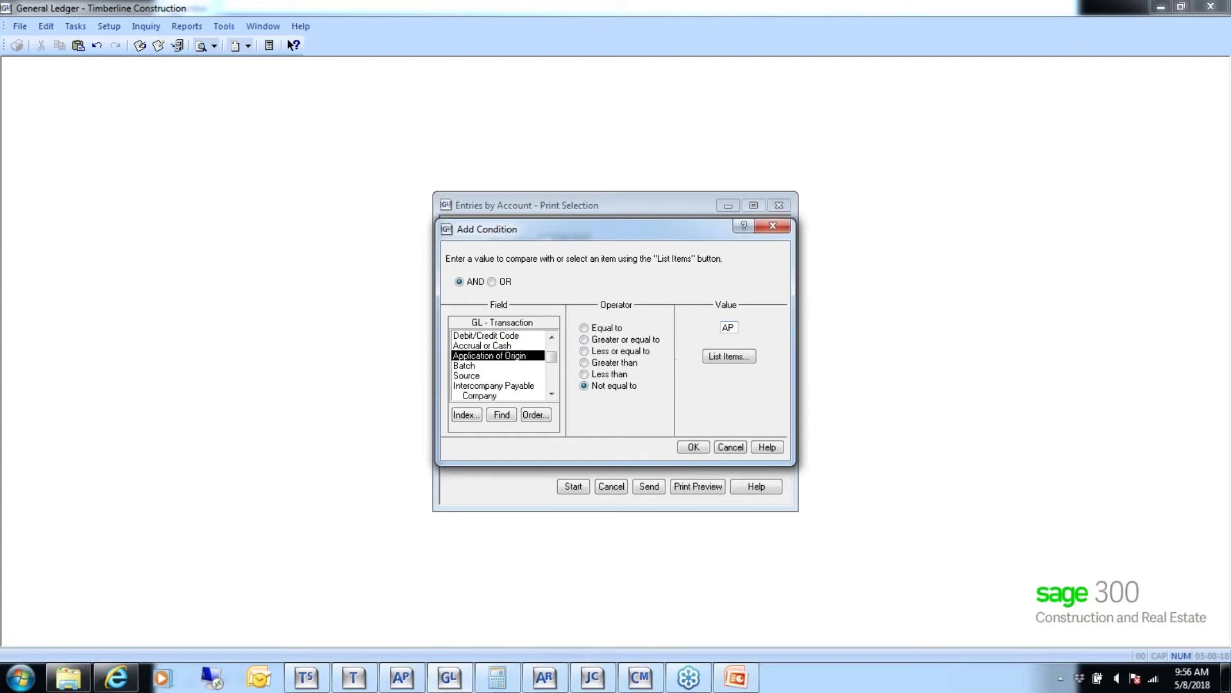
click(694, 447)
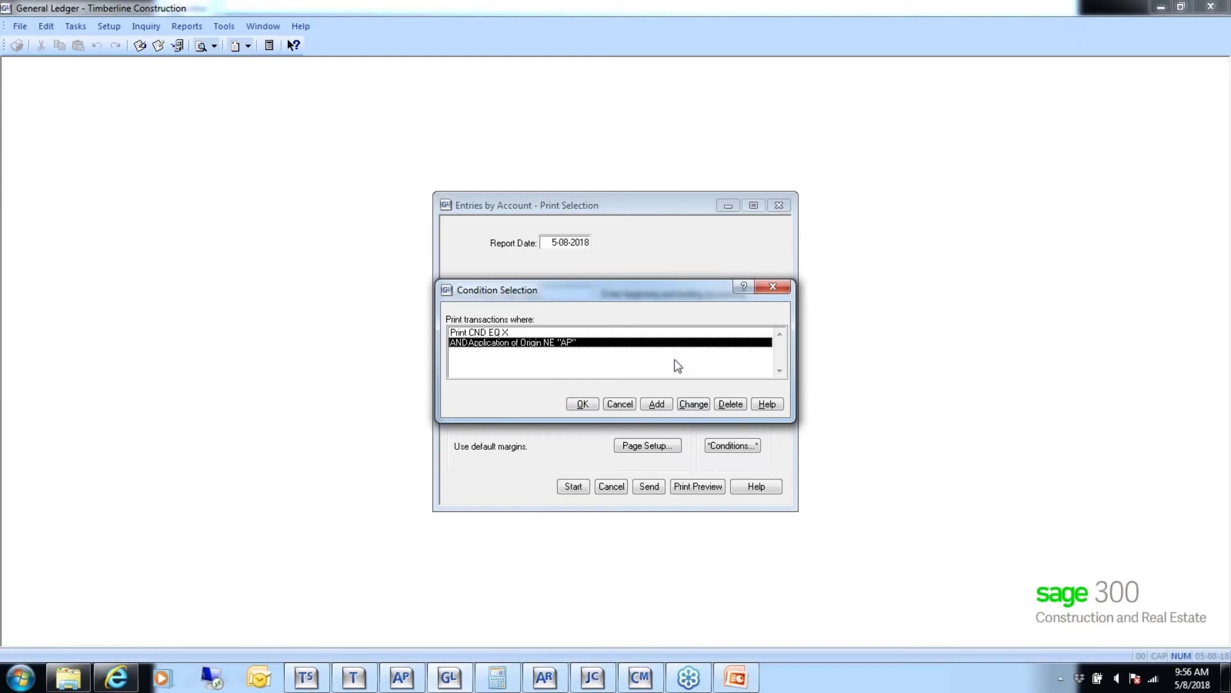
click(583, 405)
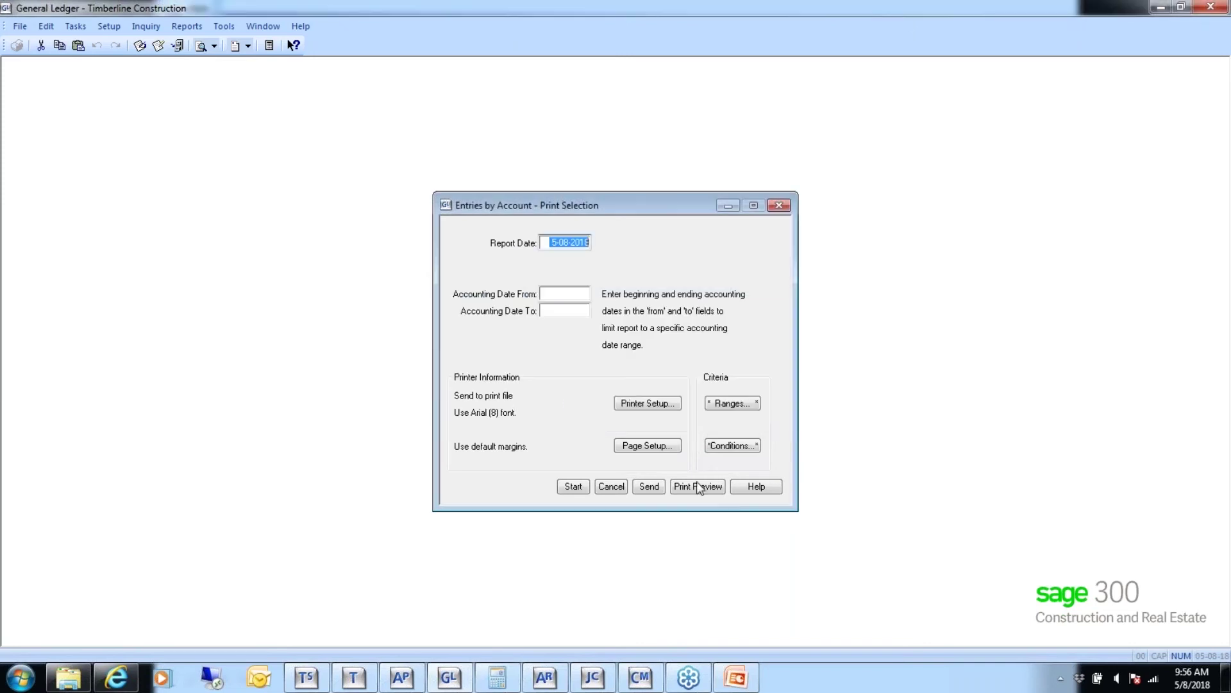
Step: Preview the Entries by Account report for account 10-2001, widen the preview to show the Credit column, and close it
click(697, 486)
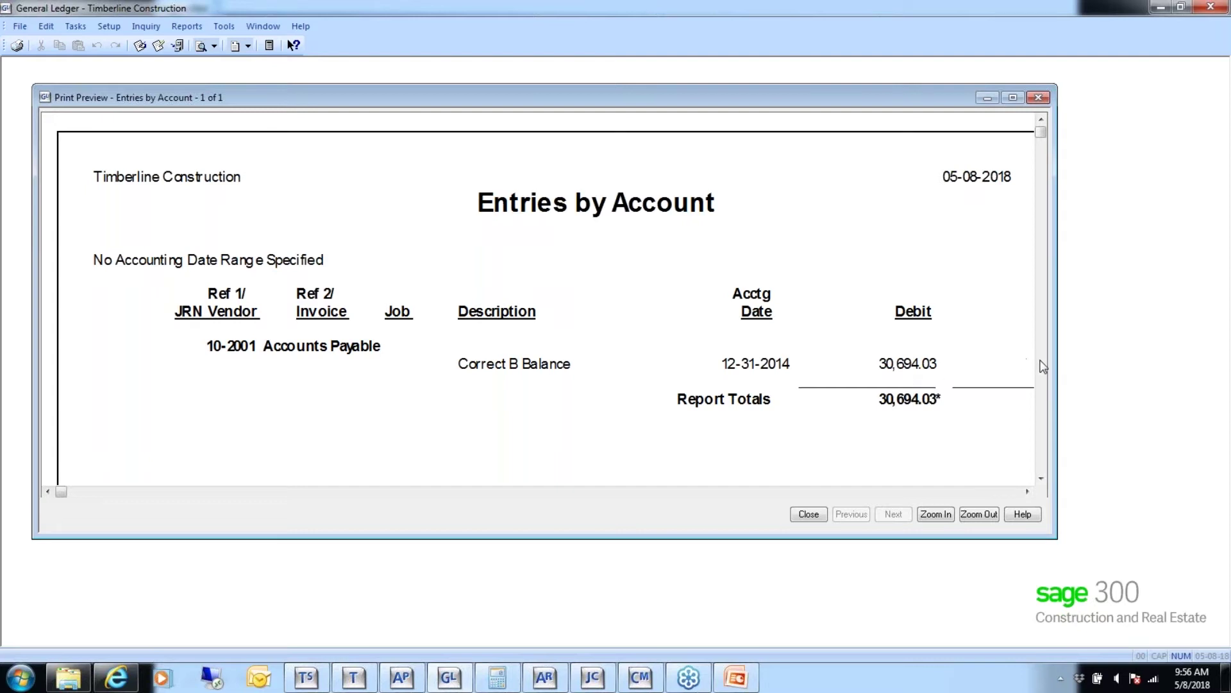
drag(1057, 365, 1163, 363)
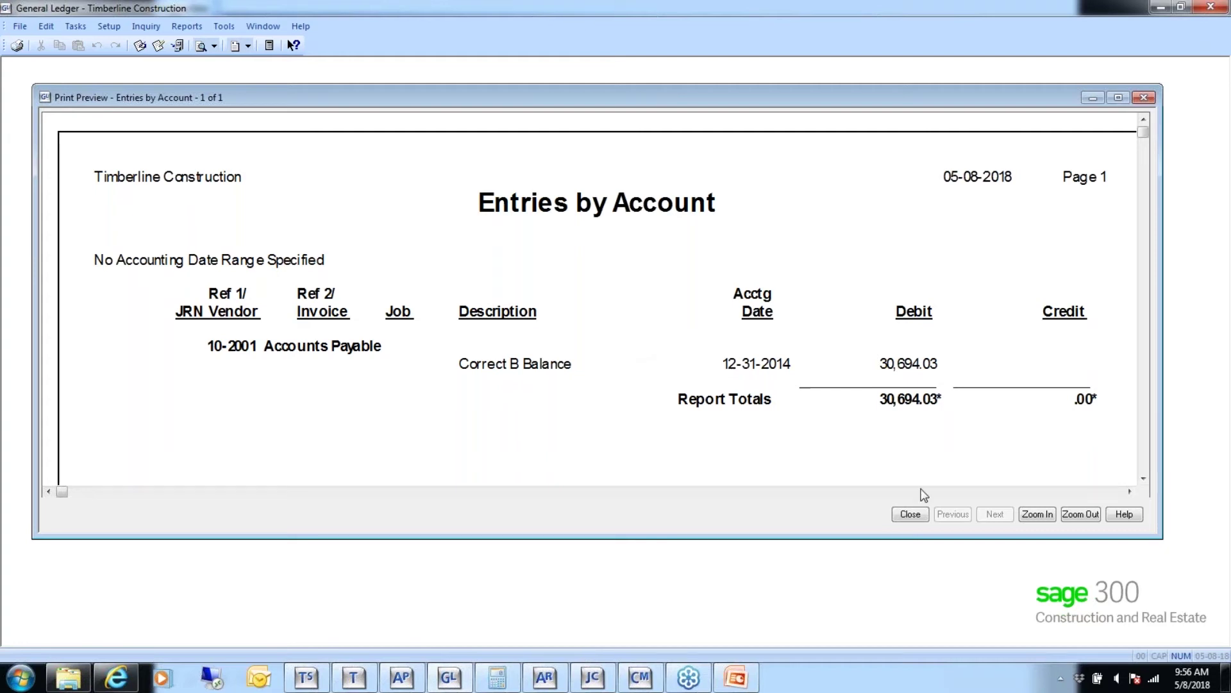
click(910, 514)
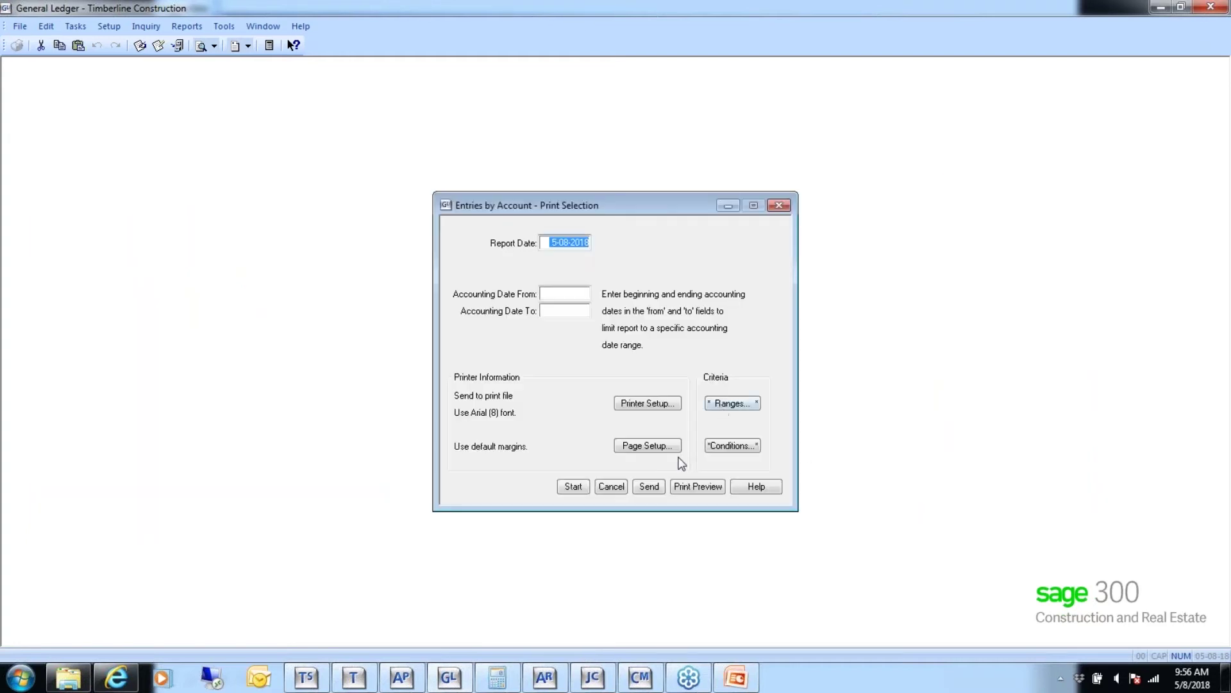
Step: Replace account 10-2001 with account 10-1201 in the report's account range
click(734, 403)
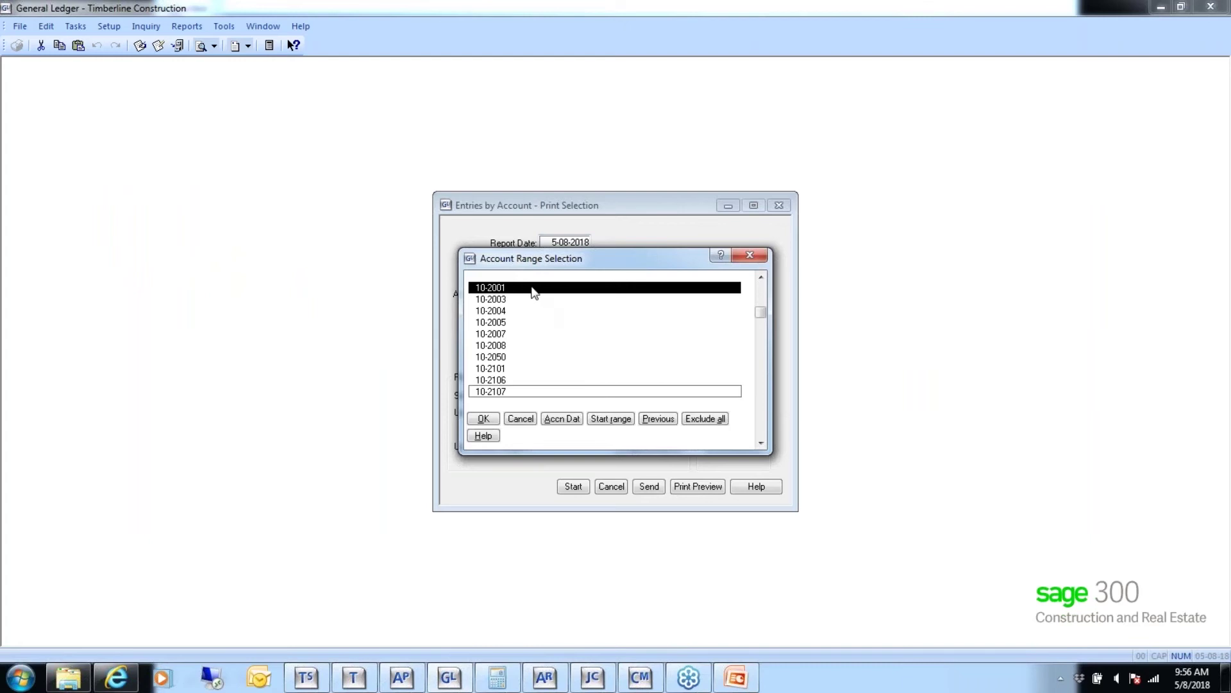
click(535, 293)
drag(761, 312, 699, 277)
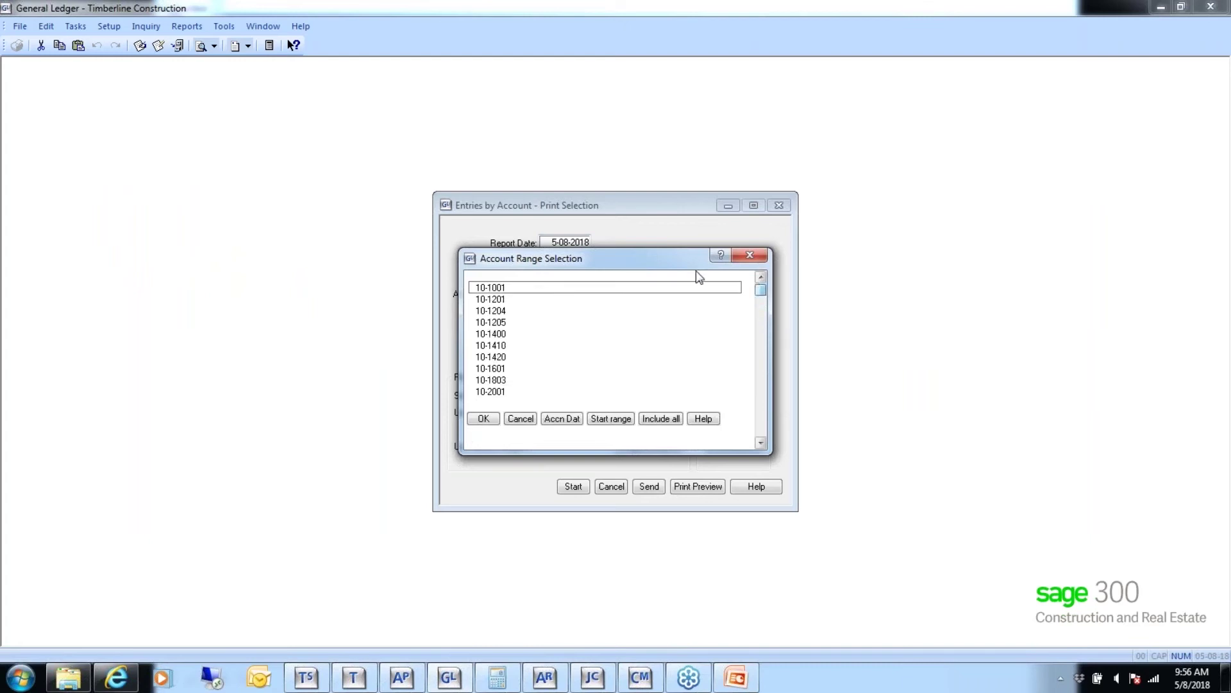
click(510, 300)
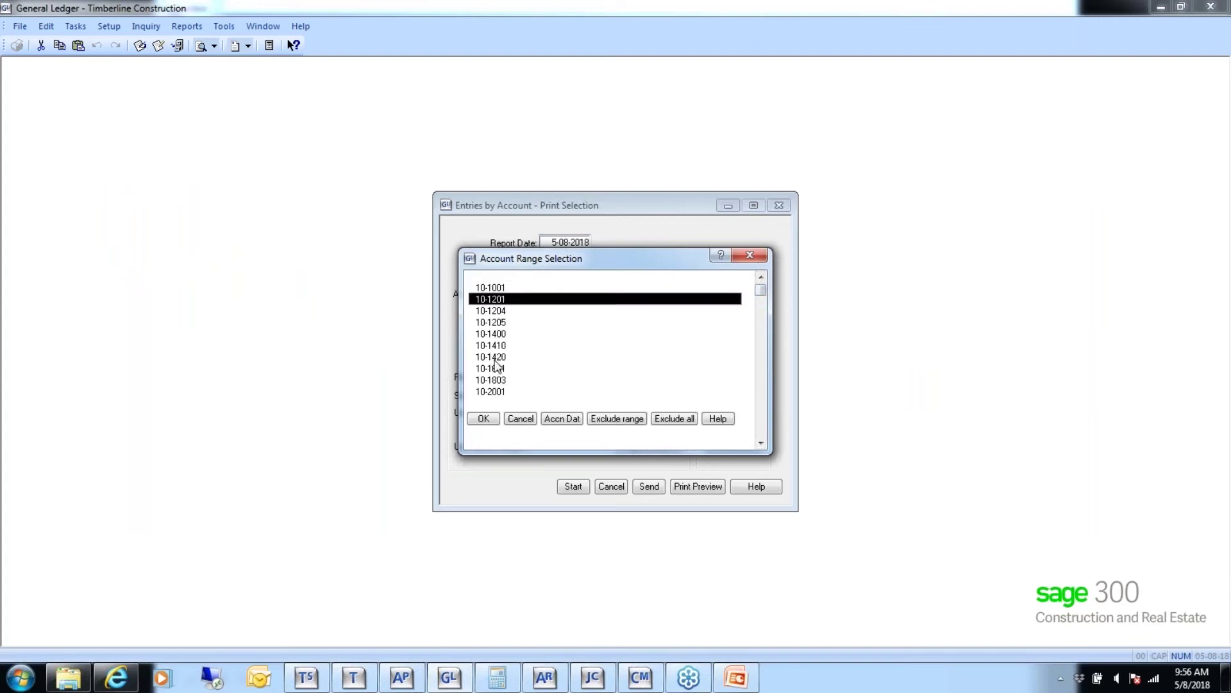
click(485, 419)
Step: Change the Application of Origin condition's comparison value to AR
click(725, 449)
click(528, 343)
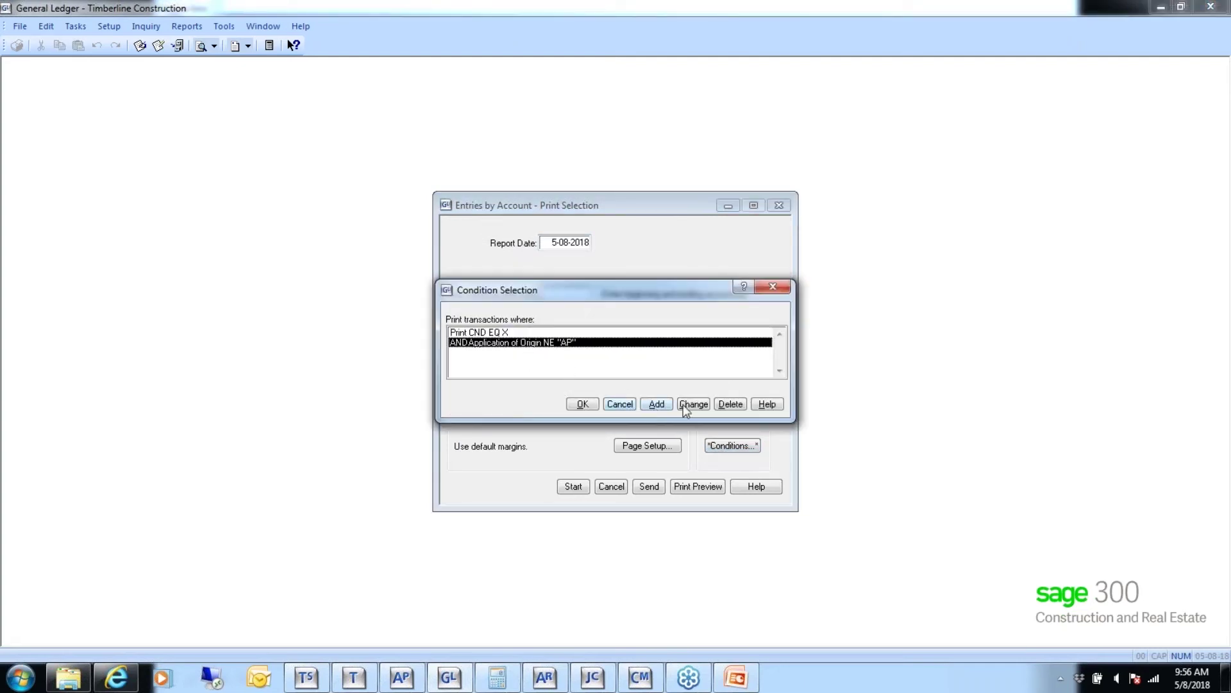
key(Return)
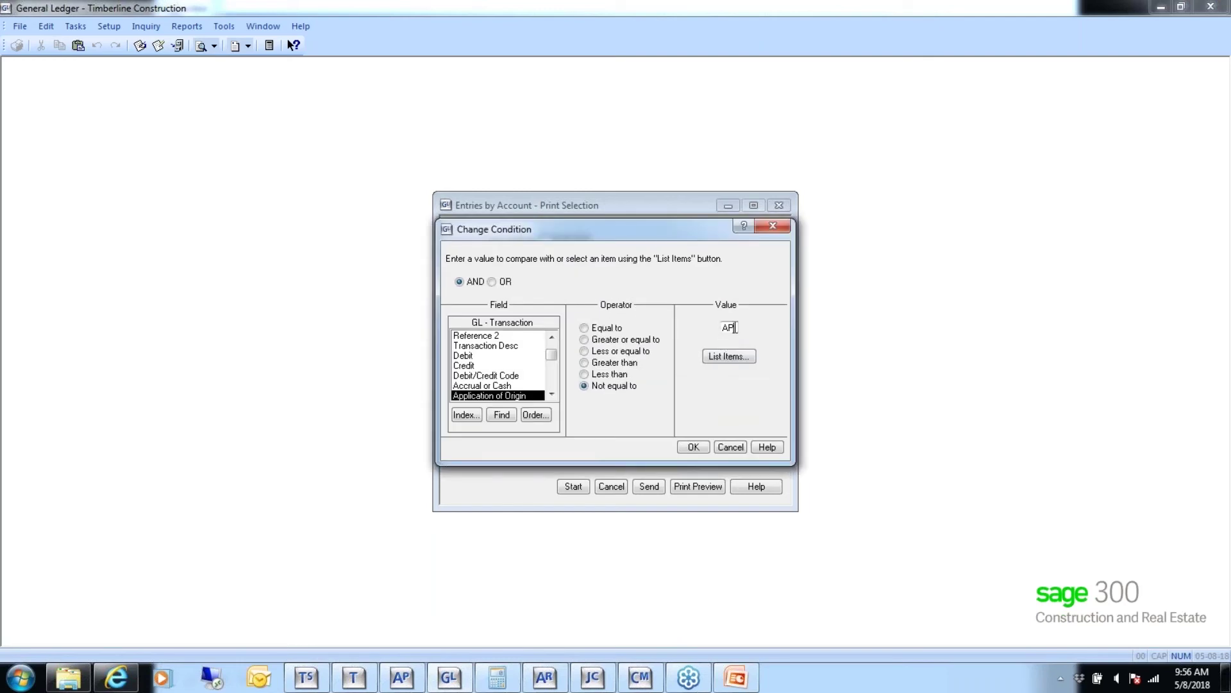
text(AR)
click(692, 449)
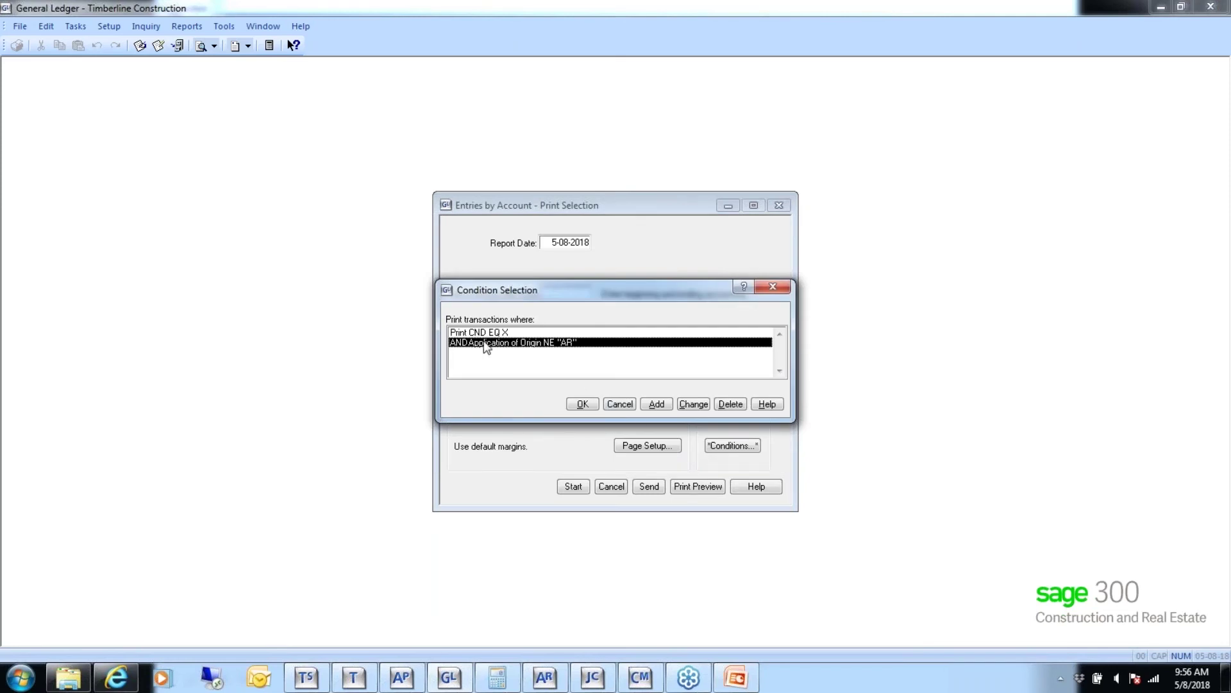
Step: Add another AND condition that excludes the billing entries by Application of Origin, and accept the report conditions
click(656, 405)
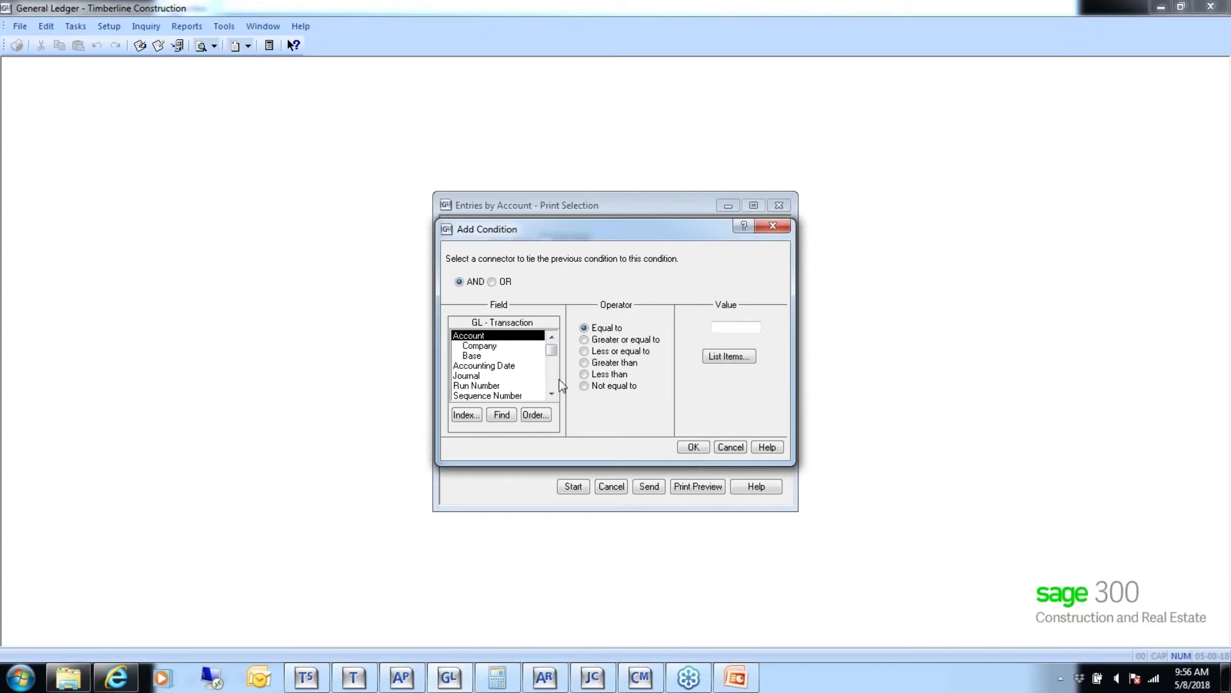
key(d)
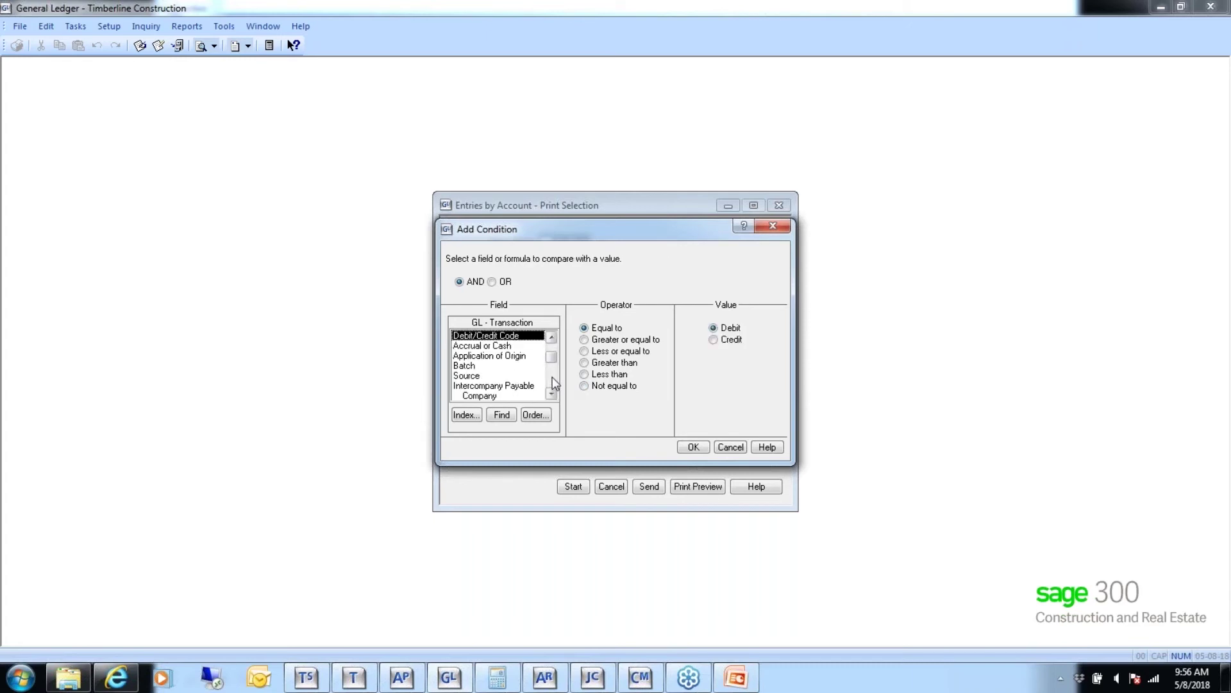
click(501, 355)
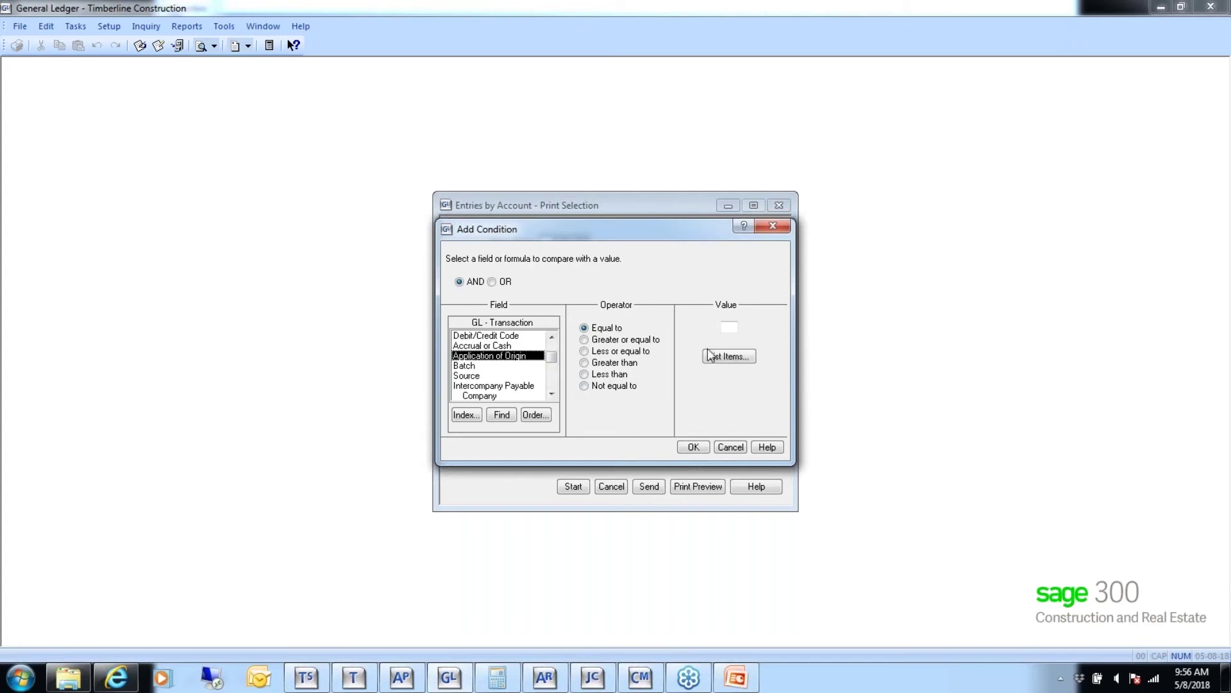
click(619, 386)
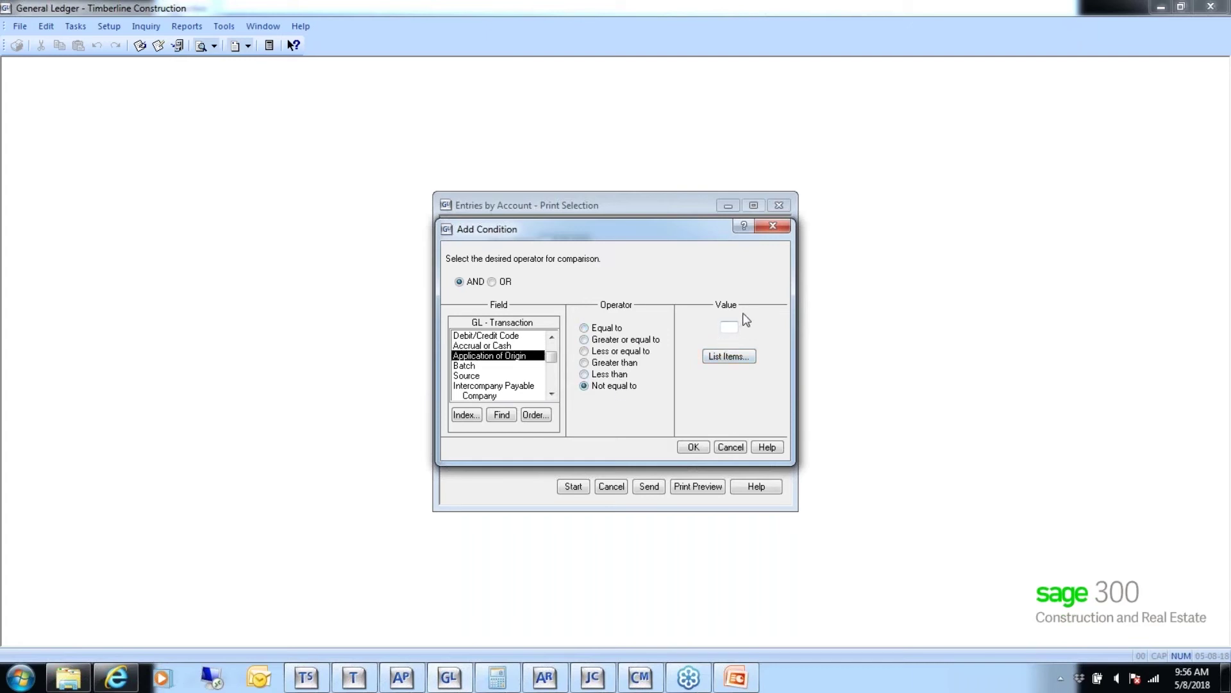
click(737, 329)
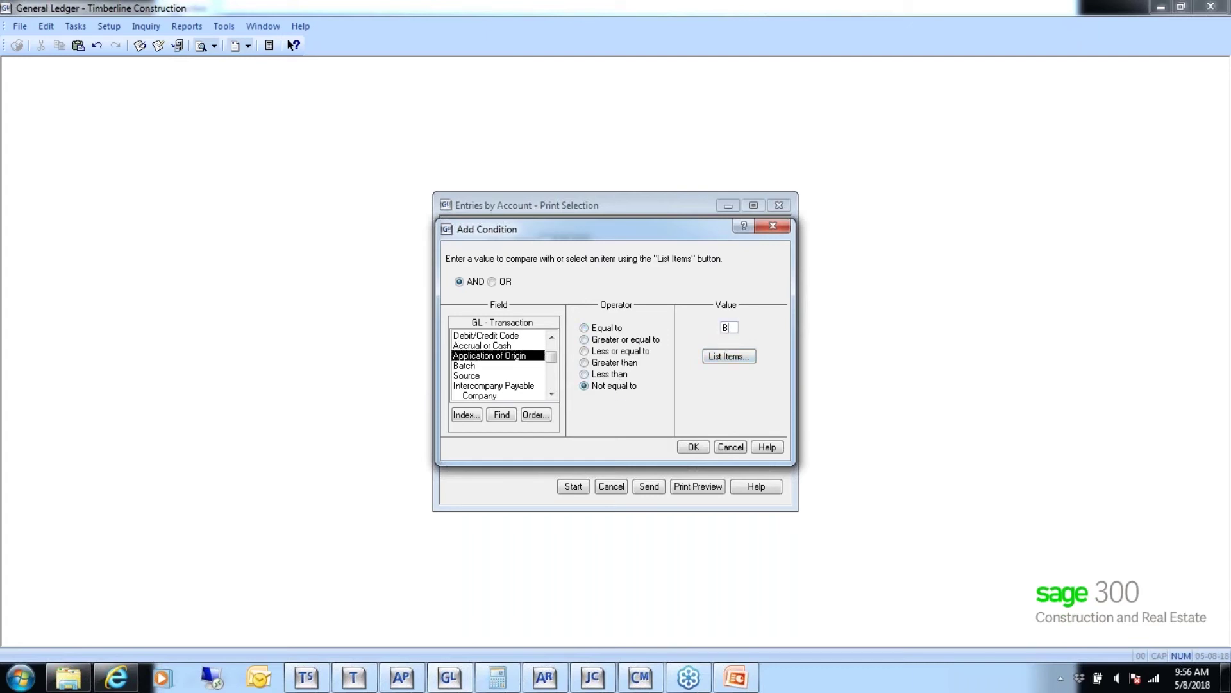
click(692, 445)
click(583, 404)
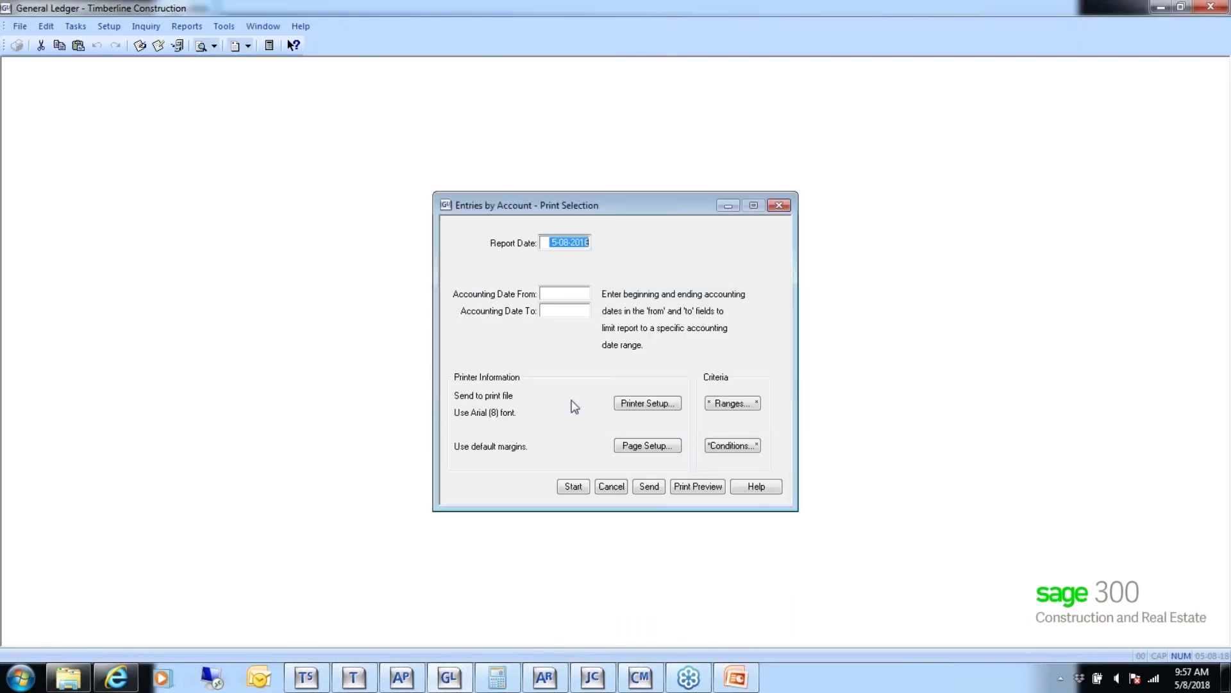
Step: Preview the Entries by Account report for account 10-1201, and close the preview and its print selection
click(681, 487)
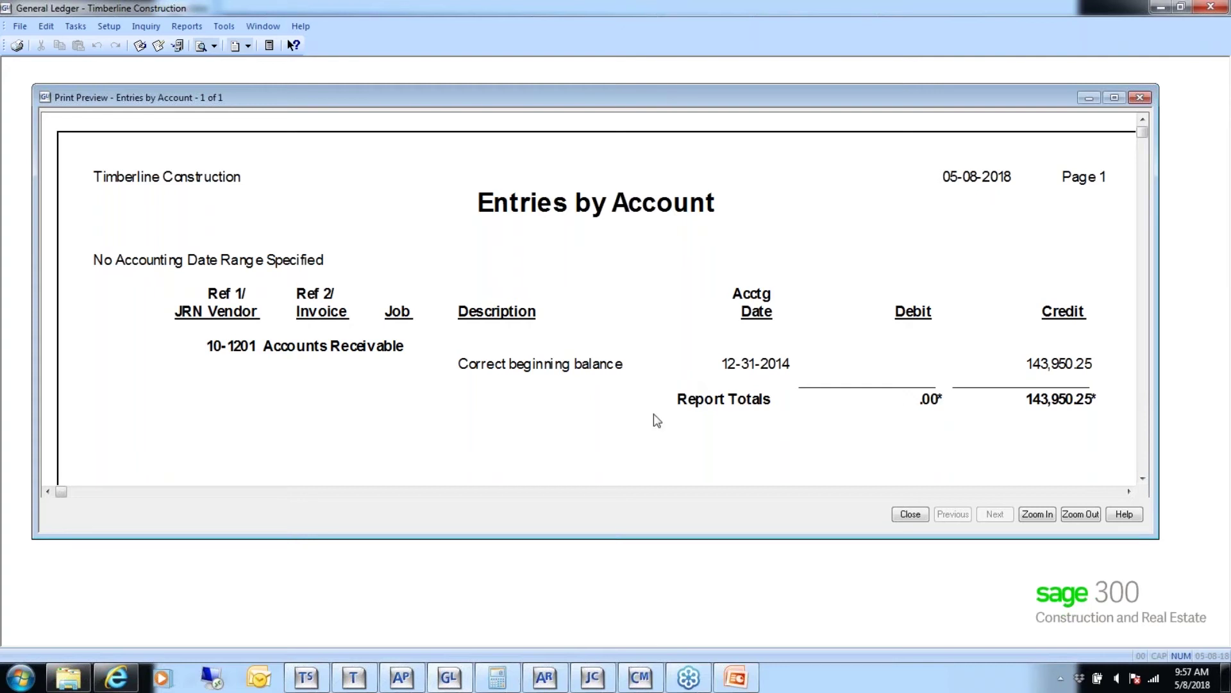
click(909, 515)
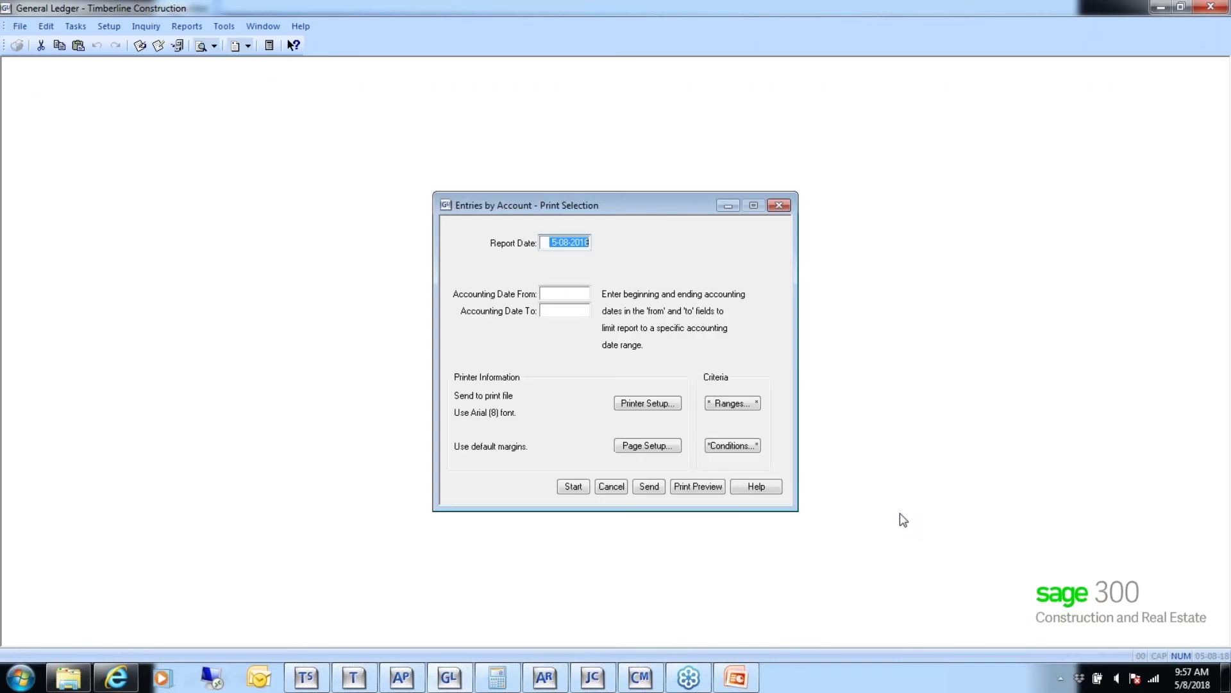
click(609, 487)
Step: Switch to the PowerPoint slide show and advance to the JC to GL slide
key(alt+Tab)
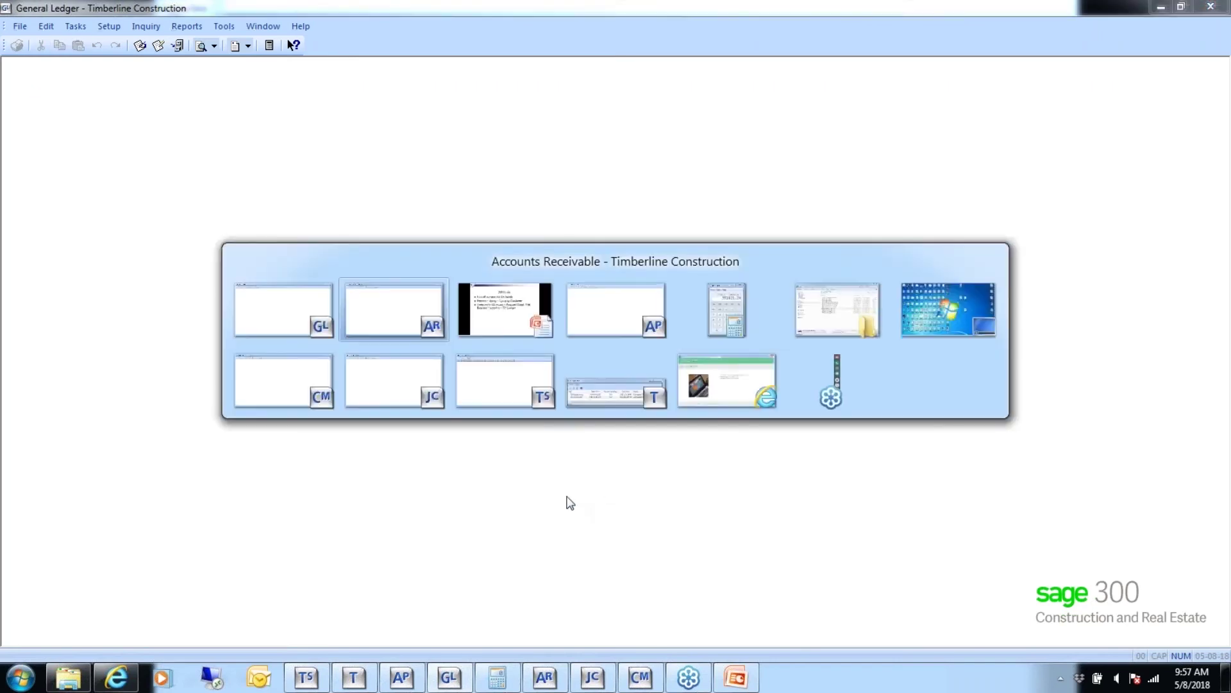
click(508, 311)
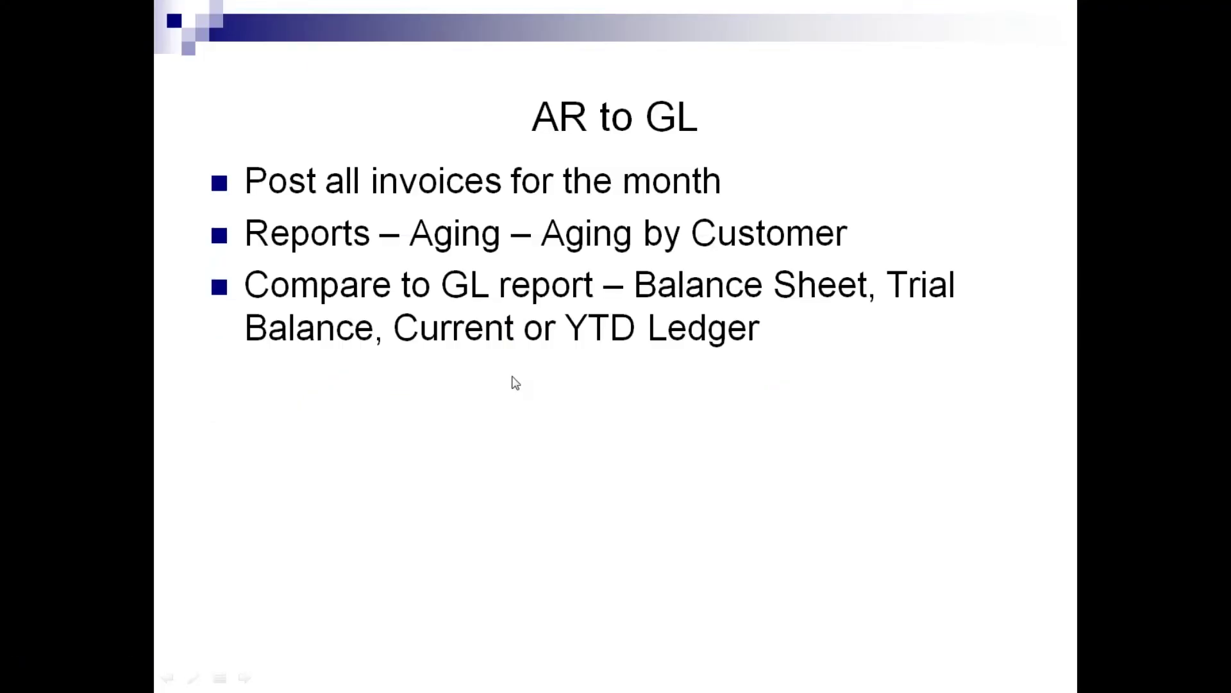
click(566, 529)
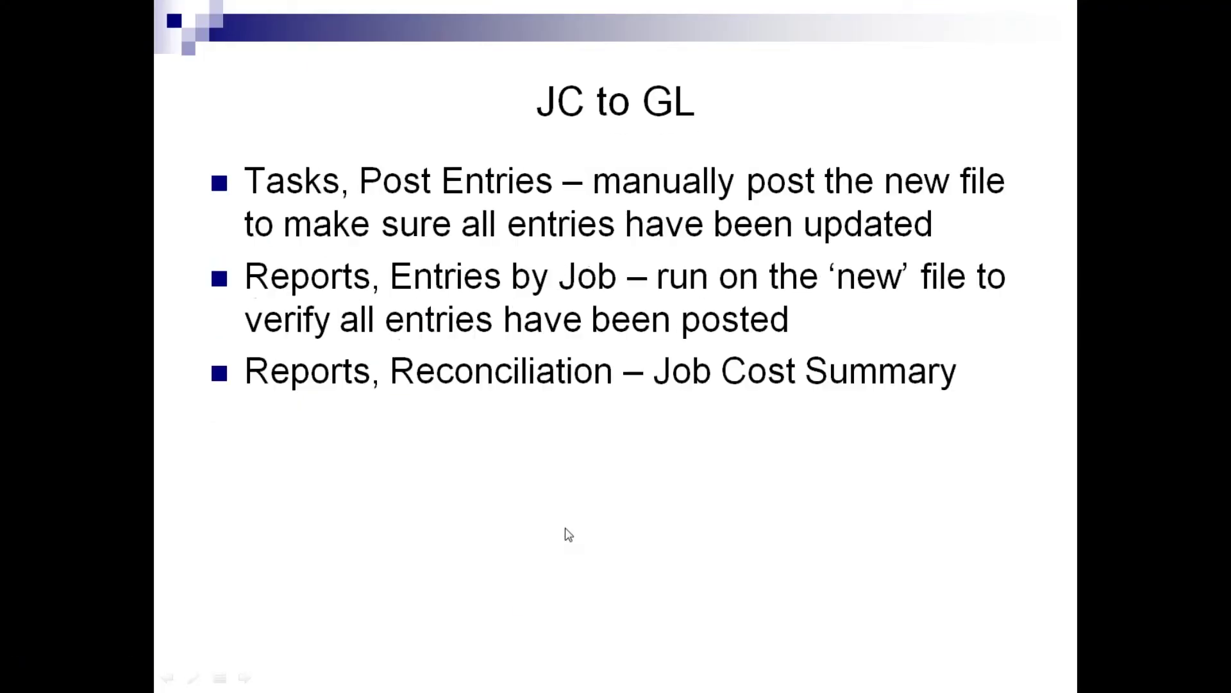
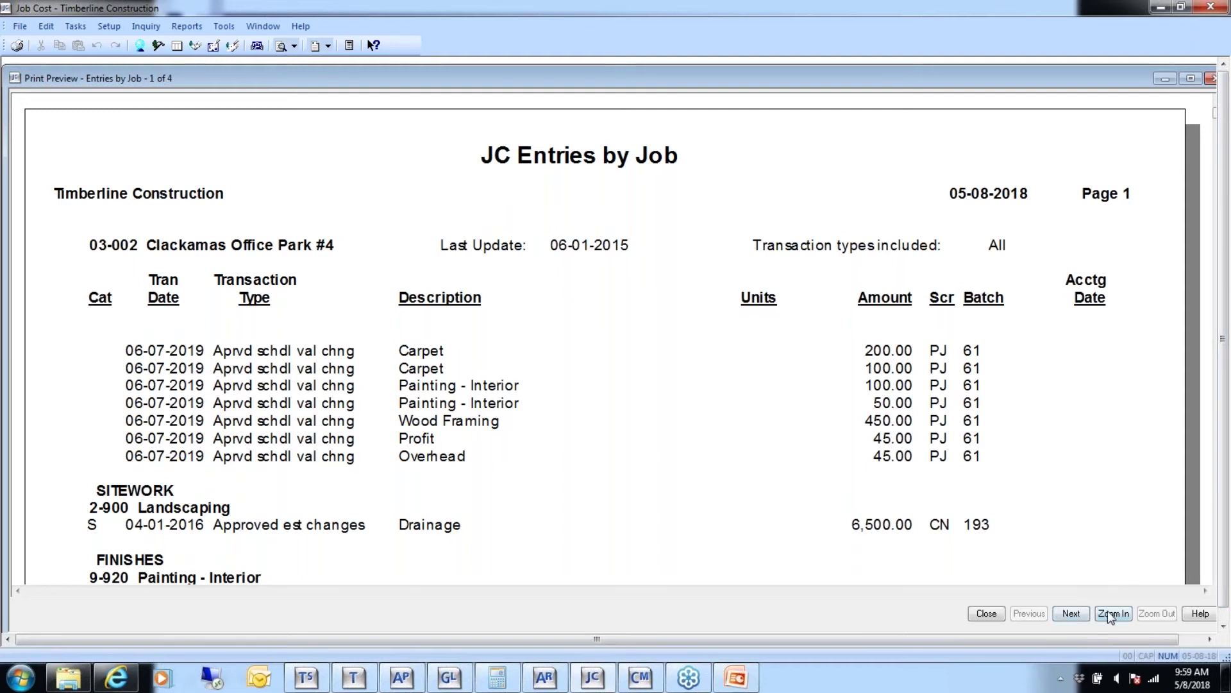
Step: Review all four pages of the JC Entries by Job preview in Job Cost, and close the report
click(1069, 613)
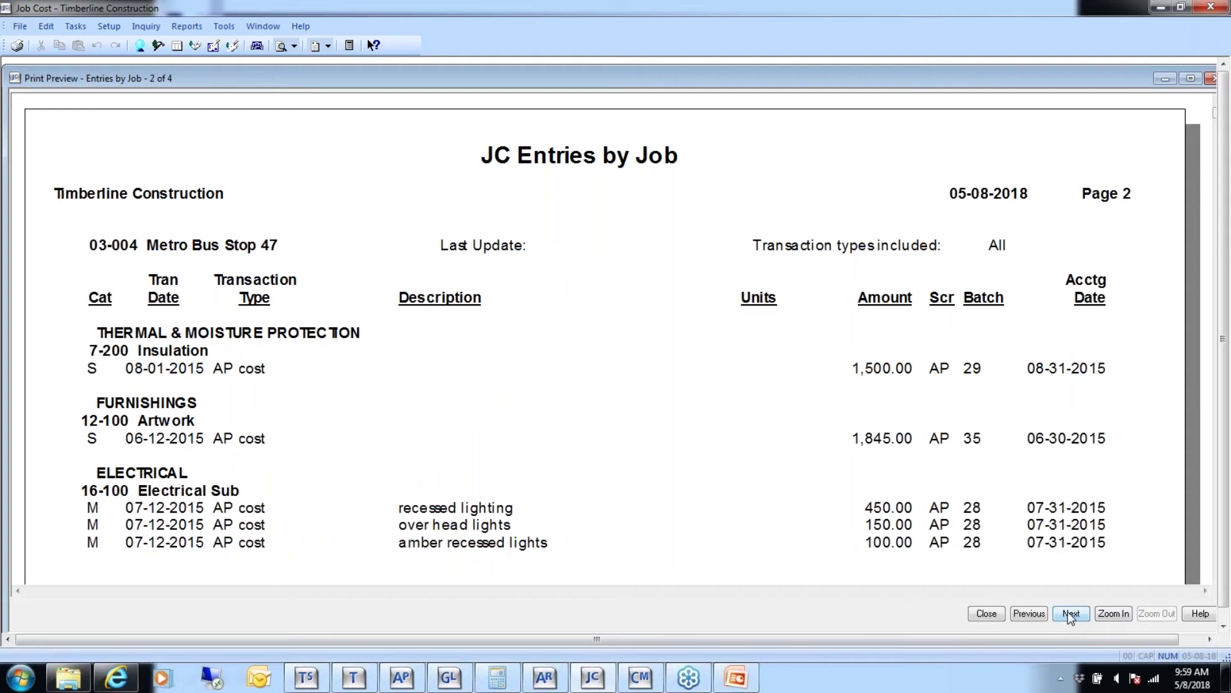
click(1070, 614)
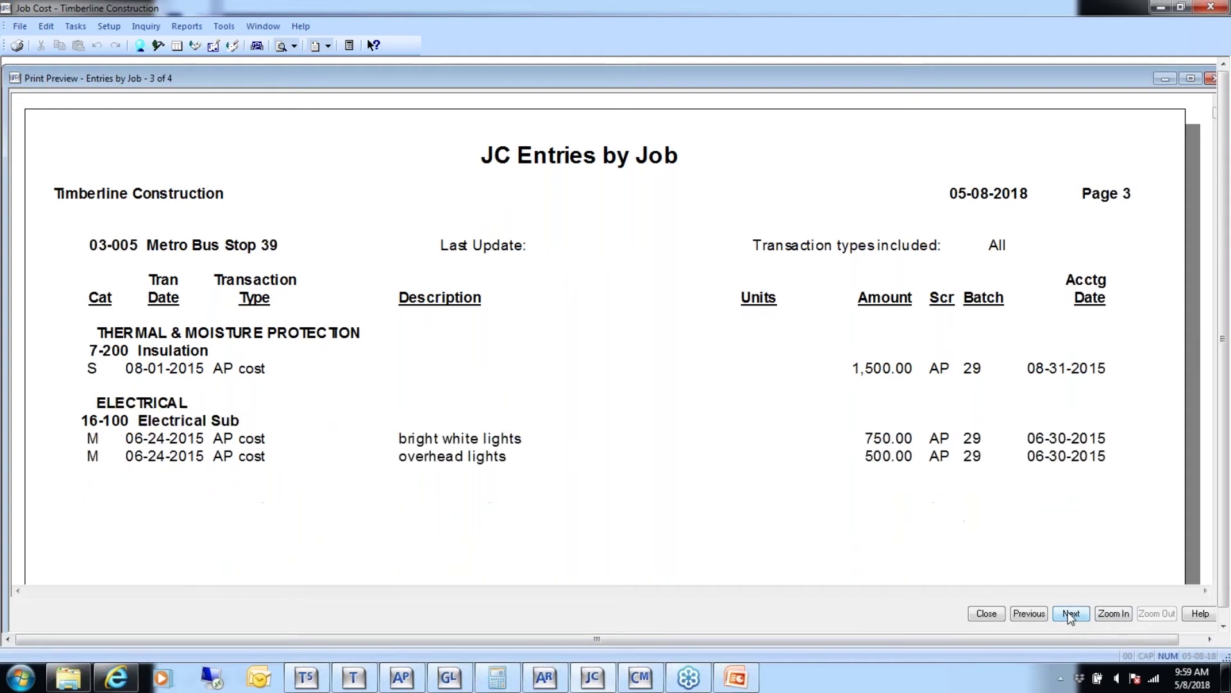
click(1070, 614)
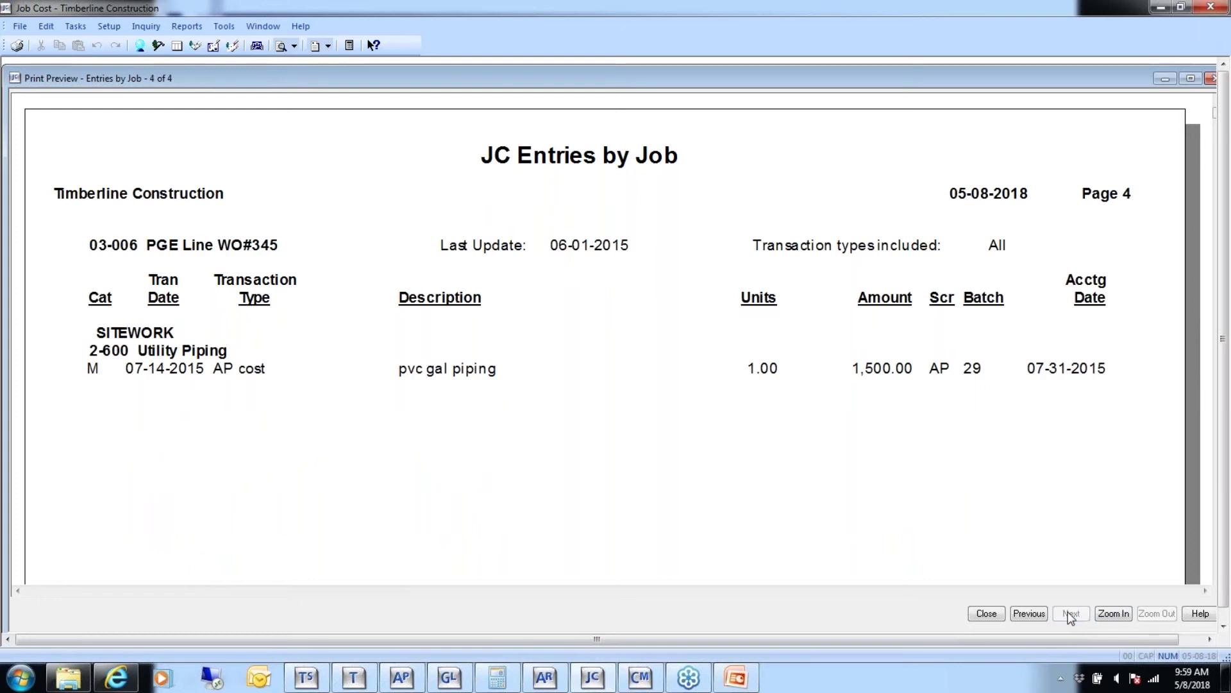
click(1030, 614)
click(1030, 613)
click(1030, 613)
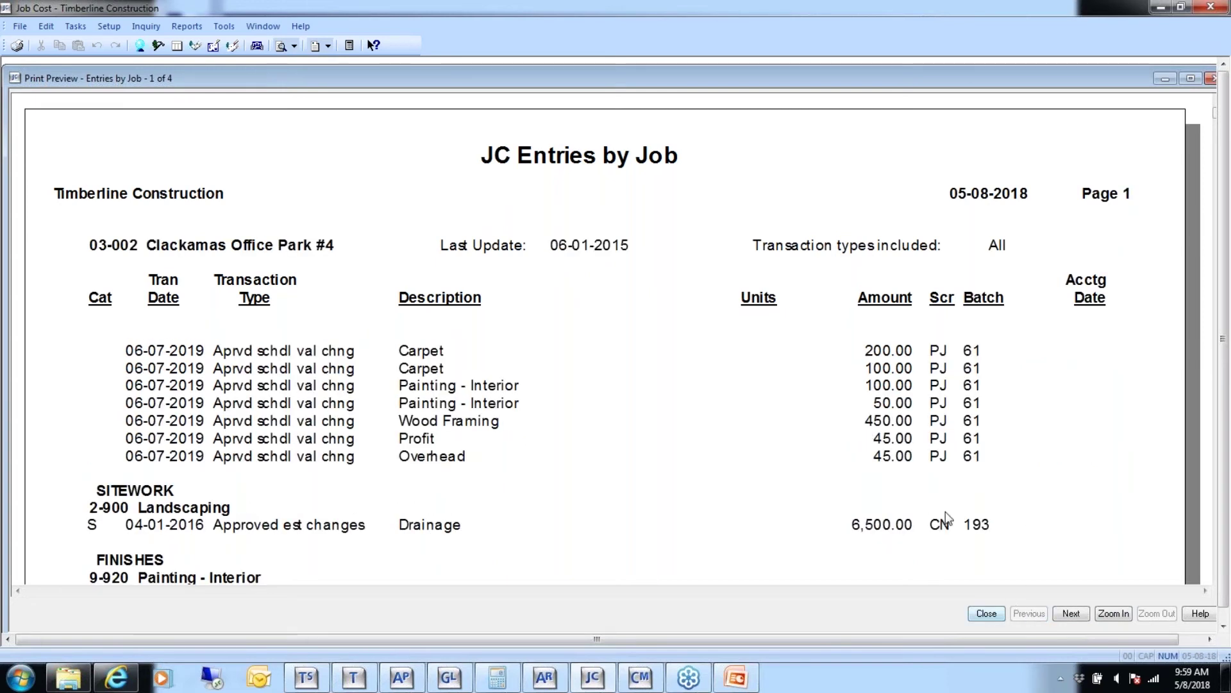
click(992, 615)
click(611, 461)
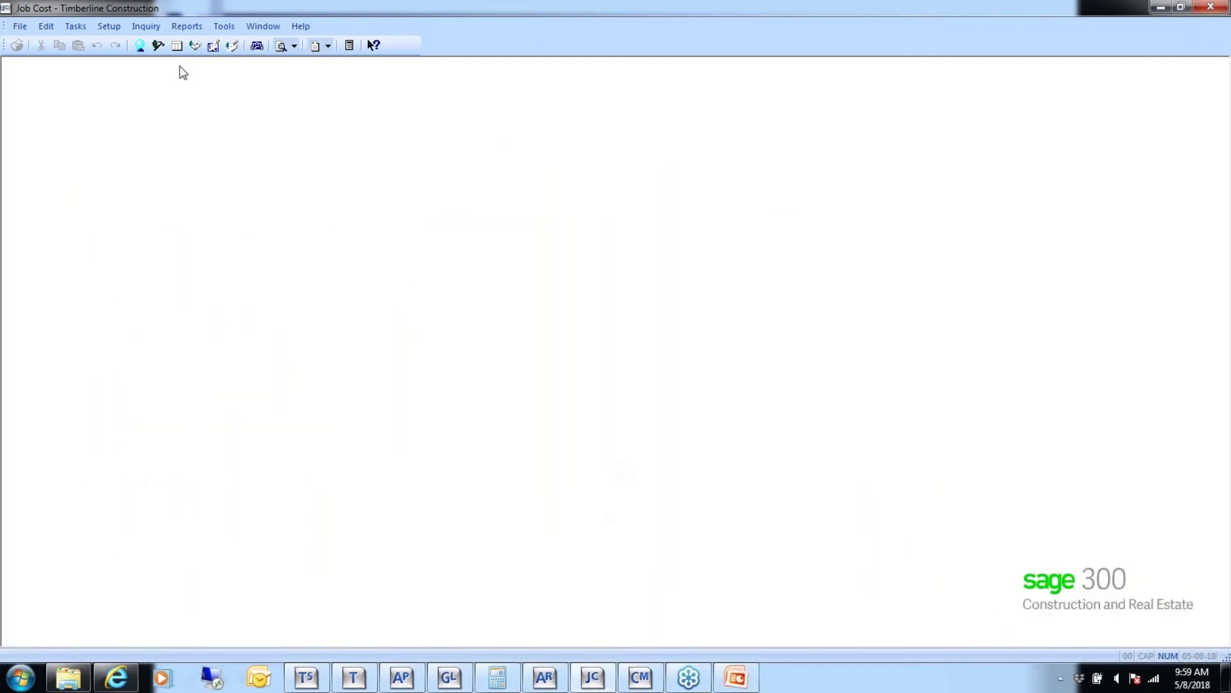
Step: Open the JC Summary reconciliation report, set its accounting date range to 5-01-2015 through 5-31-2015, and preview it
click(187, 27)
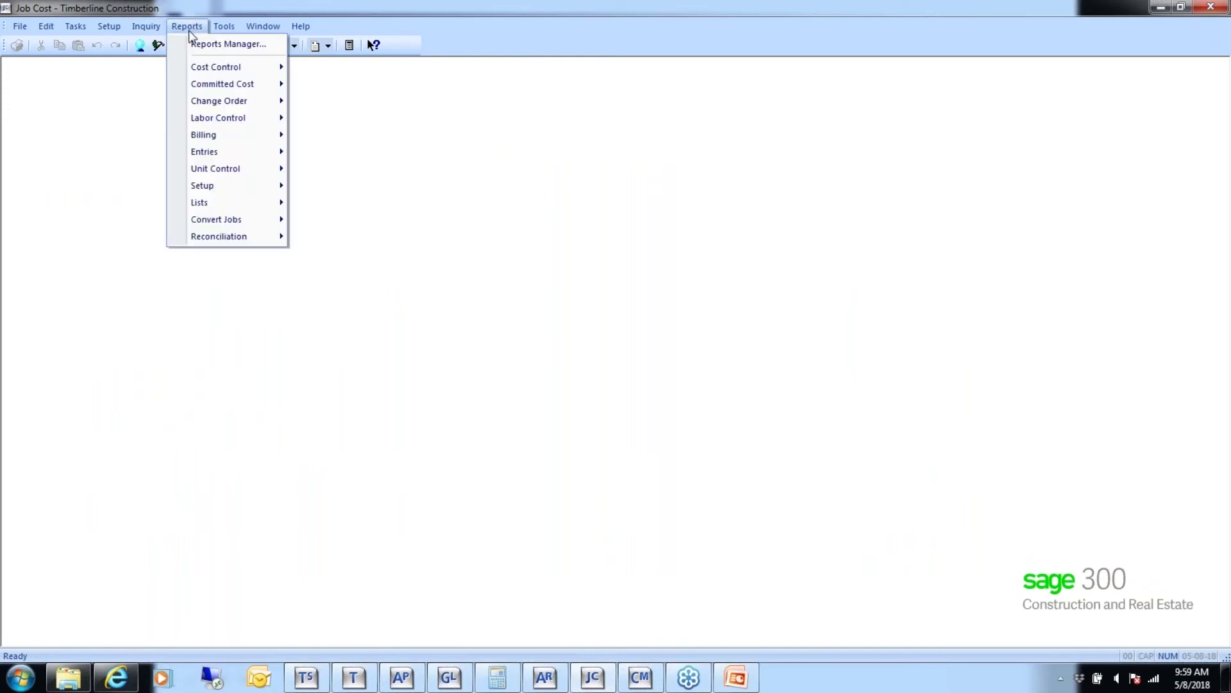
mouse_move(227, 236)
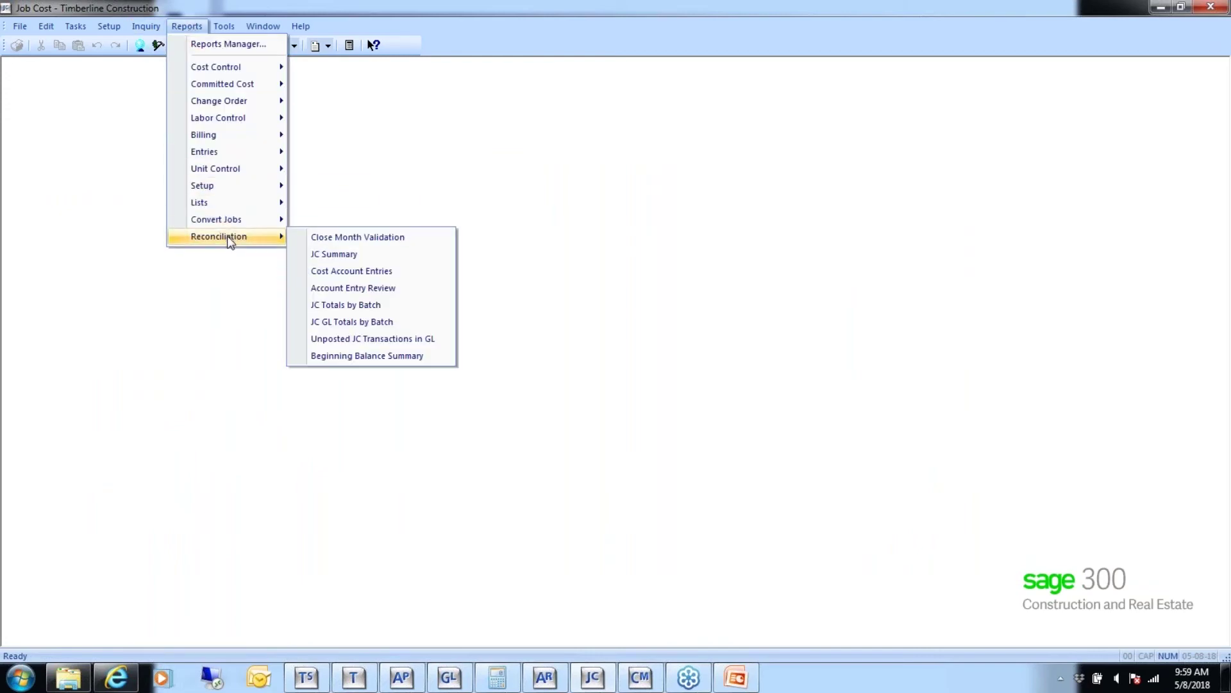
click(334, 255)
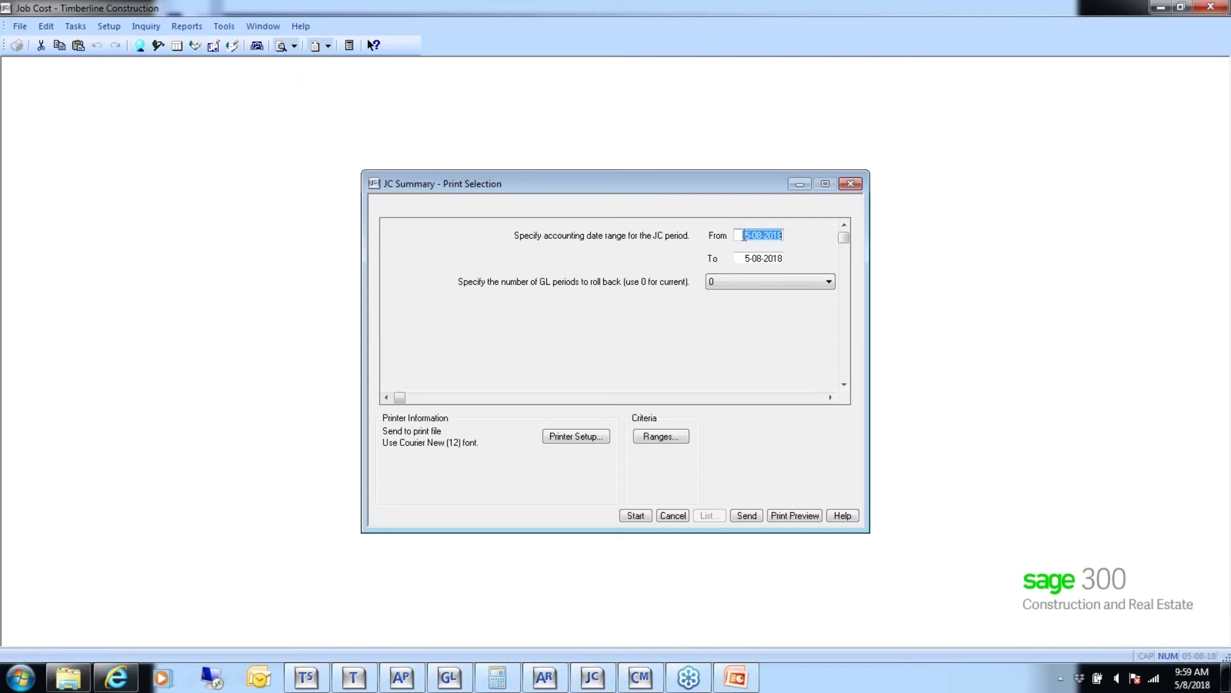
text(050)
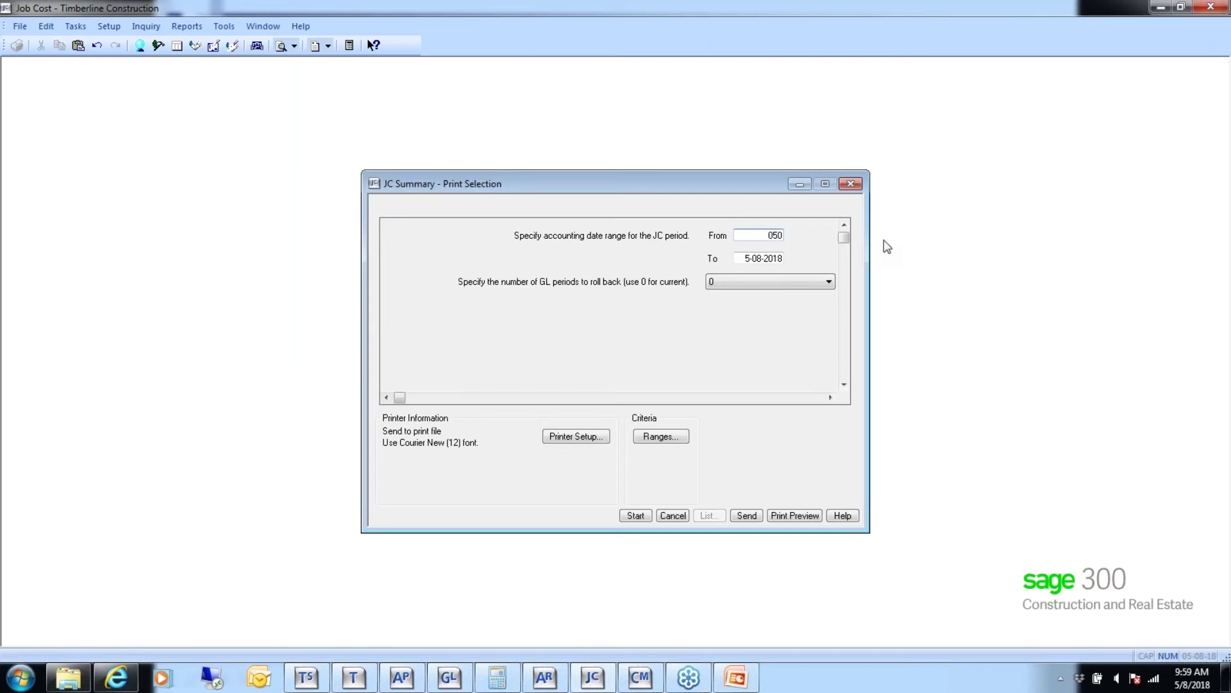
text(115)
drag(739, 259, 786, 259)
text(053115)
key(Tab)
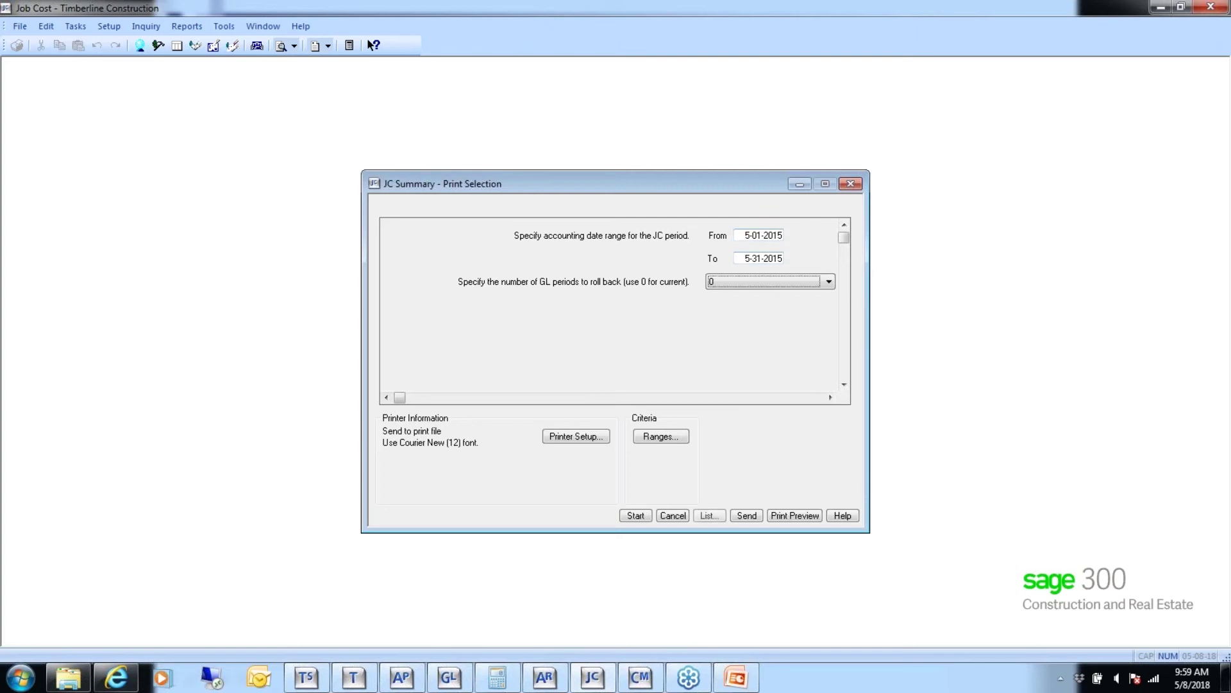
click(793, 516)
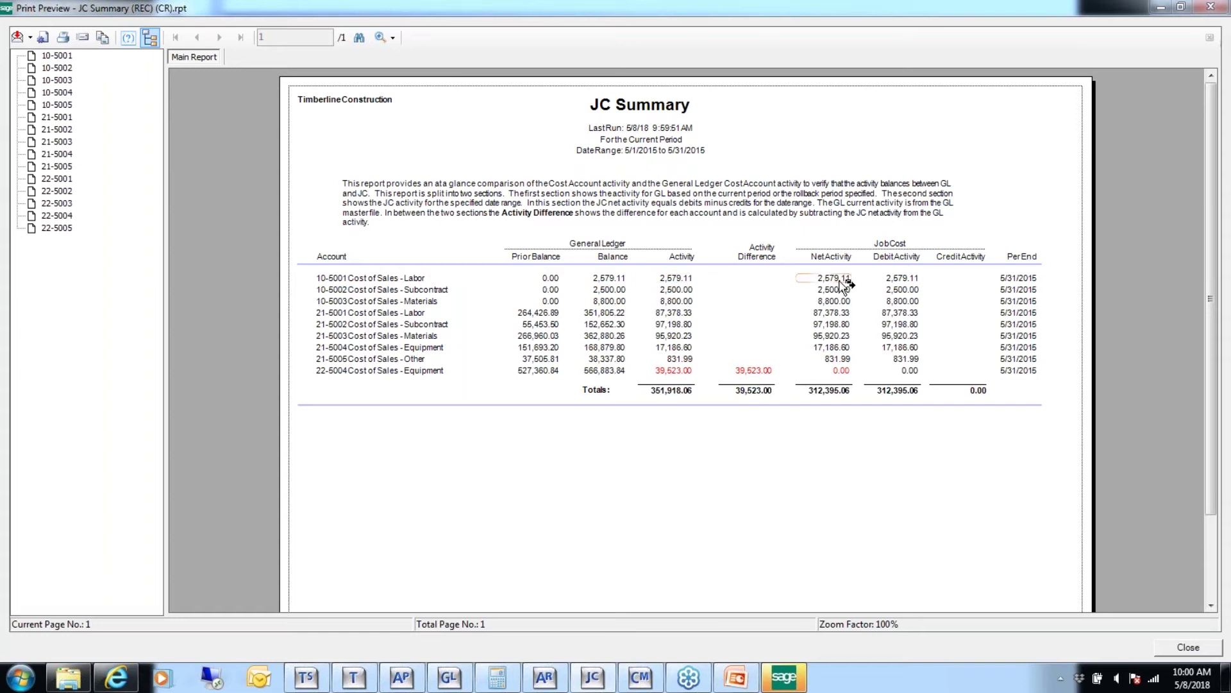
Step: Examine the activity difference and Job Cost net activity for account 22-5004 Cost of Sales - Equipment in the JC Summary
click(760, 370)
click(396, 373)
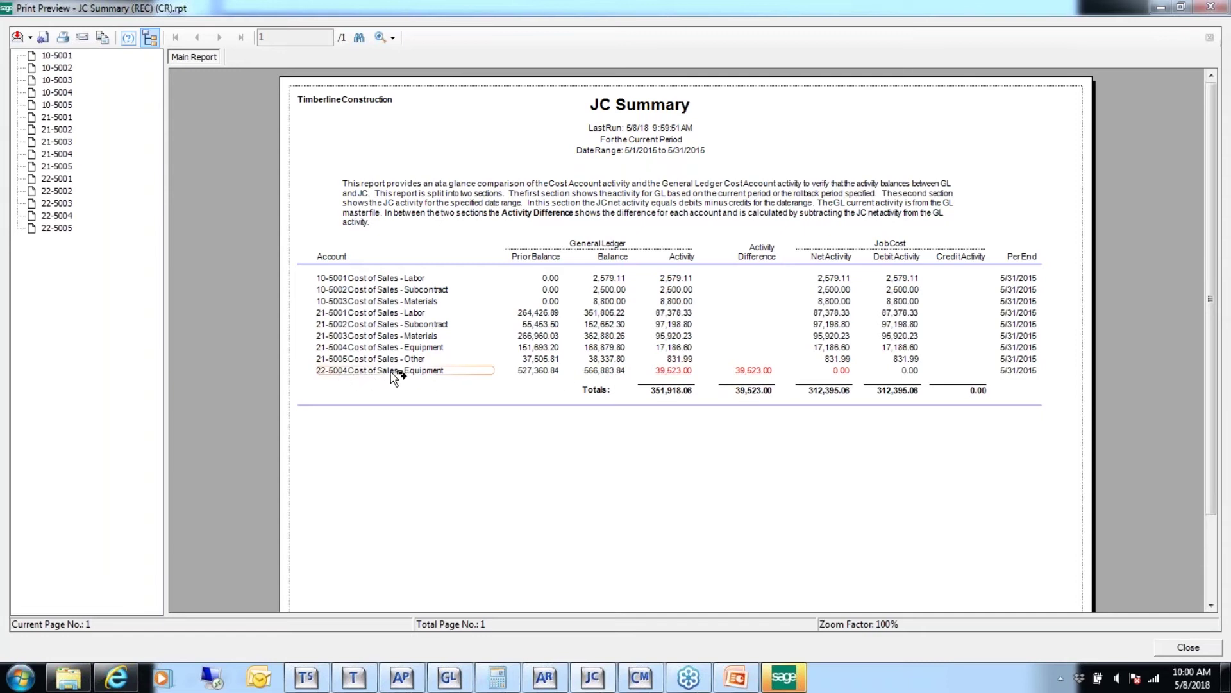
key(Tab)
key(Tab)
click(840, 373)
click(775, 371)
Step: Switch to General Ledger and open the Entries by Account report using the GL Transaction (current) file
click(453, 683)
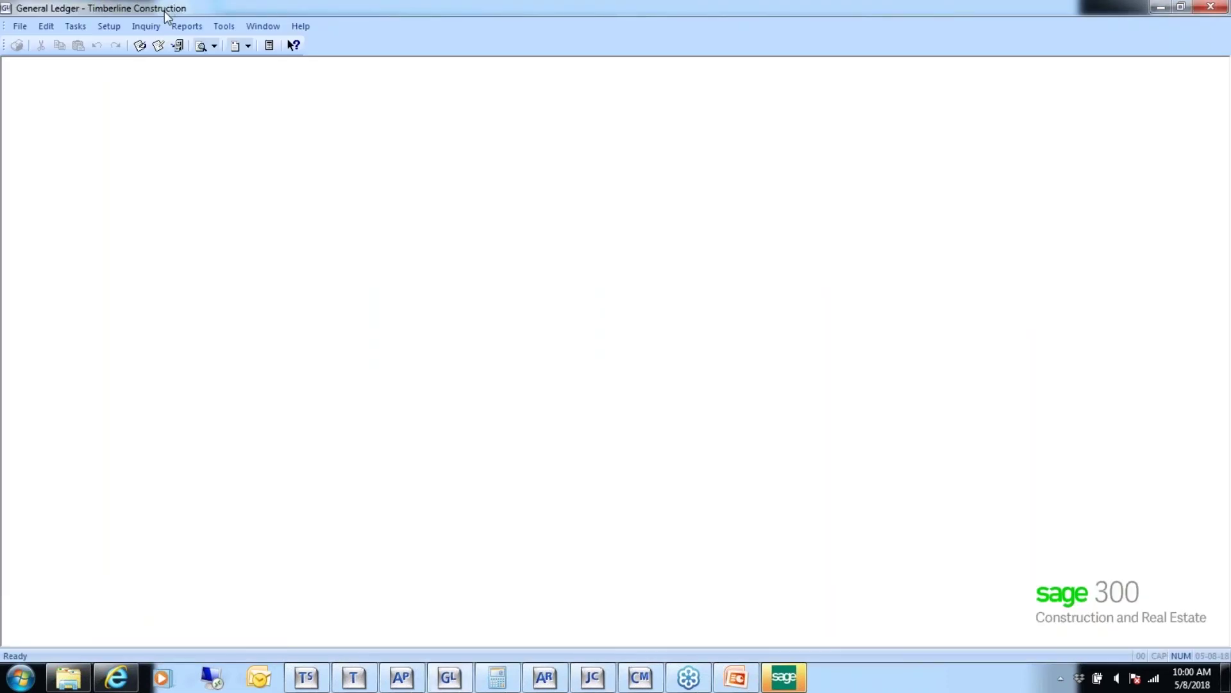
click(186, 29)
mouse_move(201, 186)
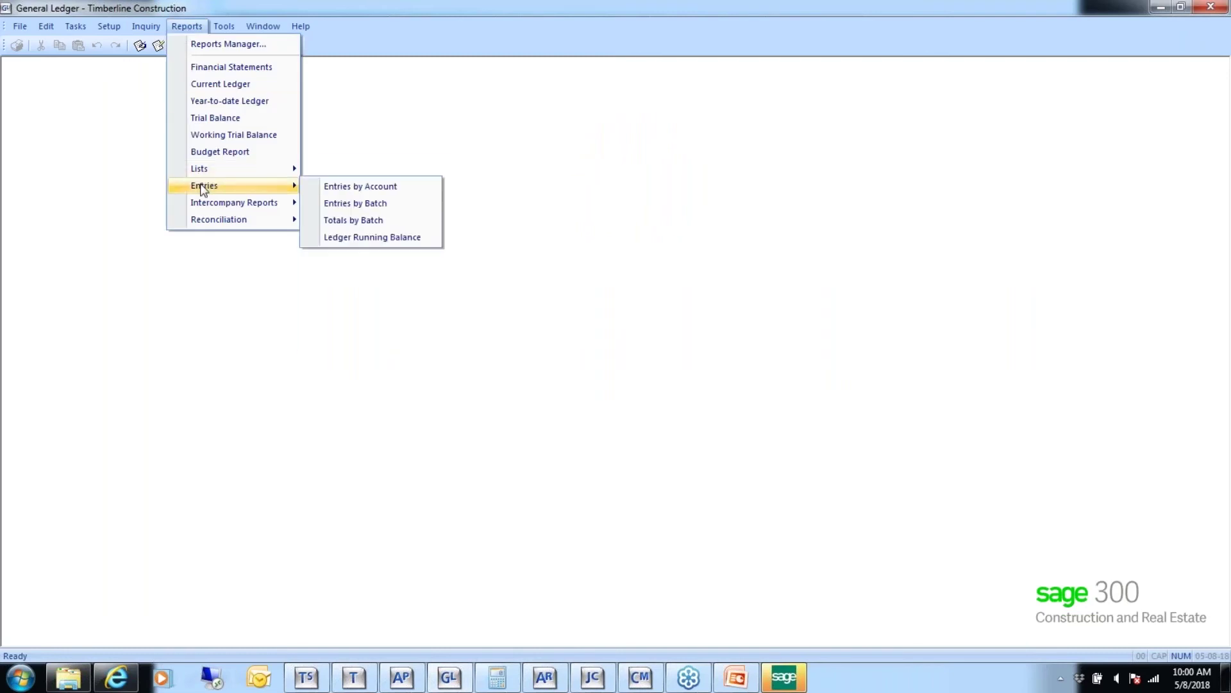
click(352, 187)
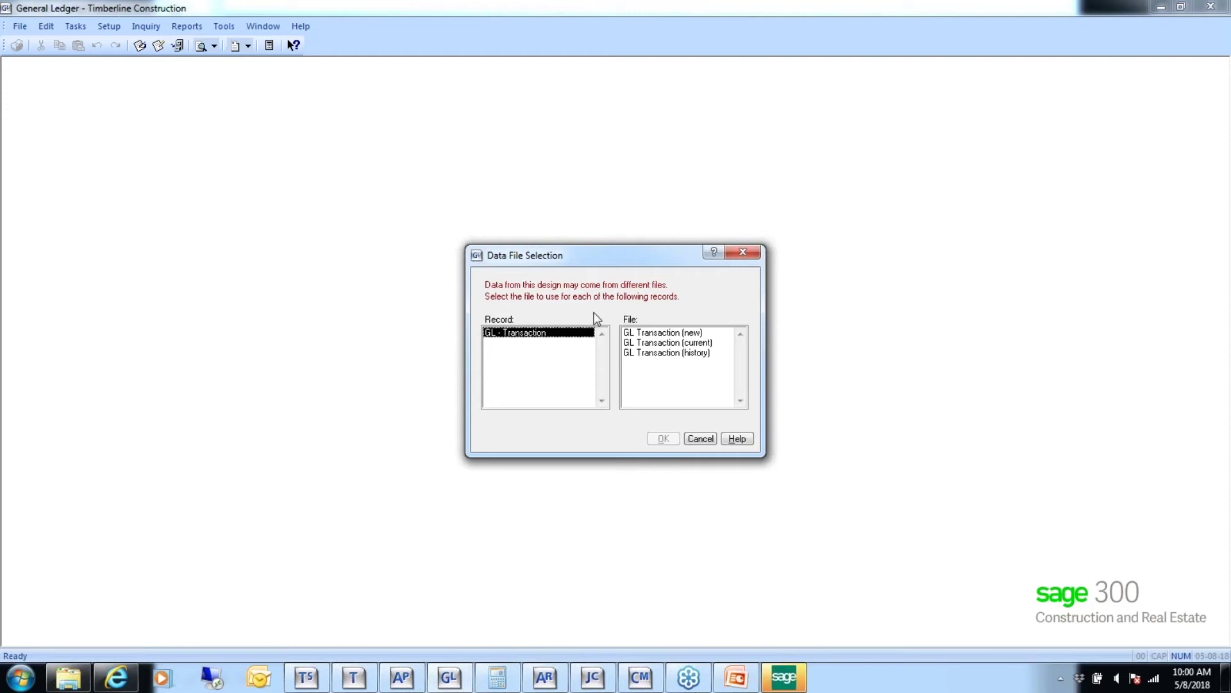
click(656, 342)
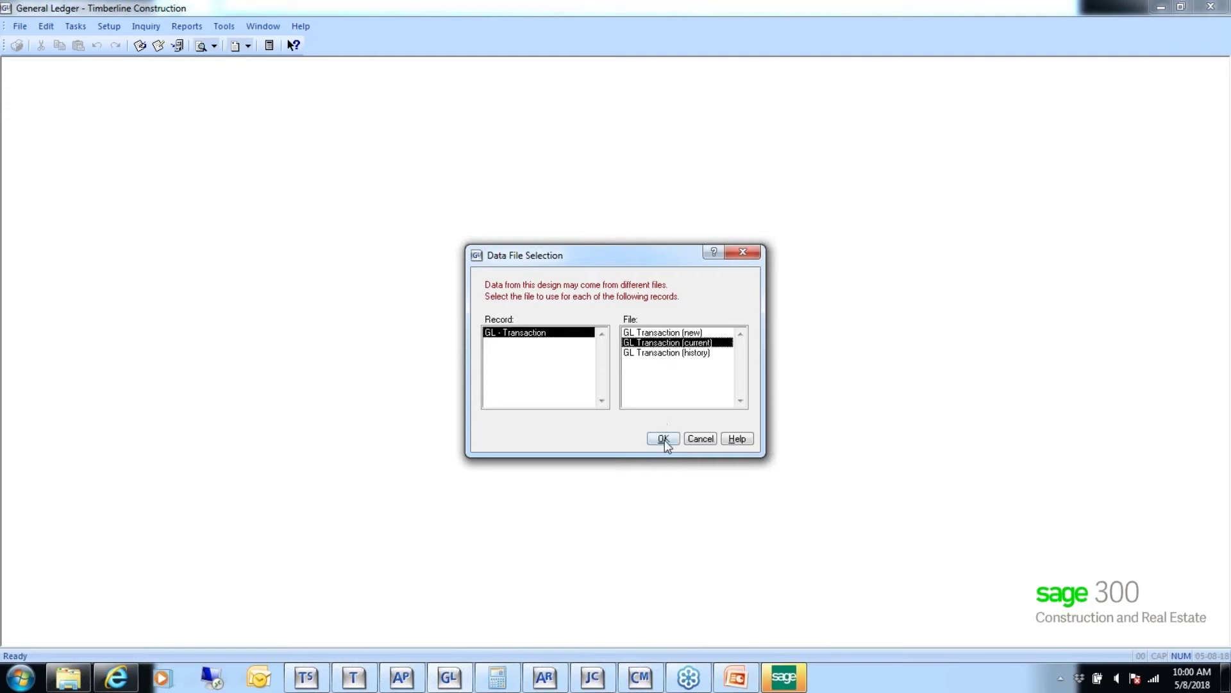
click(664, 438)
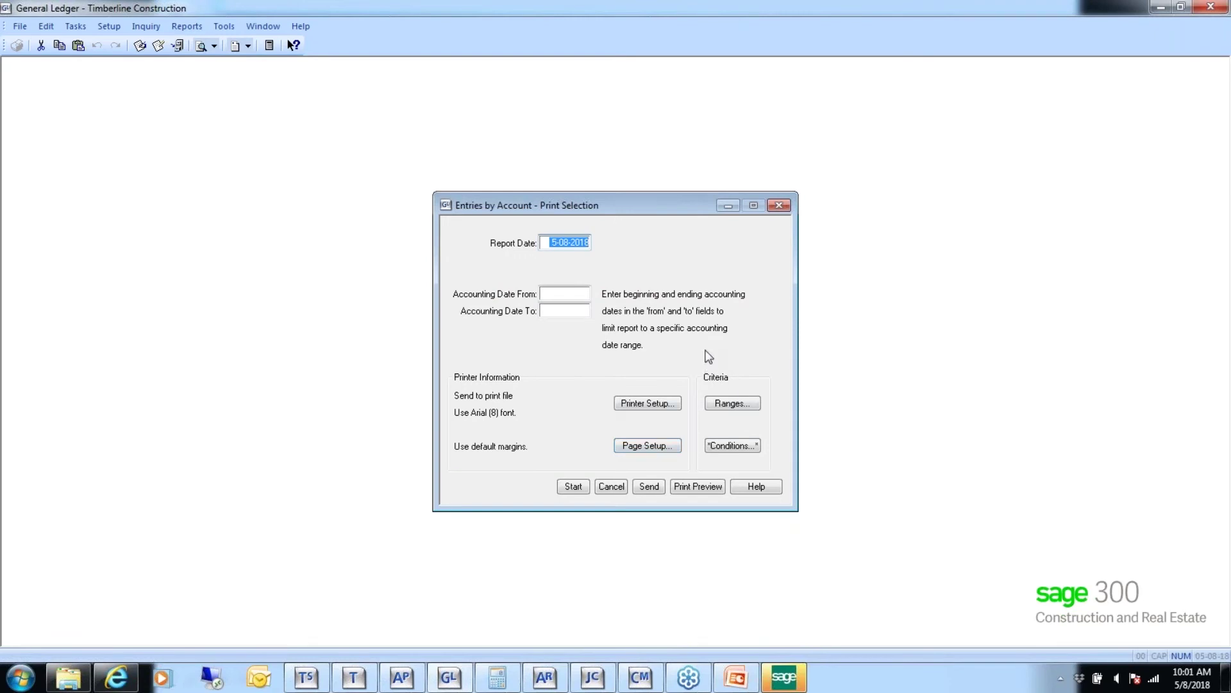
Step: Limit the Entries by Account report to account 22-5004
click(734, 404)
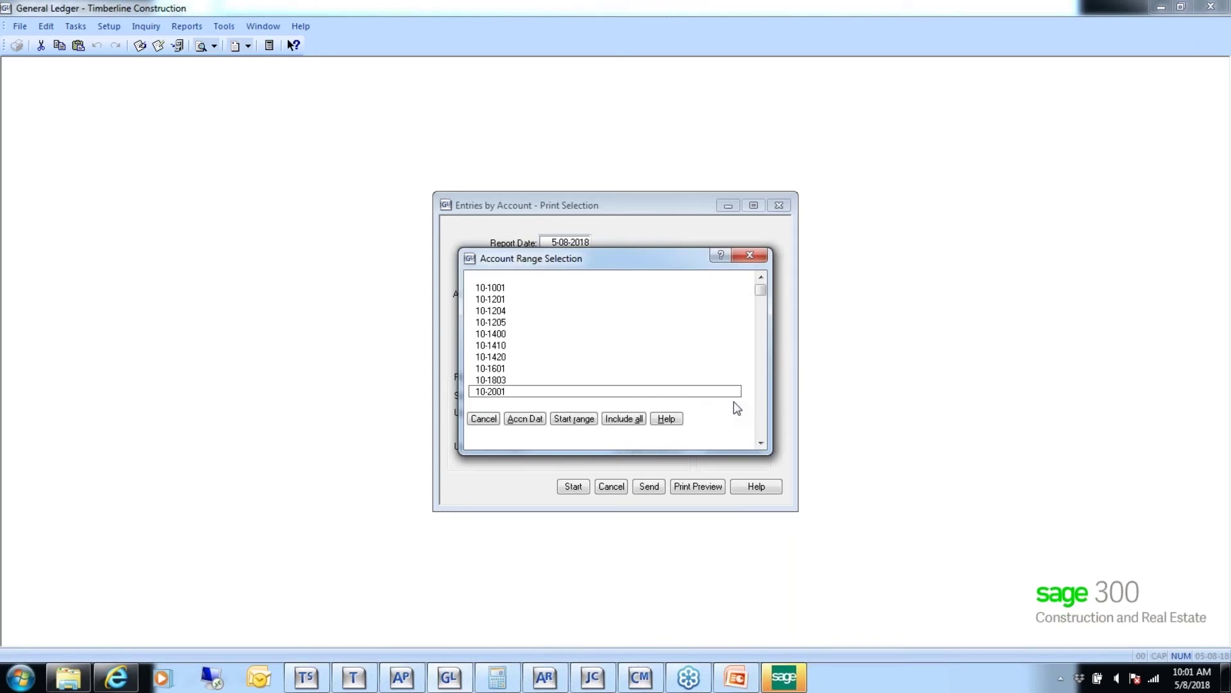
text(22-5004)
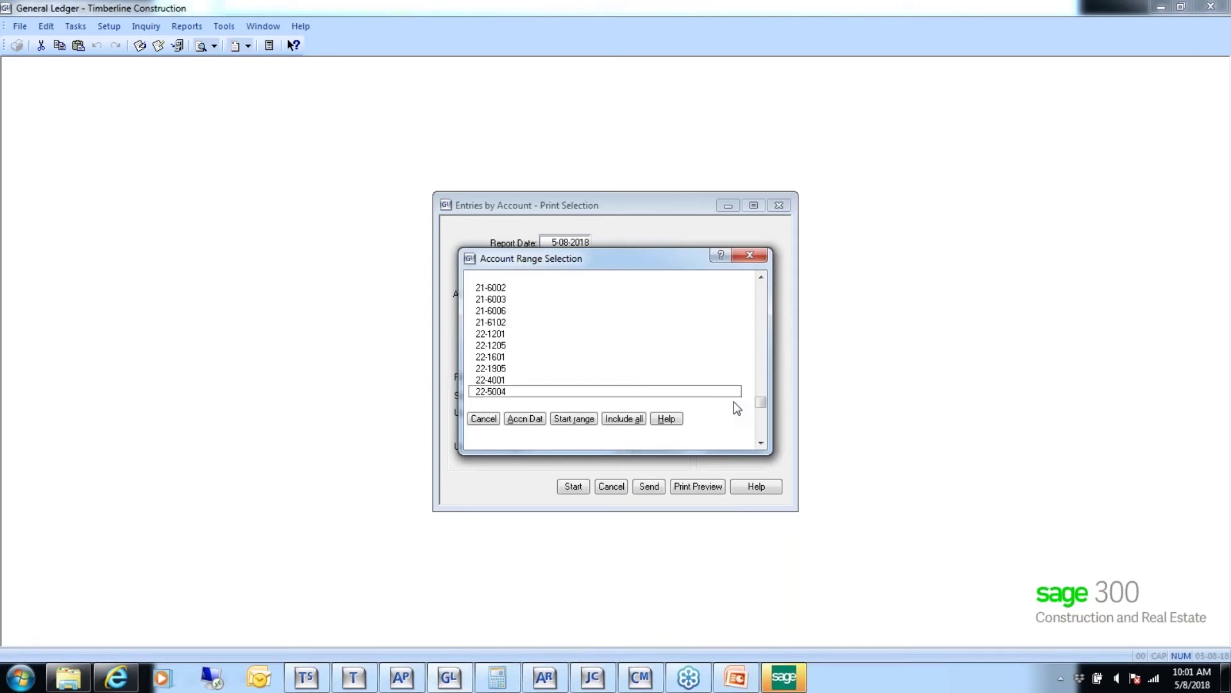
click(495, 393)
click(495, 420)
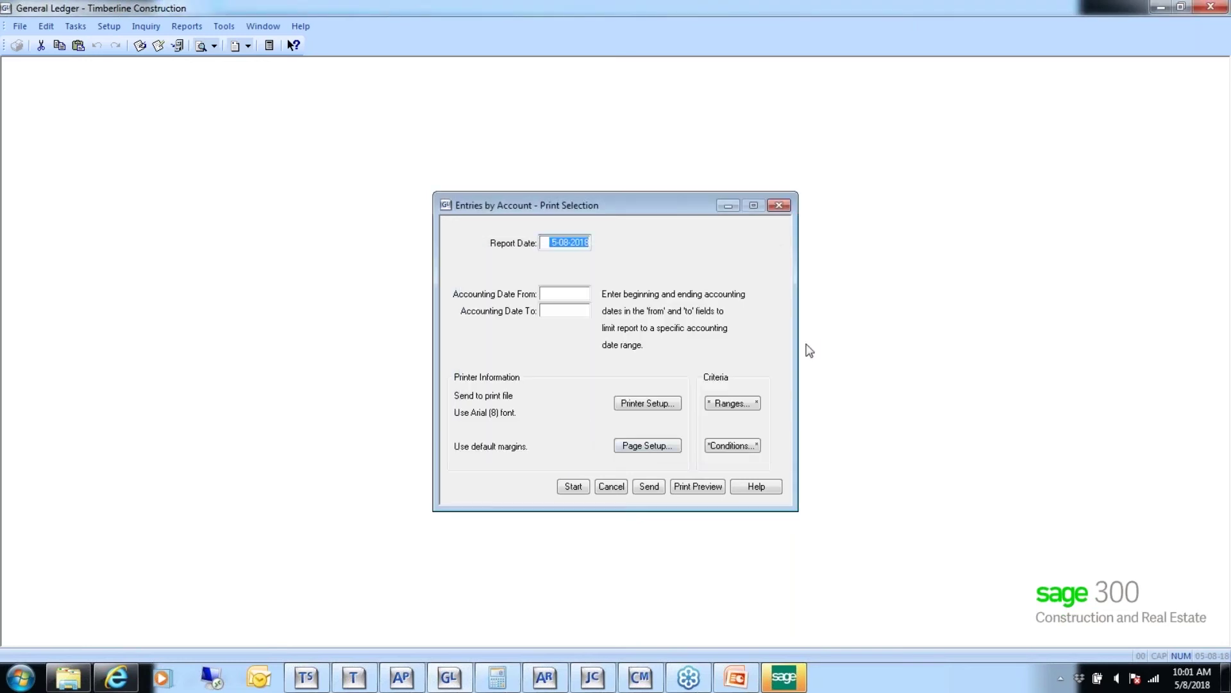
Step: Add an AND condition where Job is equal to a blank value, and accept the report conditions
click(729, 445)
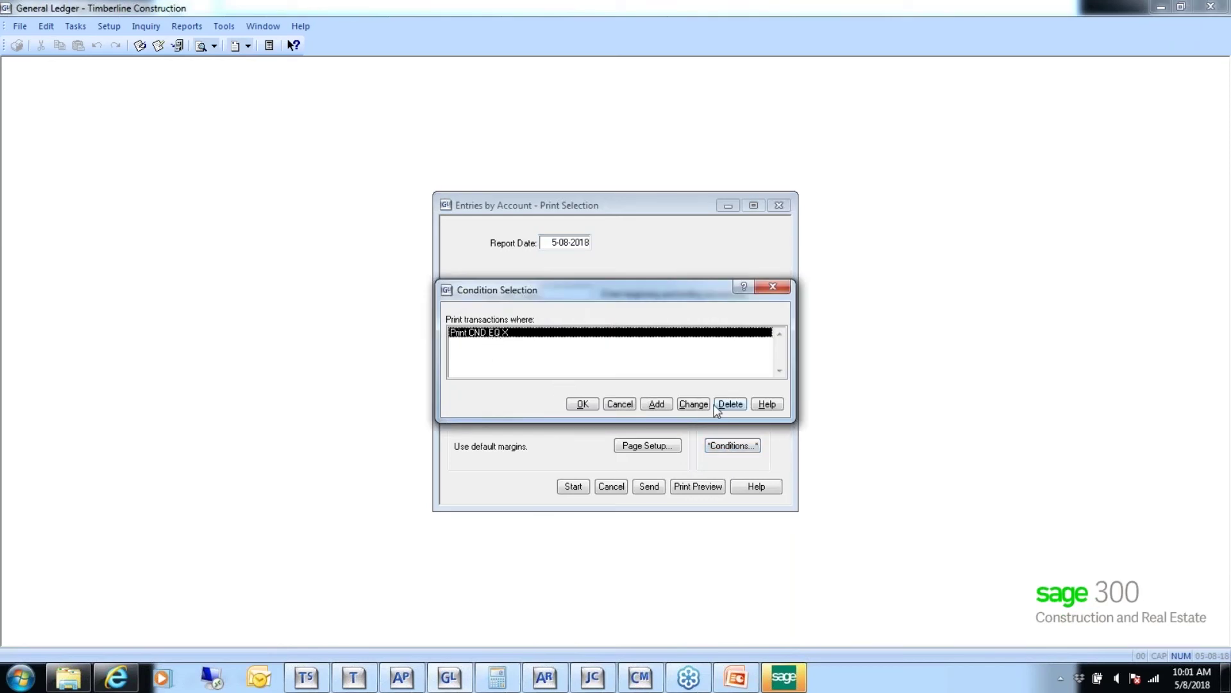
click(657, 404)
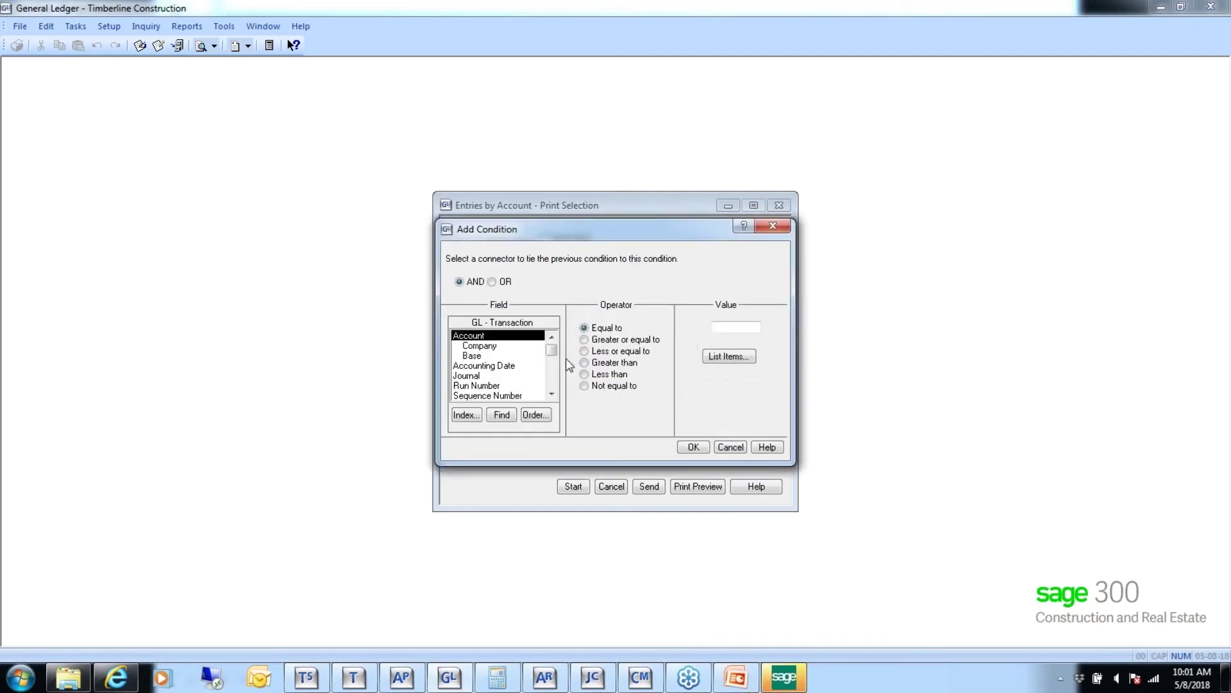
click(554, 381)
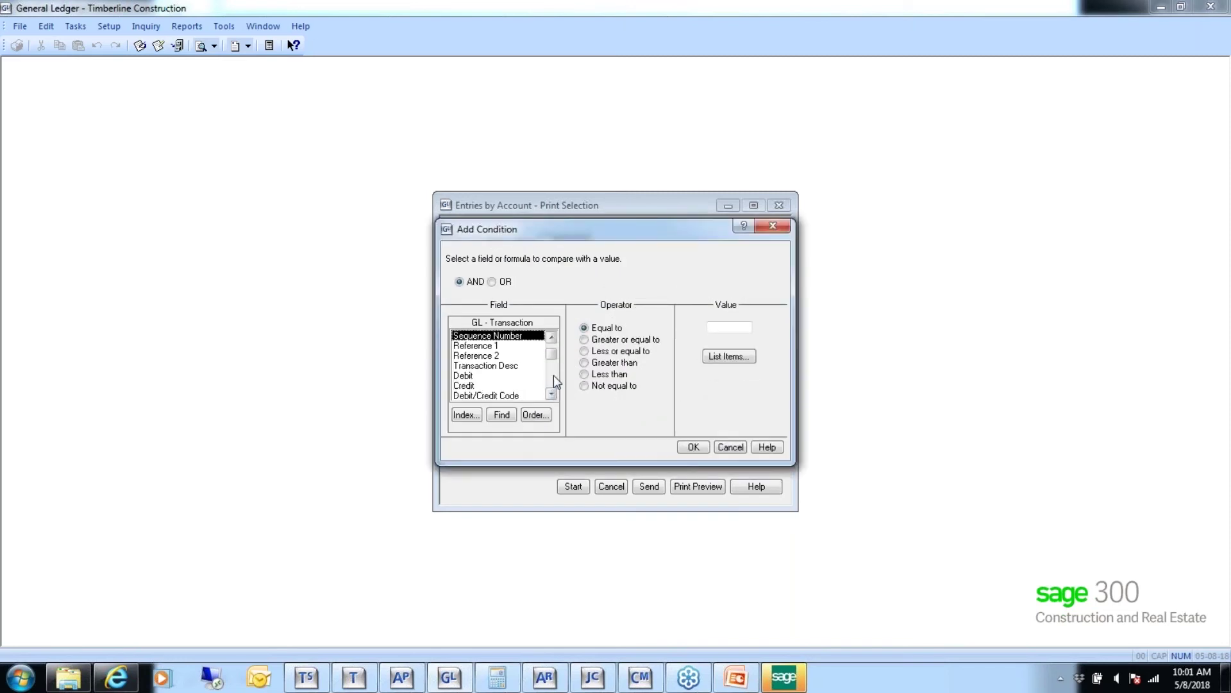
click(553, 375)
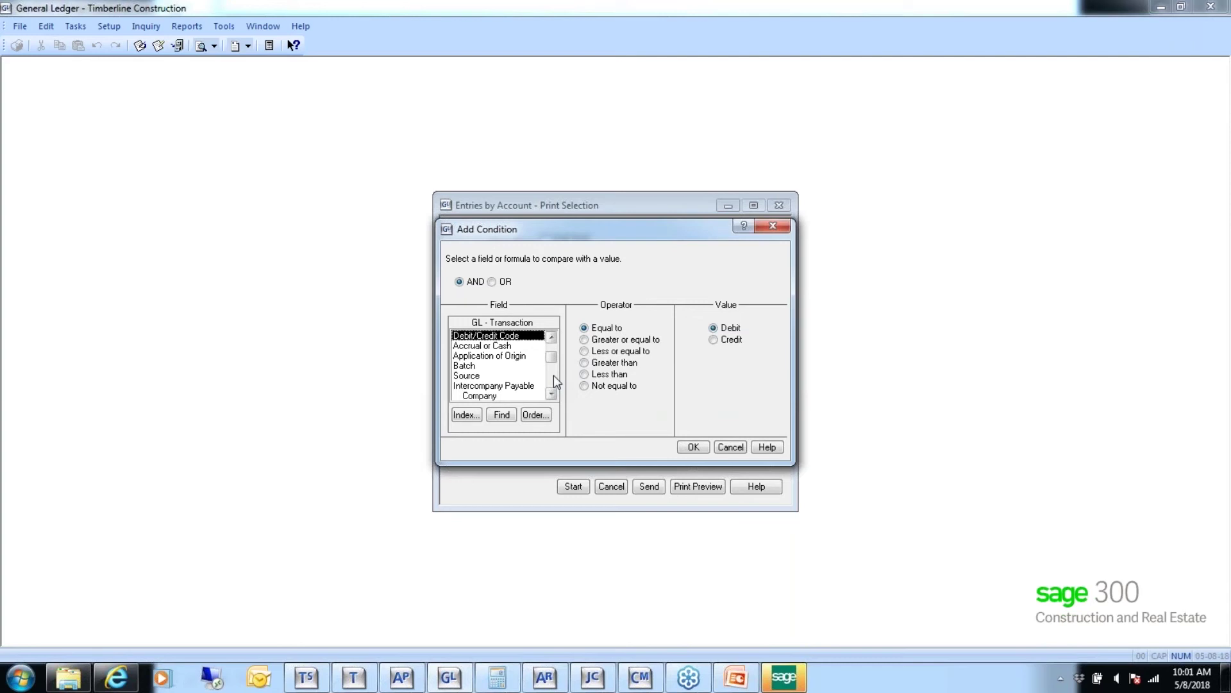
click(553, 376)
click(552, 375)
click(478, 386)
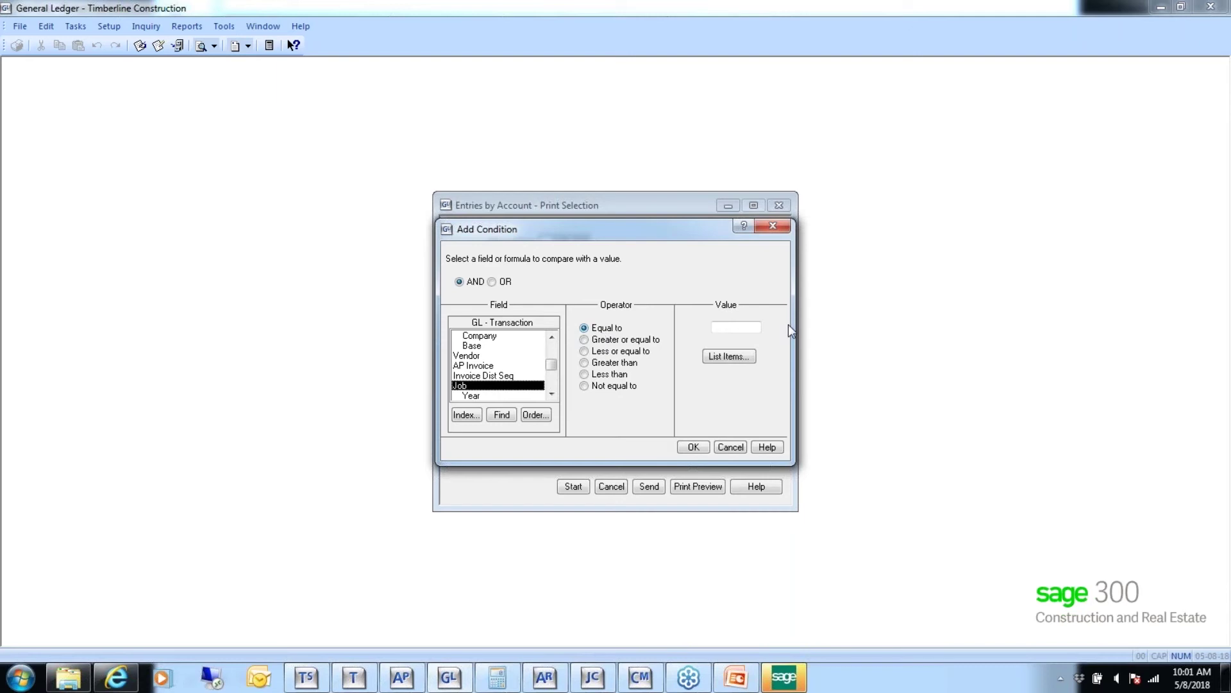
click(691, 445)
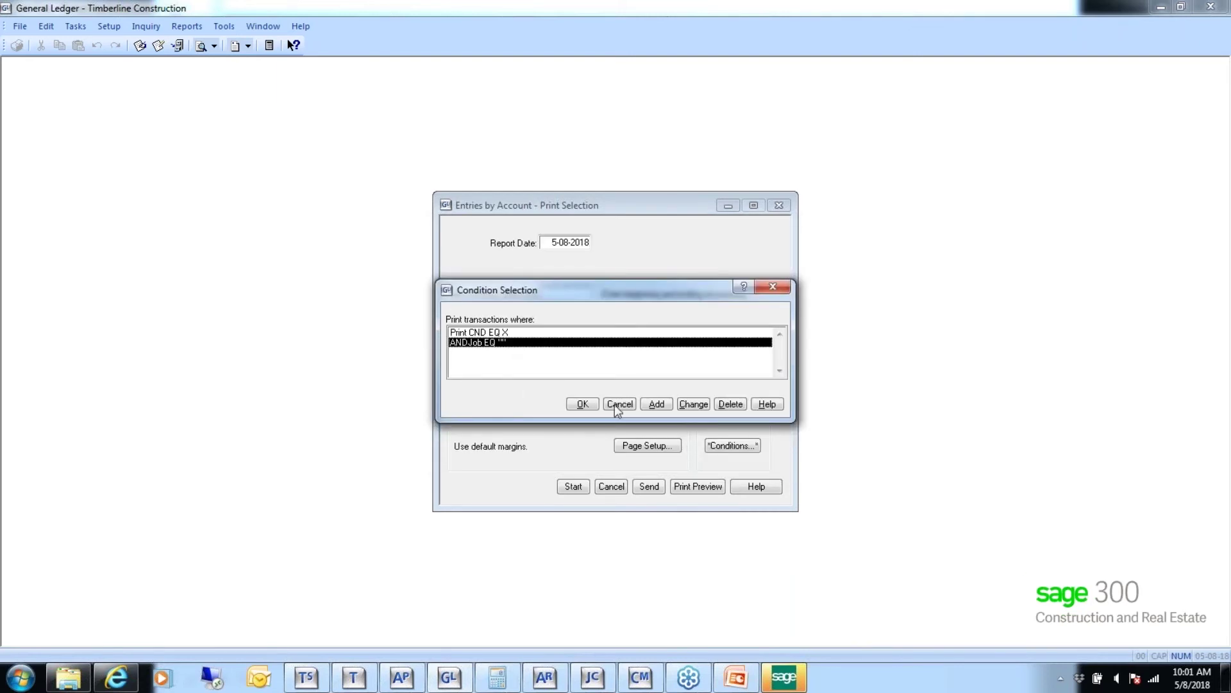
click(583, 404)
Step: Preview the Entries by Account report for account 22-5004, review both pages through the totals, and close the preview
click(694, 487)
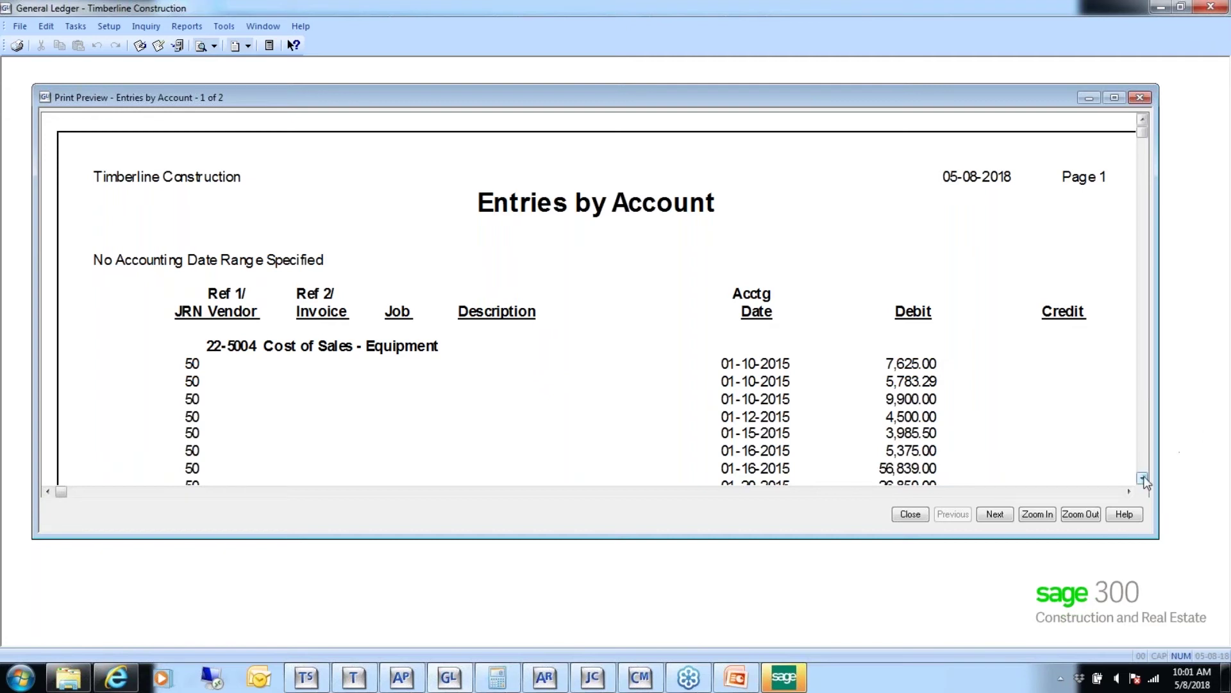
scroll(1142, 479, down, 10)
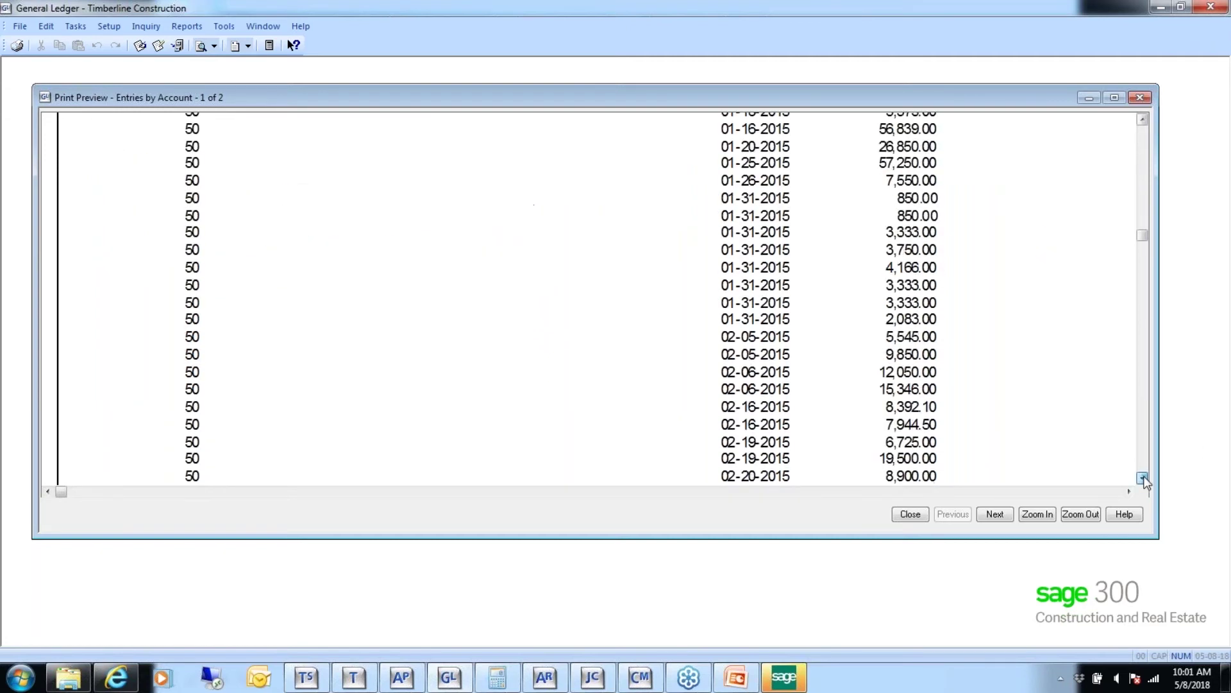
scroll(1143, 479, down, 15)
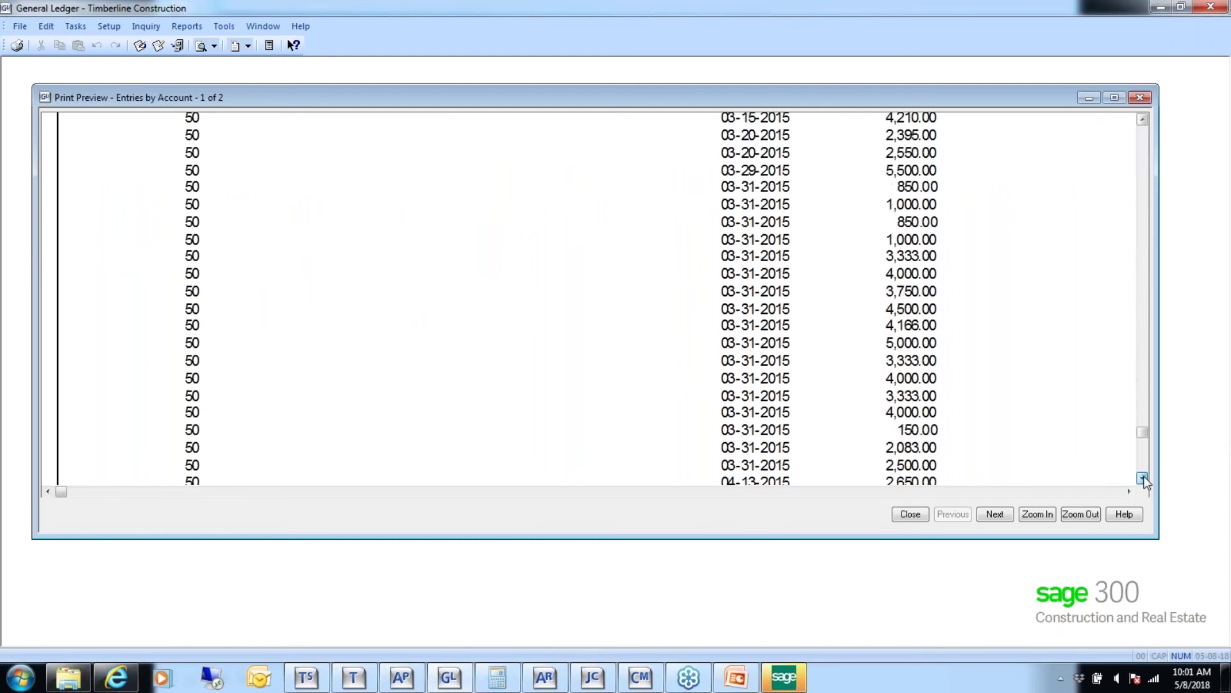
scroll(1143, 479, down, 10)
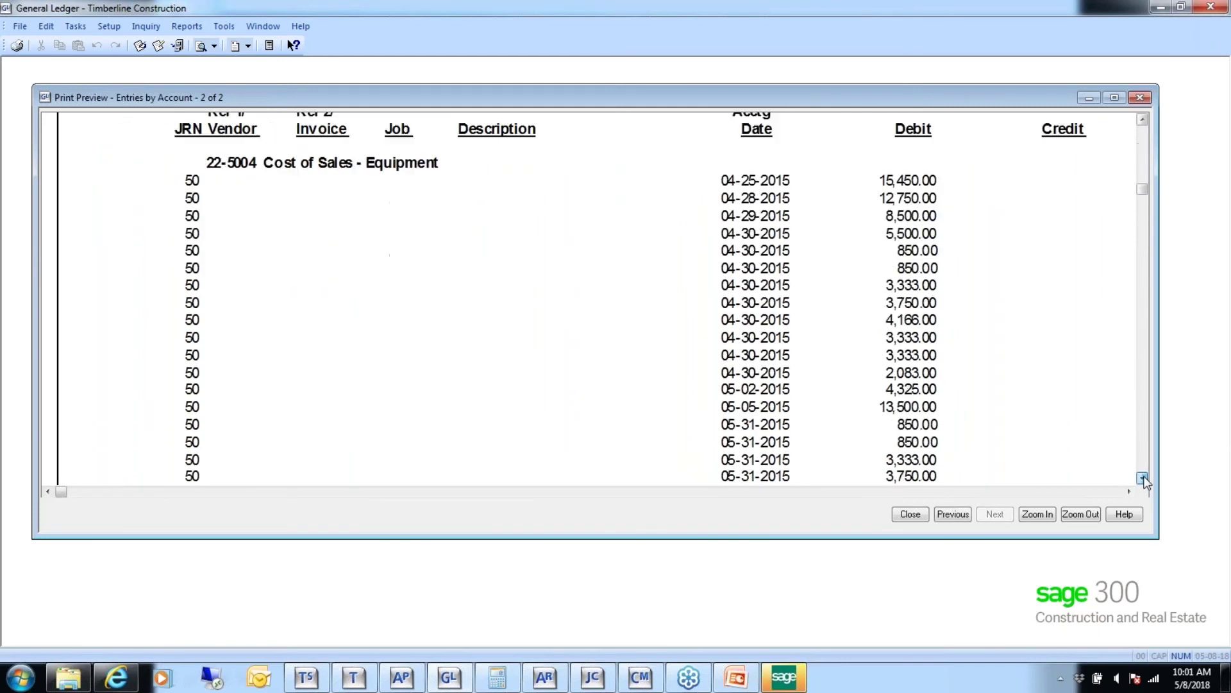
scroll(1145, 482, down, 2)
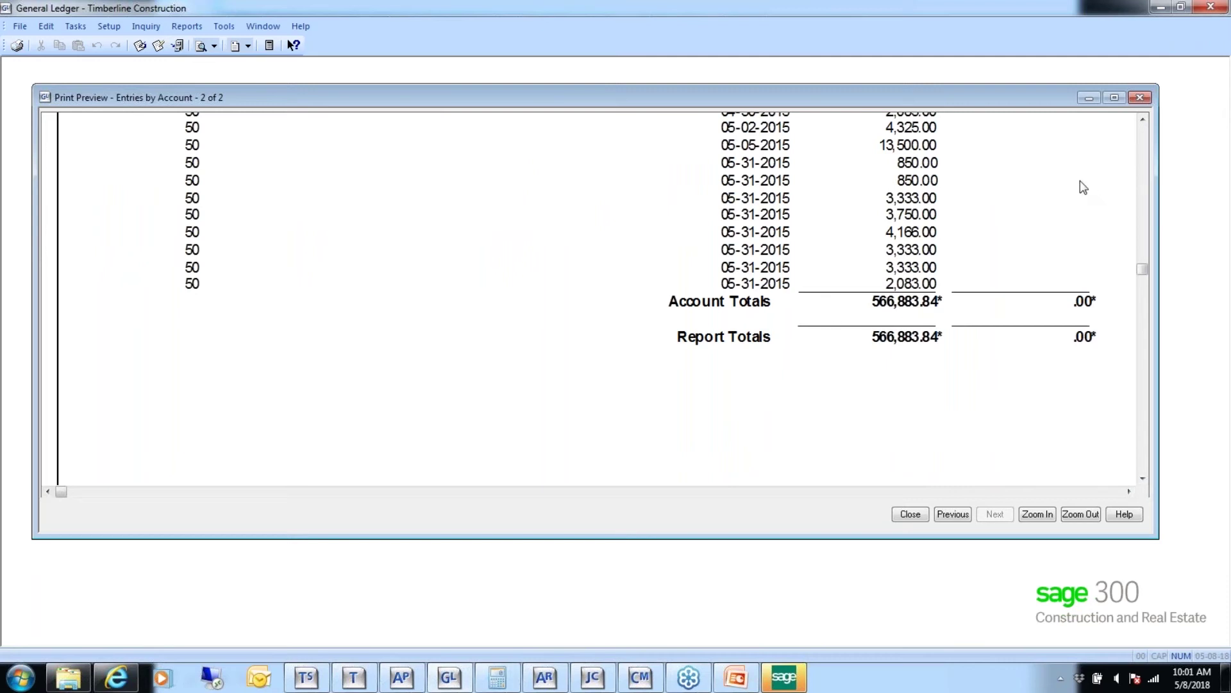
click(910, 514)
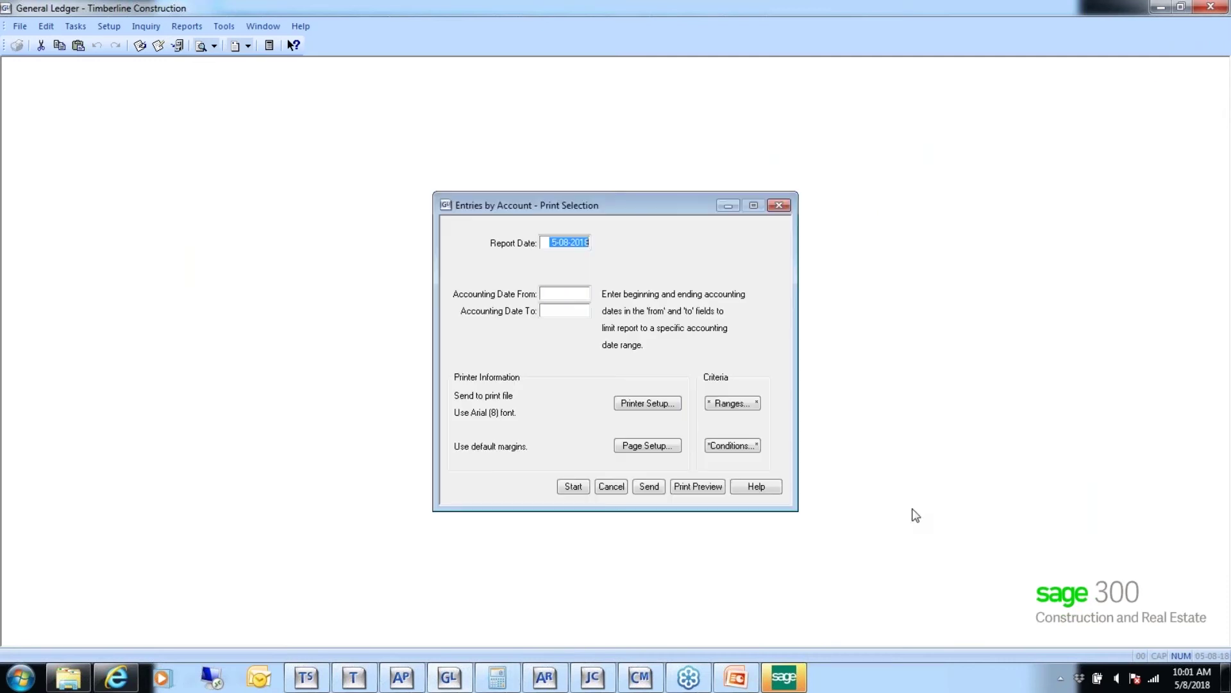
Step: Set the accounting date range to 5-01-2015 through 5-31-2015, and preview the report down to its account totals
click(546, 293)
text(050115)
key(Tab)
text(053115)
key(Tab)
click(700, 489)
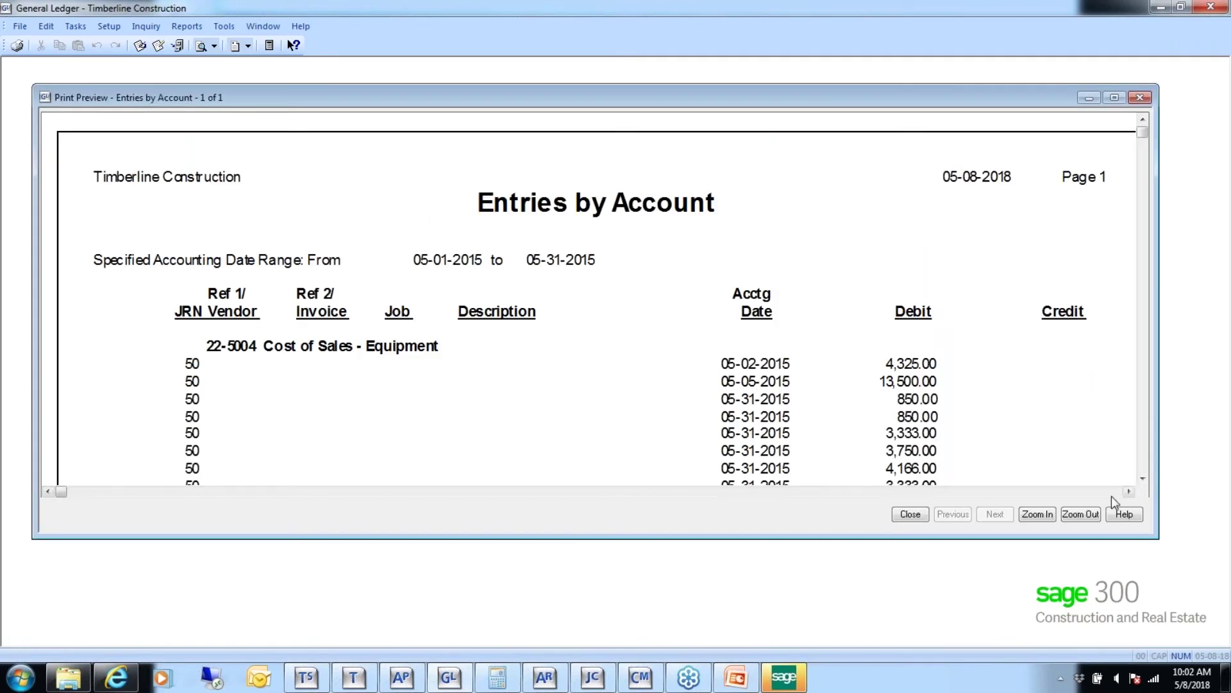
click(1142, 479)
click(1142, 478)
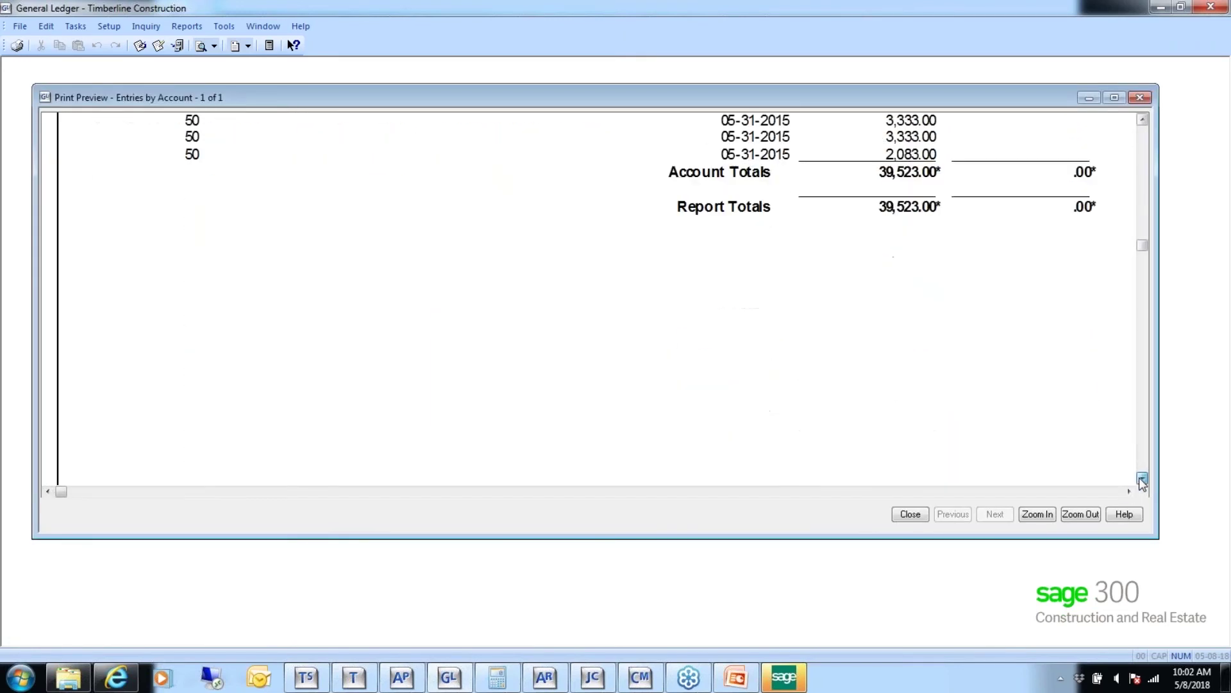
click(1144, 119)
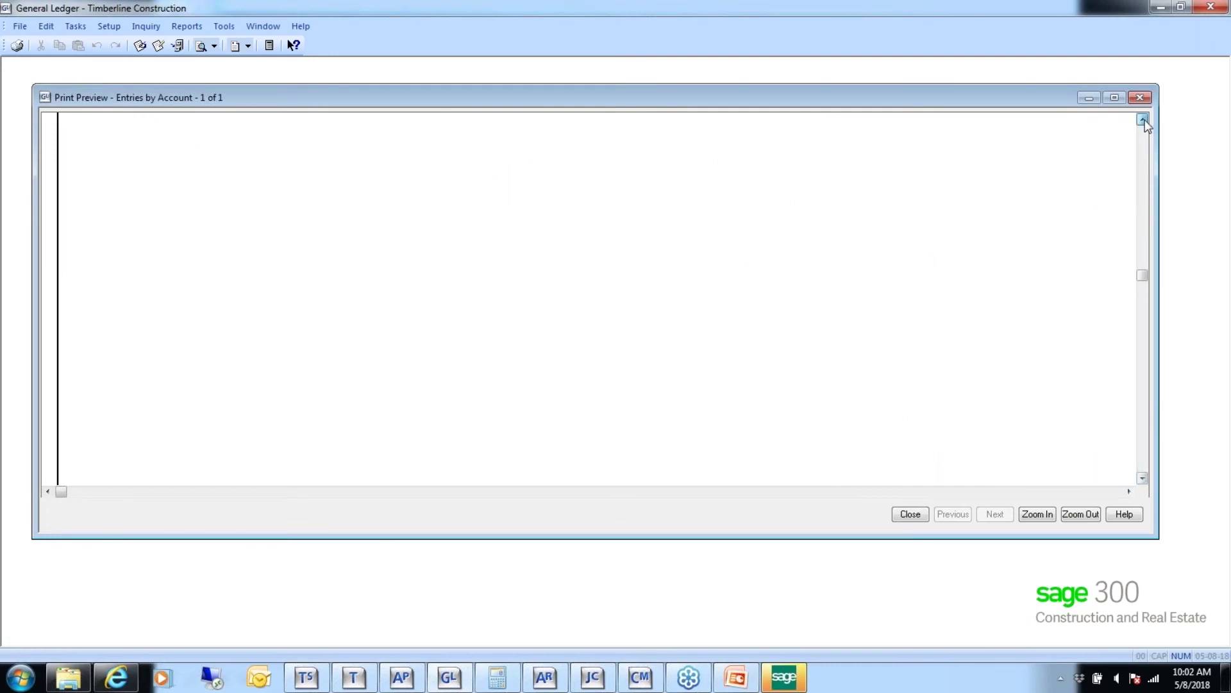
click(1143, 120)
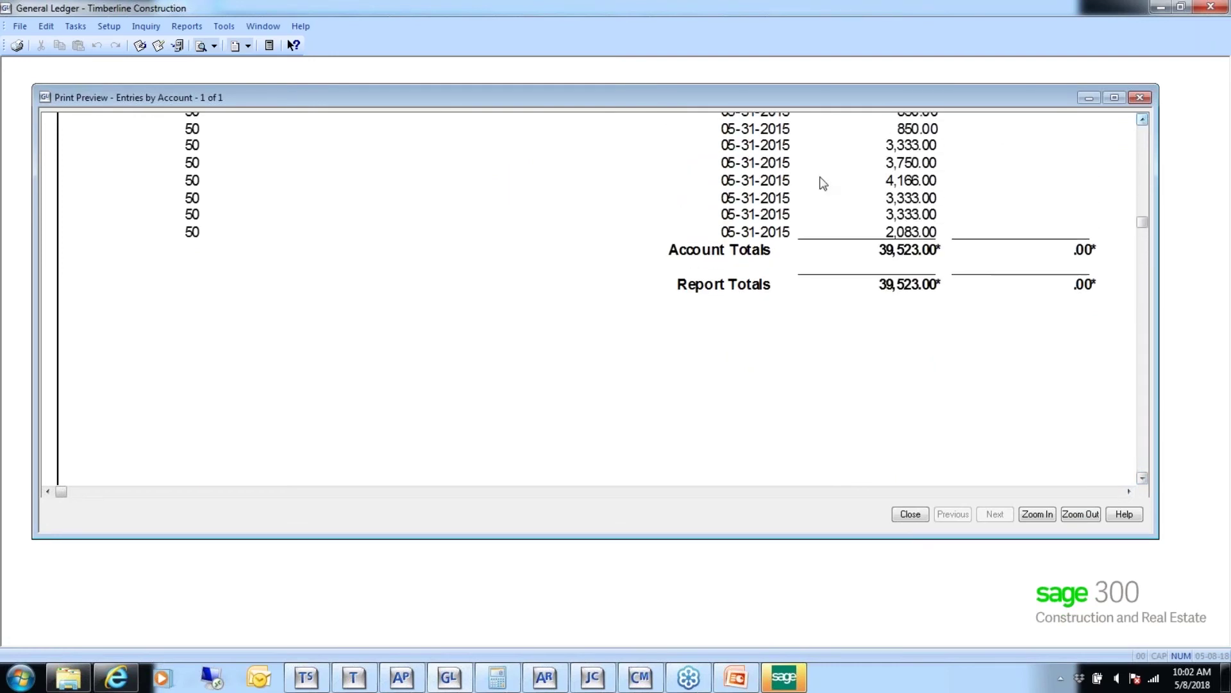
Step: Return to the JC Summary preview to compare it with the May entries, and close both report previews
mouse_move(769, 685)
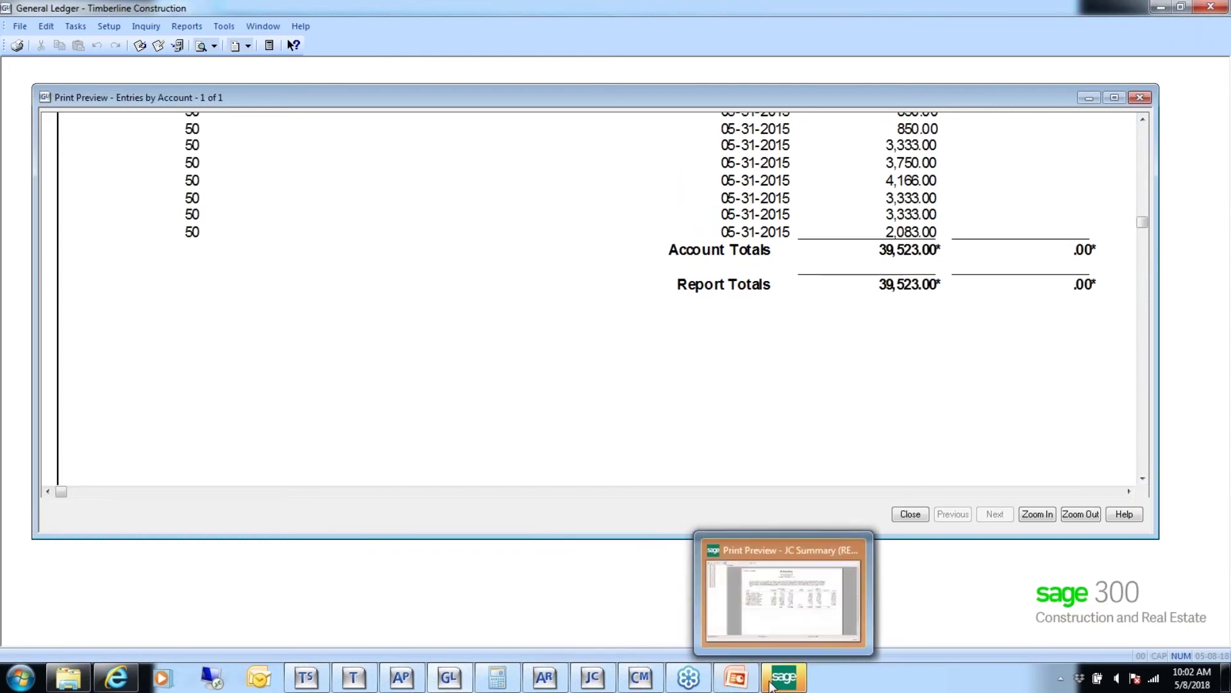
click(788, 627)
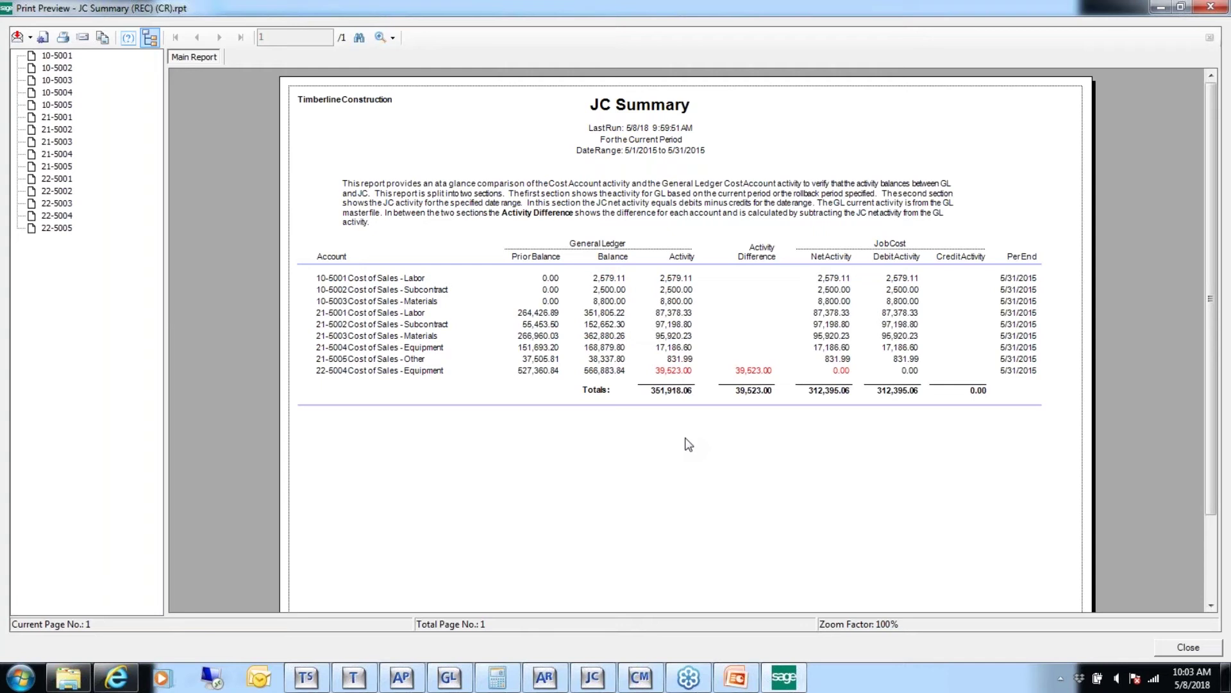
click(617, 316)
click(1185, 649)
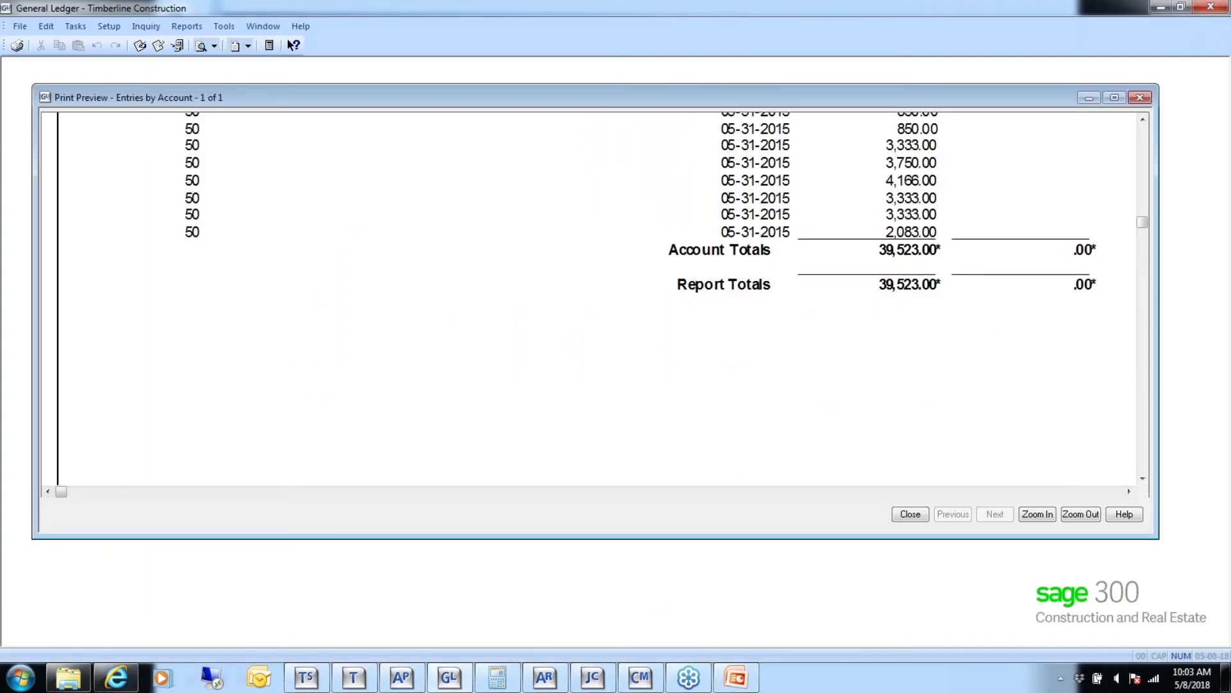
click(29, 33)
click(811, 459)
click(910, 514)
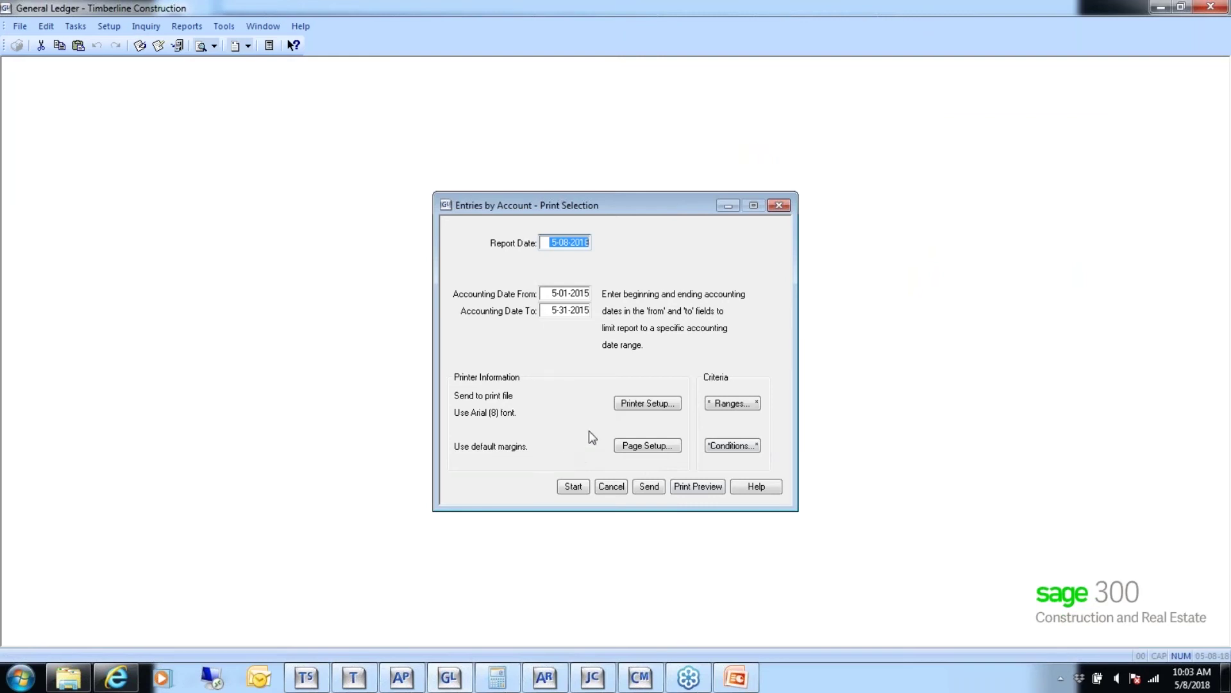
Step: Switch to the slide show and advance from the JC to GL slide to the CM to GL slide
mouse_move(589, 674)
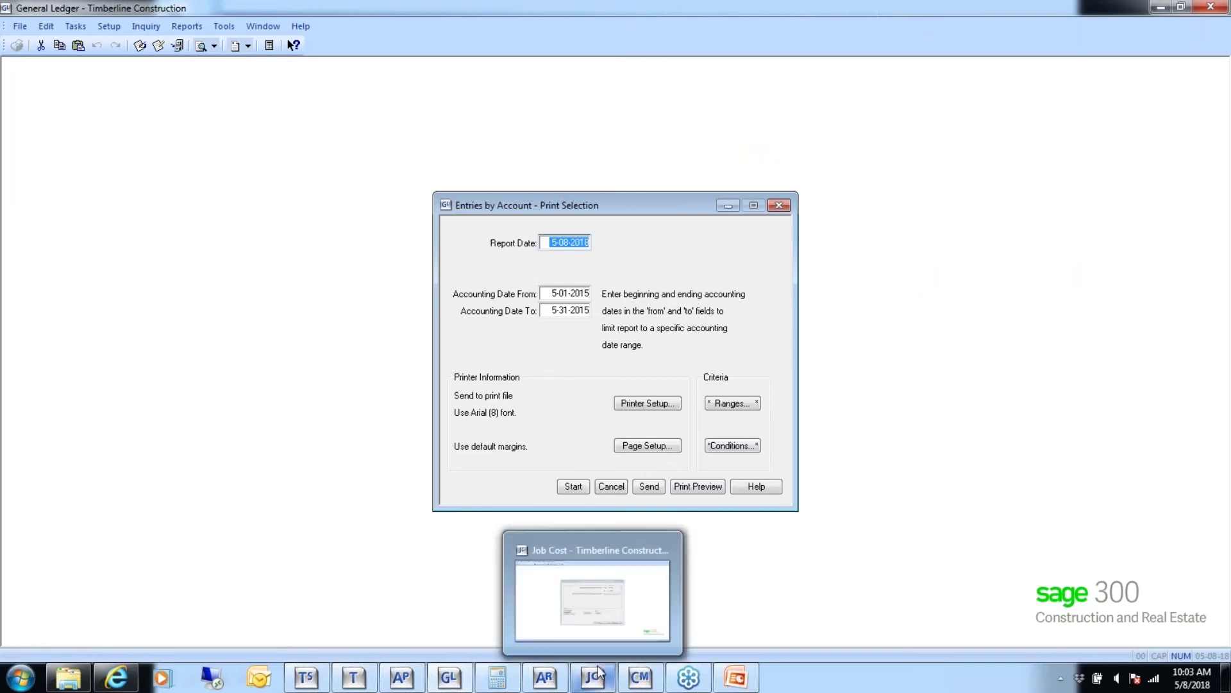
key(alt+Tab)
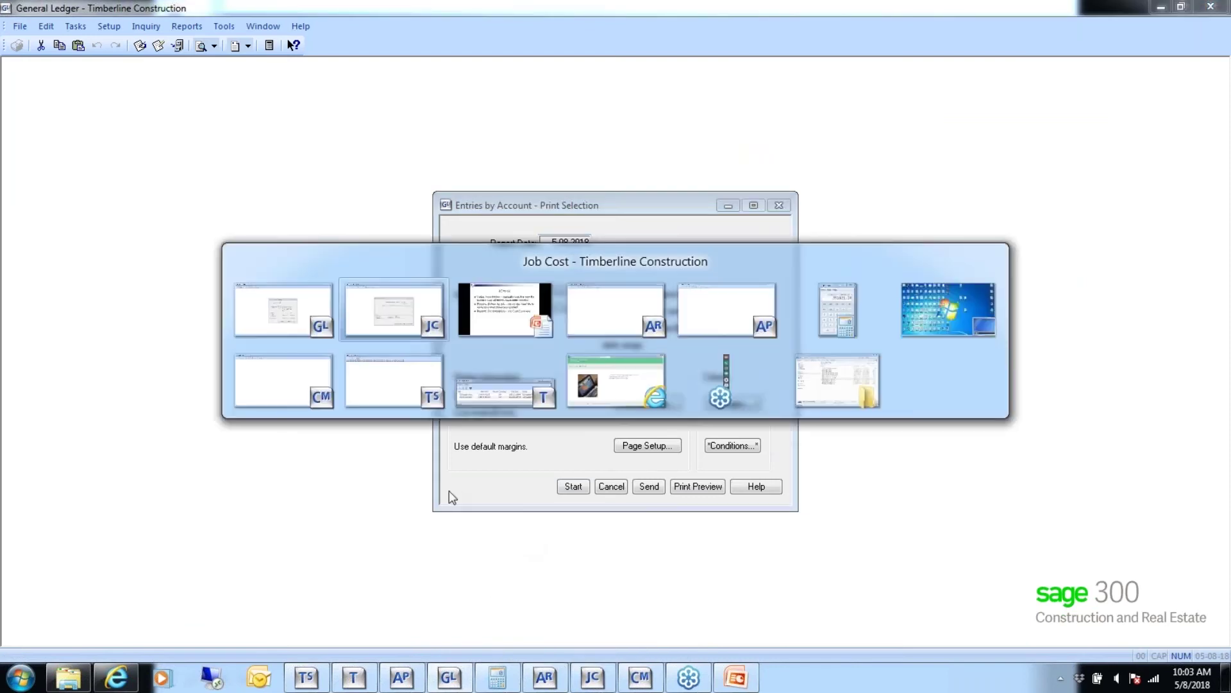
click(283, 392)
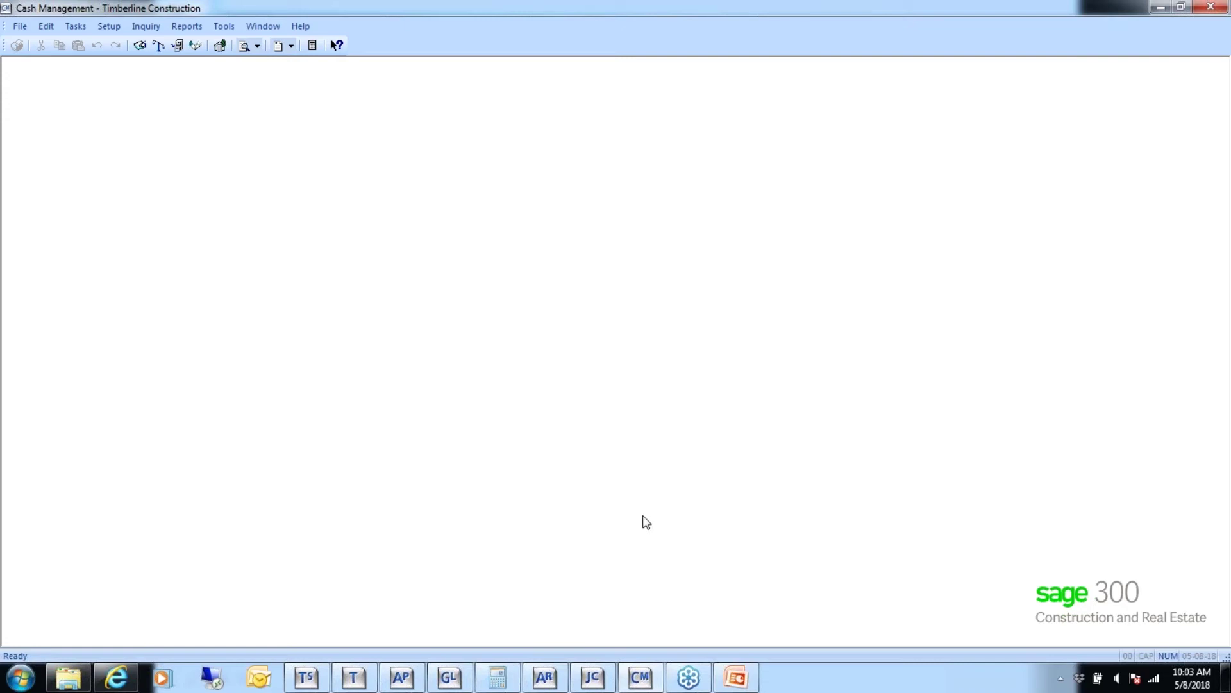
key(alt+Tab)
key(alt+Tab)
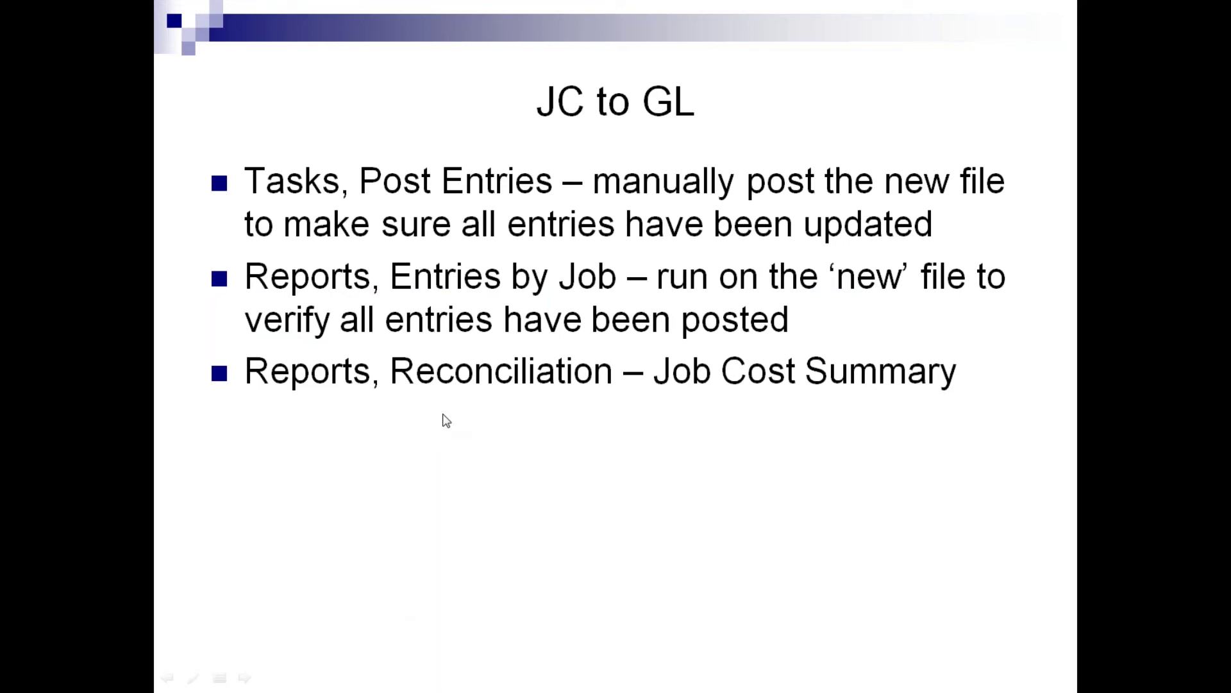
key(Right)
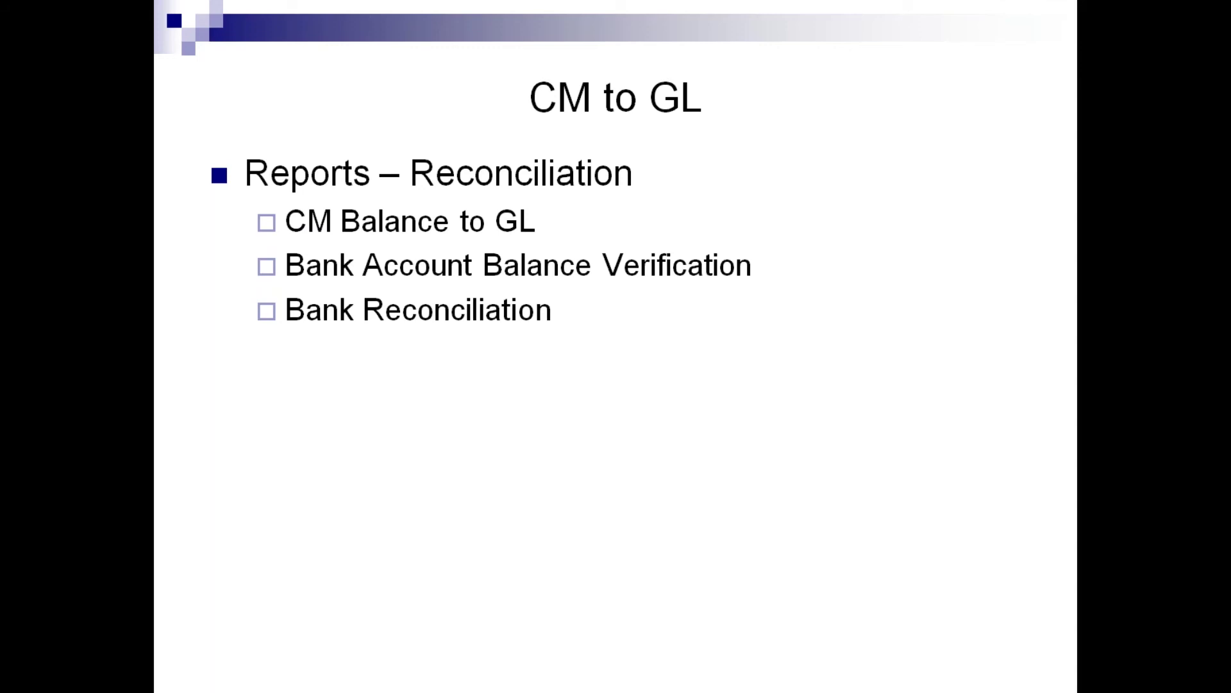
Step: Switch to Cash Management, preview the CM Balance to GL reconciliation report, and close the preview and its print selection
key(alt+Tab)
click(385, 324)
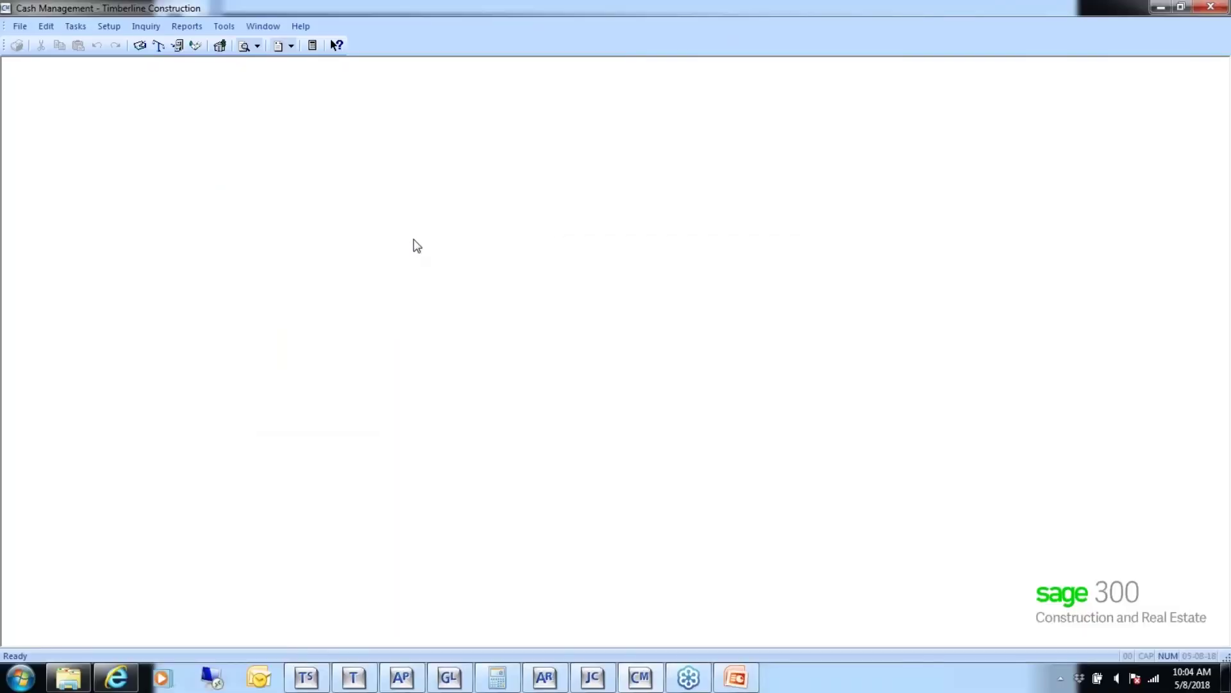
click(188, 27)
mouse_move(200, 106)
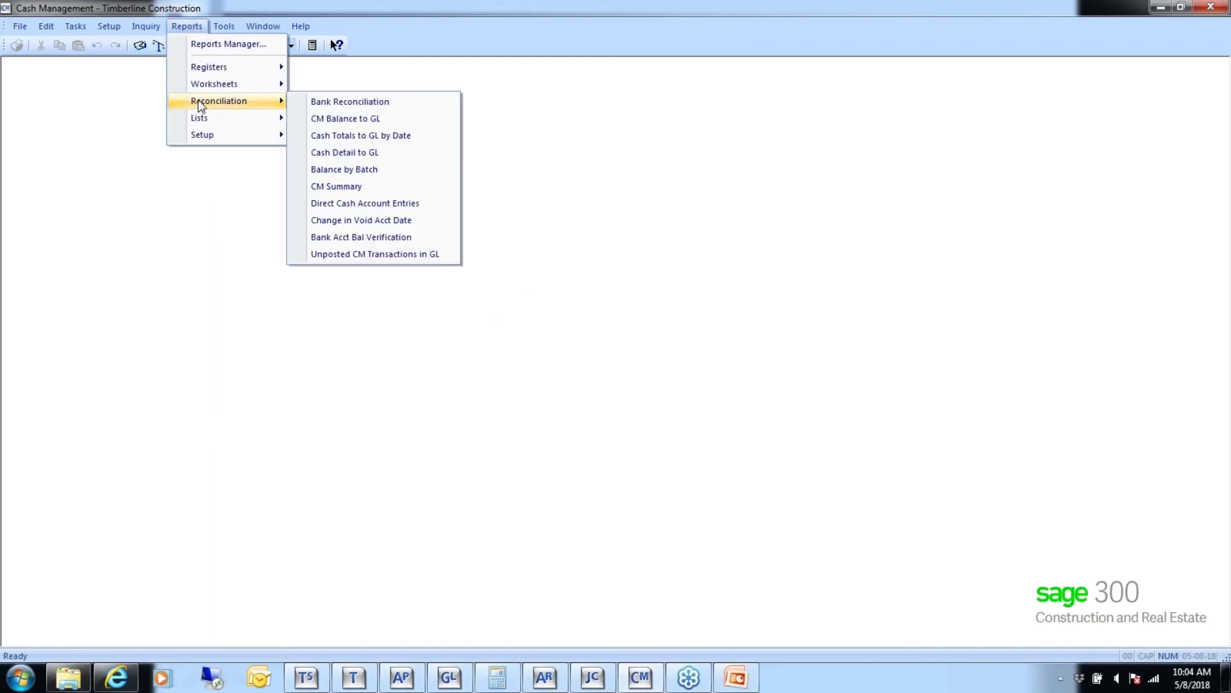
click(333, 119)
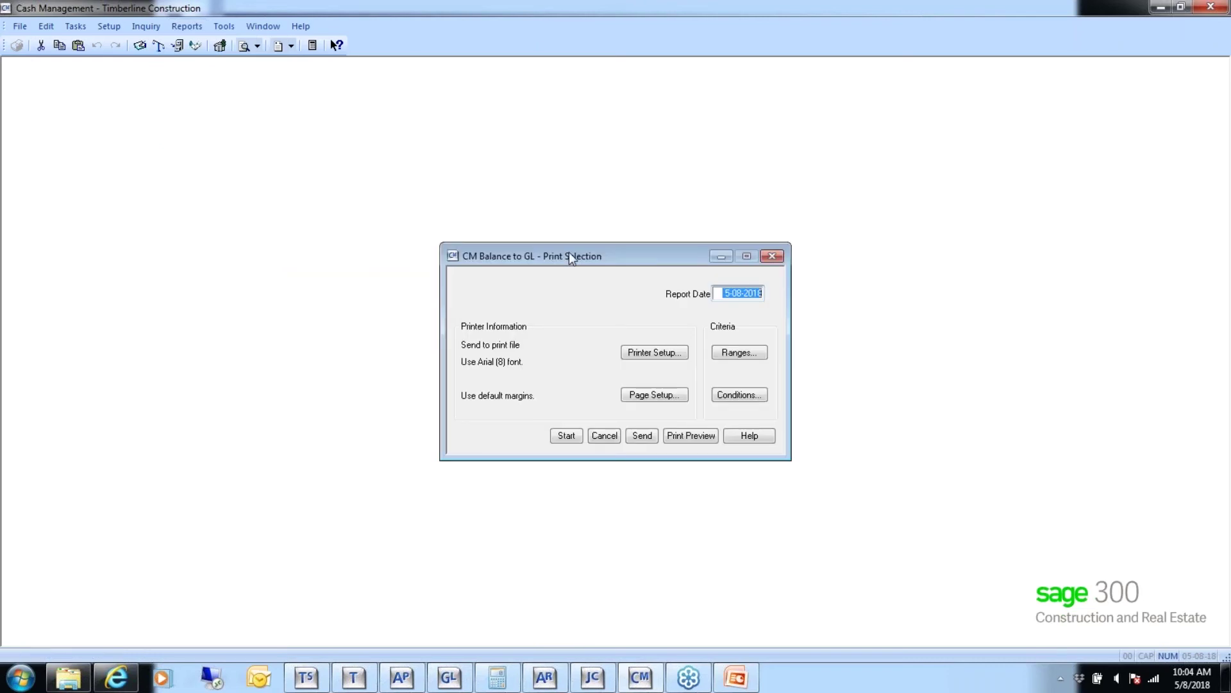
click(688, 438)
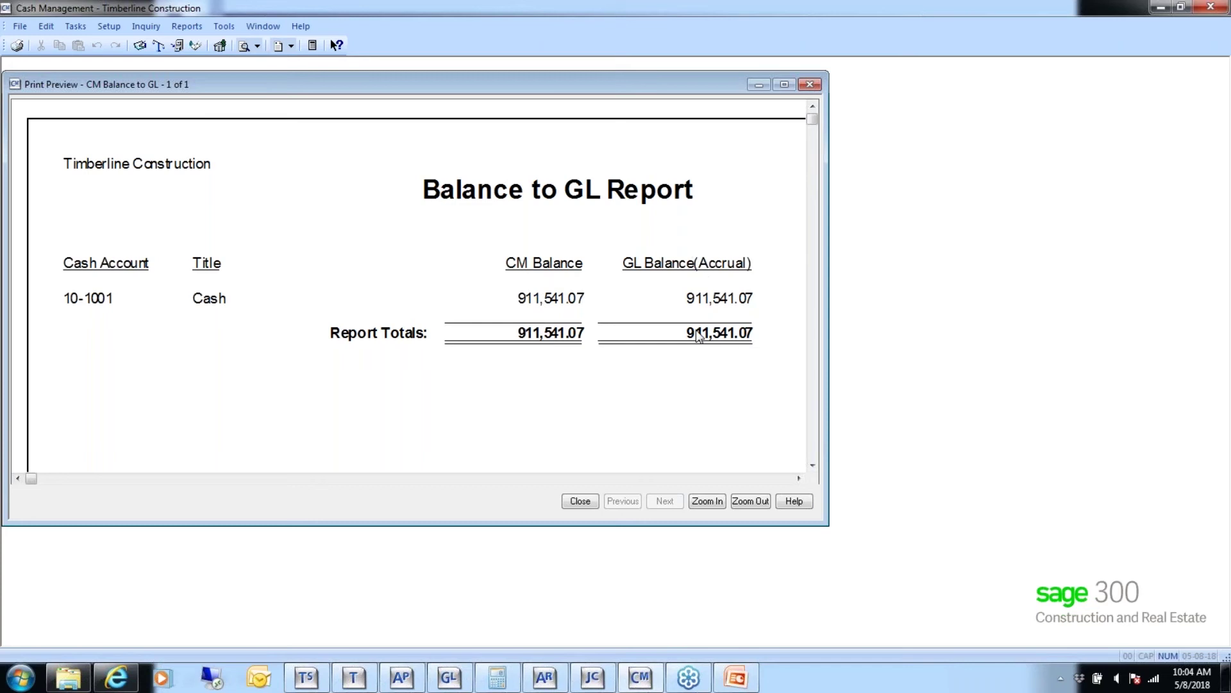
click(581, 501)
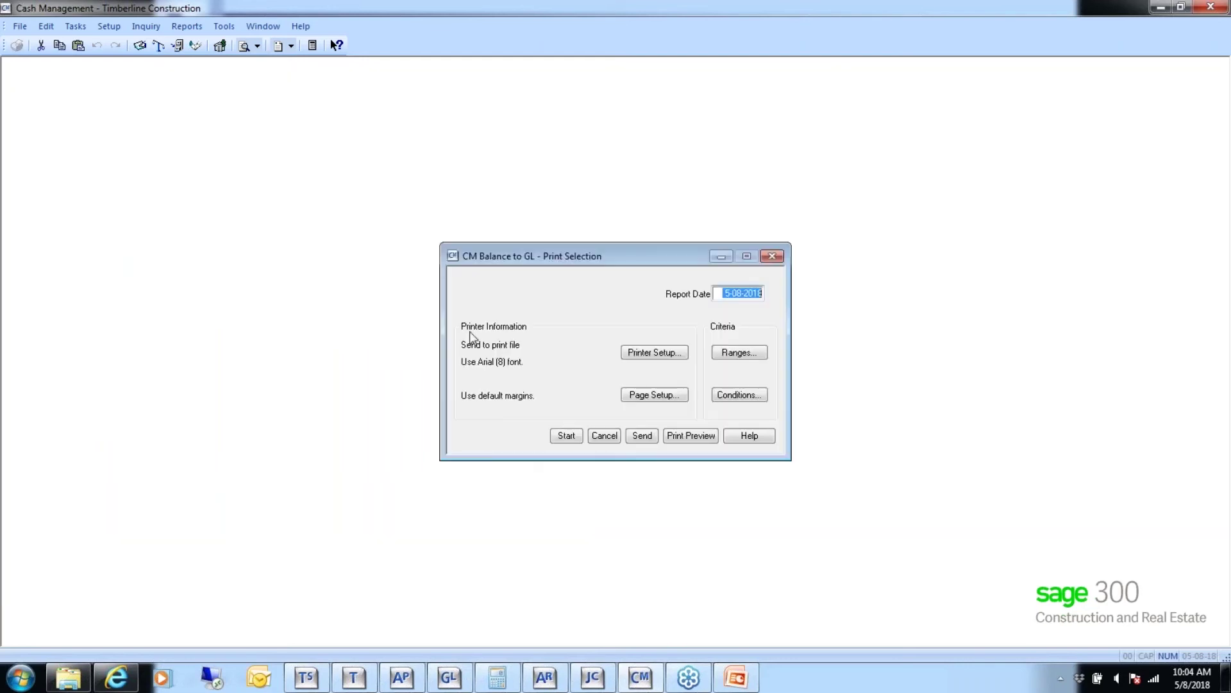
click(603, 436)
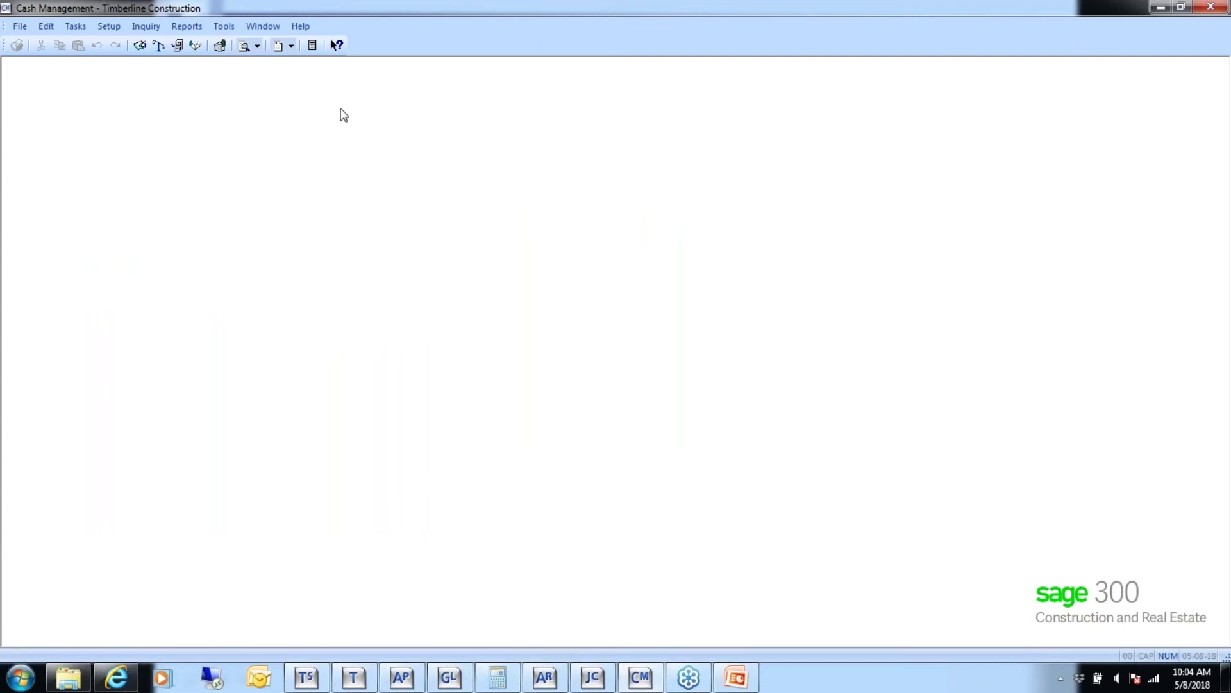
Step: Preview the Bank Acct Bal Verification report from the Register transaction file, and review the First and First - PR accounts
click(189, 26)
mouse_move(199, 105)
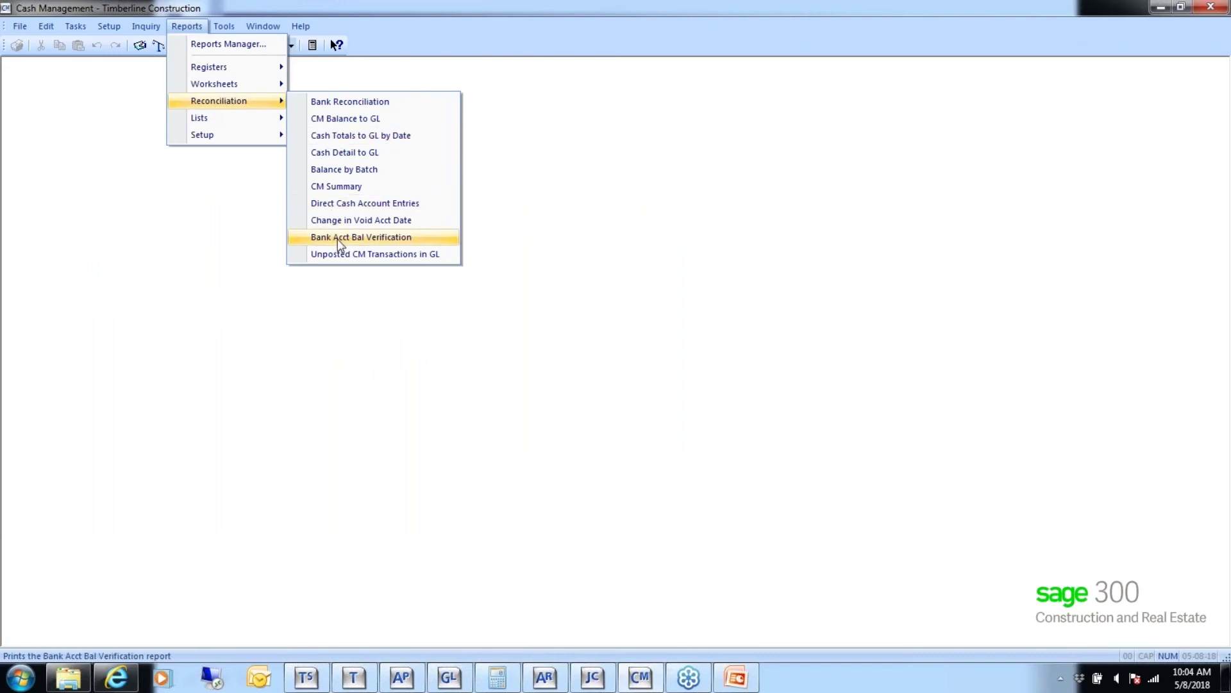
click(388, 239)
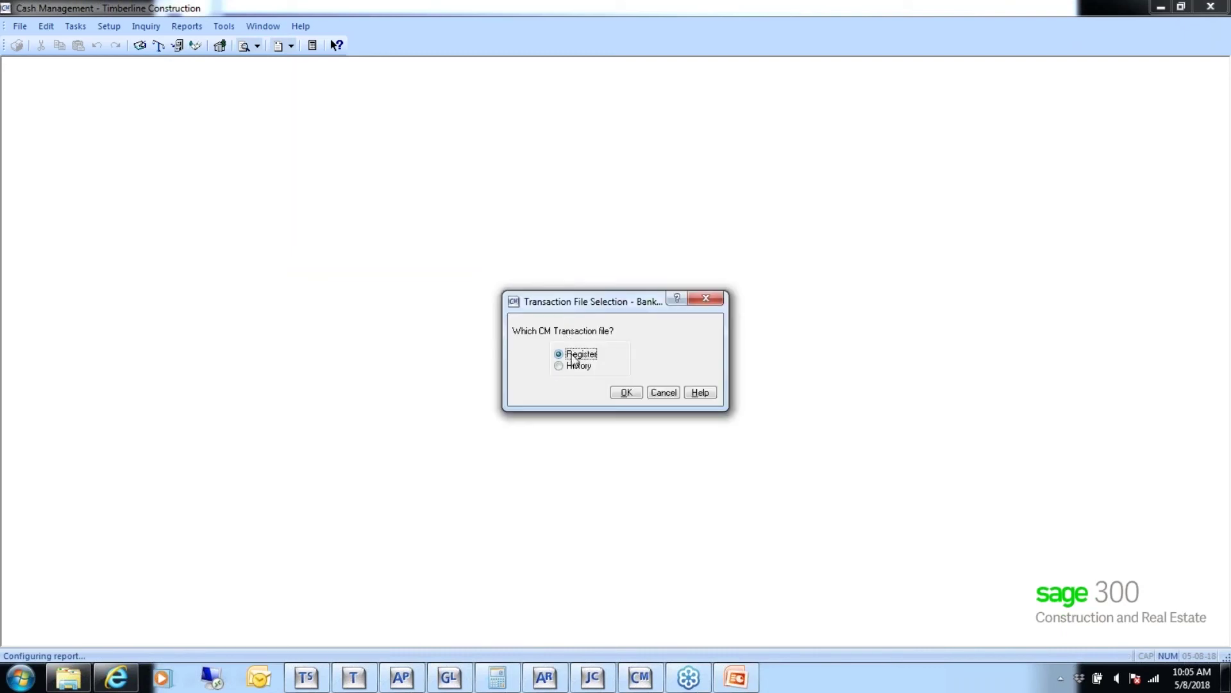
click(625, 393)
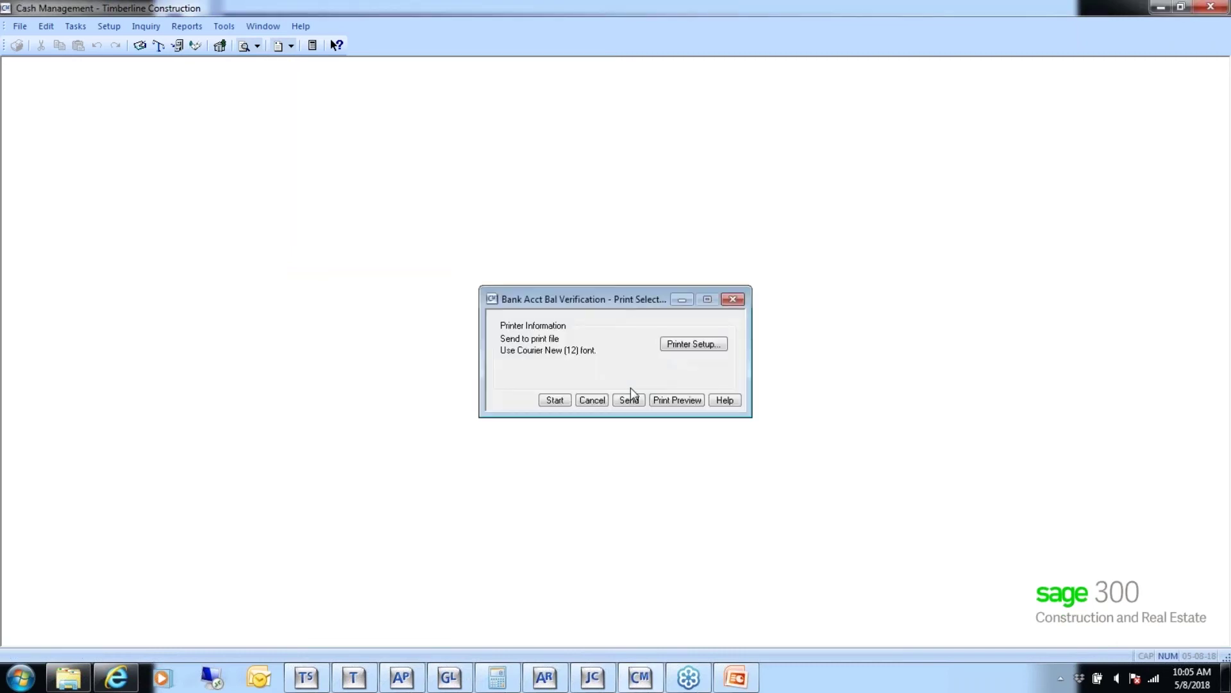
click(678, 401)
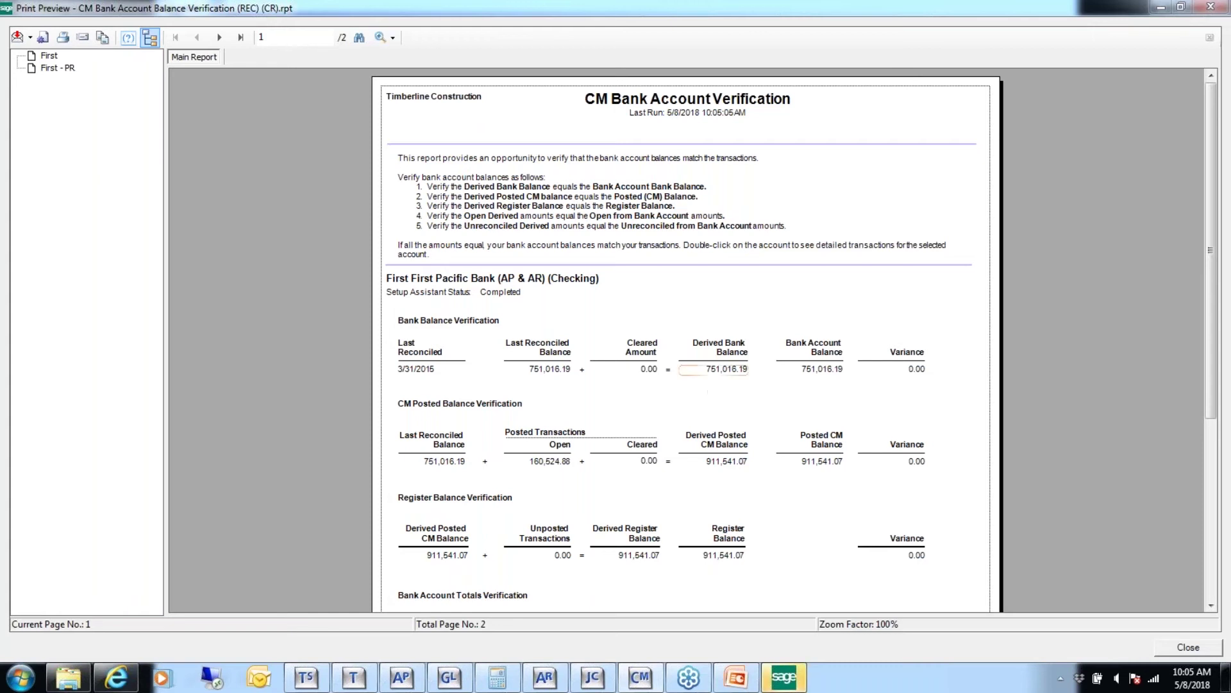
click(884, 355)
click(560, 323)
click(46, 70)
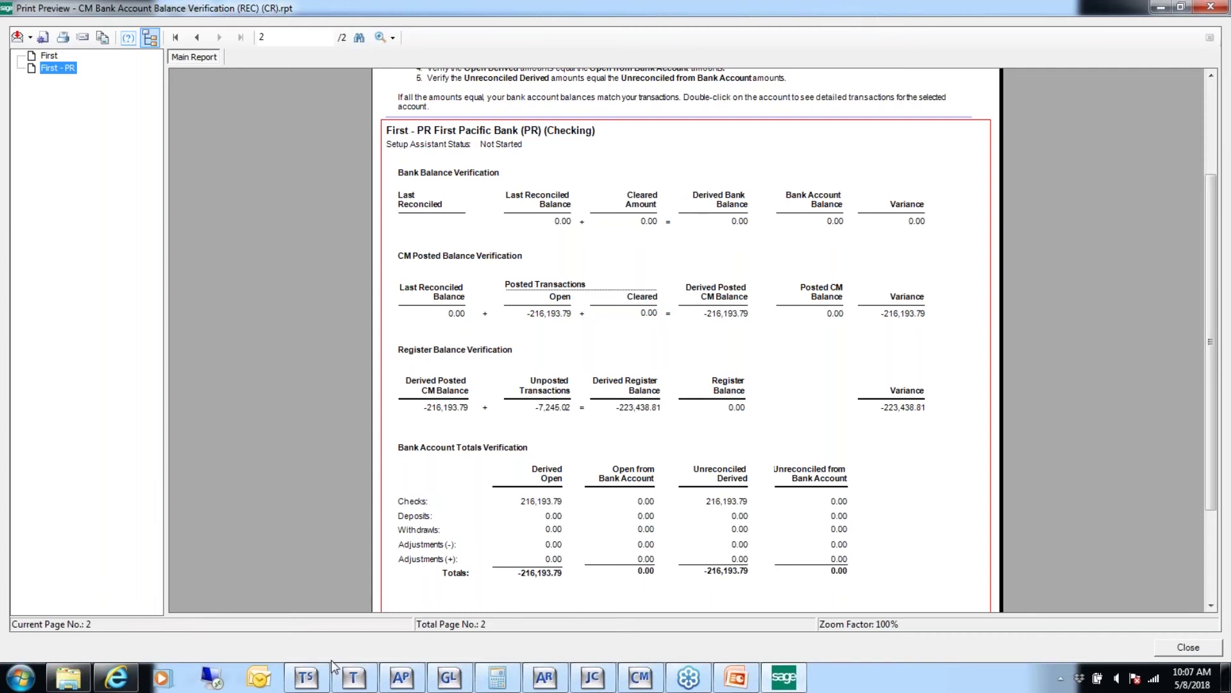
click(533, 678)
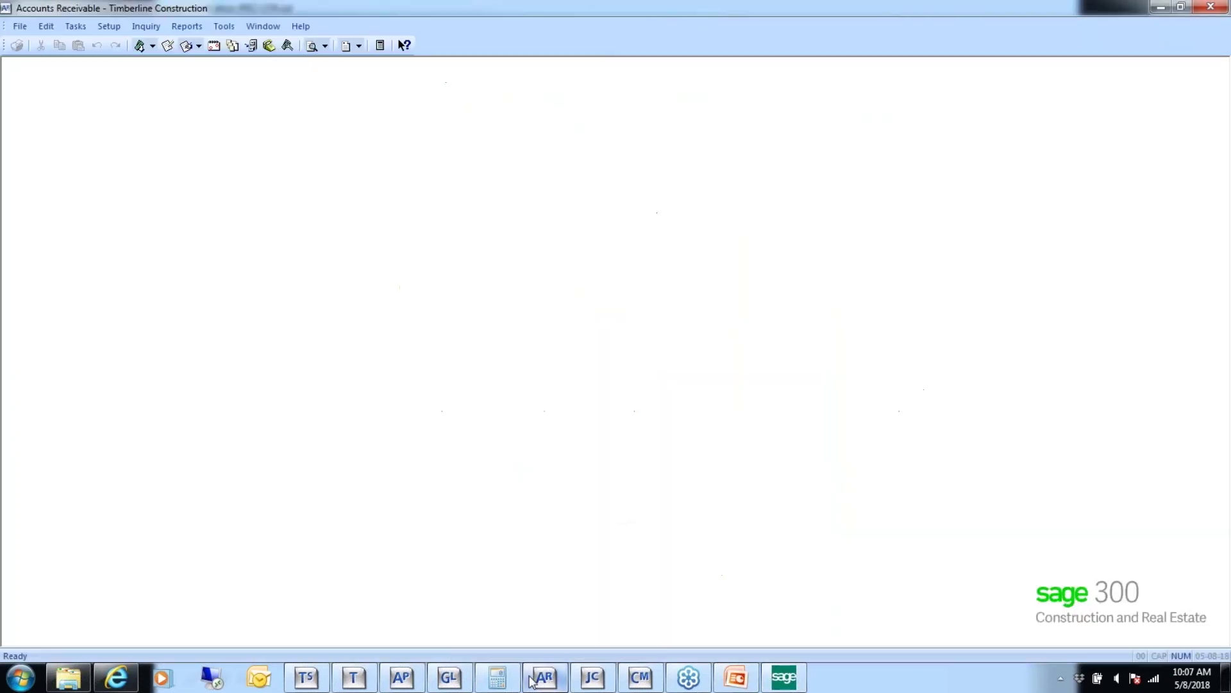
click(194, 26)
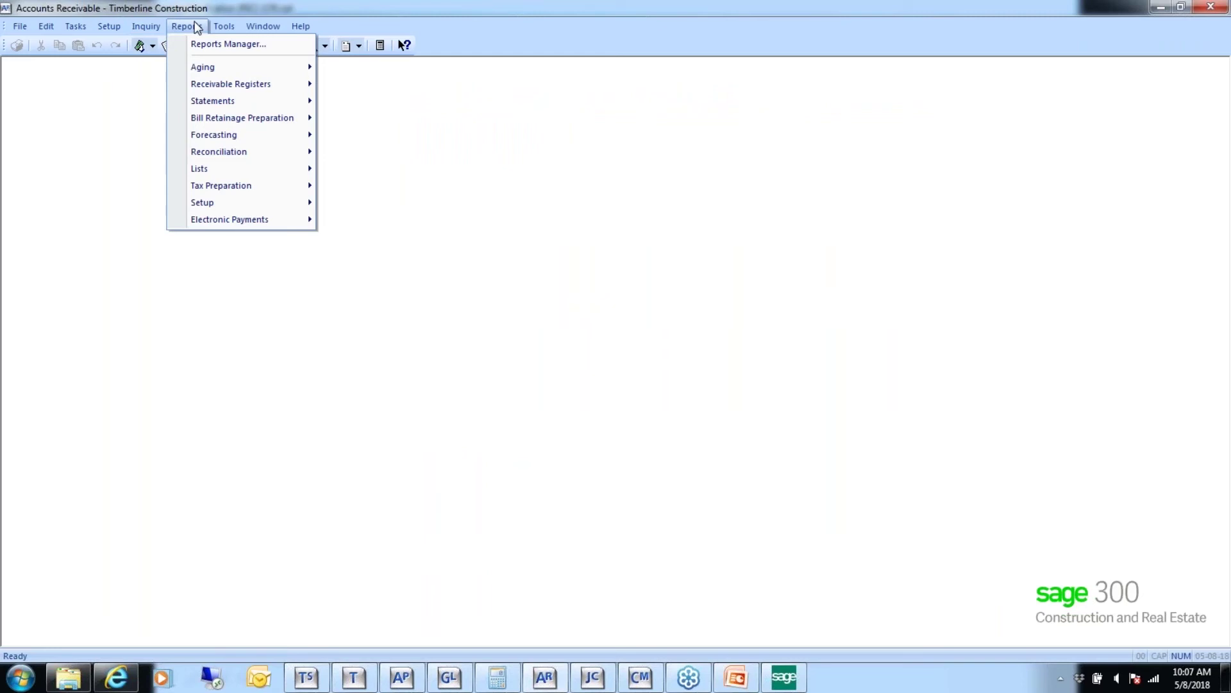
mouse_move(198, 73)
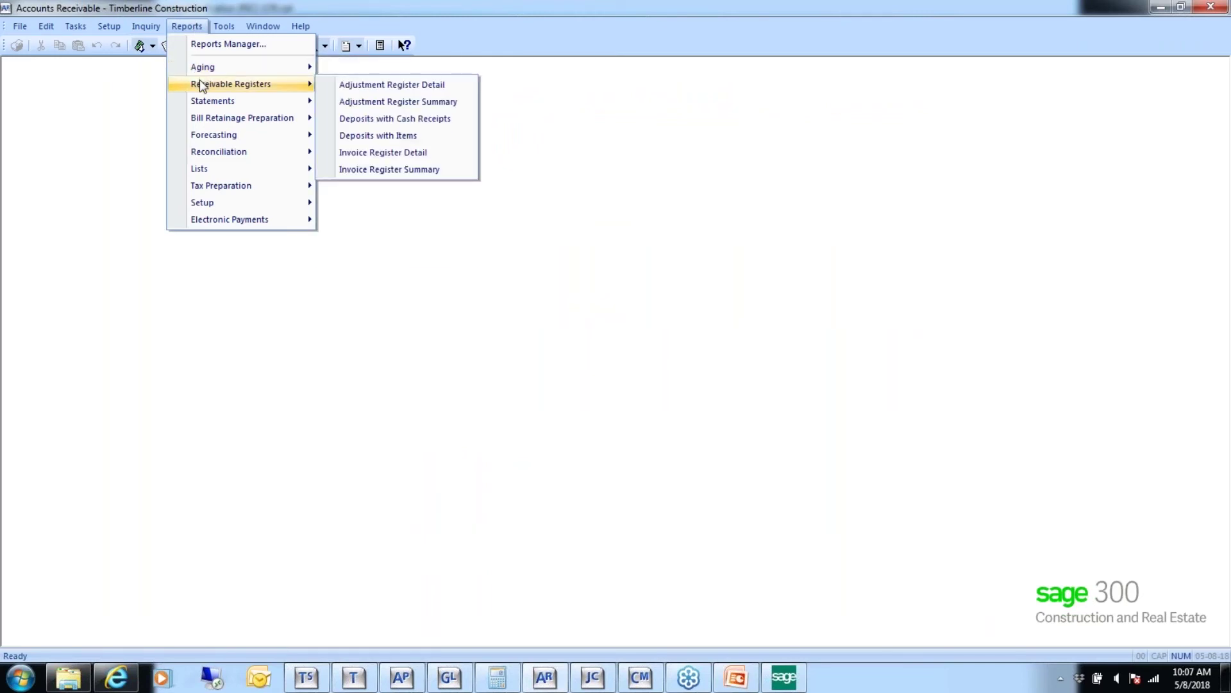
mouse_move(210, 188)
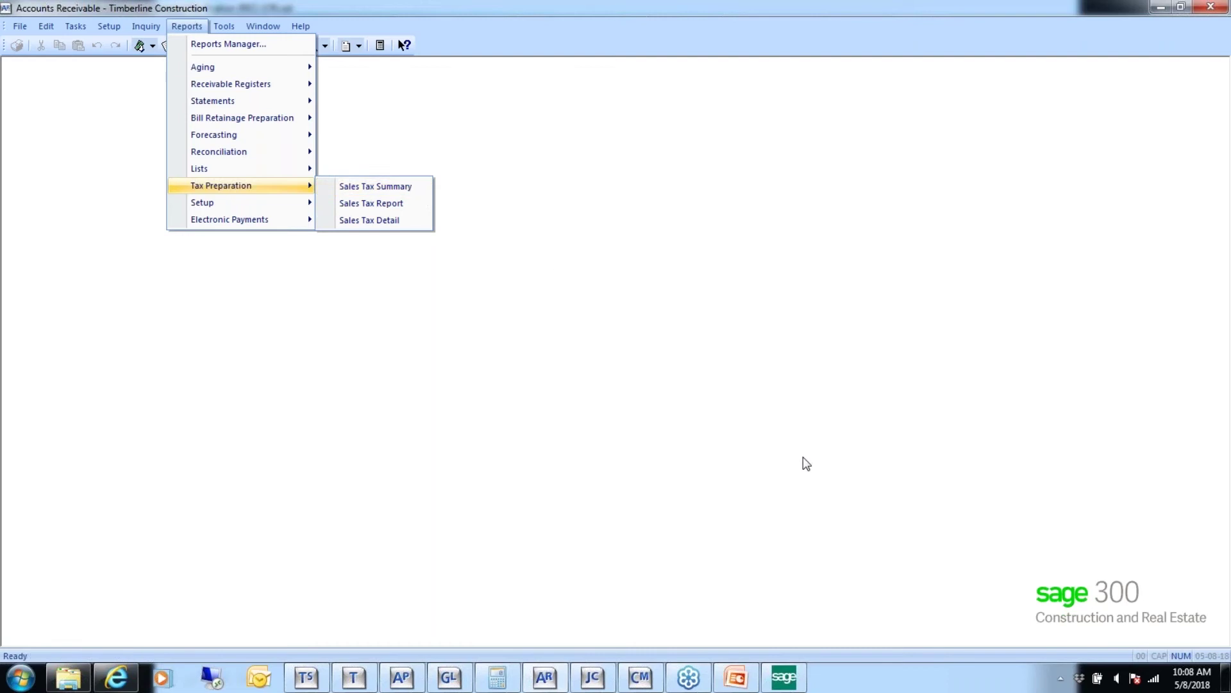
click(642, 677)
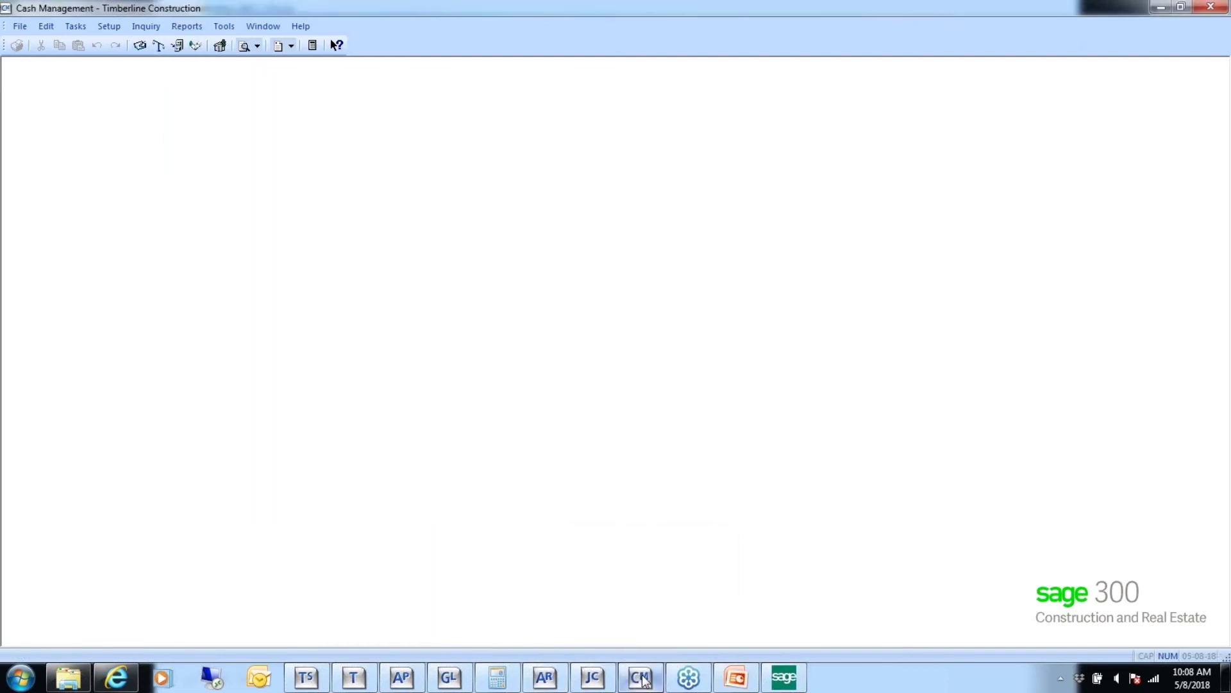
Step: Return to the bank account verification preview, check the First - PR variances, and close the preview and its print selection
click(784, 678)
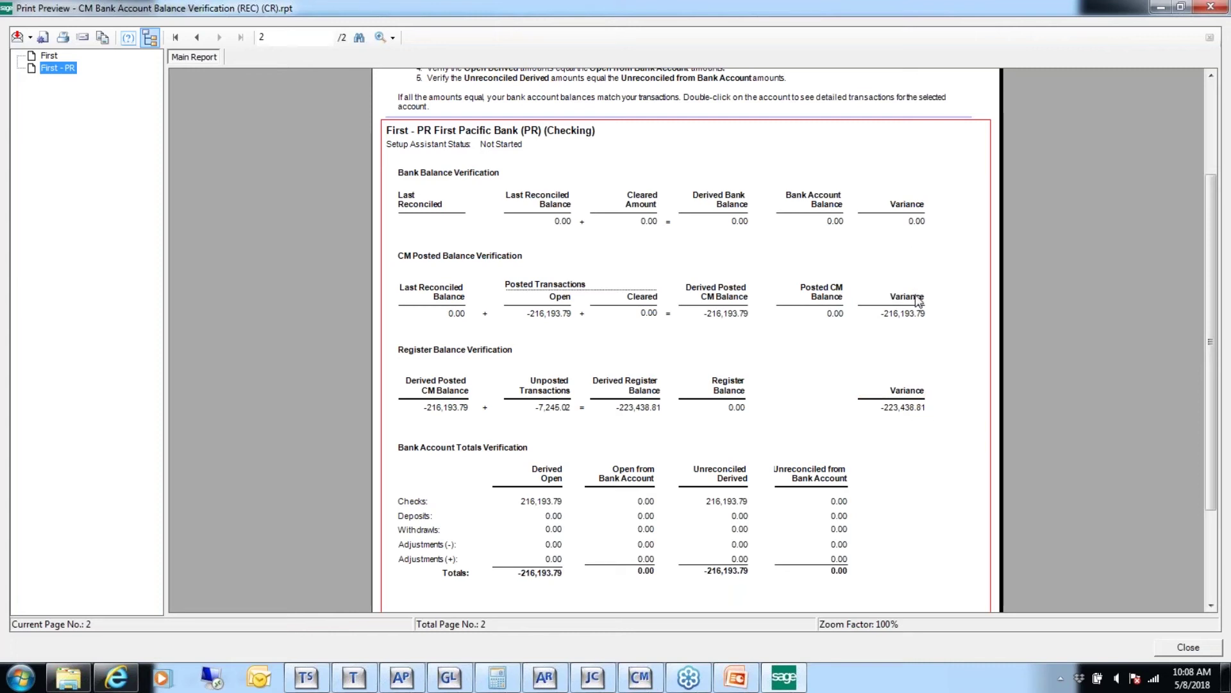
click(923, 315)
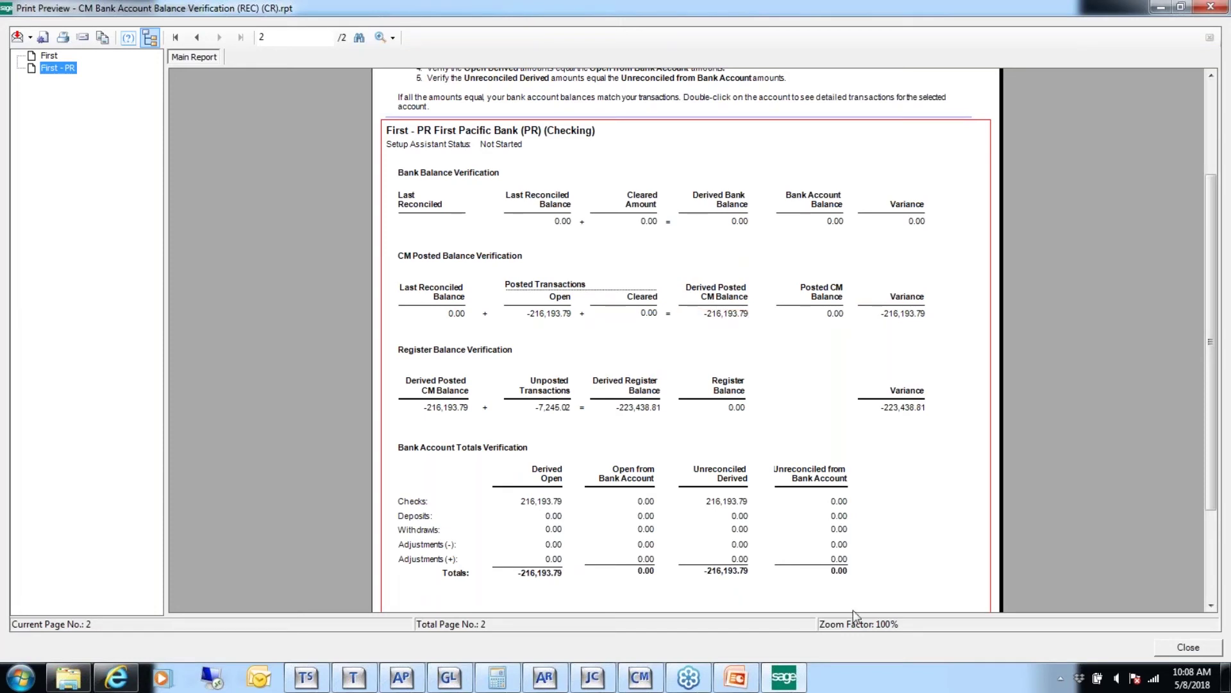
click(1188, 649)
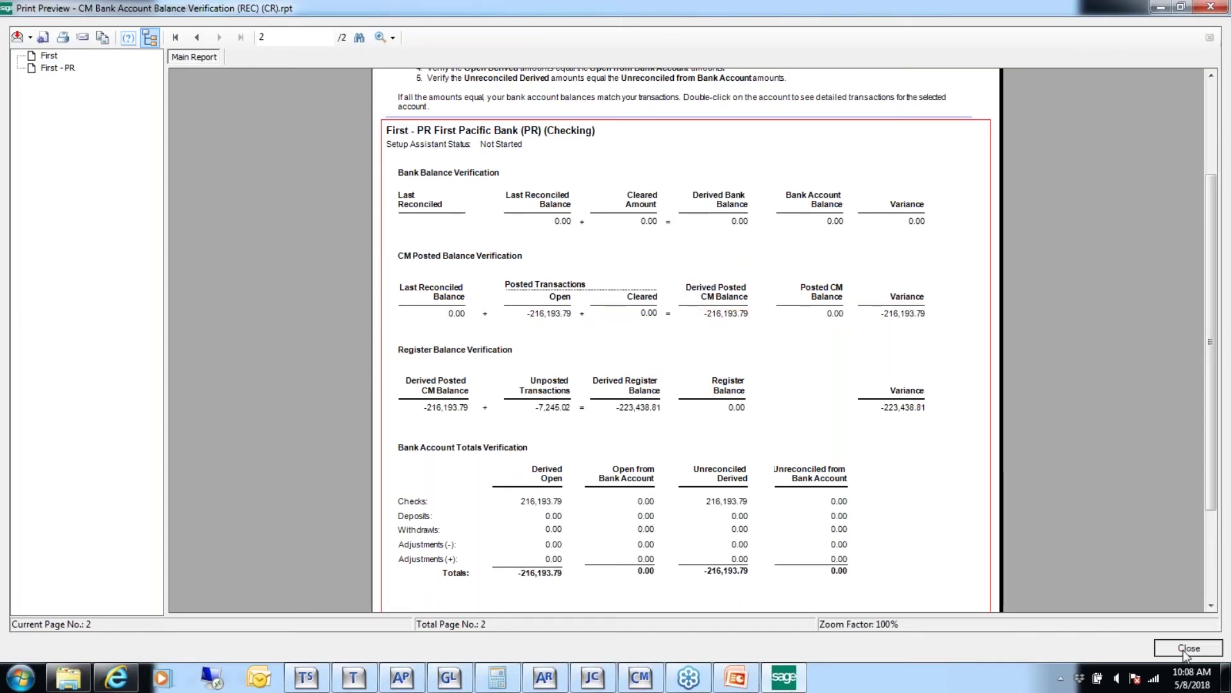
click(589, 401)
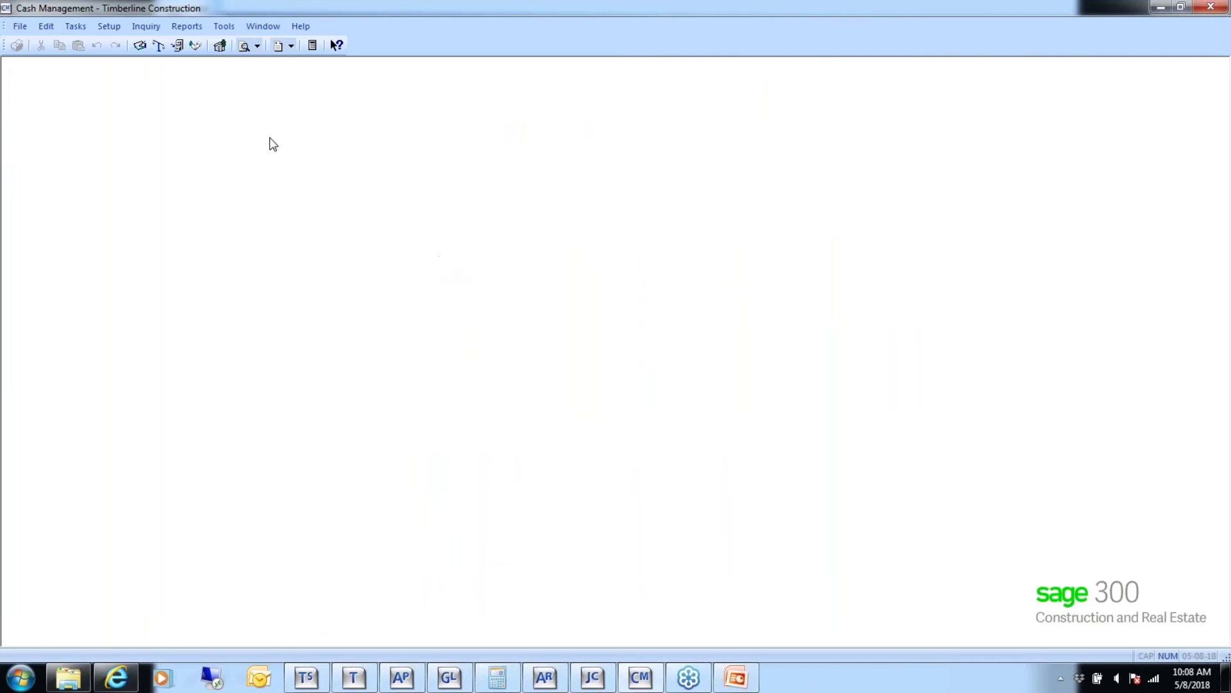
Step: Check the general auditing settings in the Cash Management options and close the dialog
click(222, 26)
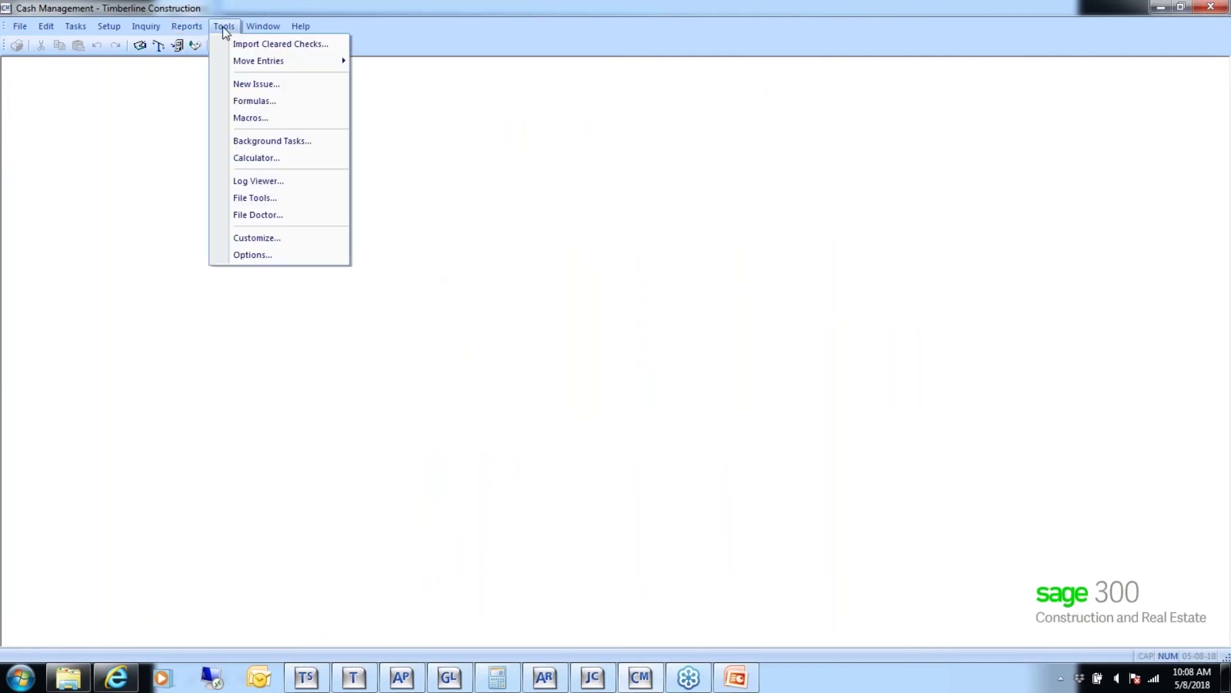
click(268, 258)
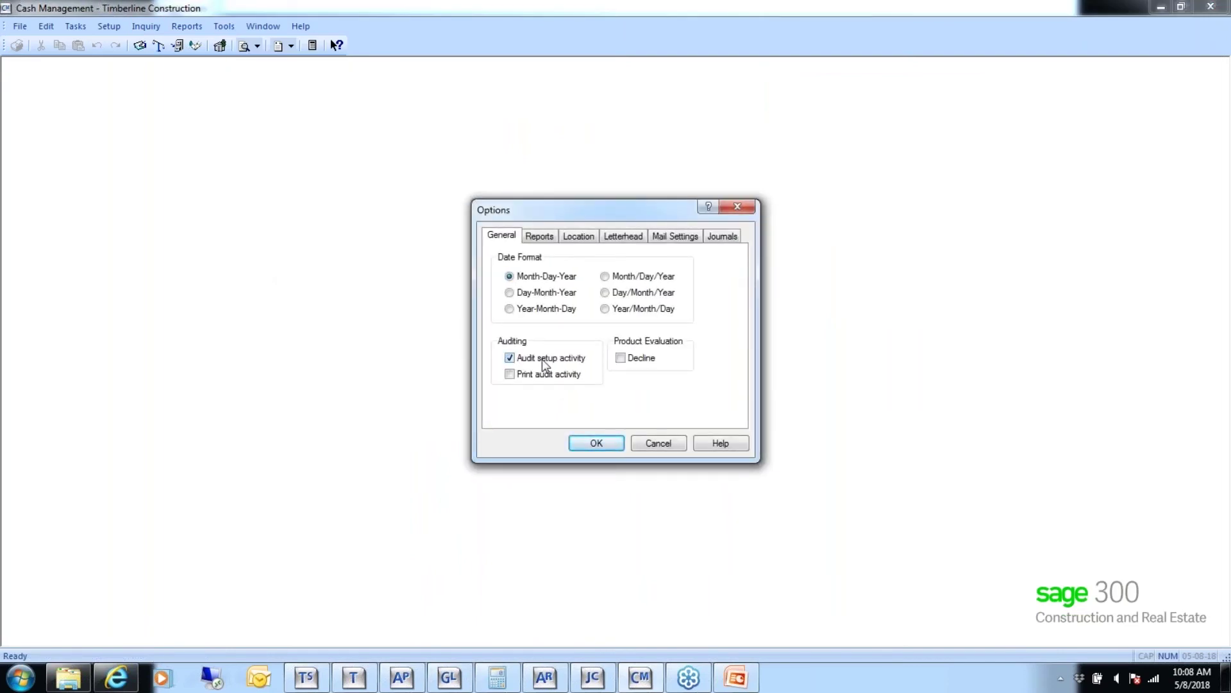
click(587, 443)
Step: Open the Bank Accounts setup and display the First - PR account's general balances
click(108, 26)
click(118, 60)
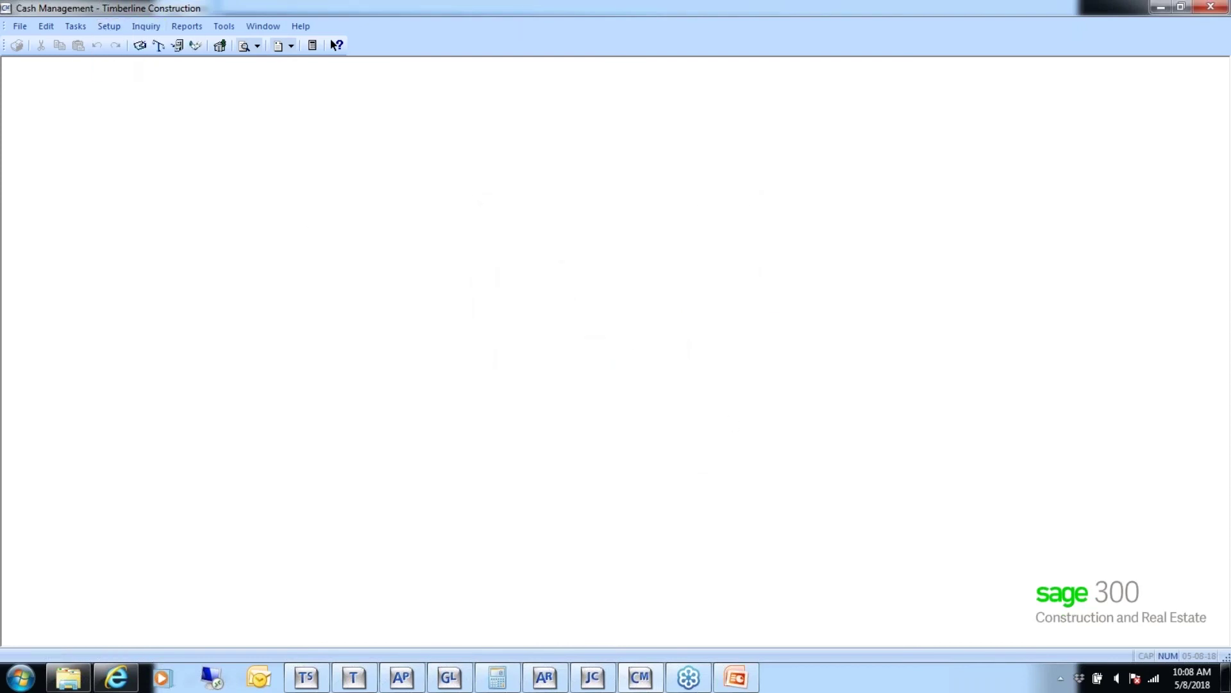
click(519, 230)
click(492, 272)
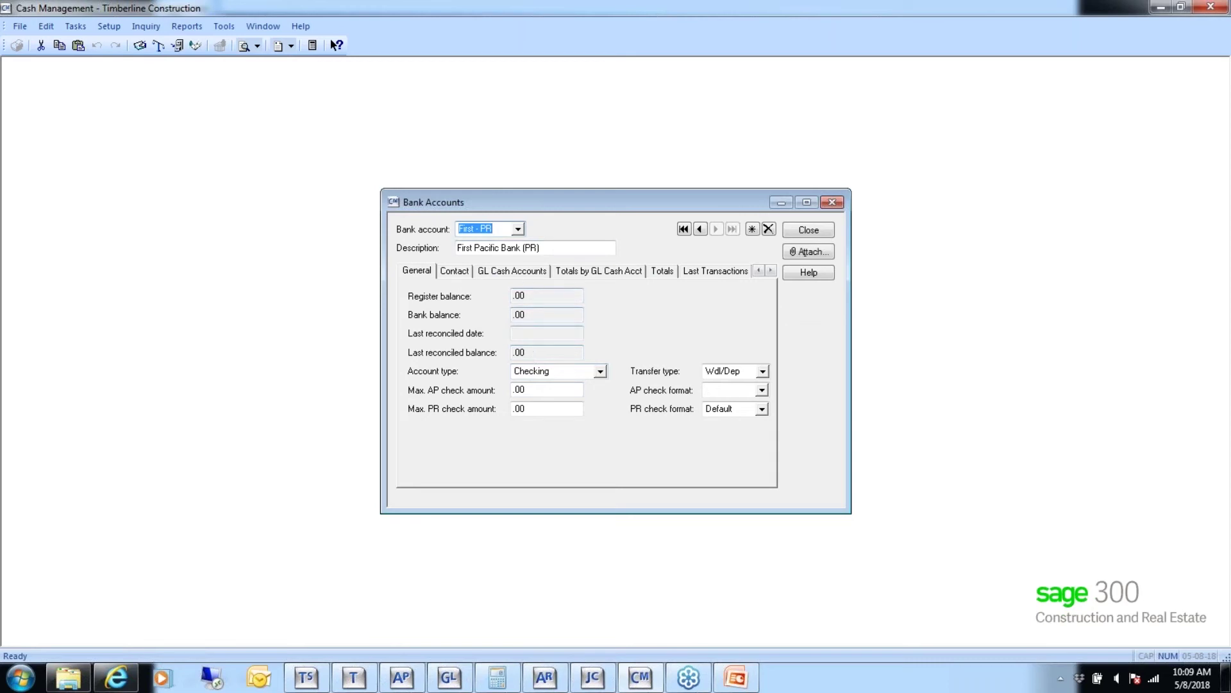
Step: Display the First bank account, review its totals by GL cash account, and close the Bank Accounts setup
click(518, 229)
click(503, 256)
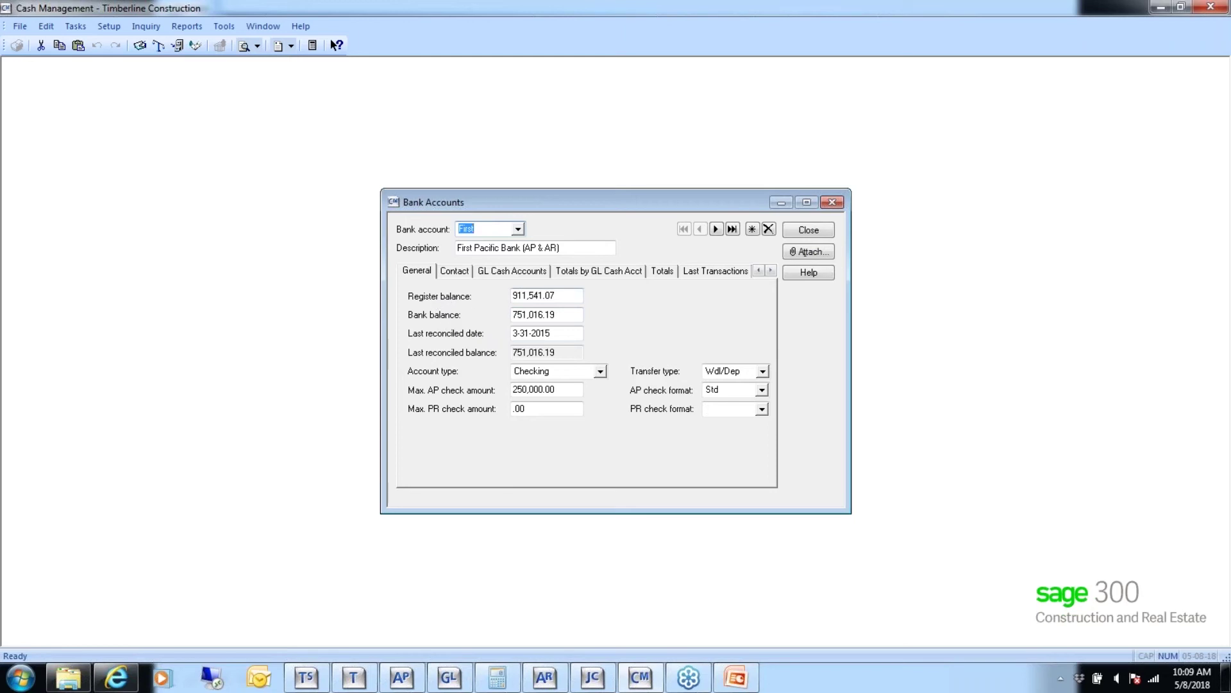
click(589, 272)
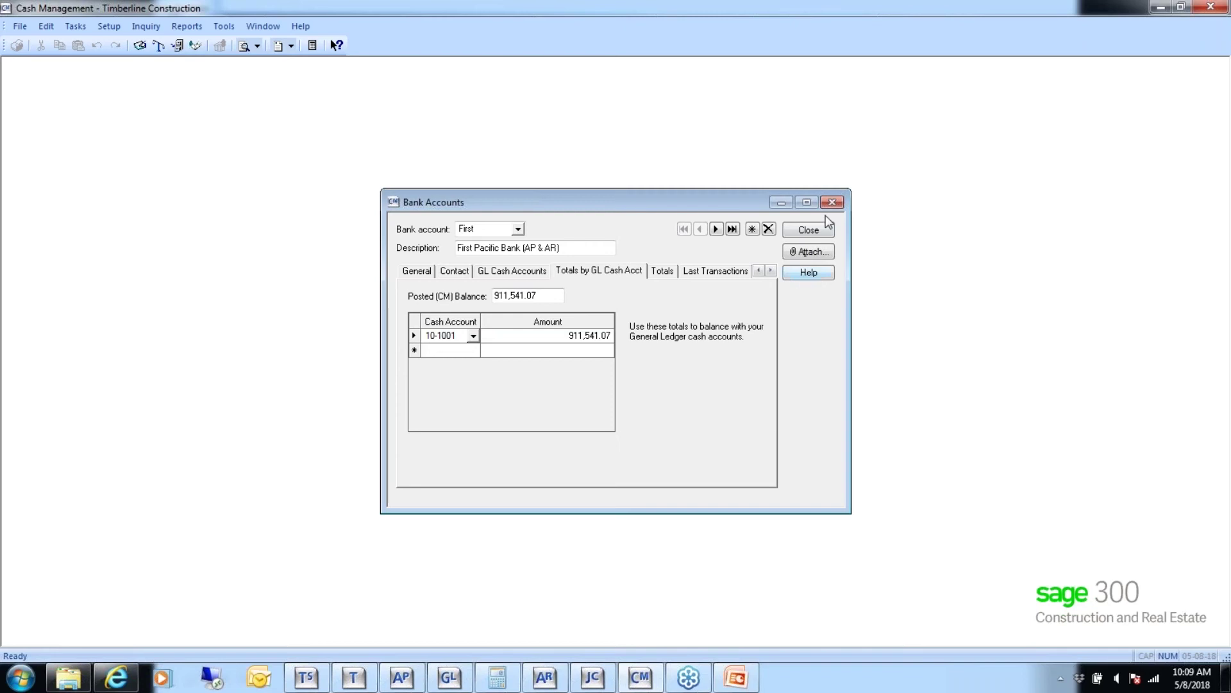
click(809, 230)
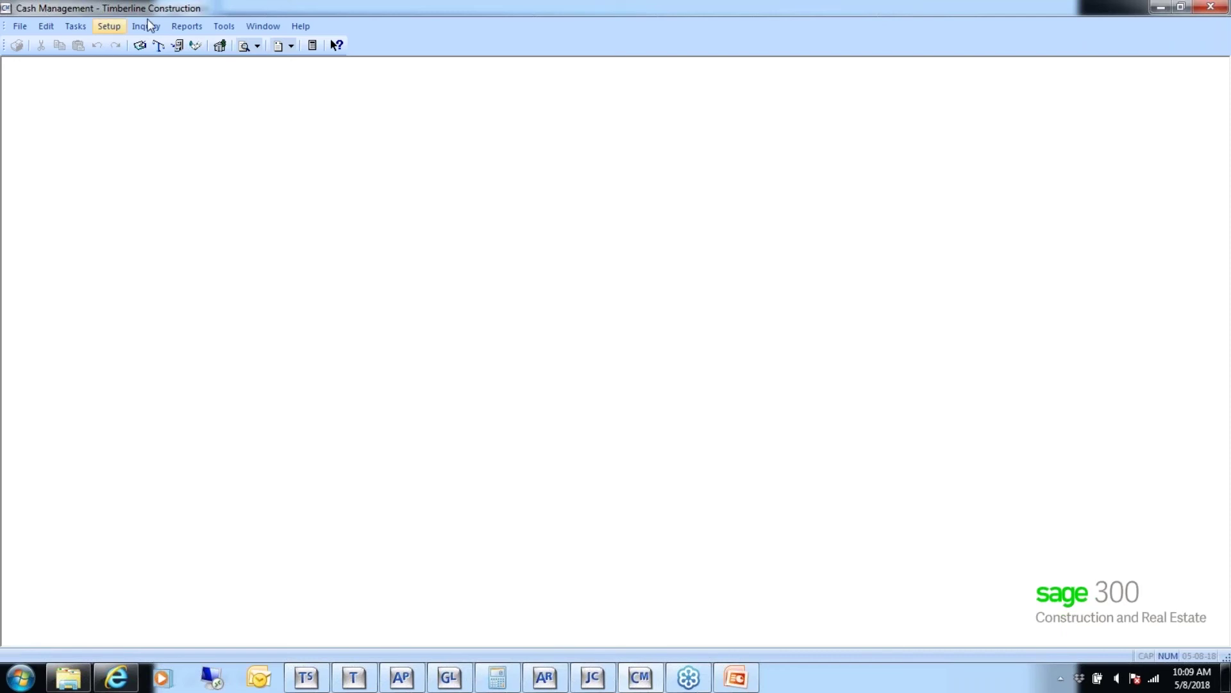
Step: Preview the Bank Reconciliation report with the statement date set to 05-31-2015
click(177, 28)
mouse_move(191, 103)
click(334, 102)
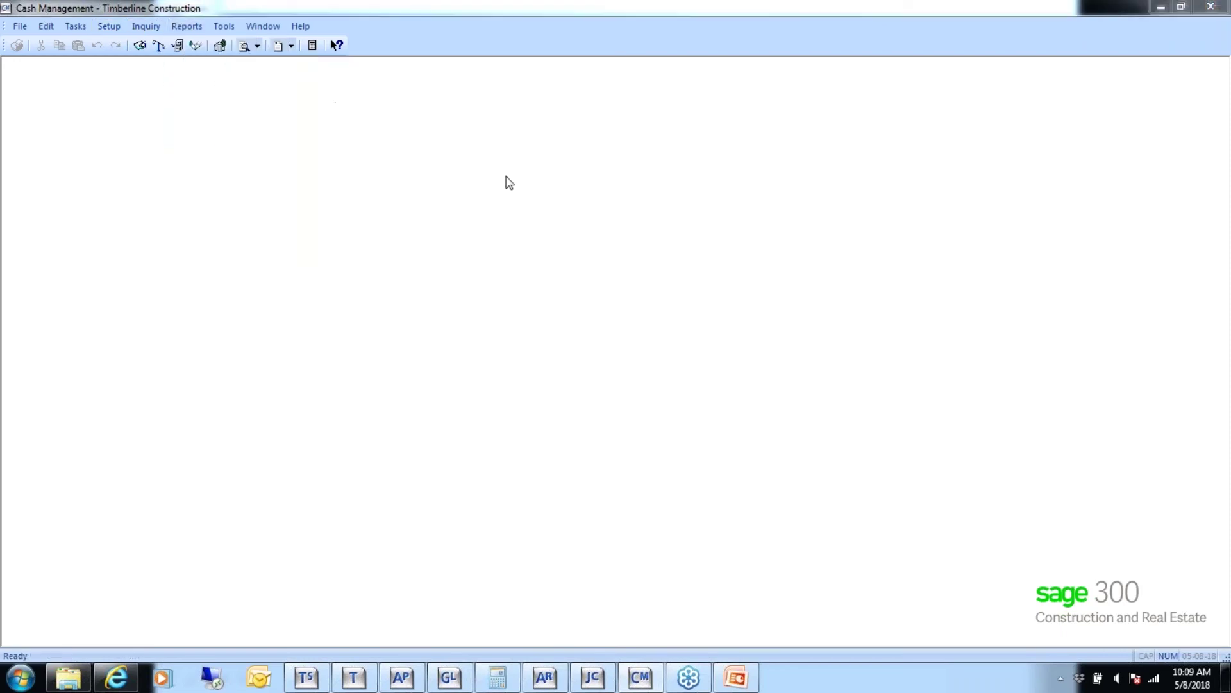
click(662, 440)
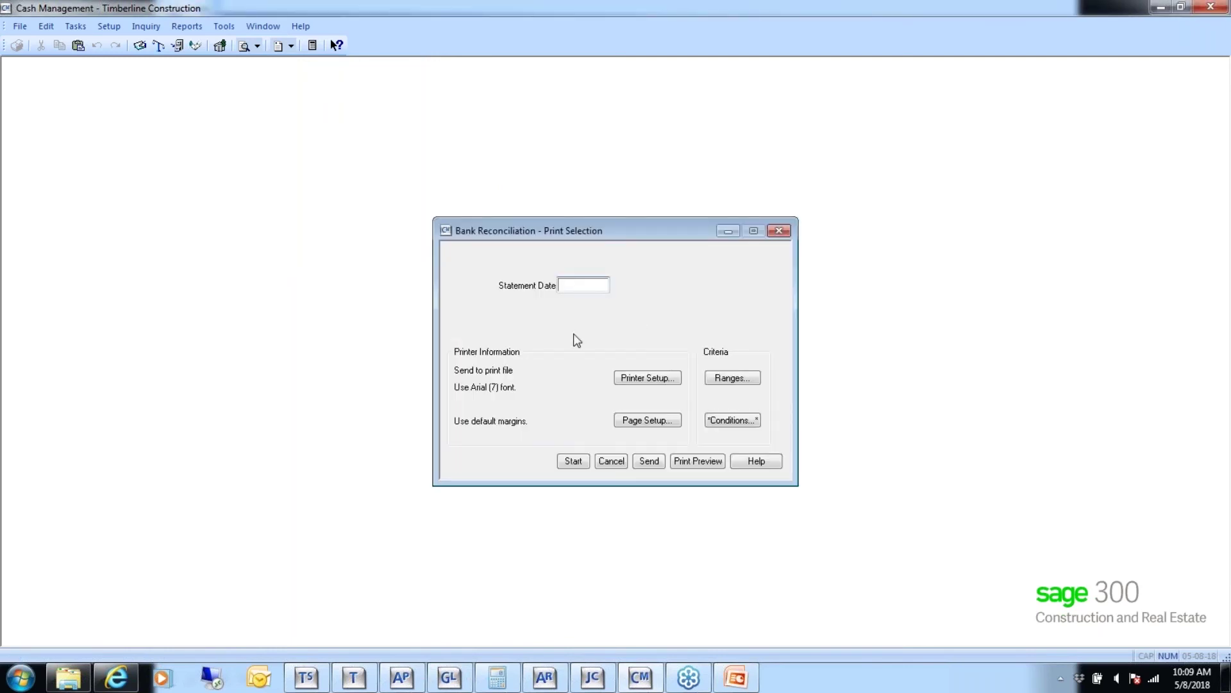
text(053118)
key(Return)
click(691, 461)
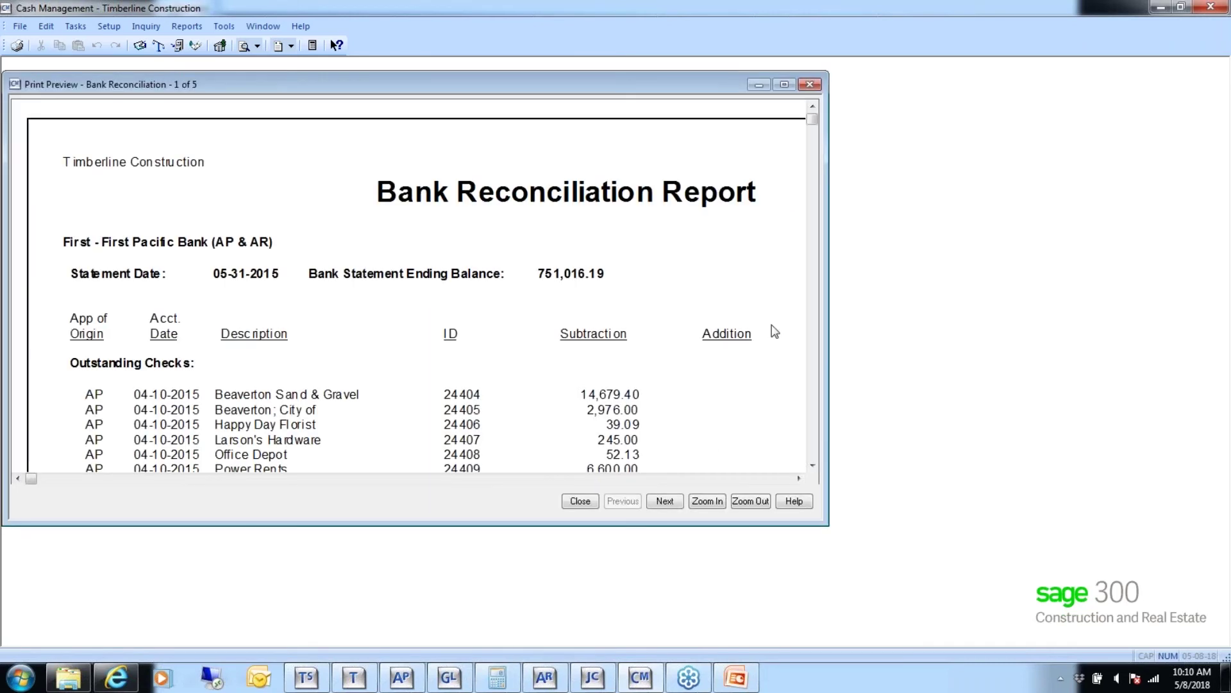
Step: View page 2 of the maximized Bank Reconciliation report for the First account's adjusted balance, and preview the CM Balance to GL report
click(784, 85)
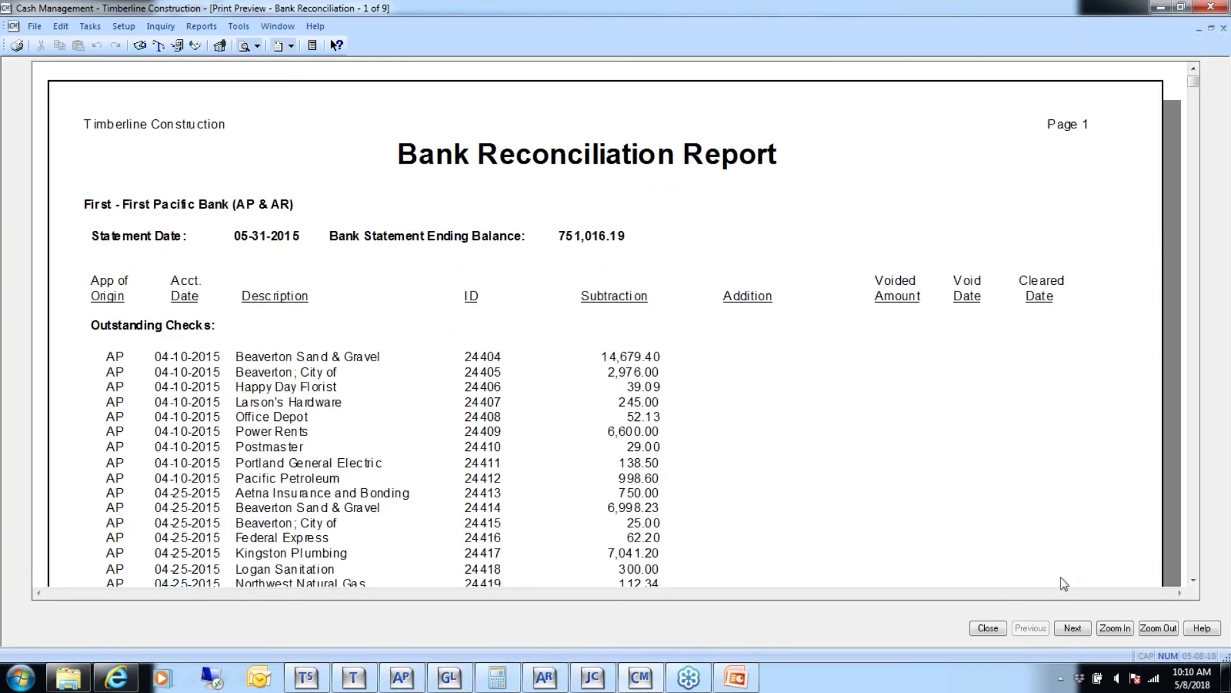
click(1072, 629)
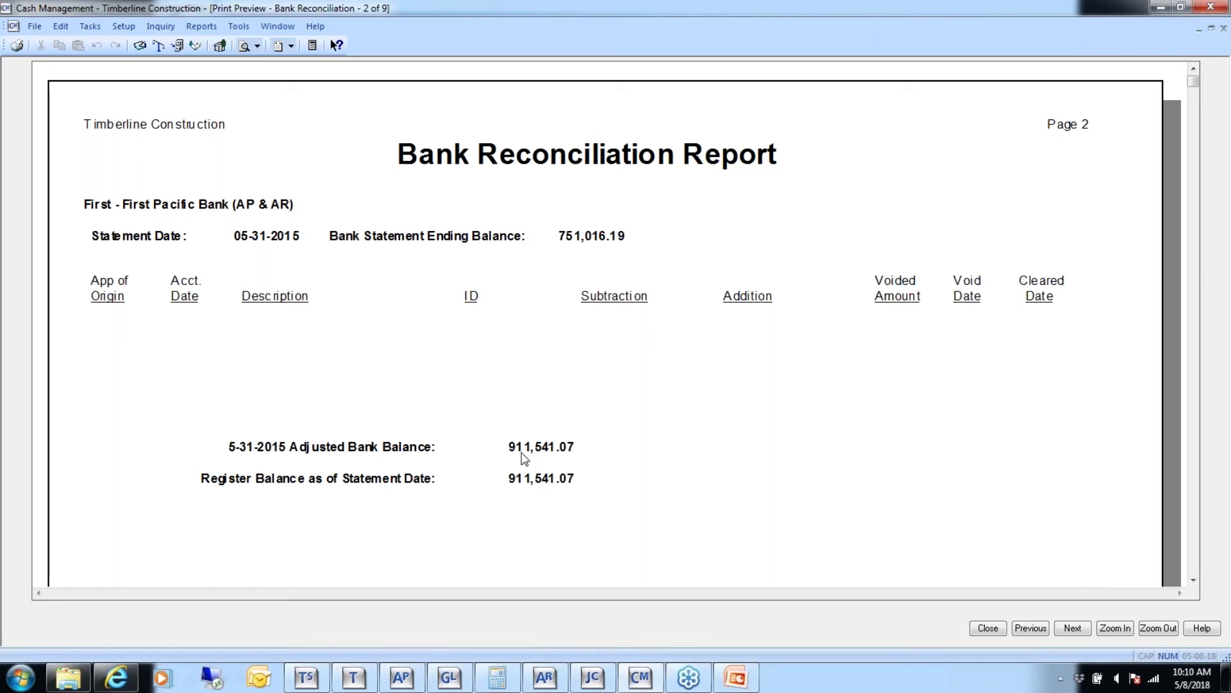
click(204, 25)
mouse_move(218, 100)
click(357, 121)
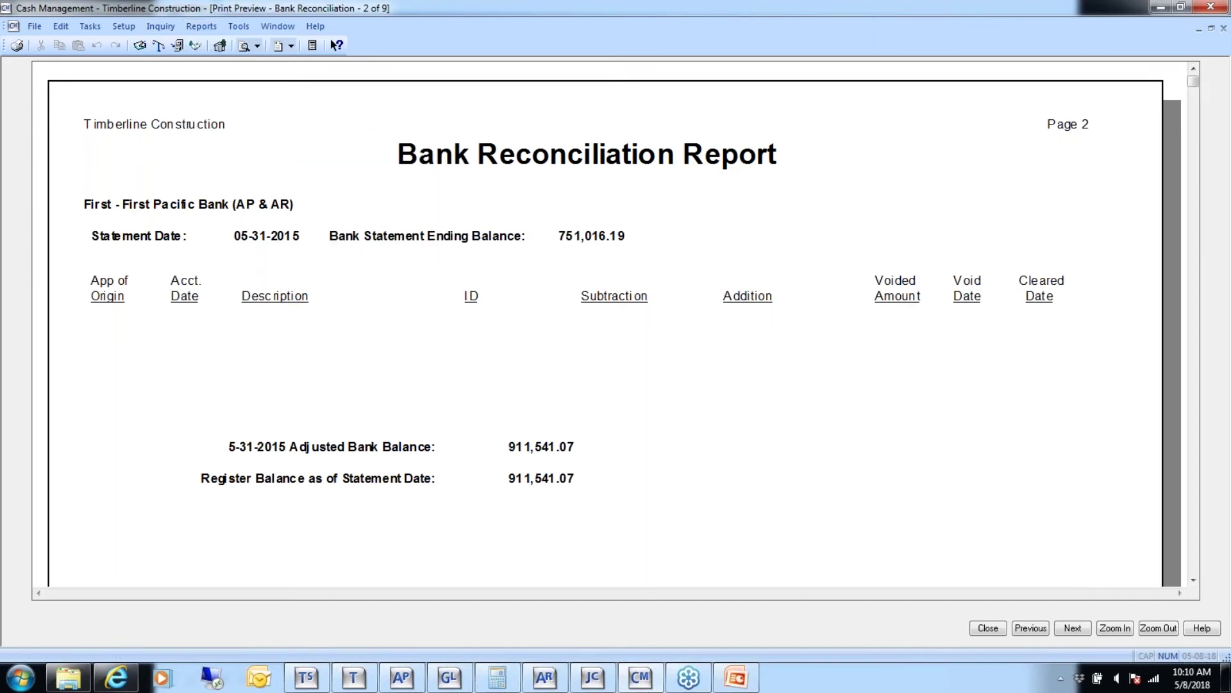
click(695, 436)
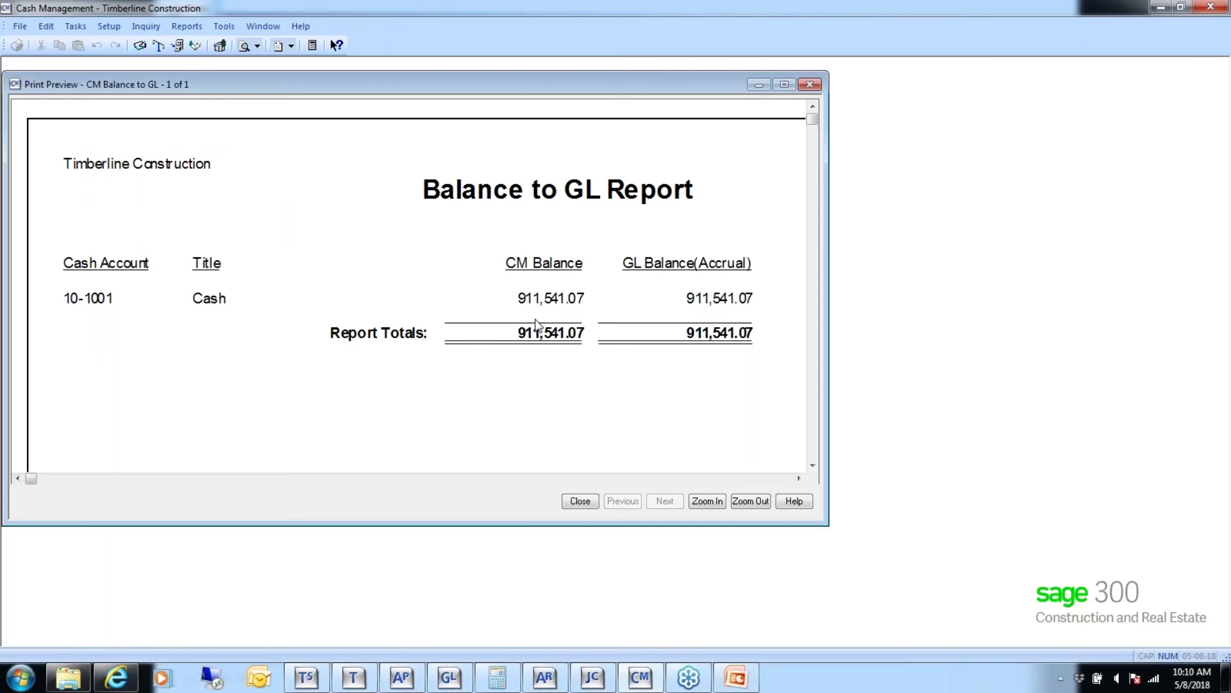
Step: Set the CM Balance to GL preview beside the Bank Reconciliation preview and show the balances on the latter's page 2
drag(490, 94, 936, 140)
drag(460, 289, 796, 314)
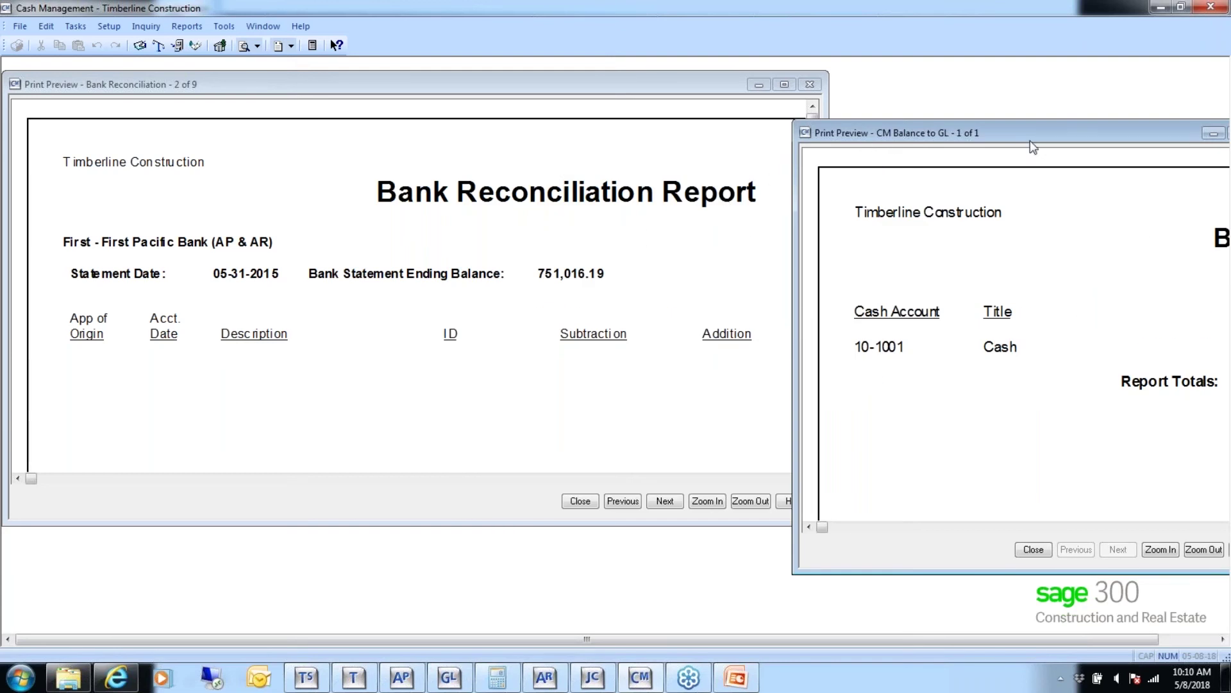
drag(1028, 137, 978, 160)
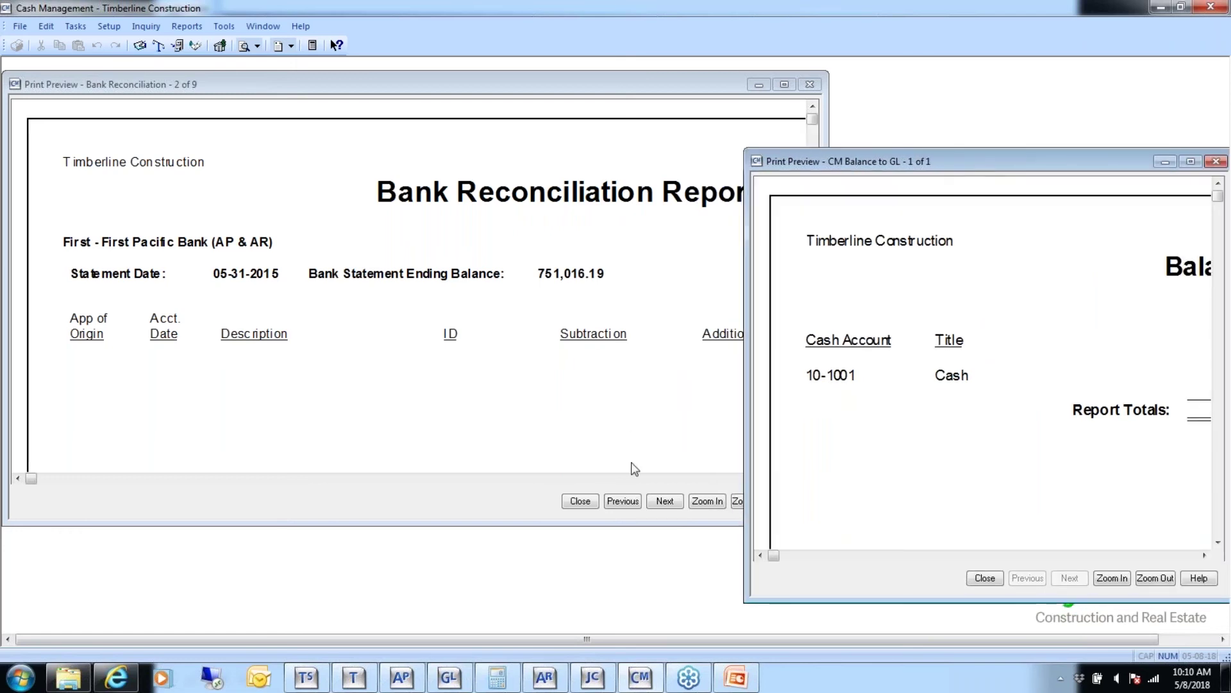
click(661, 499)
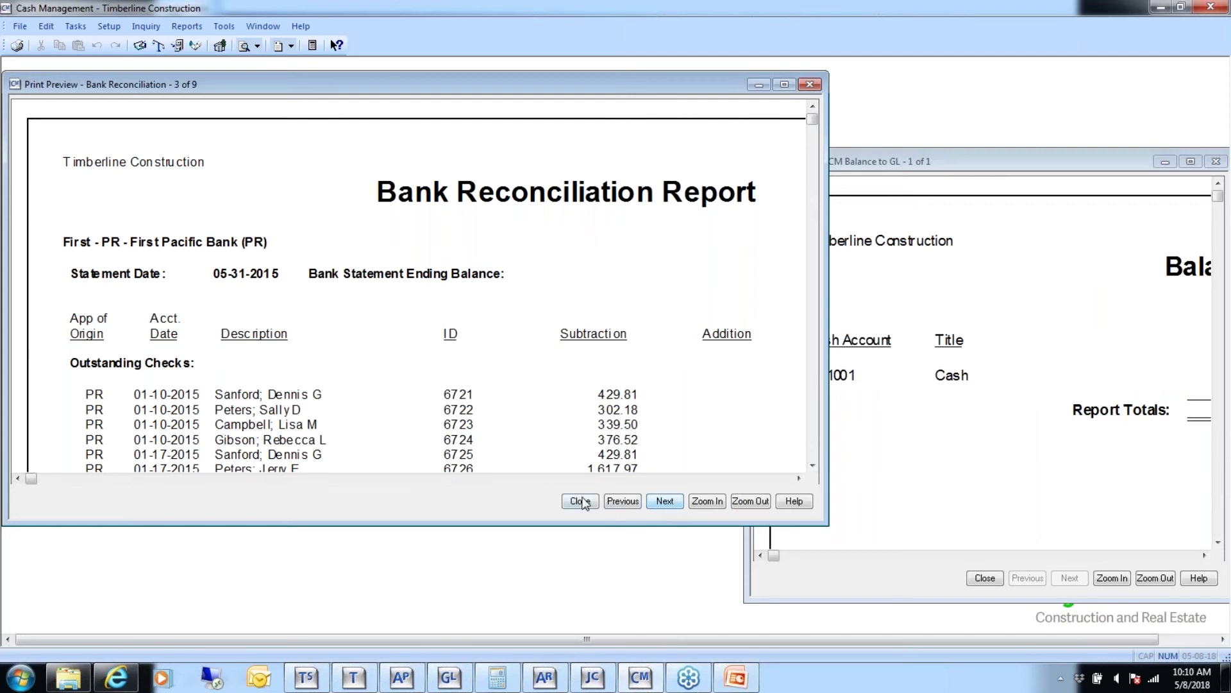
click(619, 503)
click(812, 466)
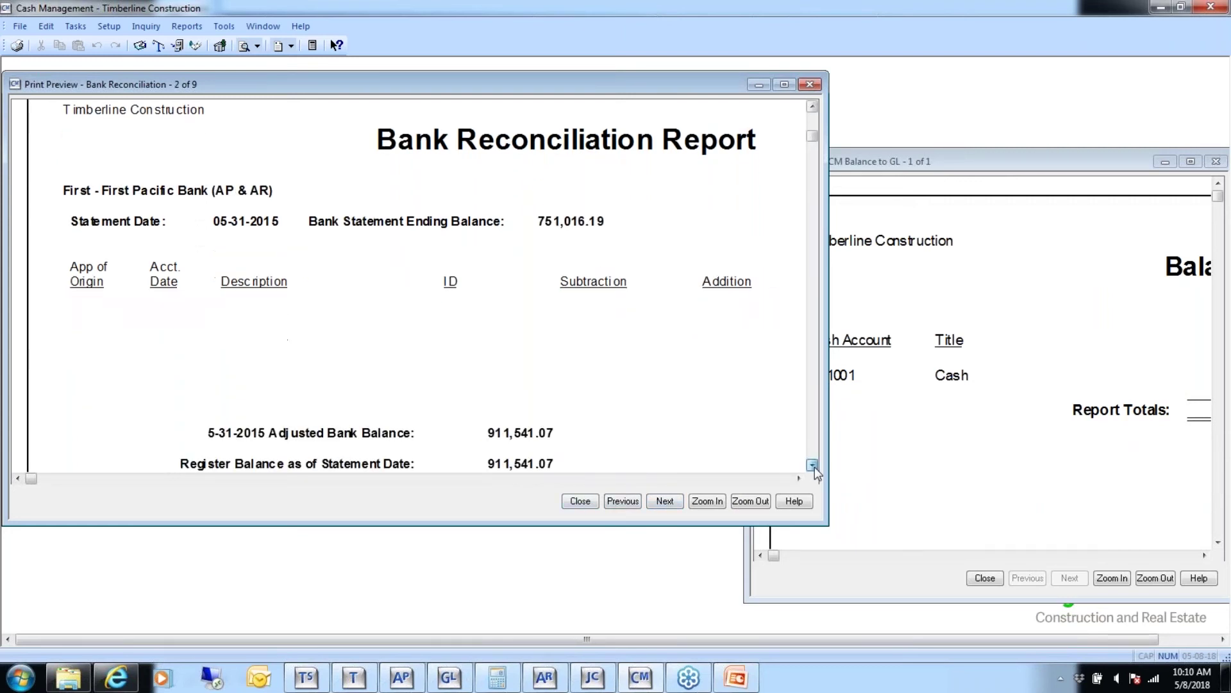
Step: Compare the zoomed-out CM Balance to GL report with the bank reconciliation balances, and close the CM Balance to GL report
click(885, 160)
drag(955, 170, 505, 395)
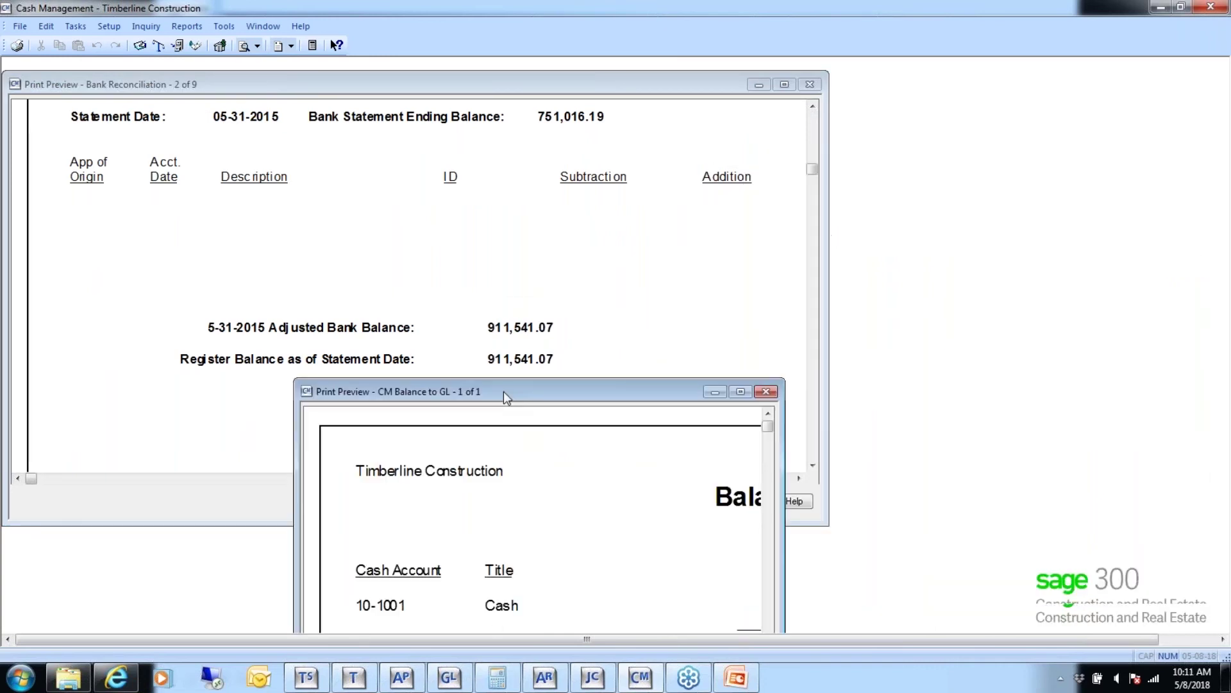
drag(713, 385, 863, 114)
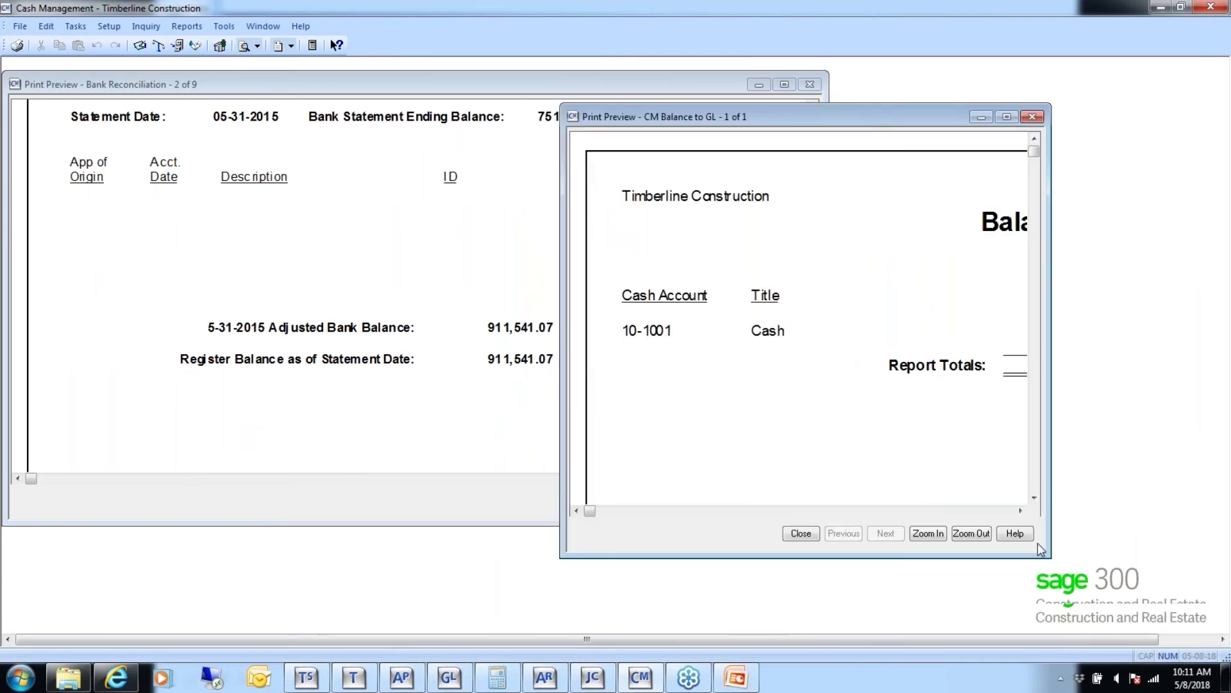
click(967, 533)
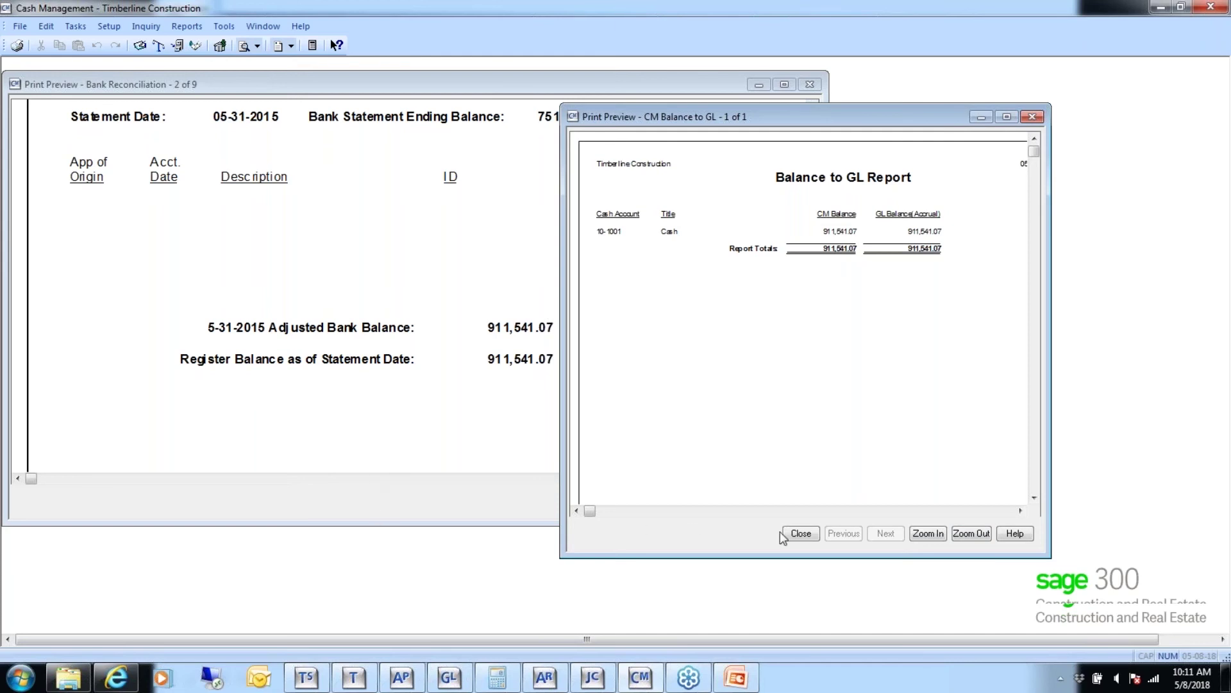
click(799, 534)
click(606, 436)
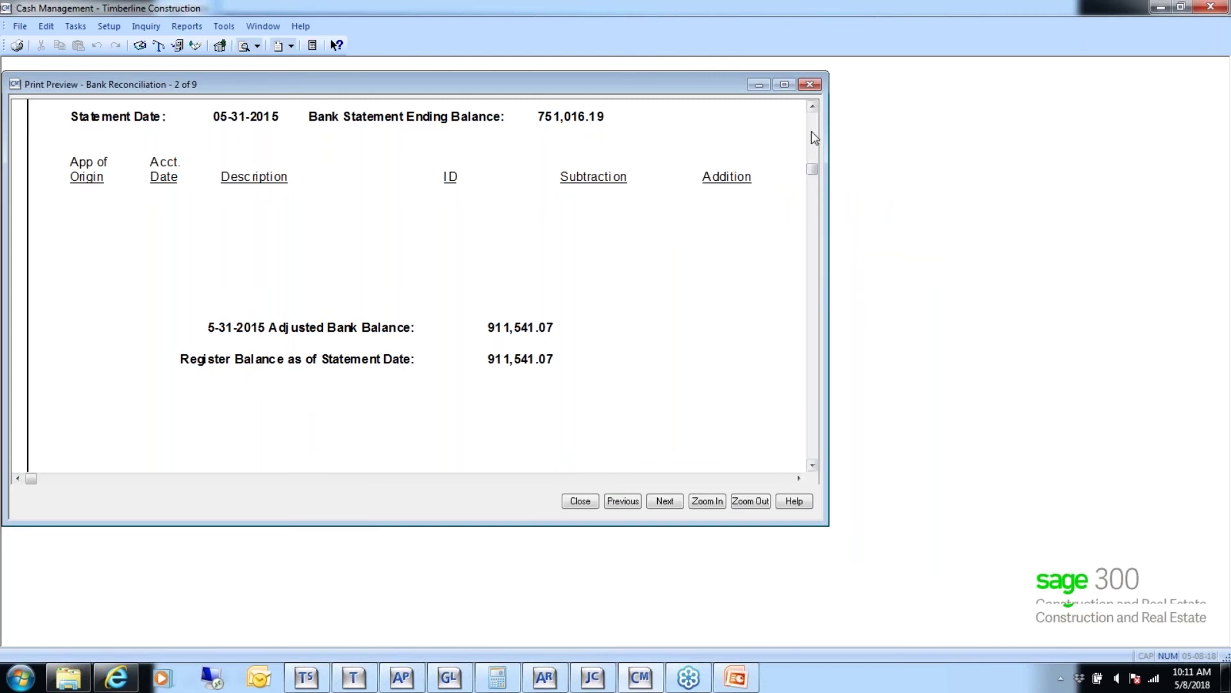
Step: Examine the First account's outstanding checks and deposits on page 1 of the widened Bank Reconciliation preview, and close it
drag(830, 146, 1033, 147)
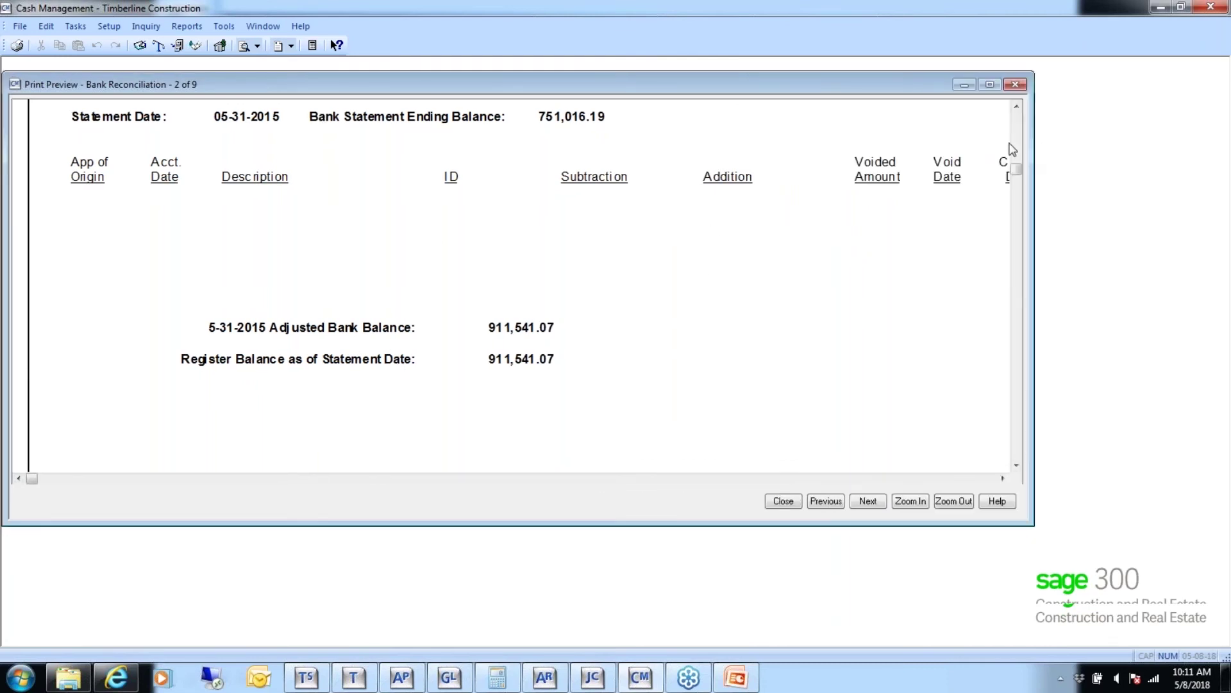
scroll(1010, 129, up, 3)
scroll(1011, 129, down, 5)
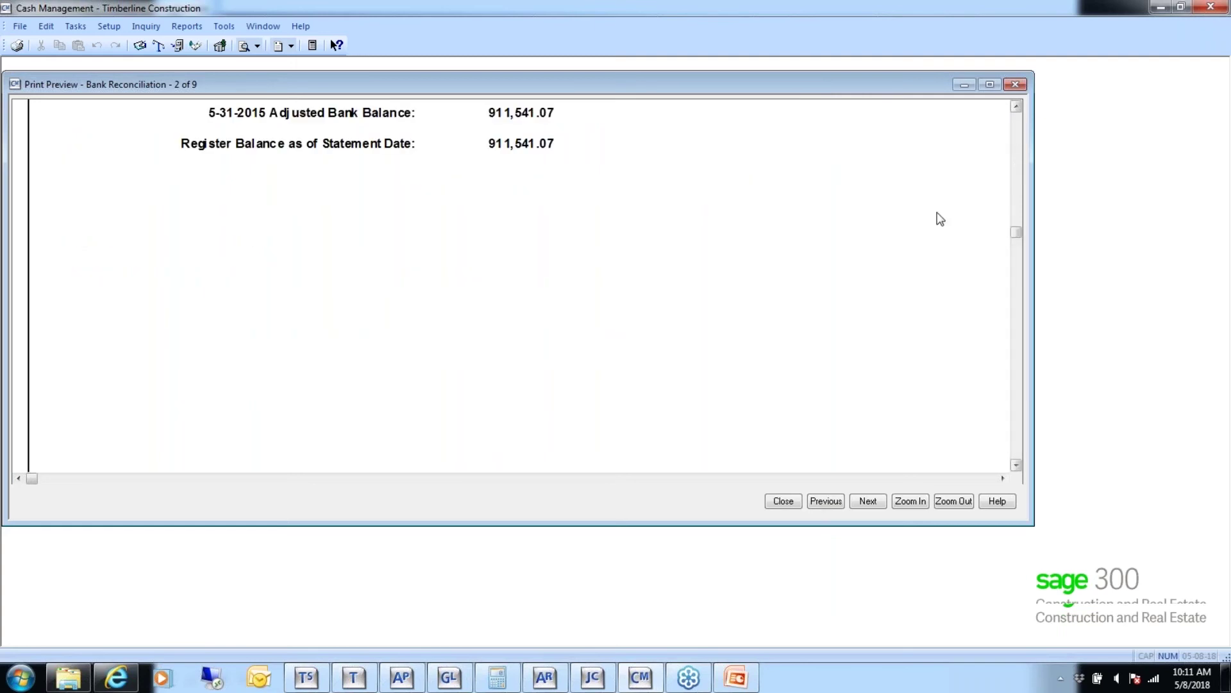
click(844, 501)
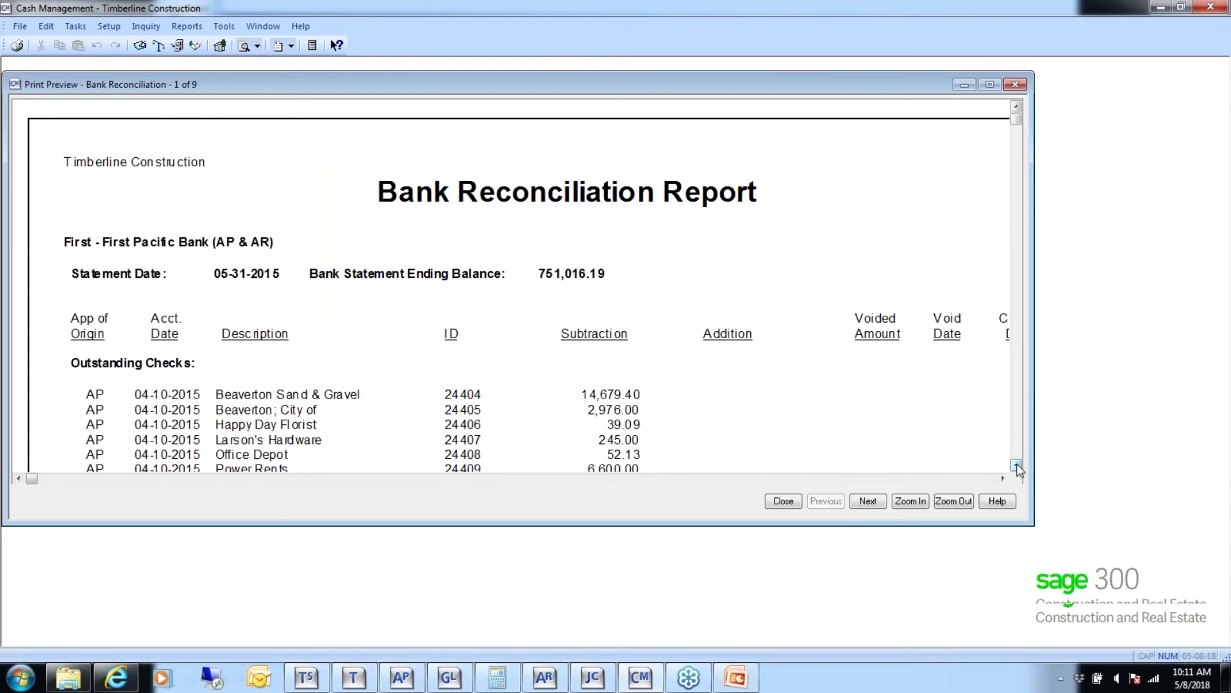
click(1017, 466)
click(1018, 467)
click(1017, 467)
click(1017, 466)
click(1017, 466)
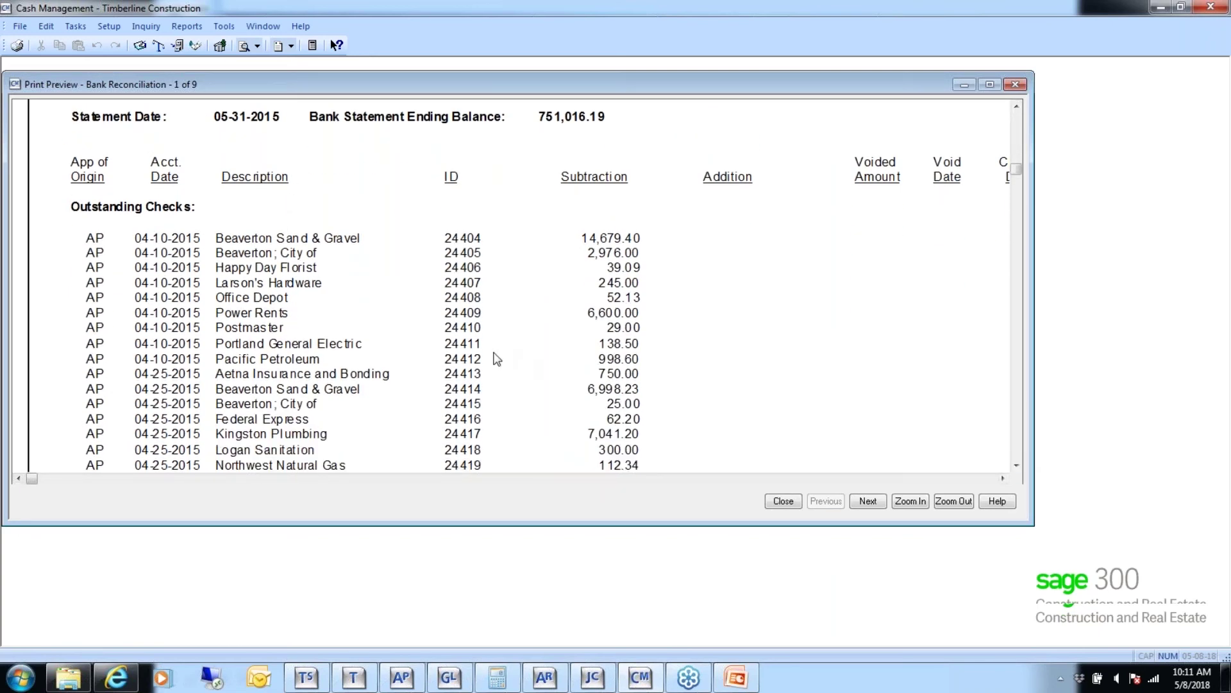
click(1017, 466)
click(1017, 466)
click(1017, 466)
click(1017, 466)
click(1017, 466)
click(1018, 466)
click(1017, 466)
click(1017, 466)
click(1018, 466)
click(1018, 466)
click(1017, 466)
click(1017, 467)
click(1017, 466)
click(1017, 466)
click(1017, 467)
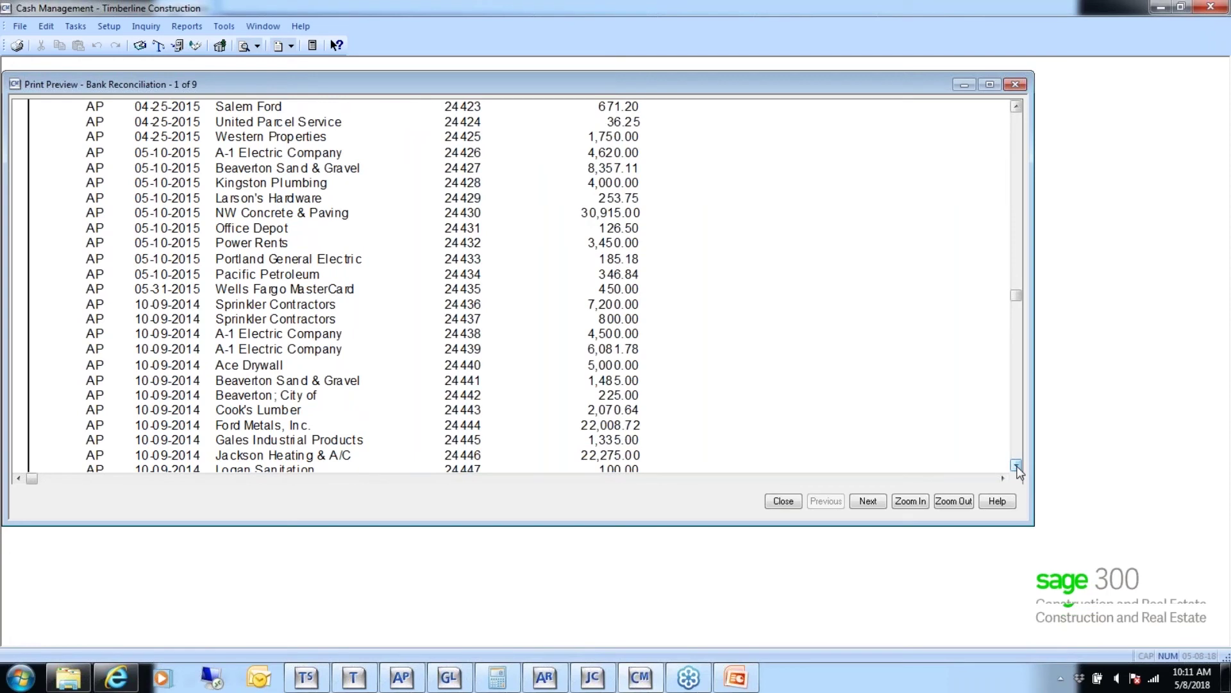
click(1017, 466)
click(1017, 466)
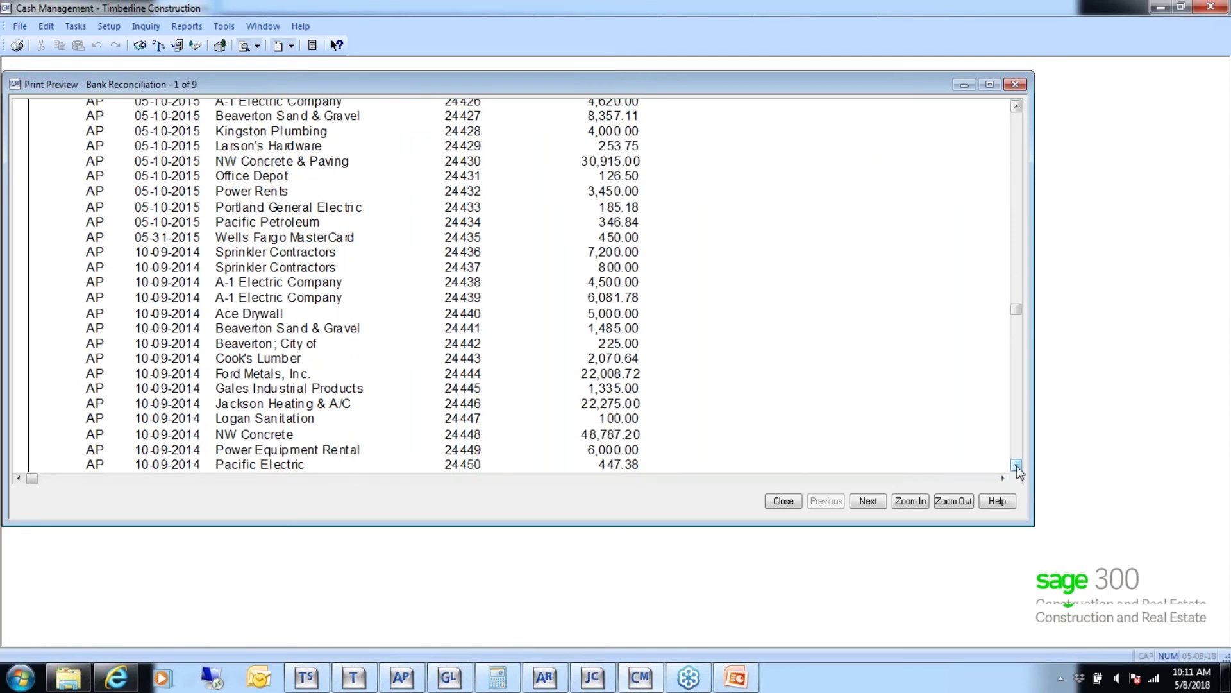
click(1017, 466)
click(1017, 466)
click(1017, 467)
click(1017, 466)
click(1017, 466)
click(1018, 466)
click(1017, 466)
click(1017, 467)
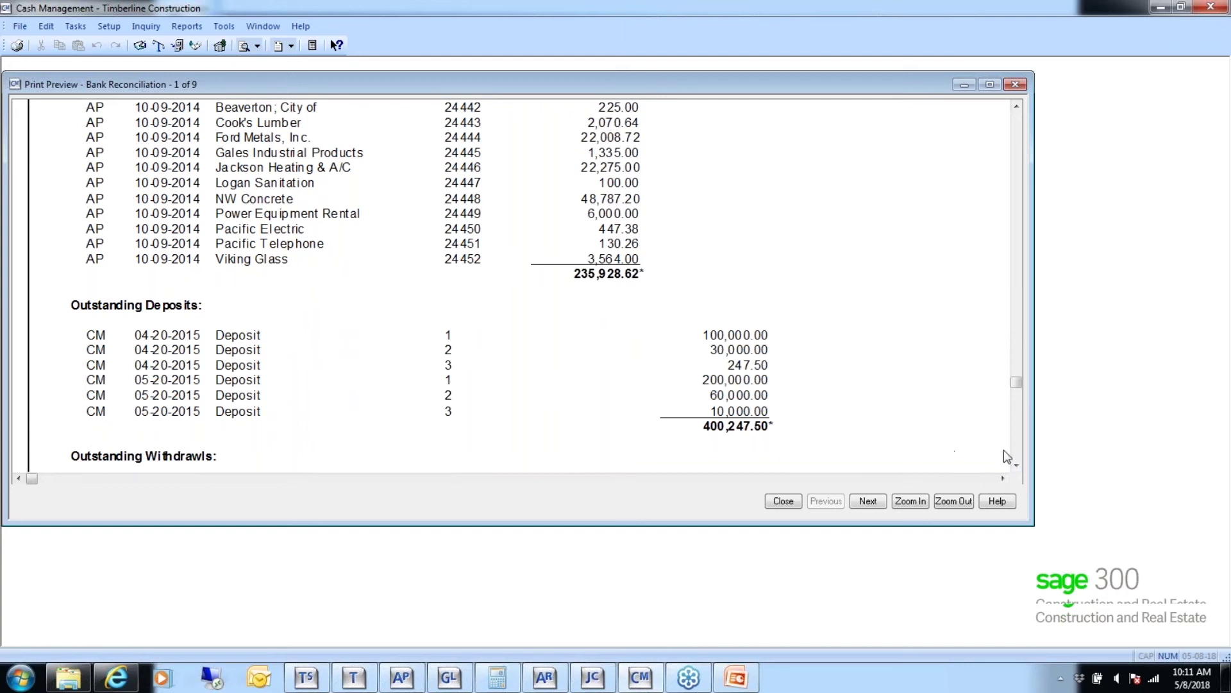
click(783, 501)
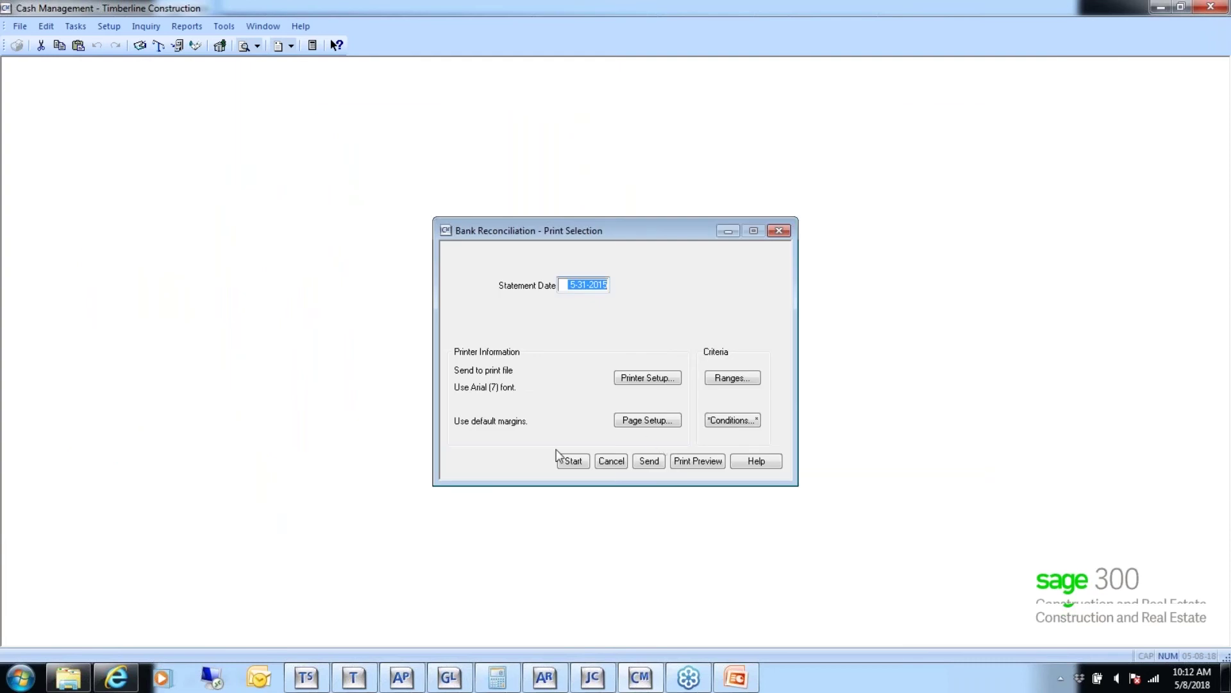
Step: Switch to the PowerPoint slide show and advance it to the Close Month slide
mouse_move(752, 685)
key(alt+Tab)
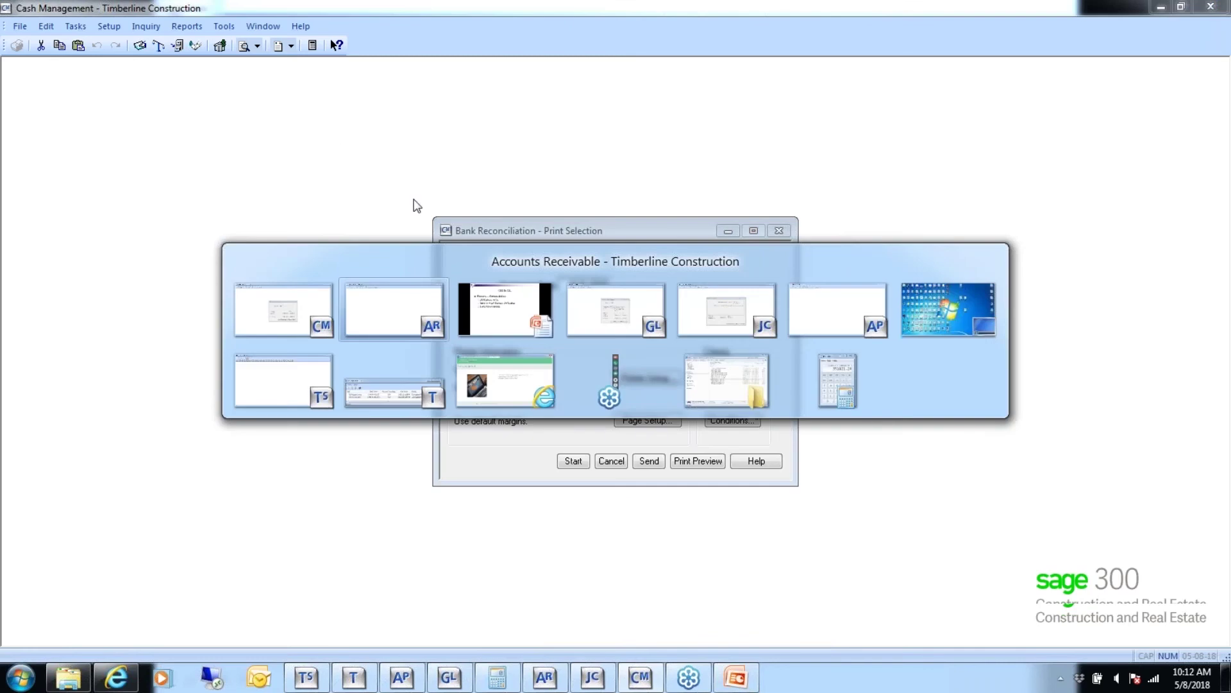
key(alt+Tab)
key(alt+Tab)
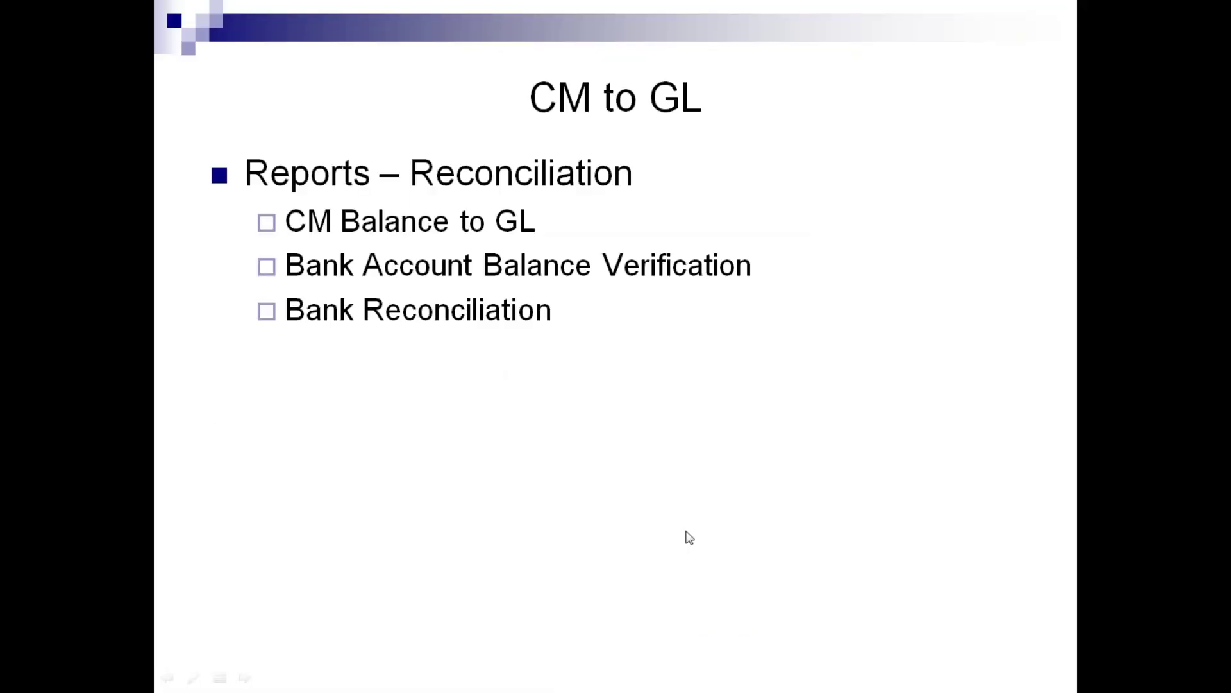
click(689, 538)
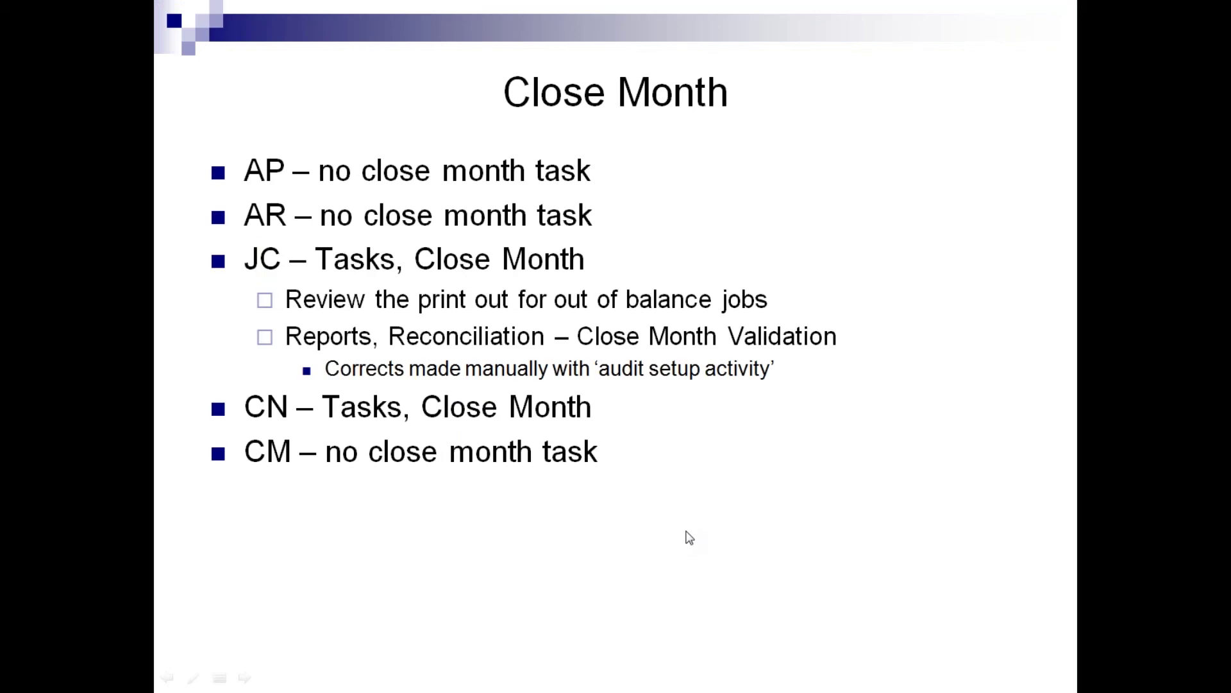
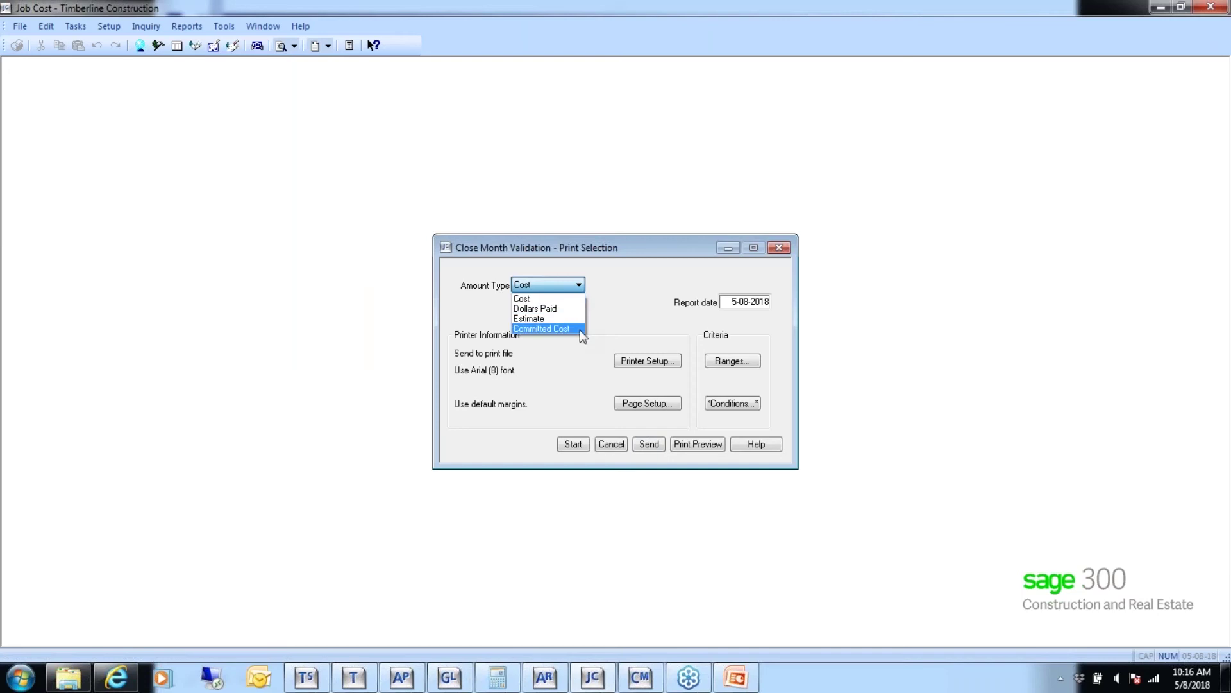
Step: Preview the Close Month Validation report with the Estimate amount type, limited to job 03-001
click(532, 319)
click(740, 364)
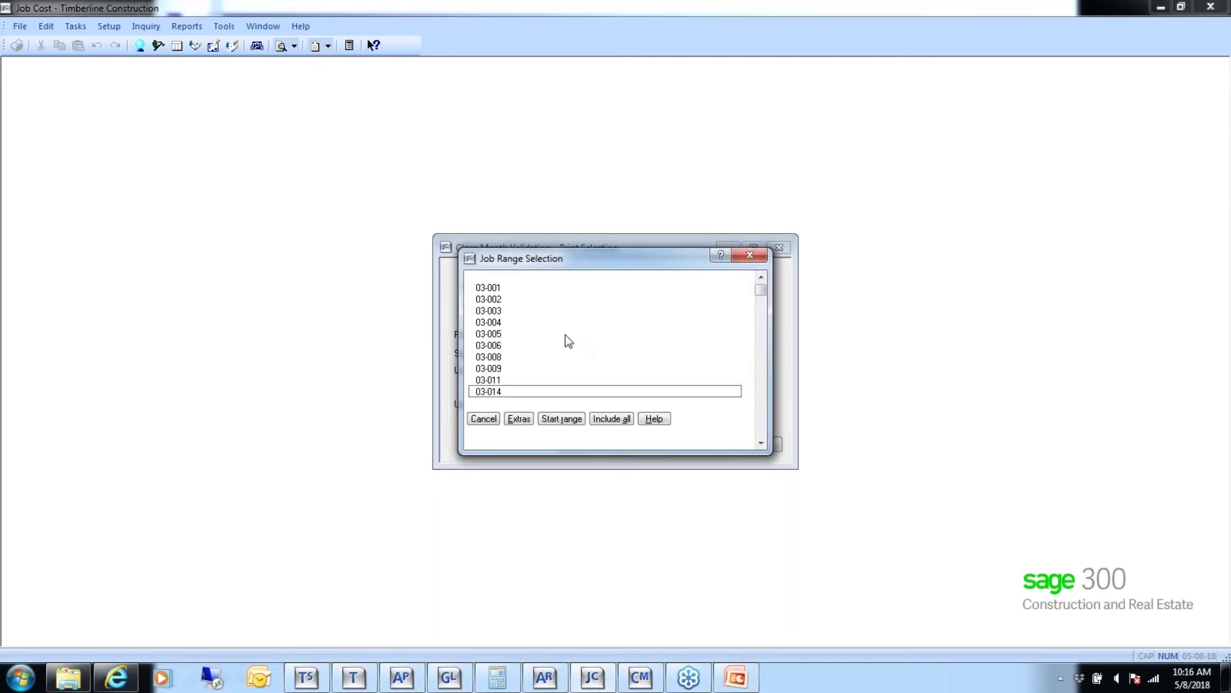
click(498, 311)
click(501, 290)
click(509, 313)
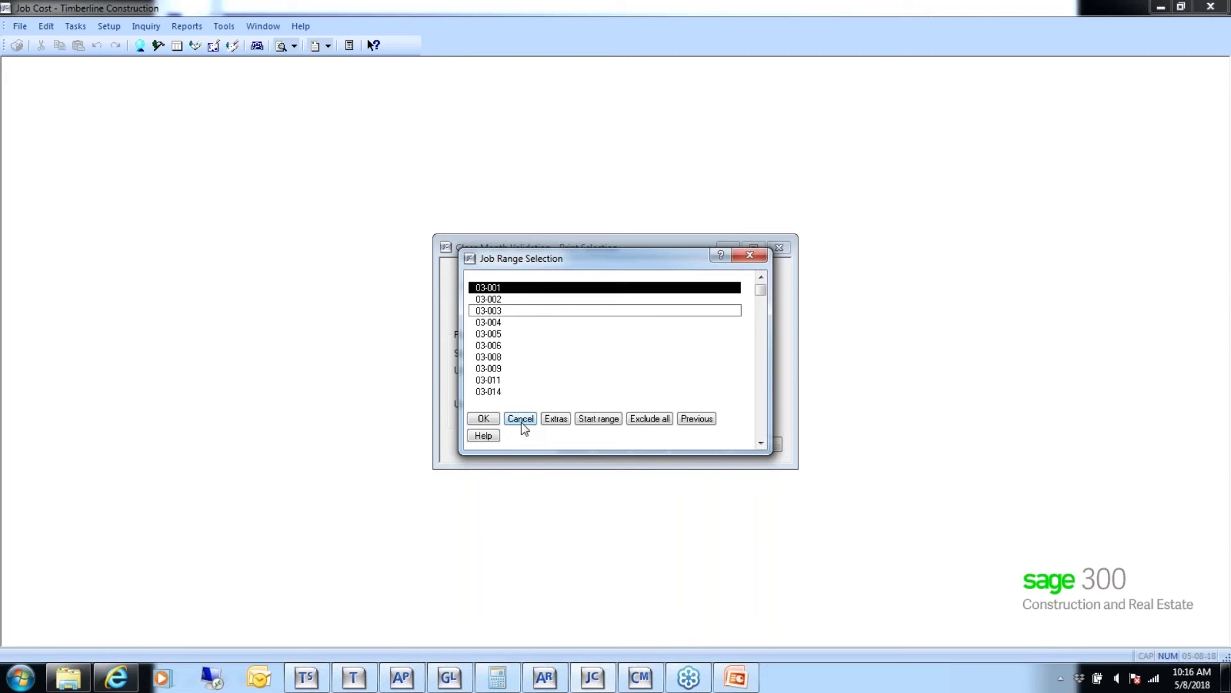
click(482, 419)
click(699, 444)
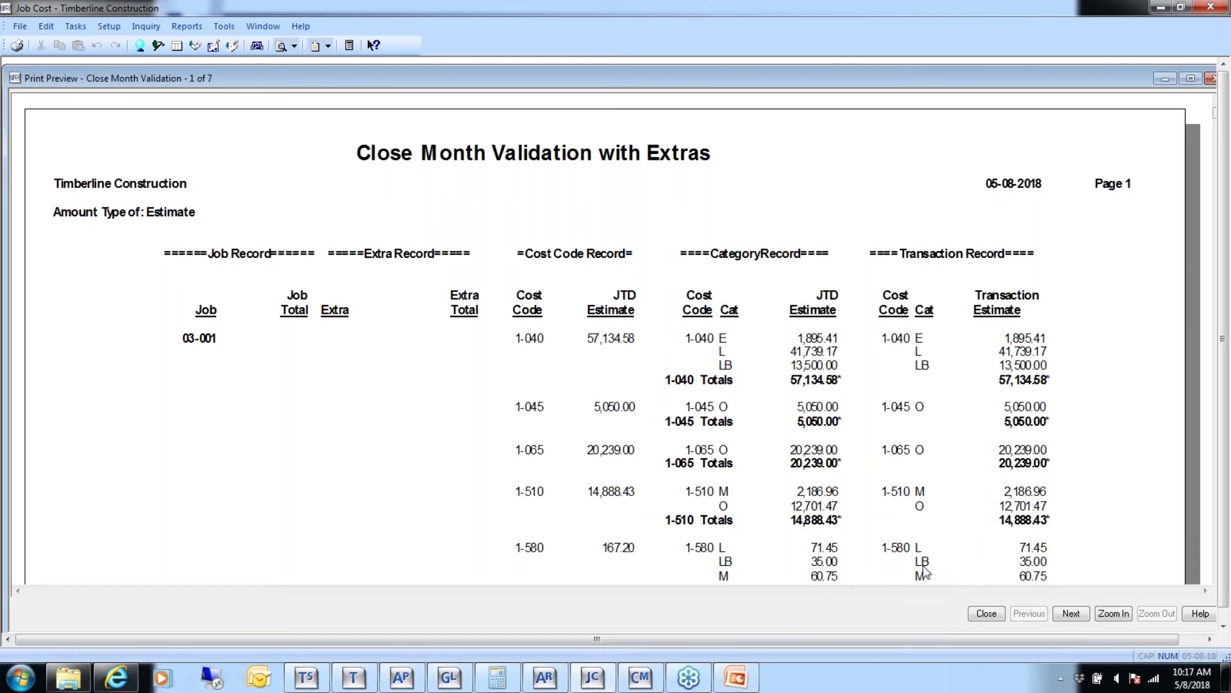
Step: Review the report totals on page 7 and the cost codes on page 6, and close the Close Month Validation report
scroll(923, 564, down, 15)
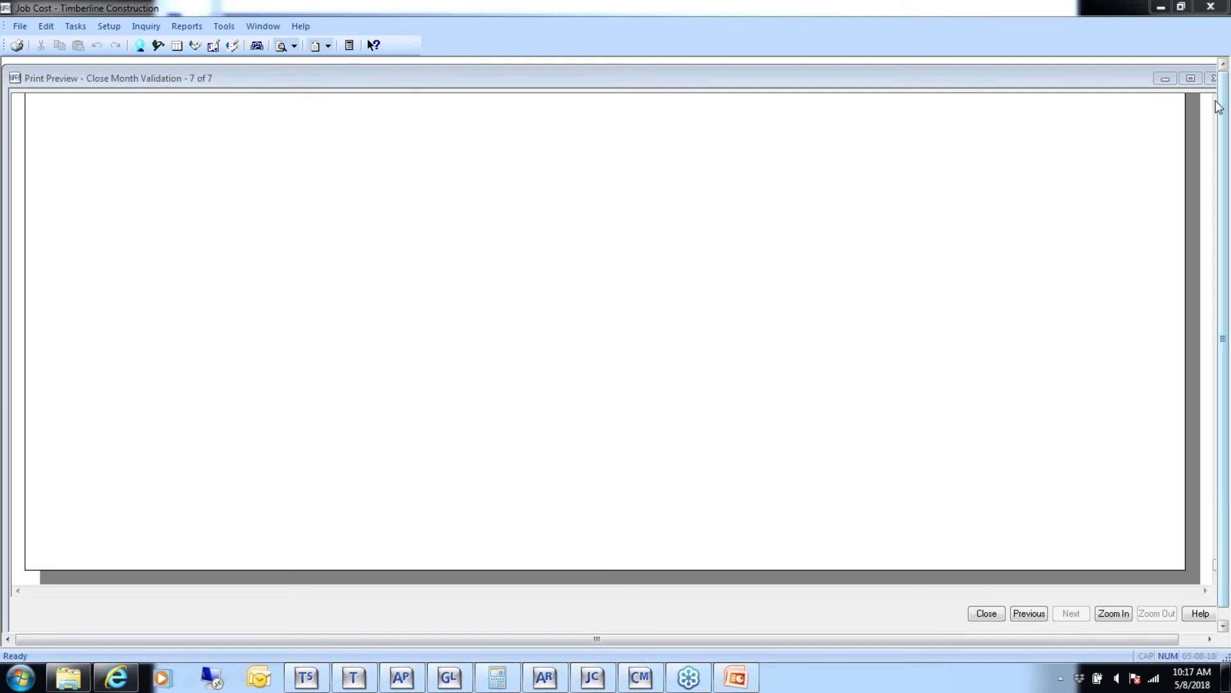
click(1218, 130)
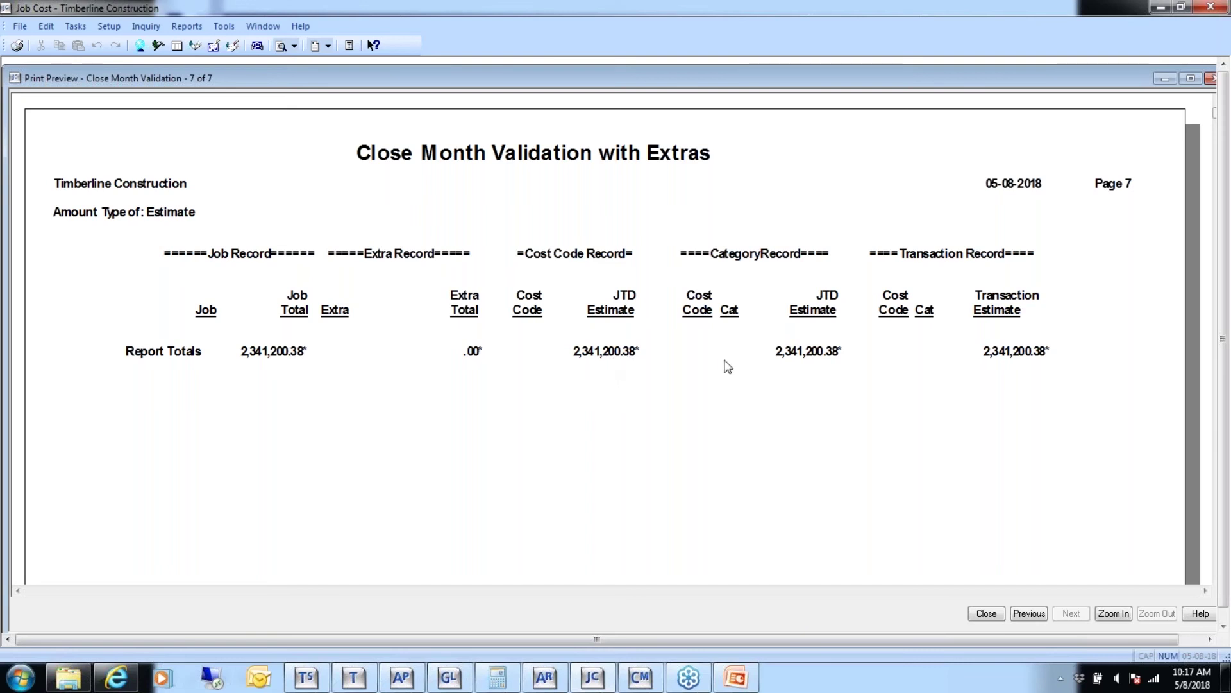
click(1029, 614)
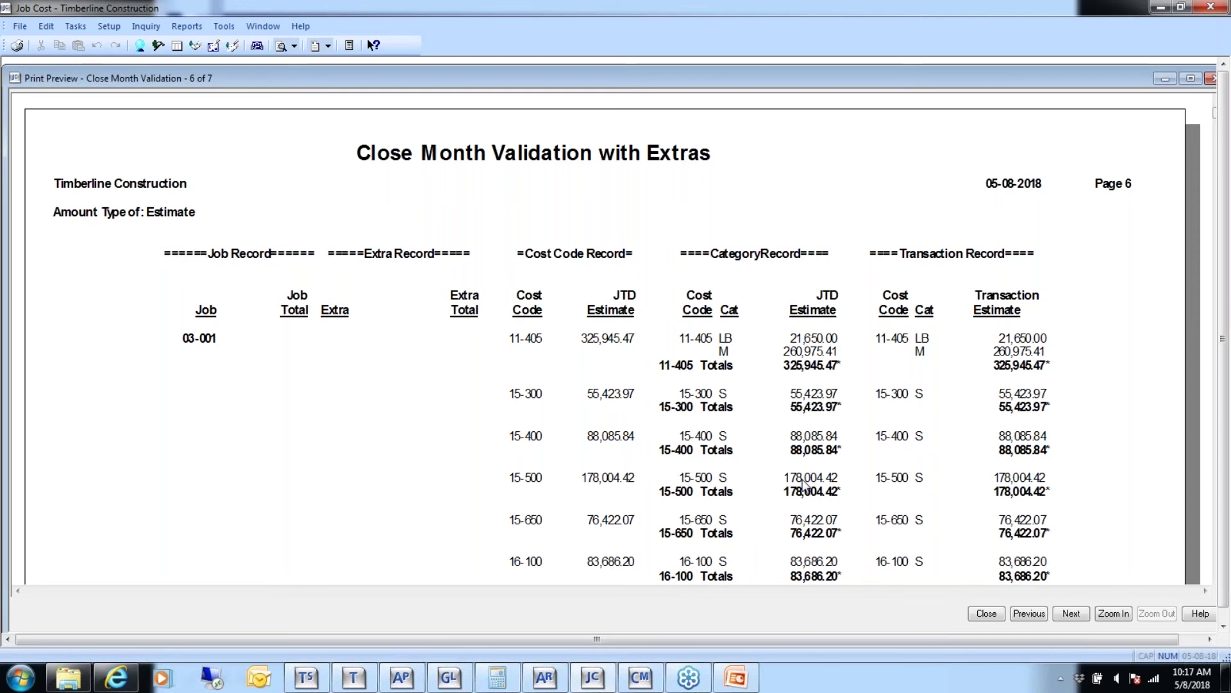
click(986, 614)
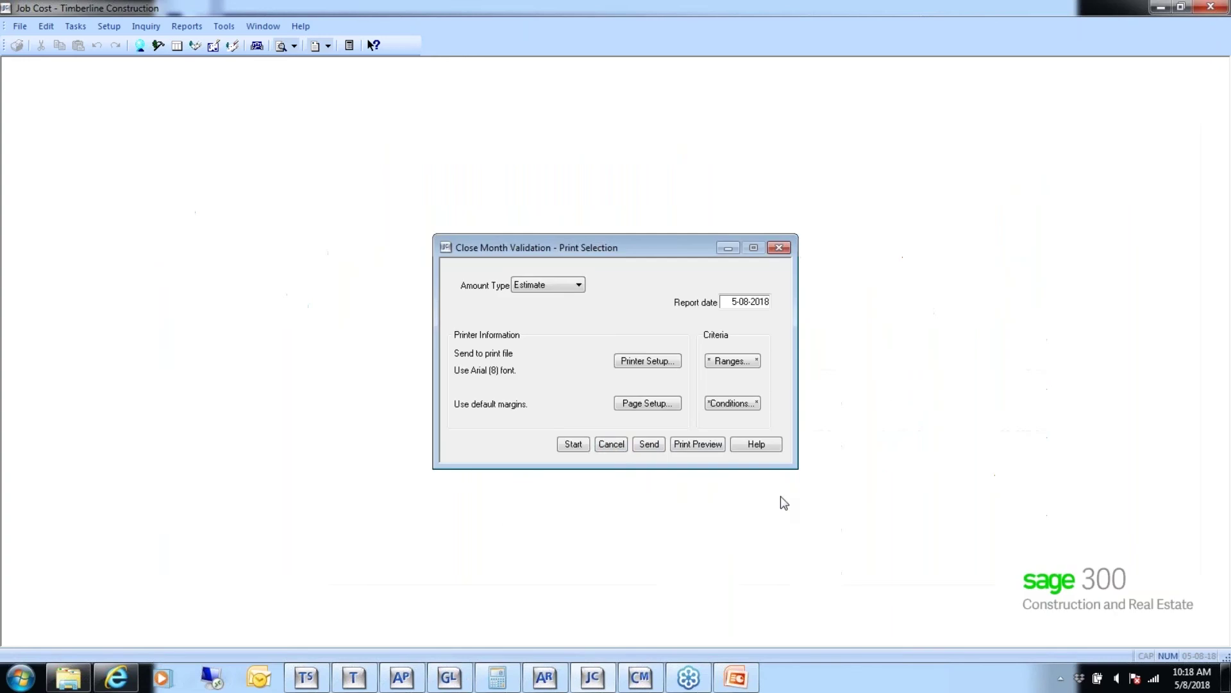
click(609, 445)
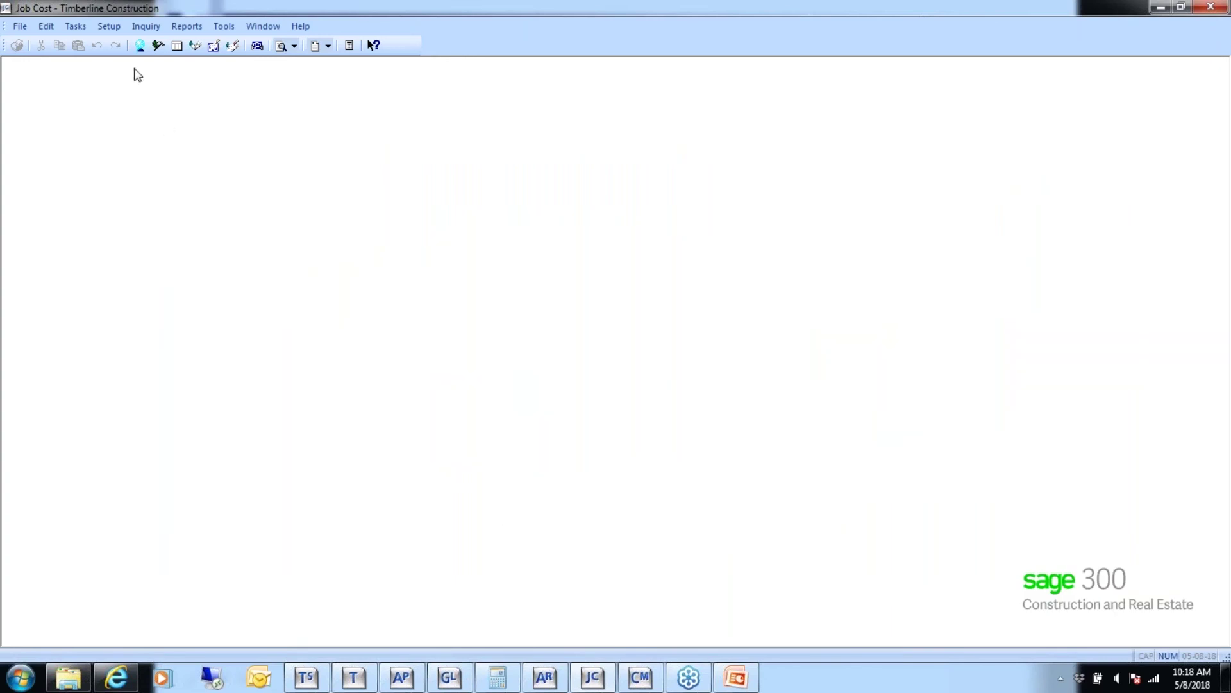
Step: Open the job category setup and display the first record, category E of job 03-001, cost code 1-040
click(108, 26)
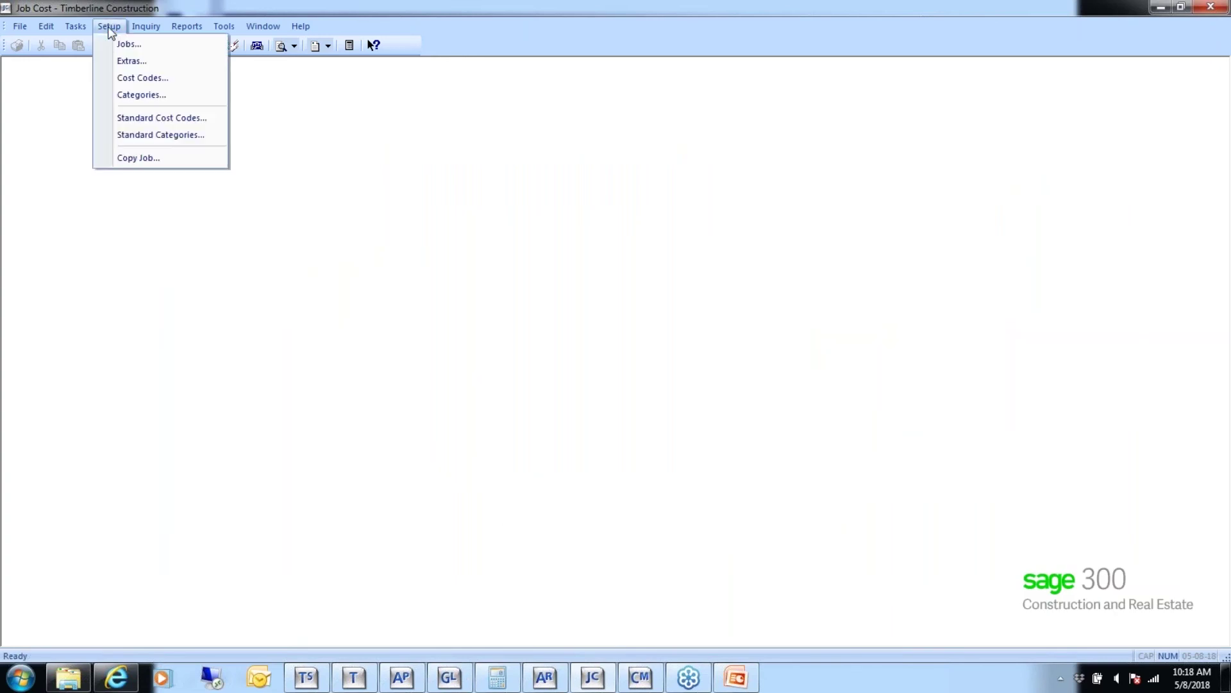
click(133, 96)
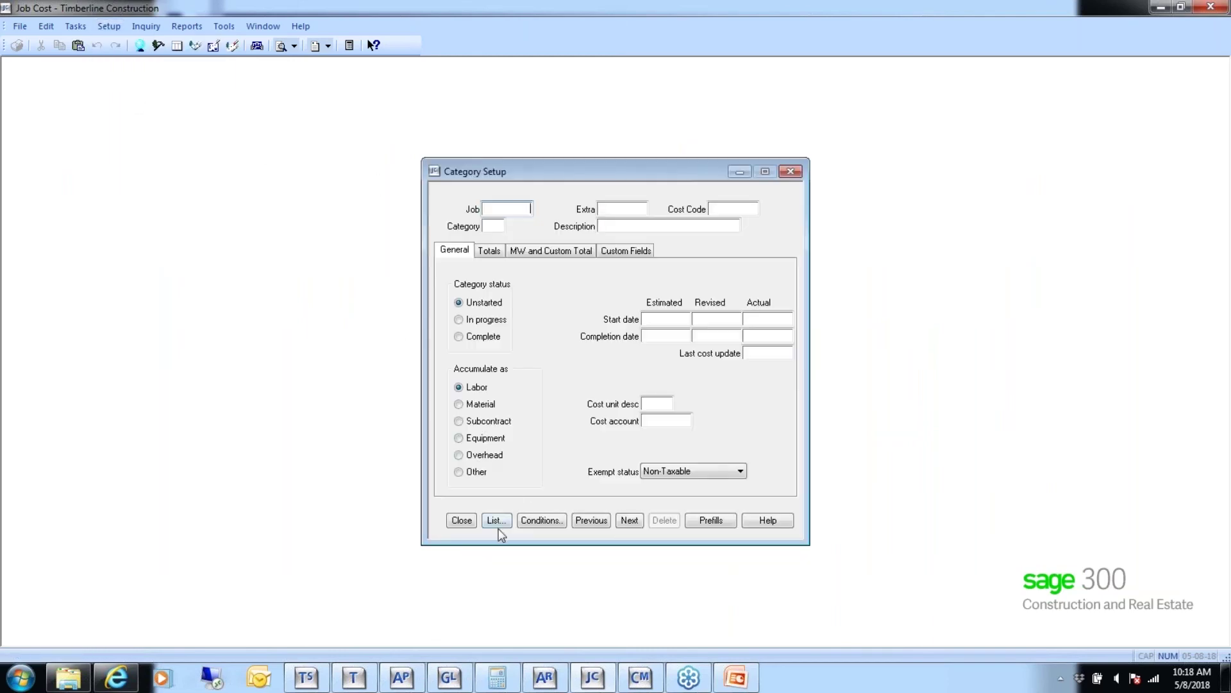
click(629, 520)
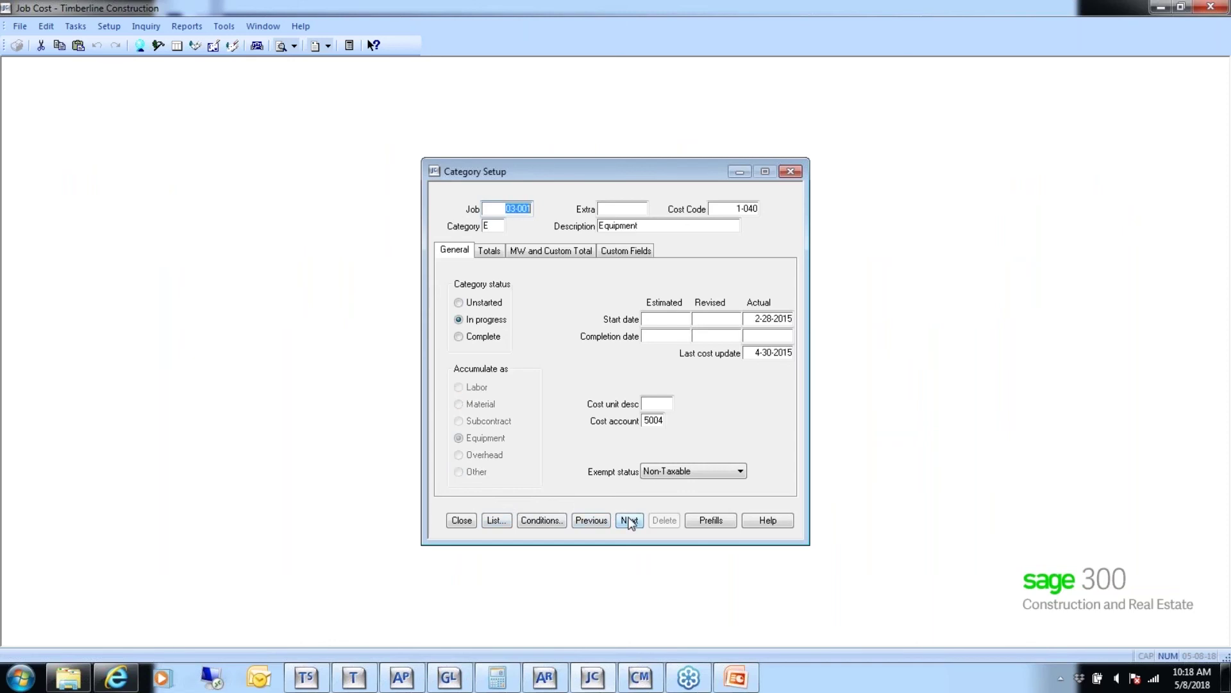
Step: Review the cost and unit totals of category E for job 03-001, cost code 1-040, and close the category setup
key(Tab)
key(Tab)
key(Tab)
key(Tab)
key(Tab)
key(ctrl+Tab)
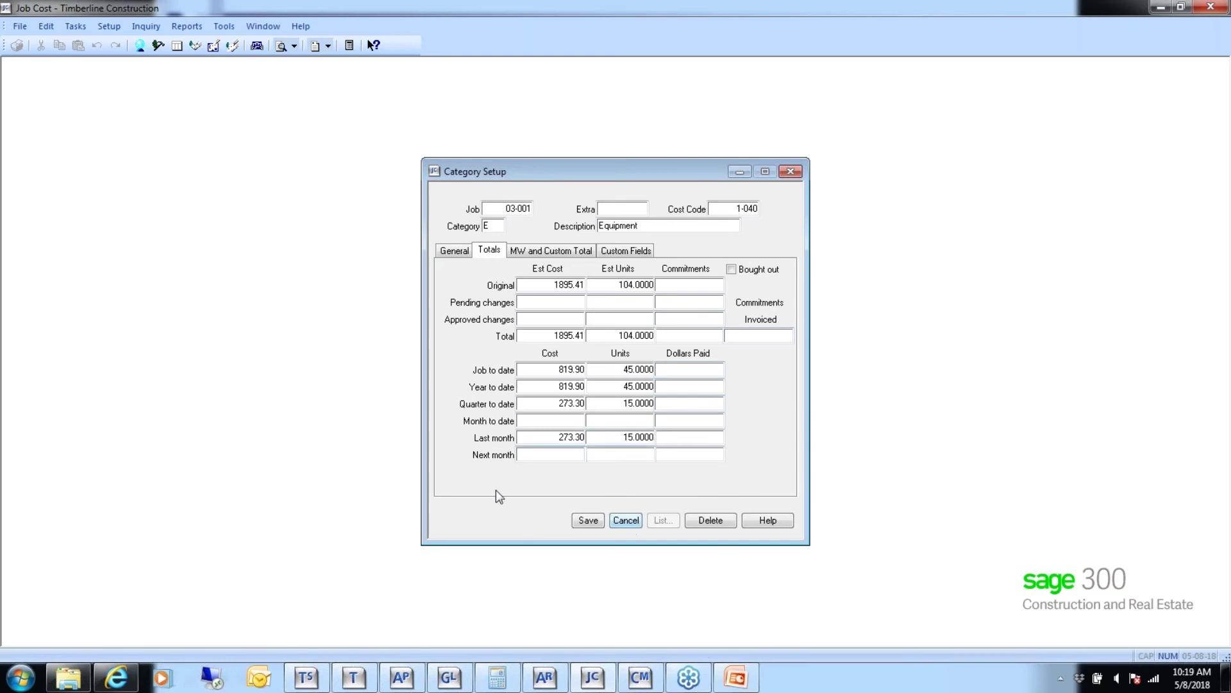
click(626, 519)
click(461, 520)
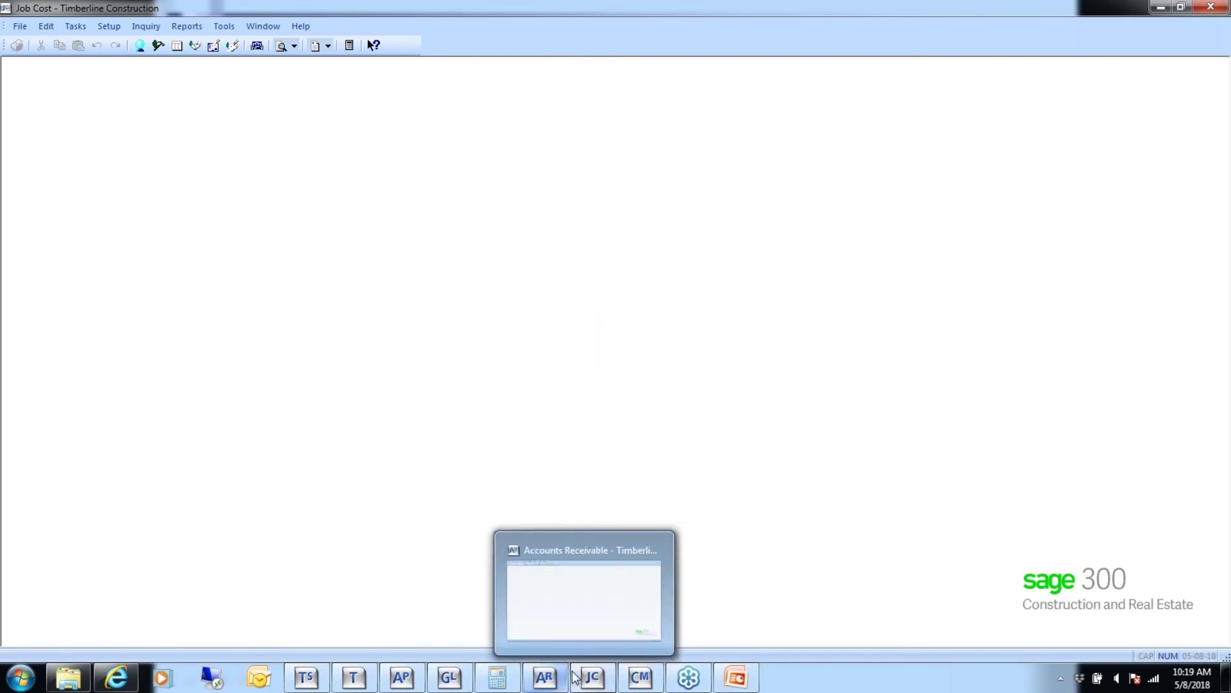
Step: Switch to the PowerPoint slide show and advance it to the Close Month slide for GL
click(448, 676)
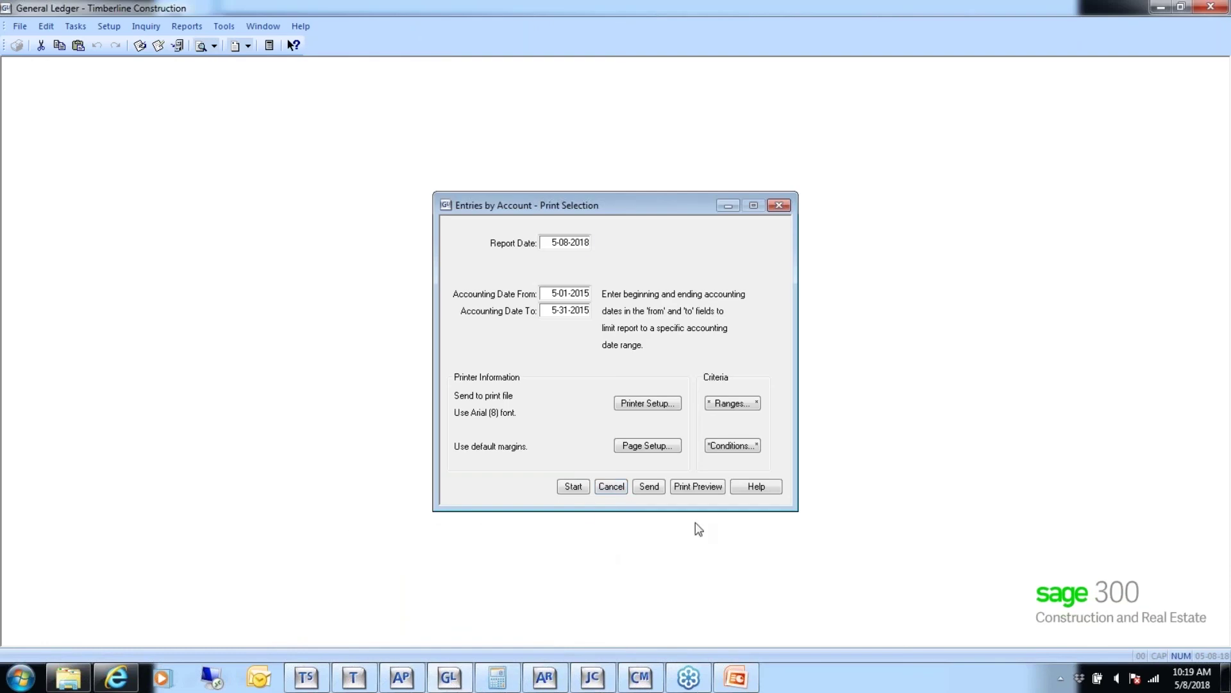
key(alt+Tab)
key(alt+Tab)
key(alt+Tab)
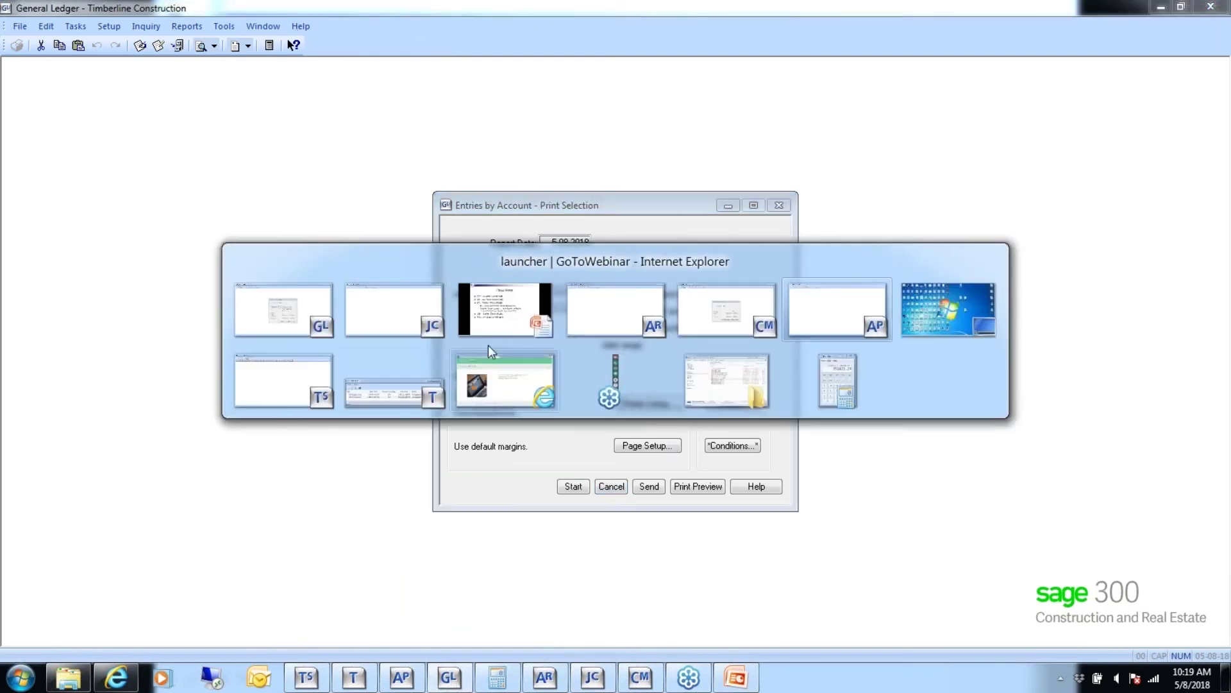
click(505, 310)
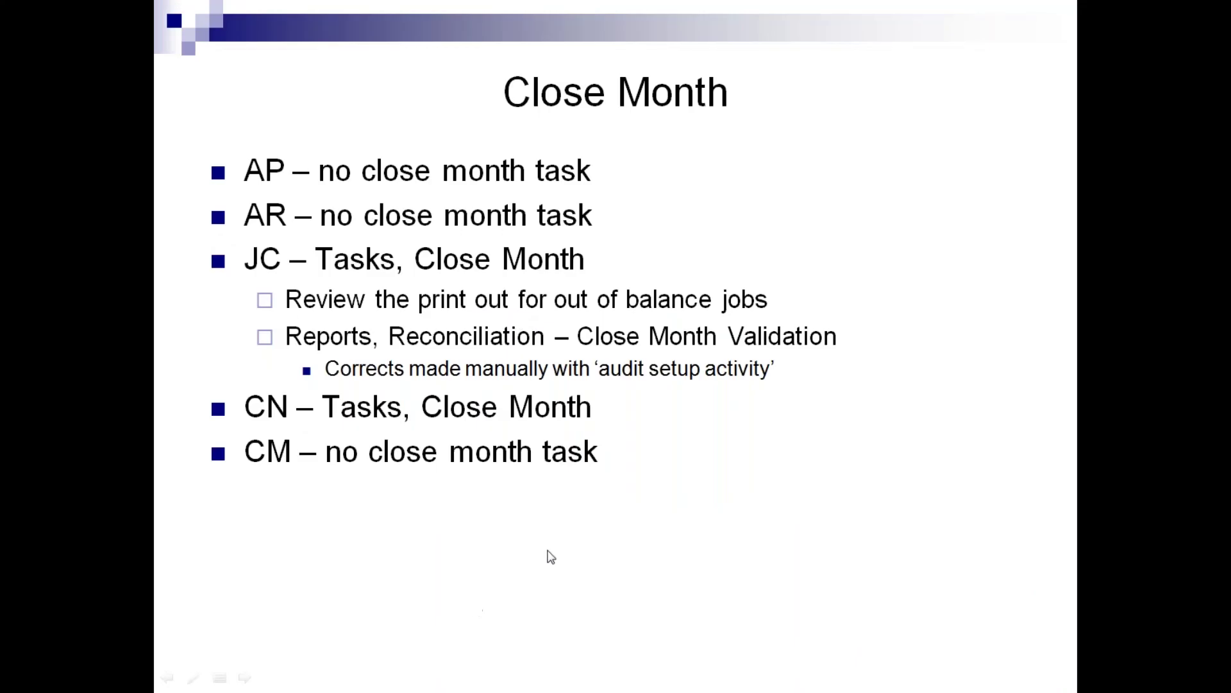
click(551, 557)
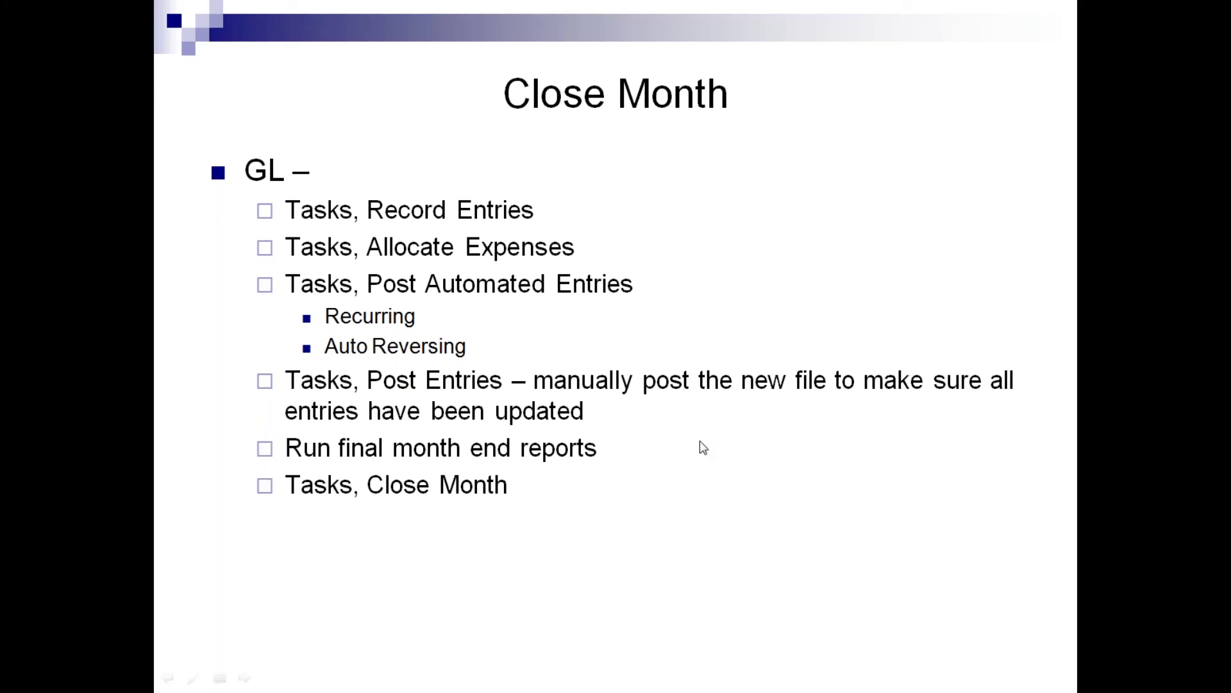
Step: Switch back to General Ledger and cancel the Entries by Account print selection
key(alt+Tab)
key(alt+Tab)
key(alt+shift+Tab)
click(611, 486)
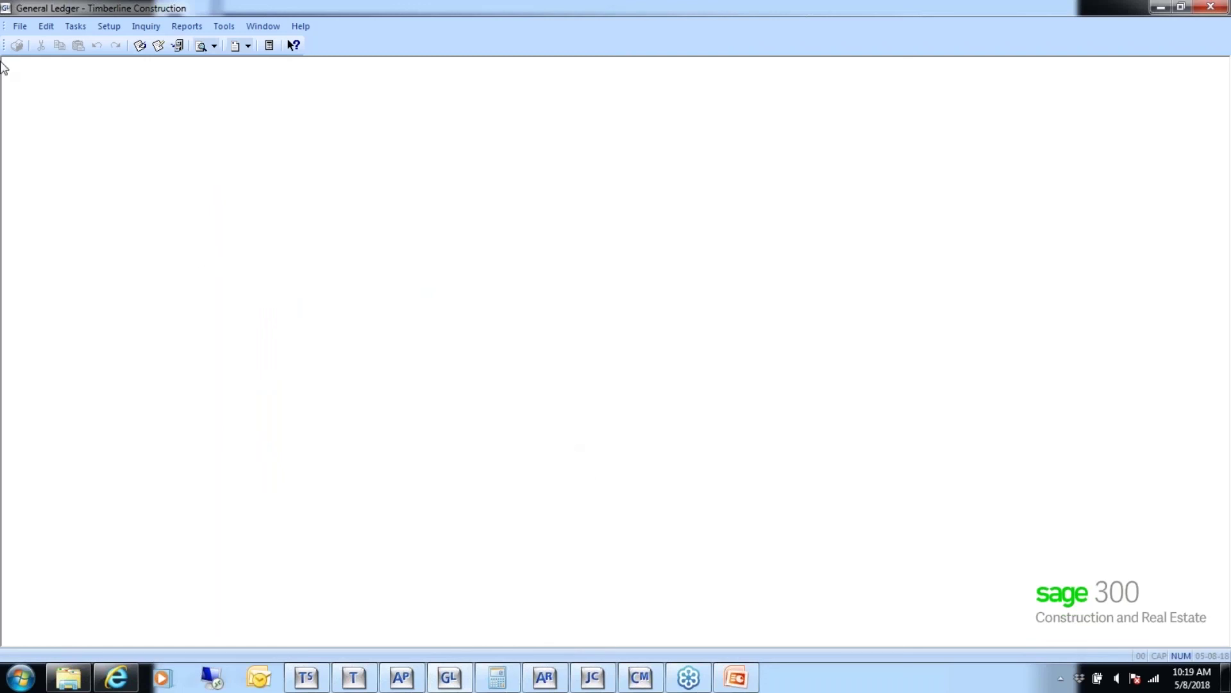
Step: Walk through Close Current Period with a backup confirmed and prefixes 10, 21 and 22 selected, and cancel at the number of periods to advance
click(74, 29)
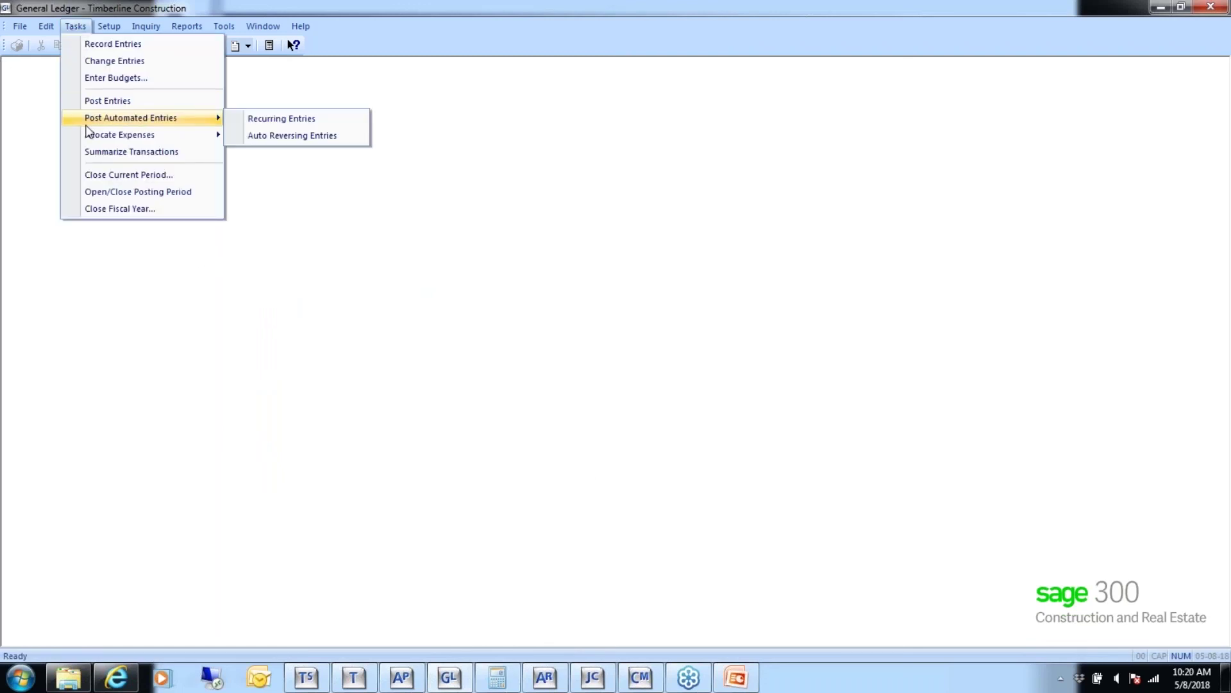
click(113, 176)
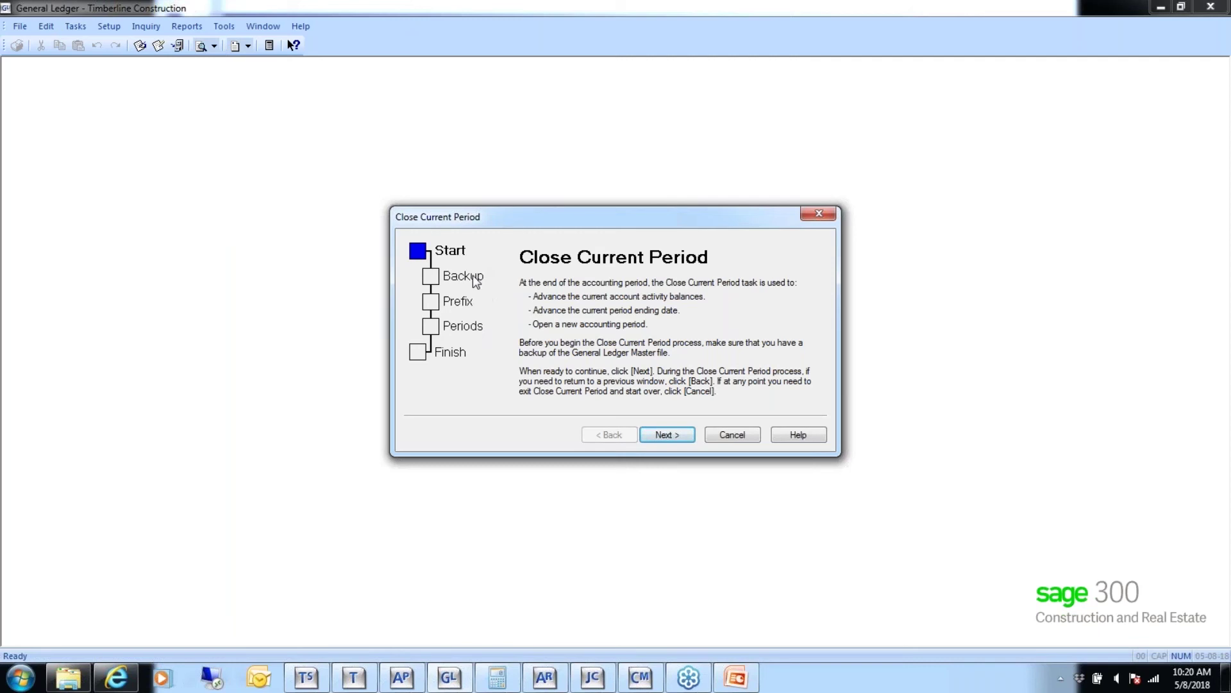
click(665, 433)
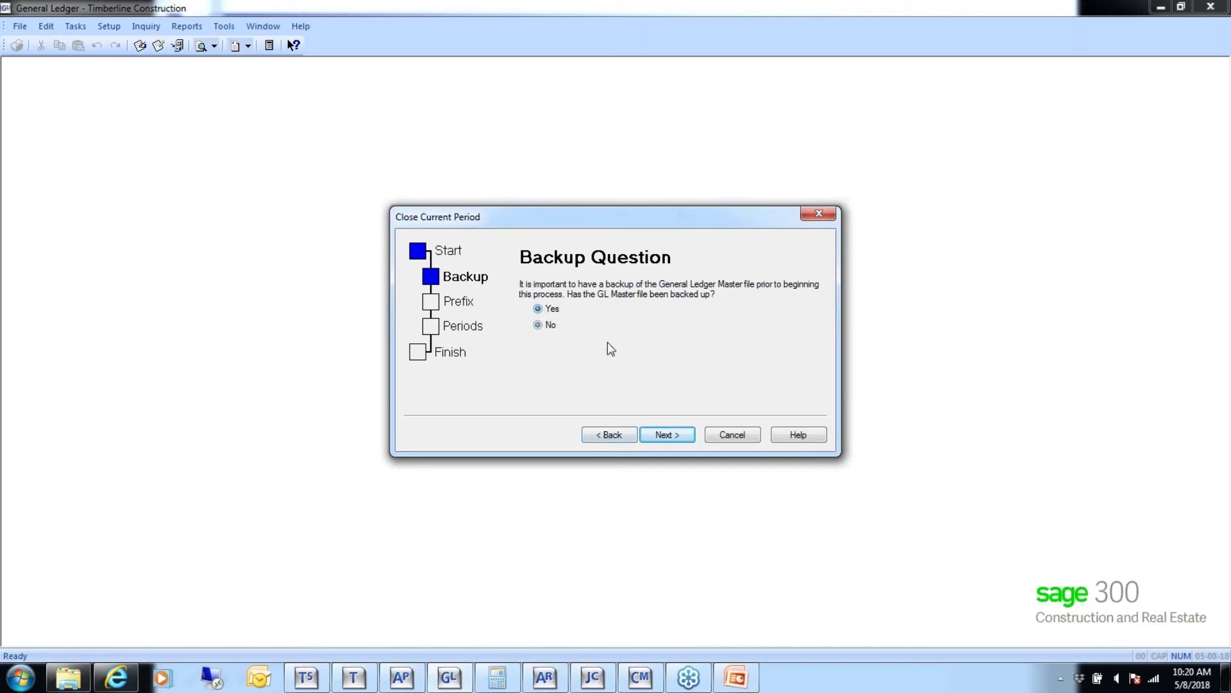
click(664, 435)
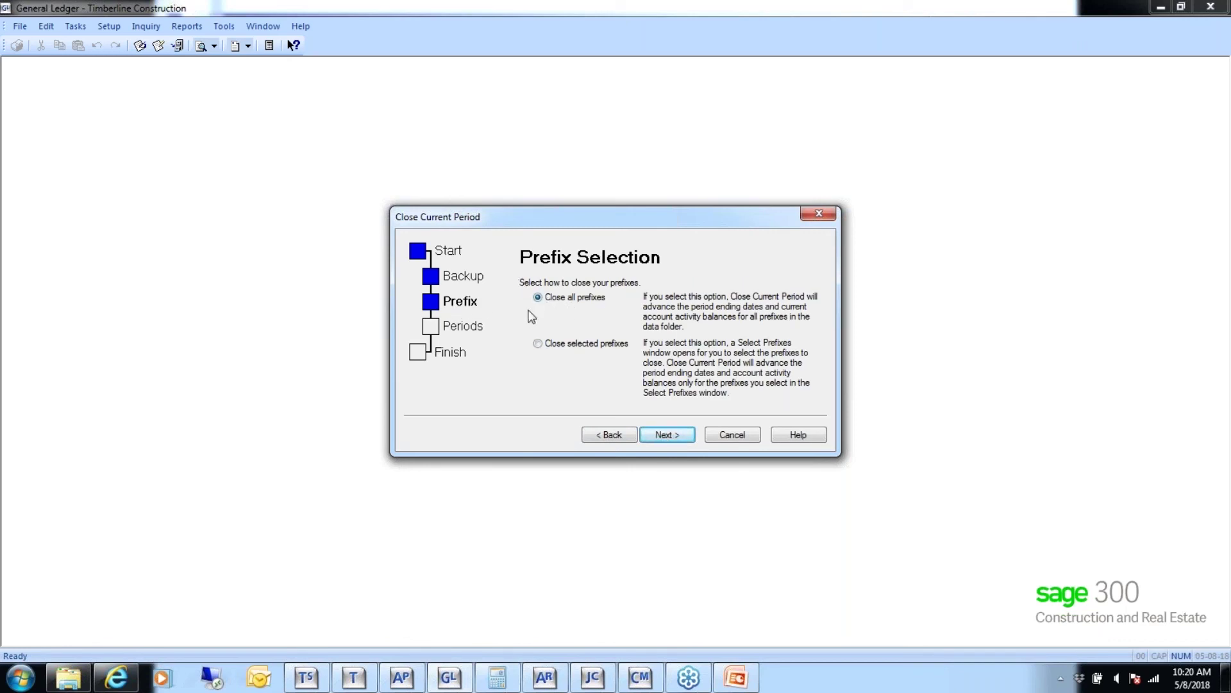
click(538, 344)
click(665, 434)
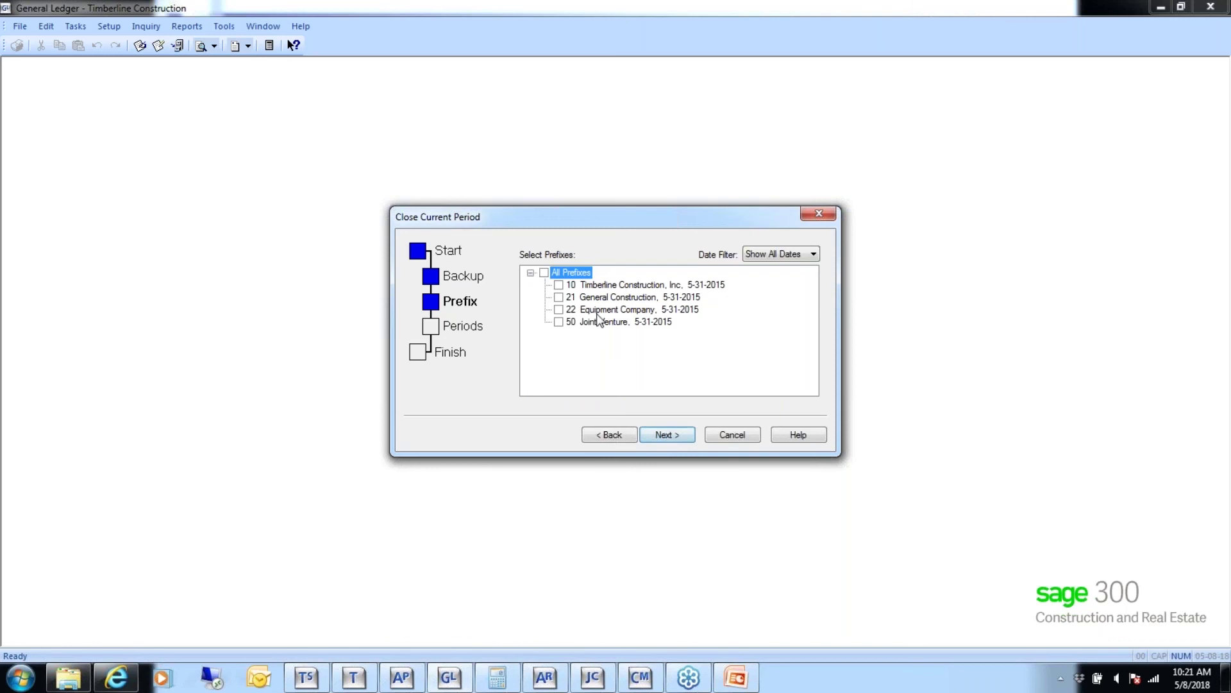
click(558, 285)
click(559, 297)
click(558, 309)
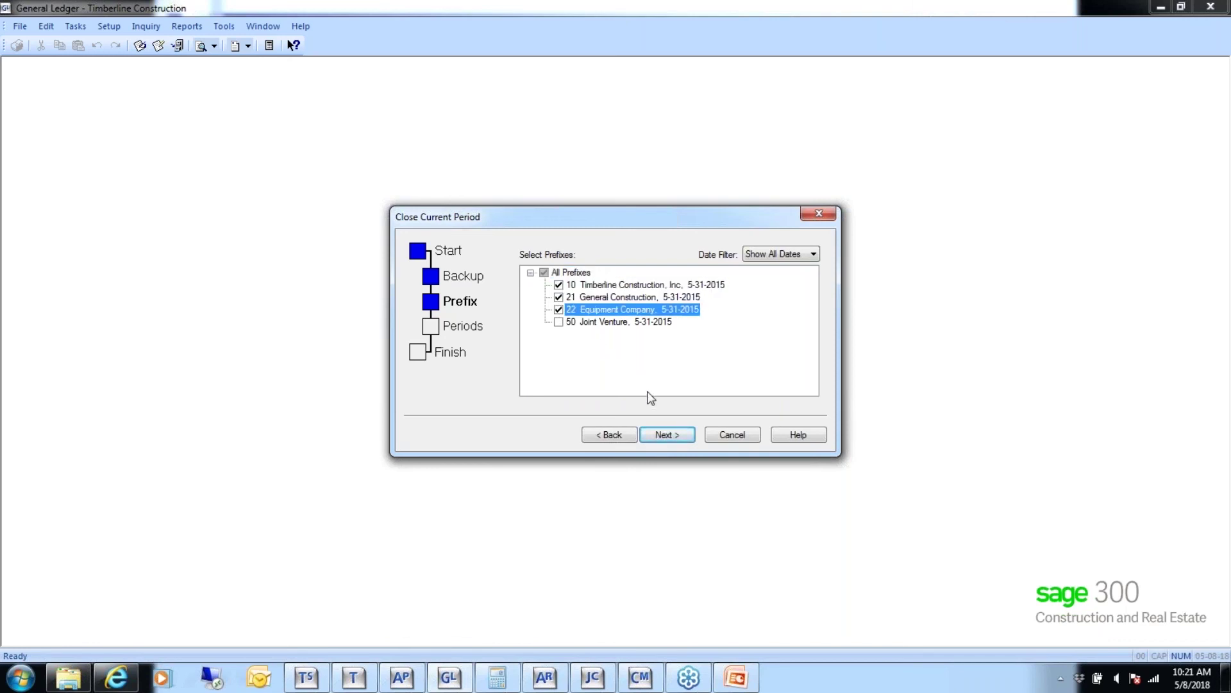
click(666, 434)
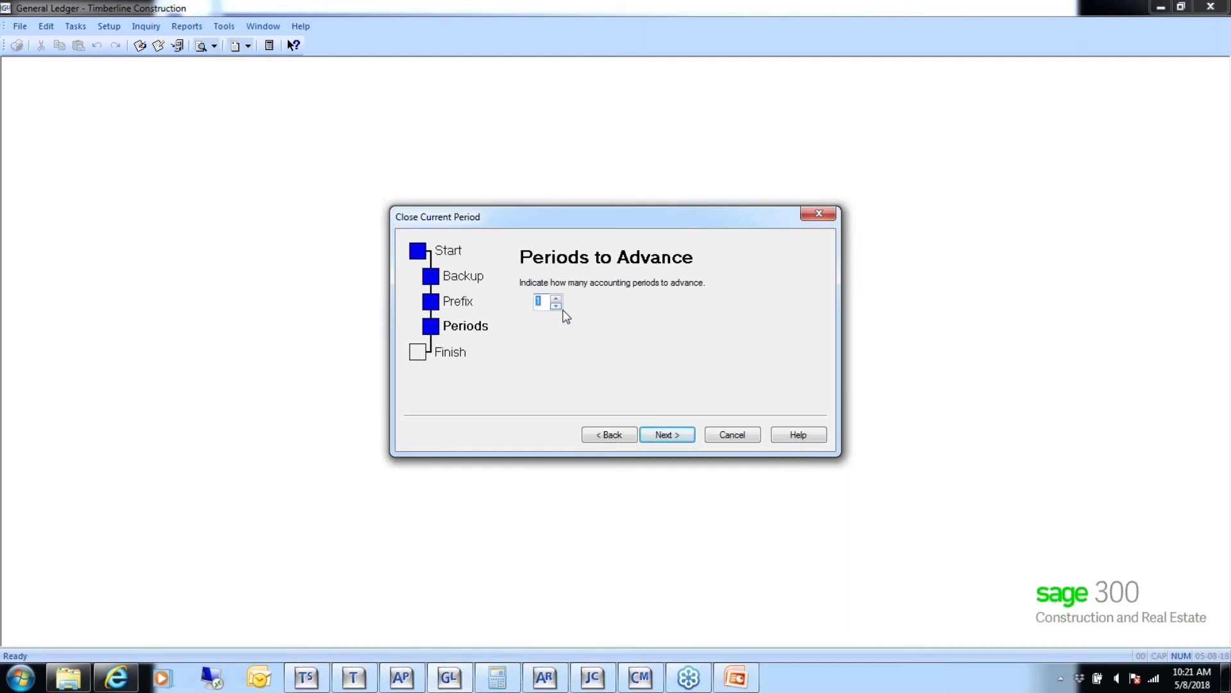
click(730, 433)
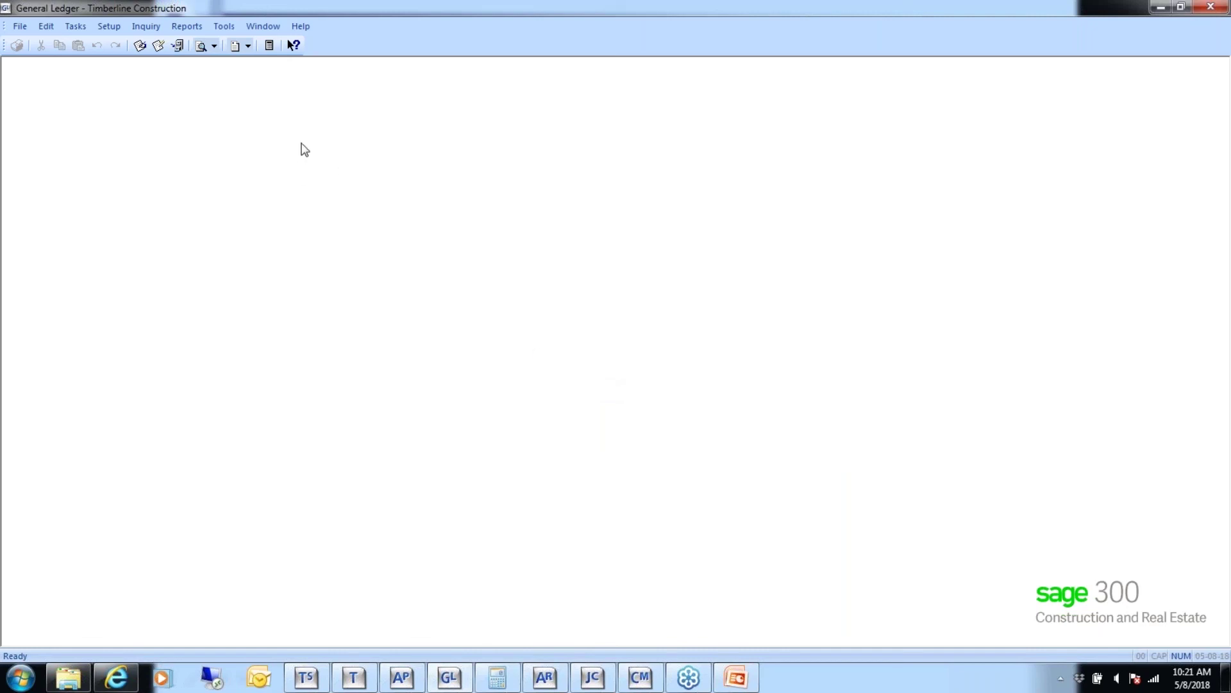
Step: Enable automatic period closing in the GL processing options and save the GL settings
click(75, 28)
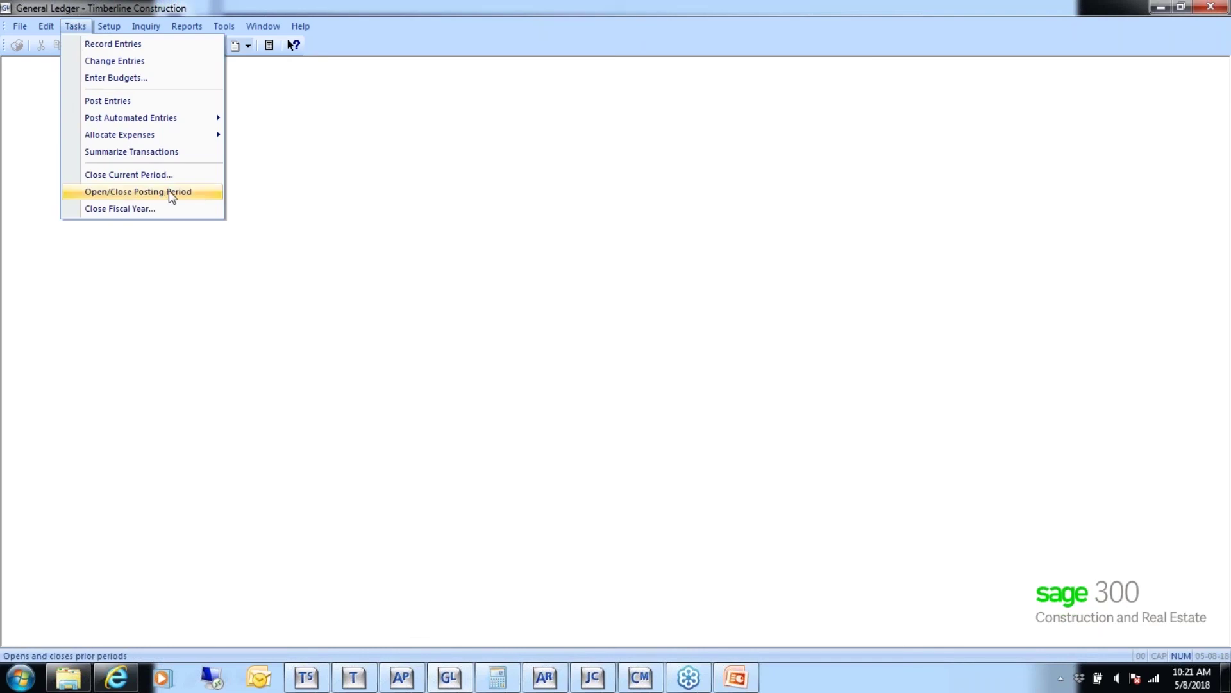
mouse_move(20, 27)
mouse_move(22, 76)
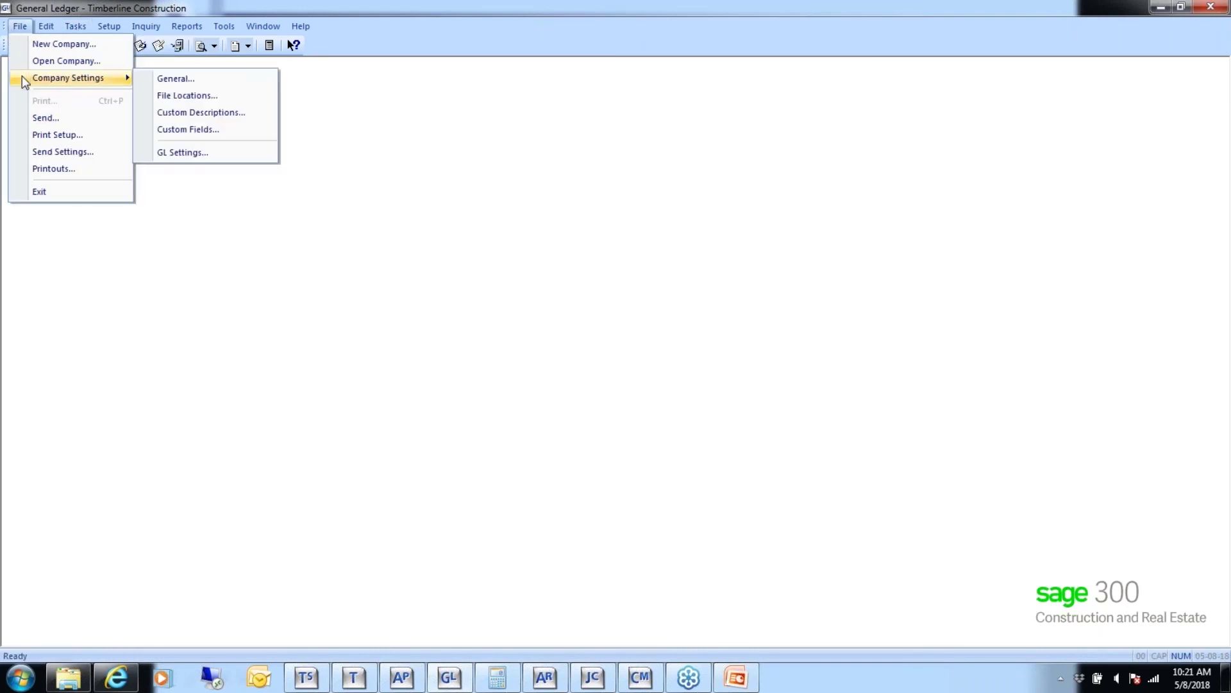
click(185, 156)
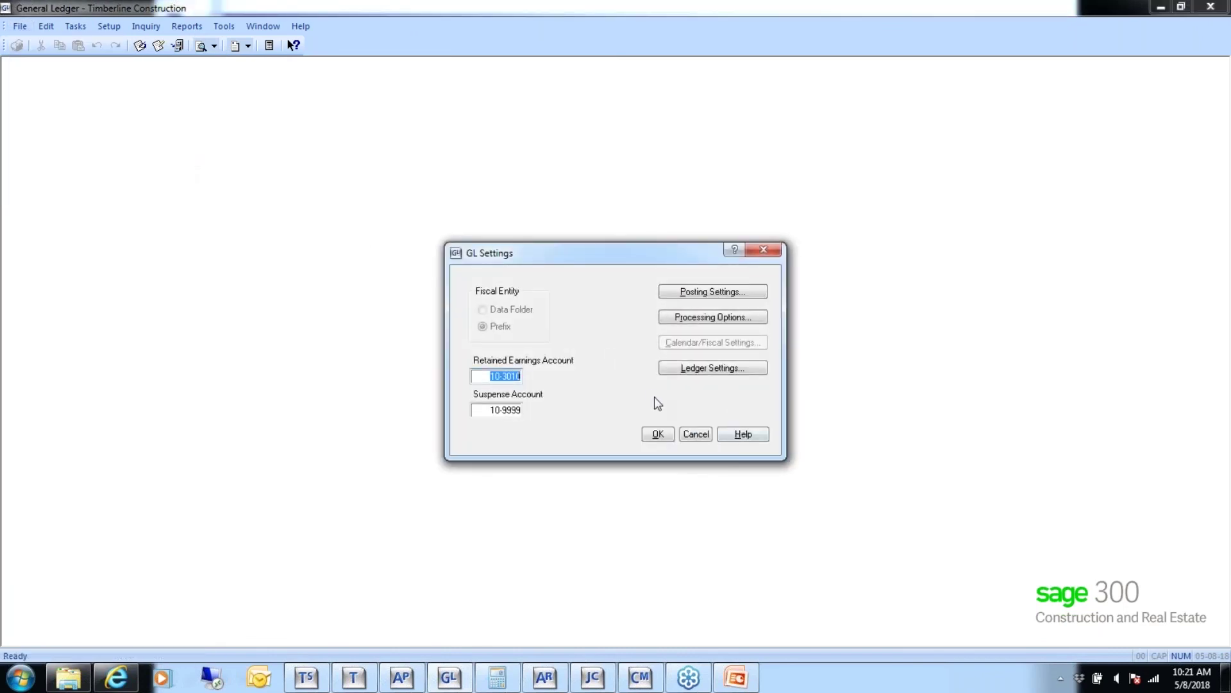
click(700, 318)
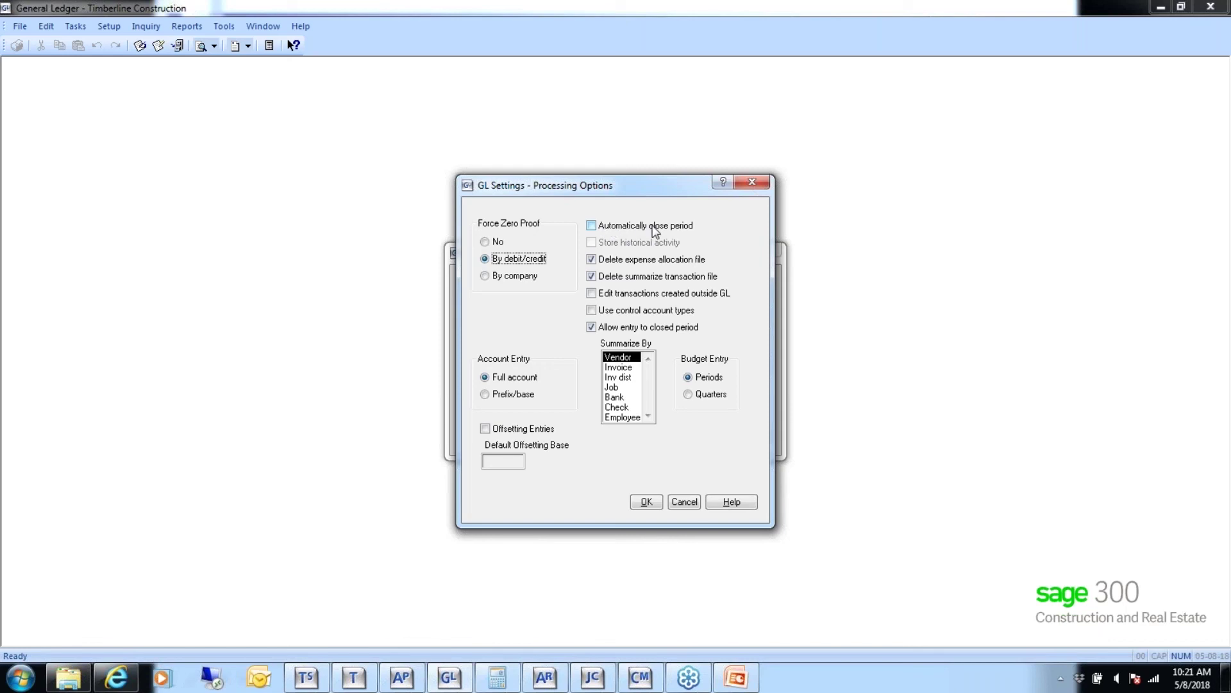
click(592, 226)
click(646, 502)
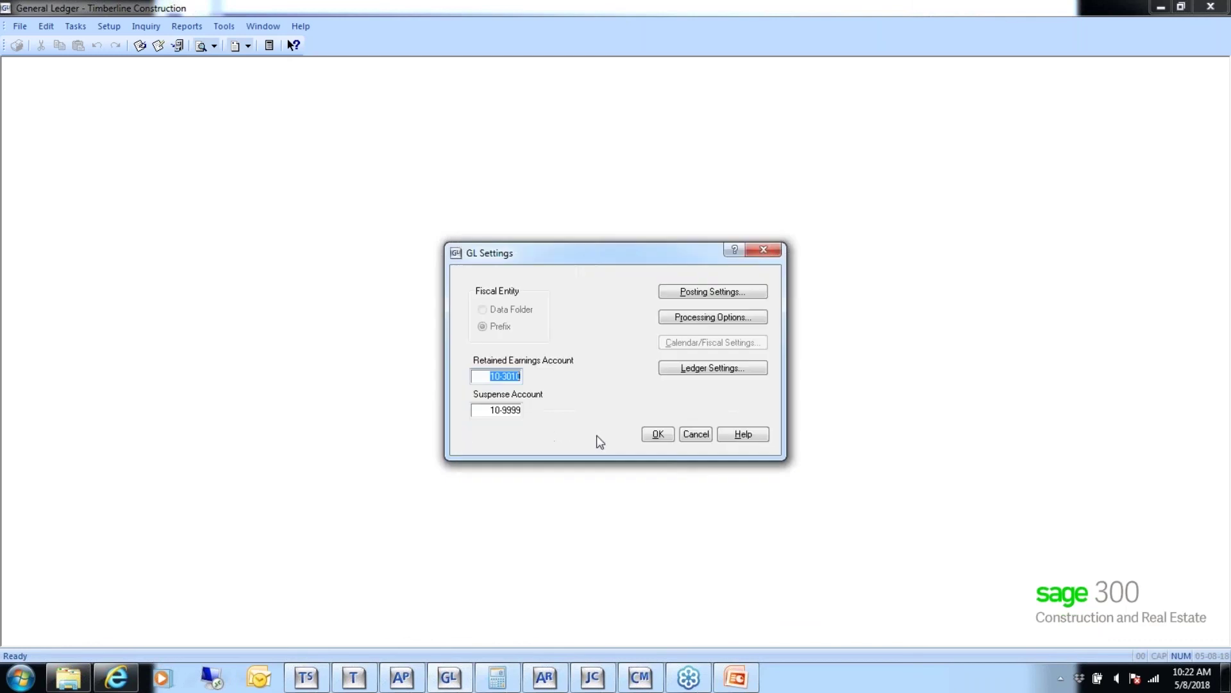
click(659, 435)
Step: Mark the 12-31-2013 posting period as closed for company 10, Timberline Construction, Inc, and accept the change
click(71, 26)
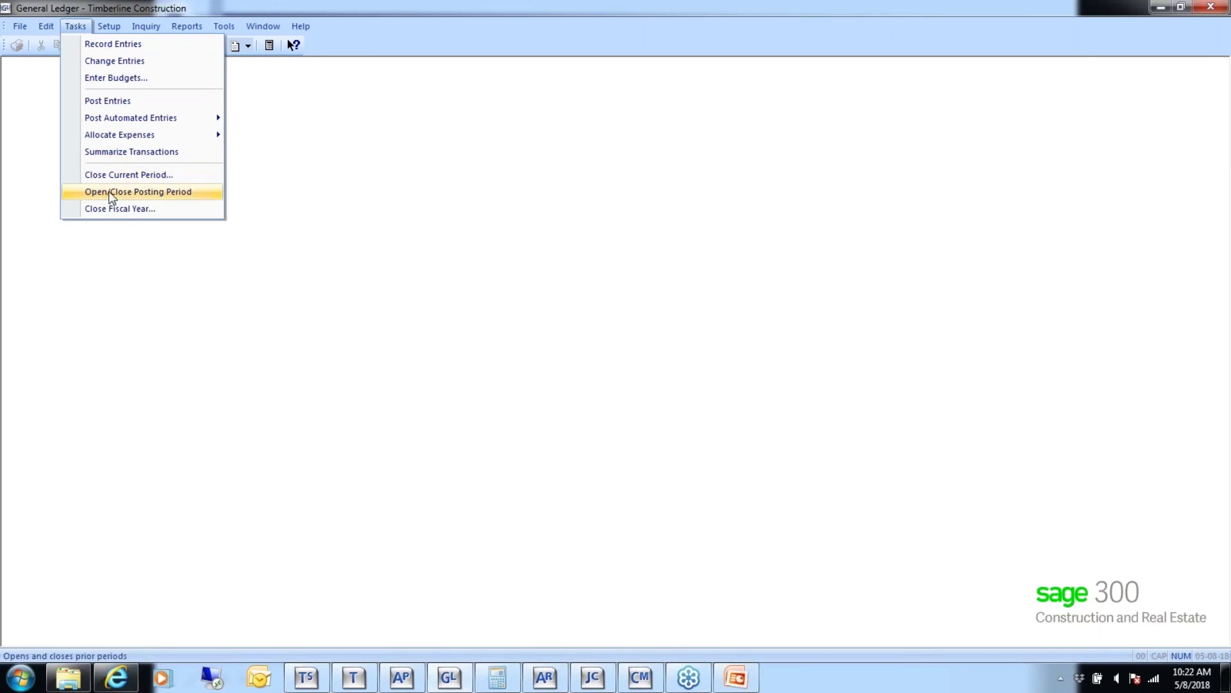
click(134, 192)
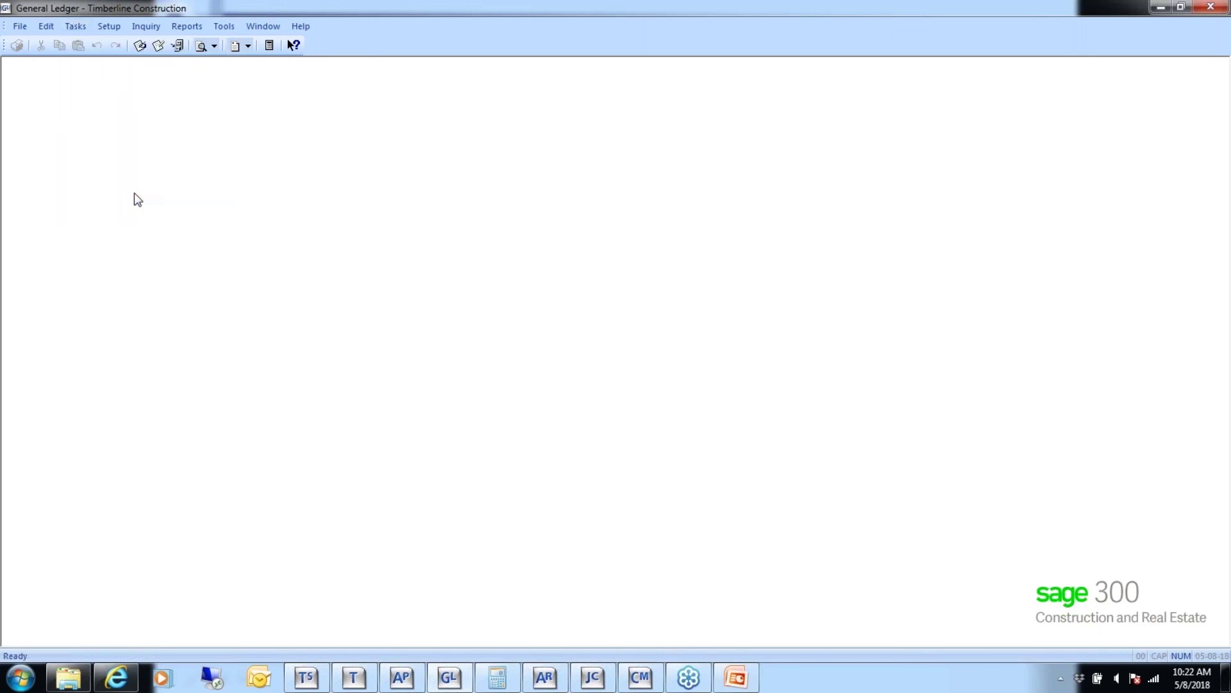
click(622, 392)
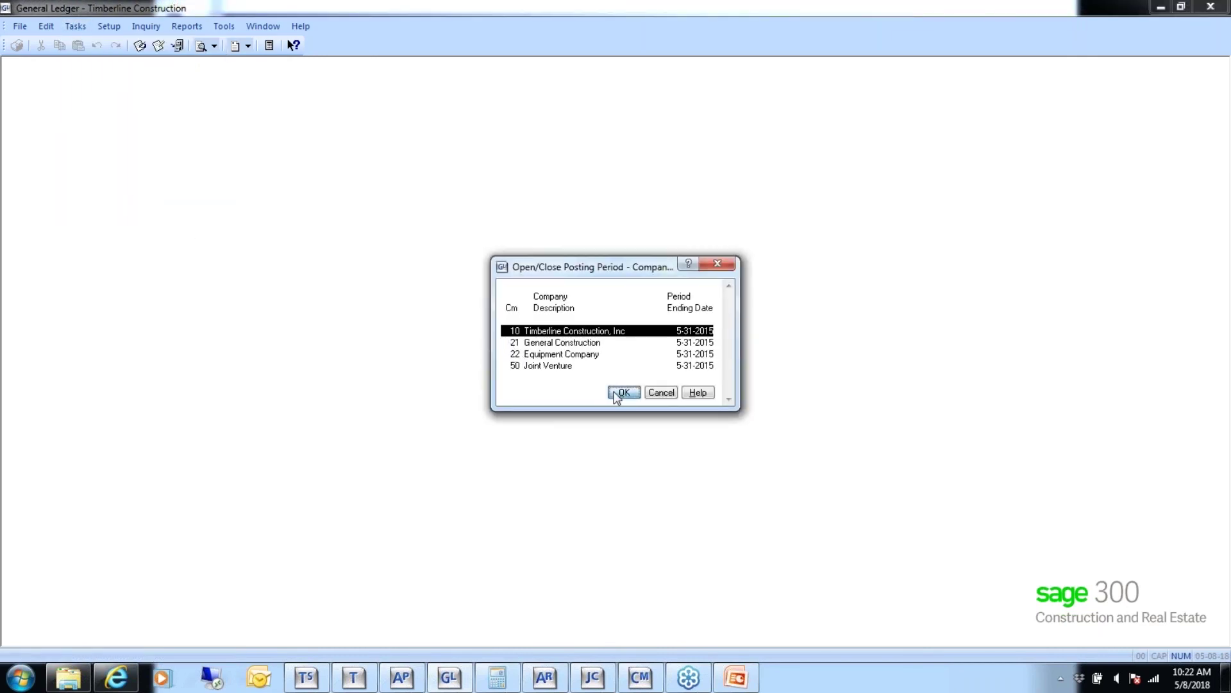
click(566, 330)
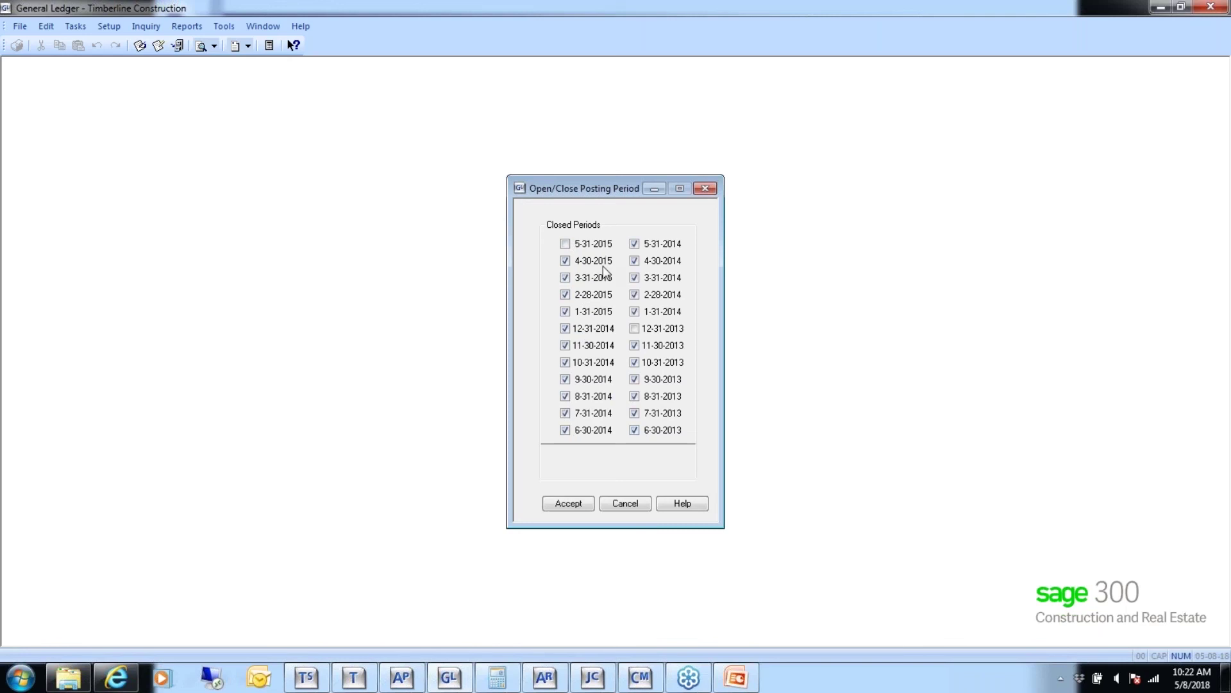
click(573, 247)
click(574, 247)
click(634, 328)
click(563, 502)
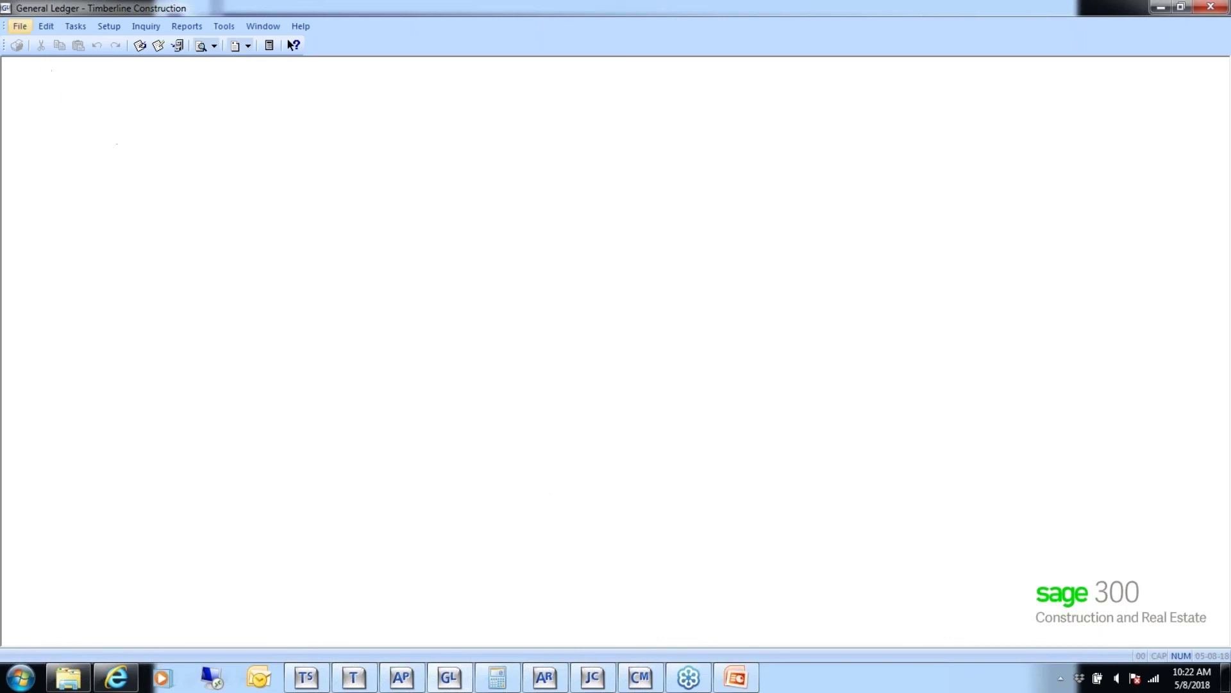
Step: Disallow entry to closed periods in the GL processing options and save the GL settings
click(23, 28)
mouse_move(27, 82)
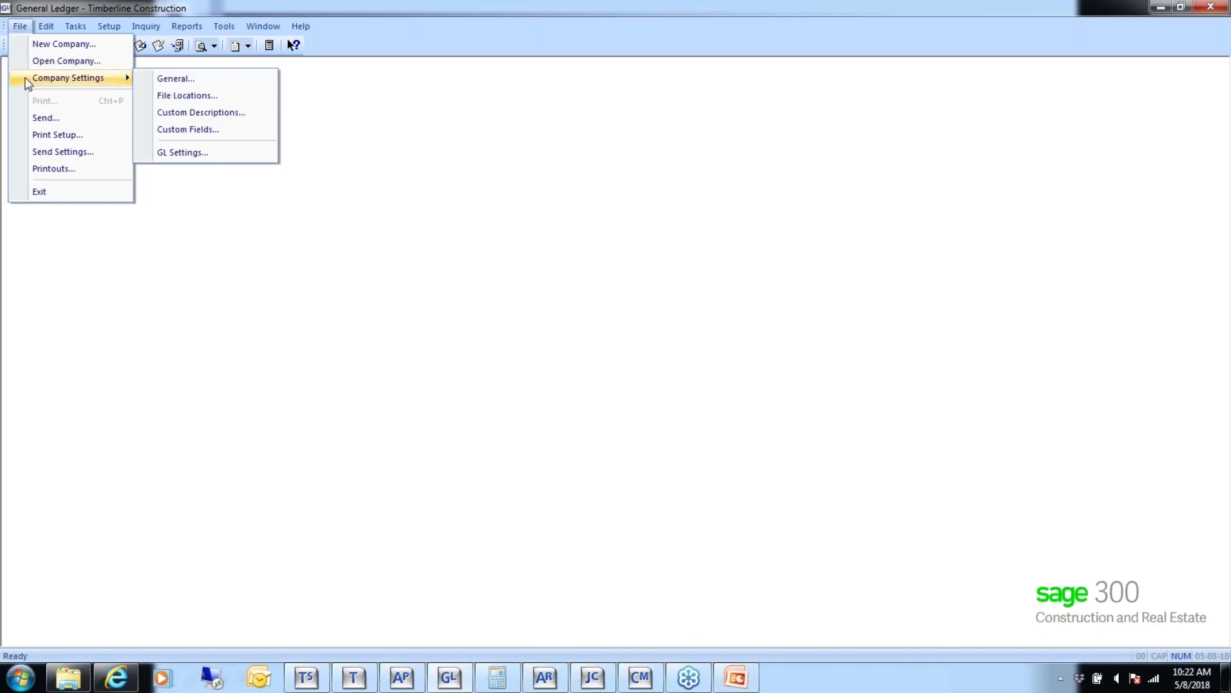
click(183, 156)
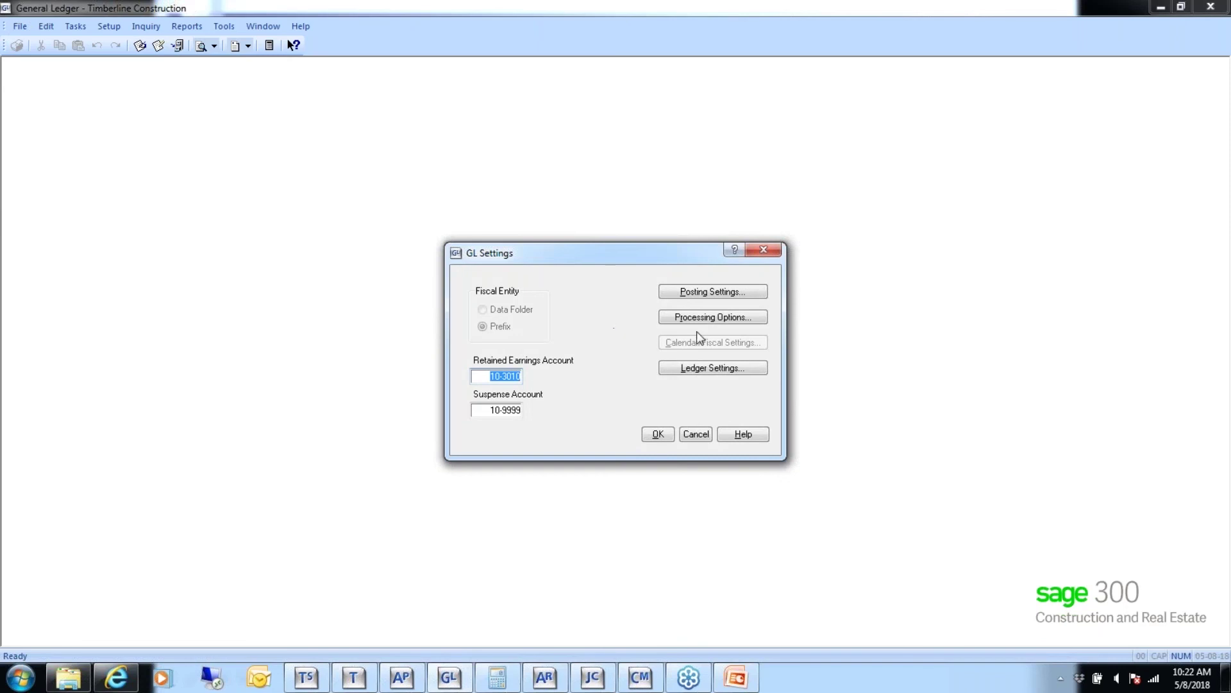
click(702, 320)
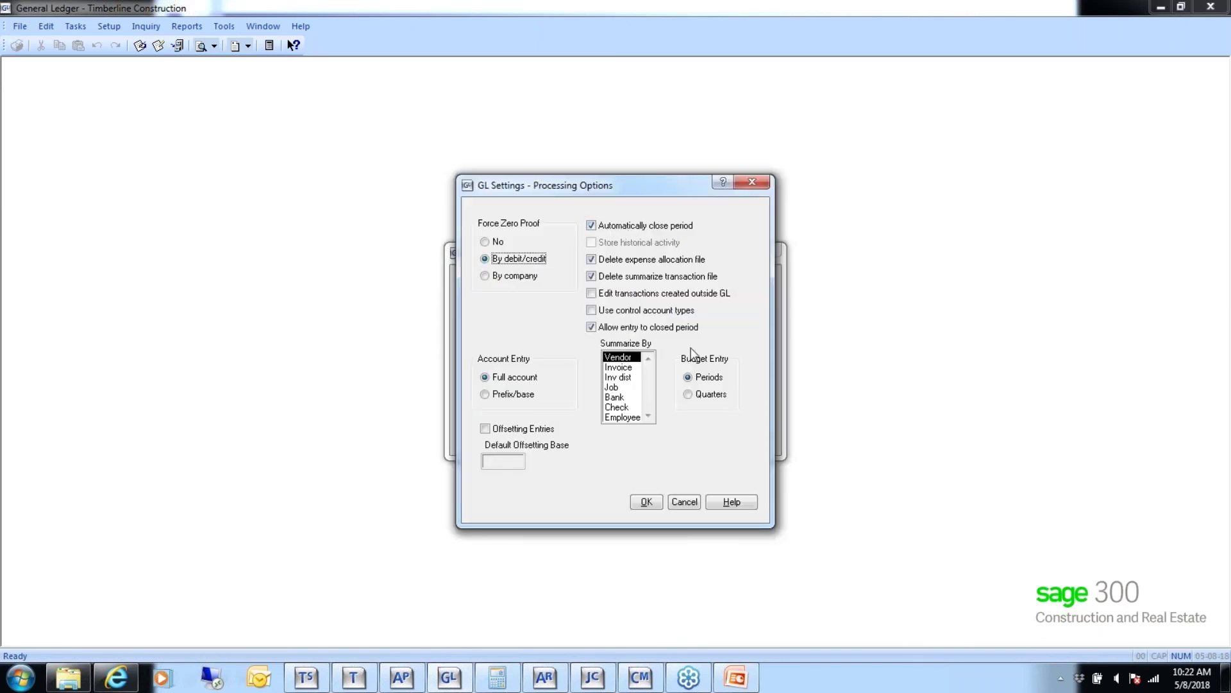
click(591, 328)
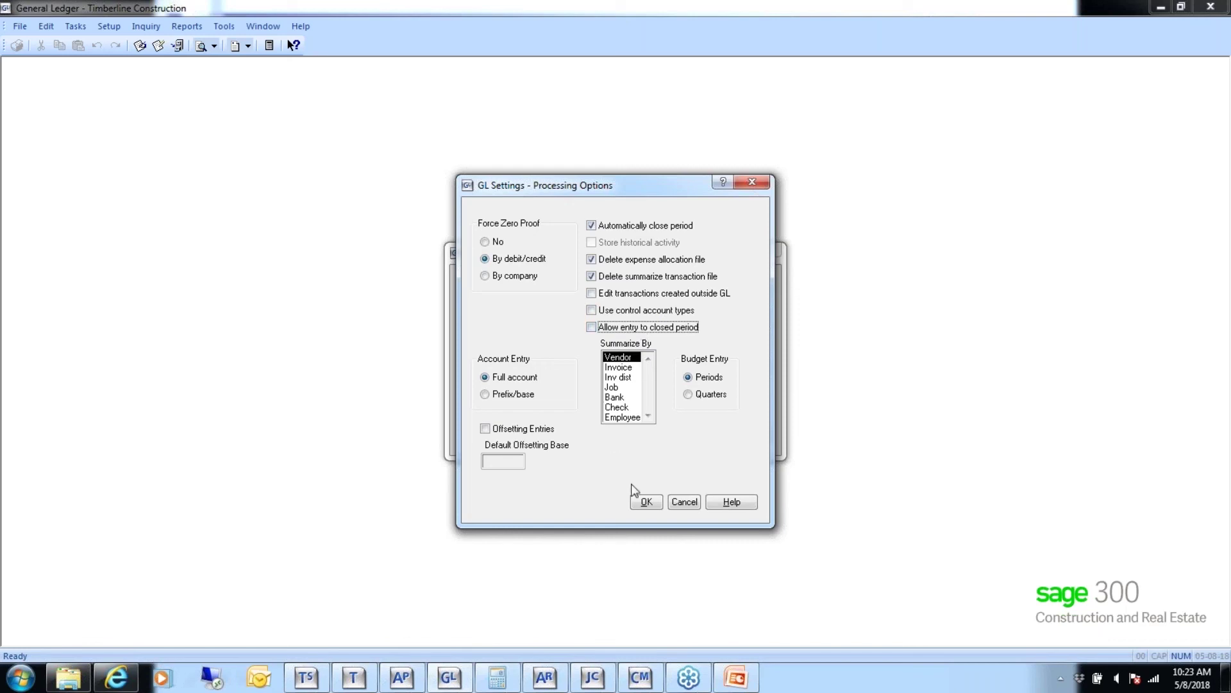
click(645, 500)
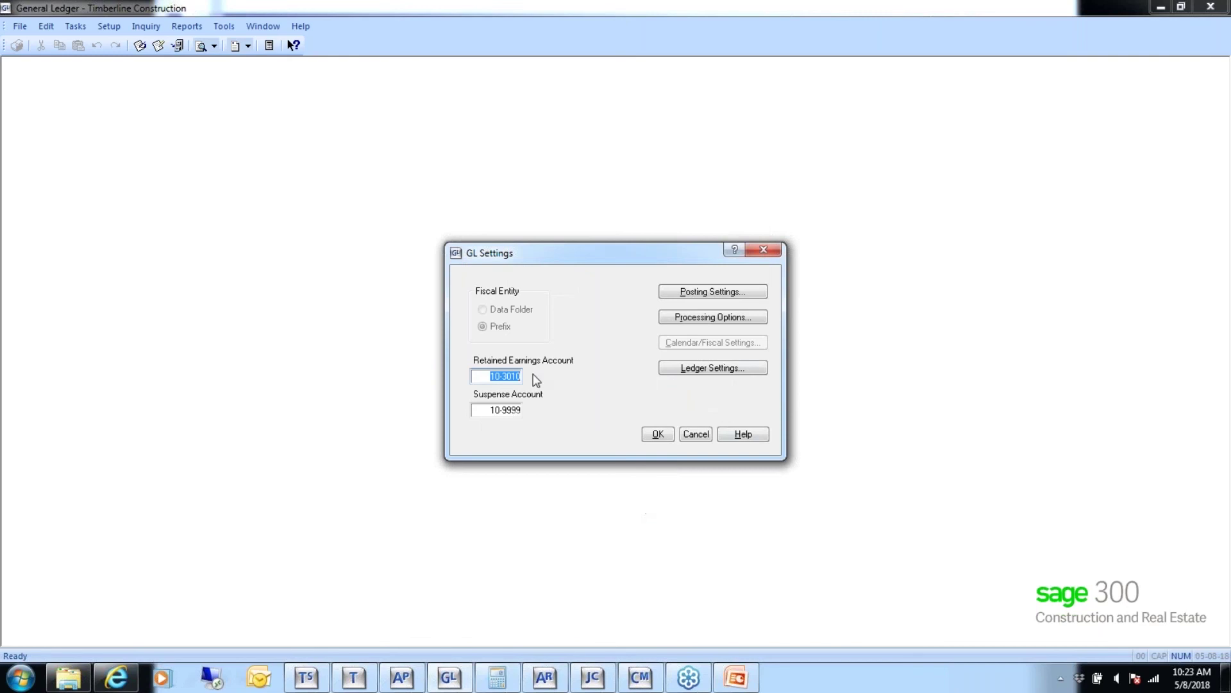
click(657, 434)
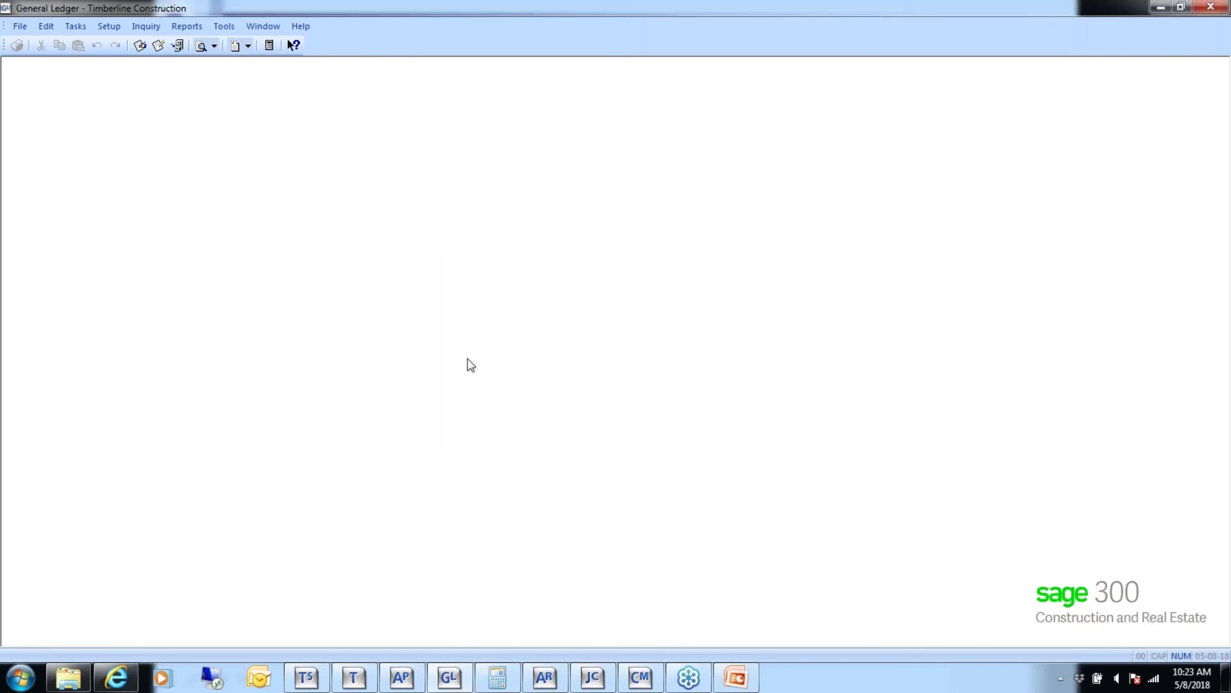
Step: Switch to the PowerPoint slide show and advance it to the Reconciliation Tool slide
key(alt+Tab)
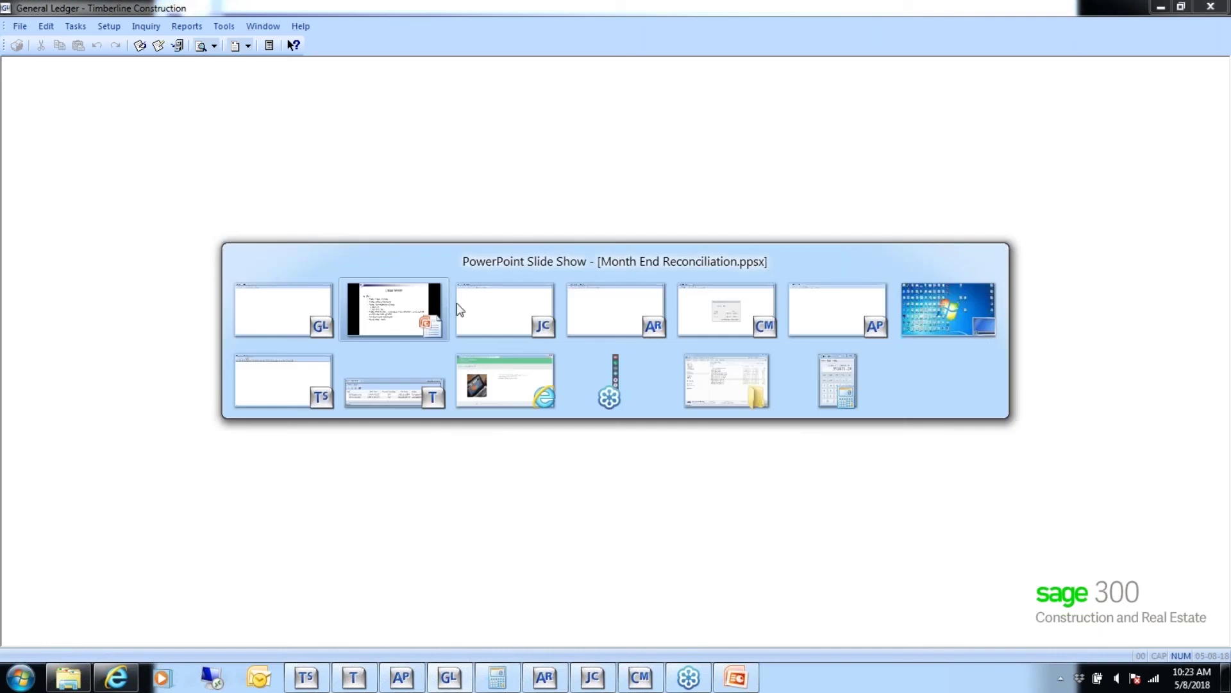
click(393, 306)
click(517, 567)
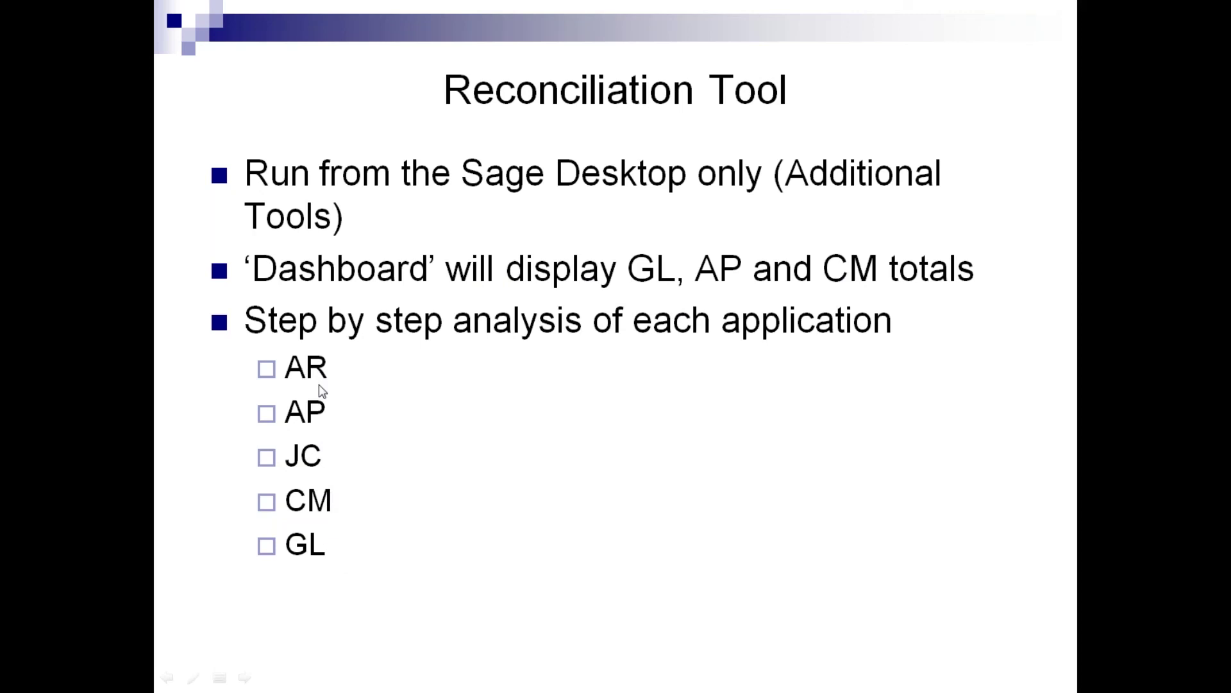
Step: Leave the PowerPoint slide show and launch Sage Desktop
key(alt+Tab)
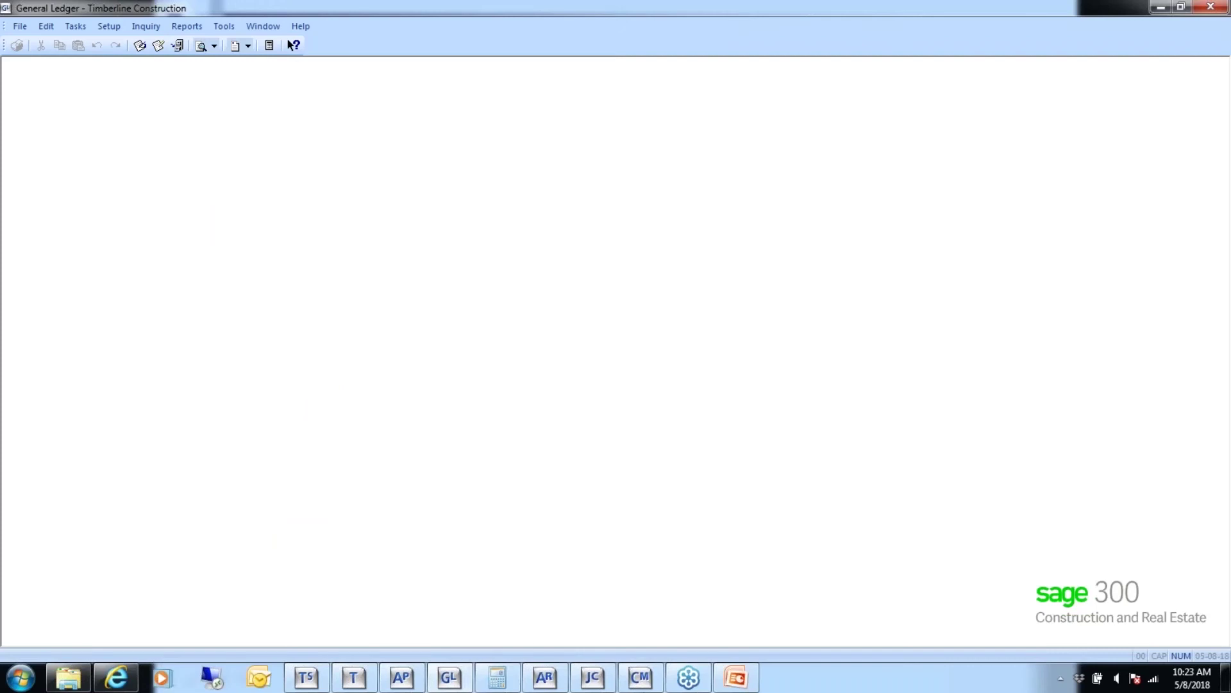
click(21, 678)
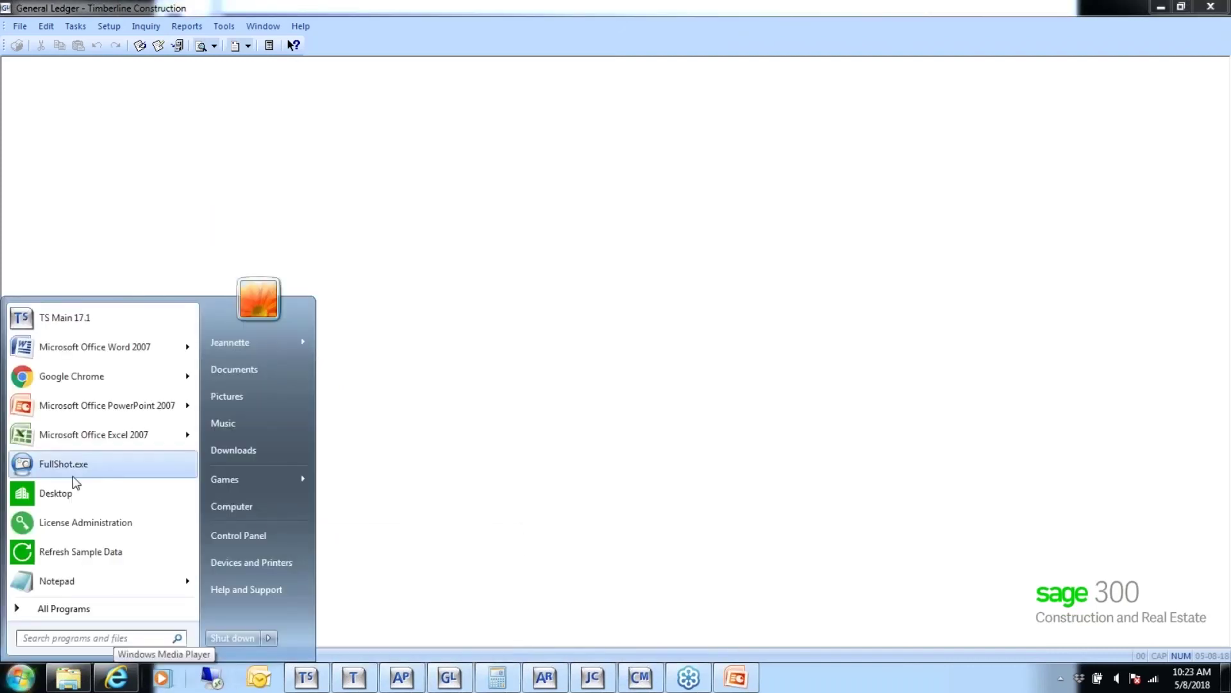
click(46, 495)
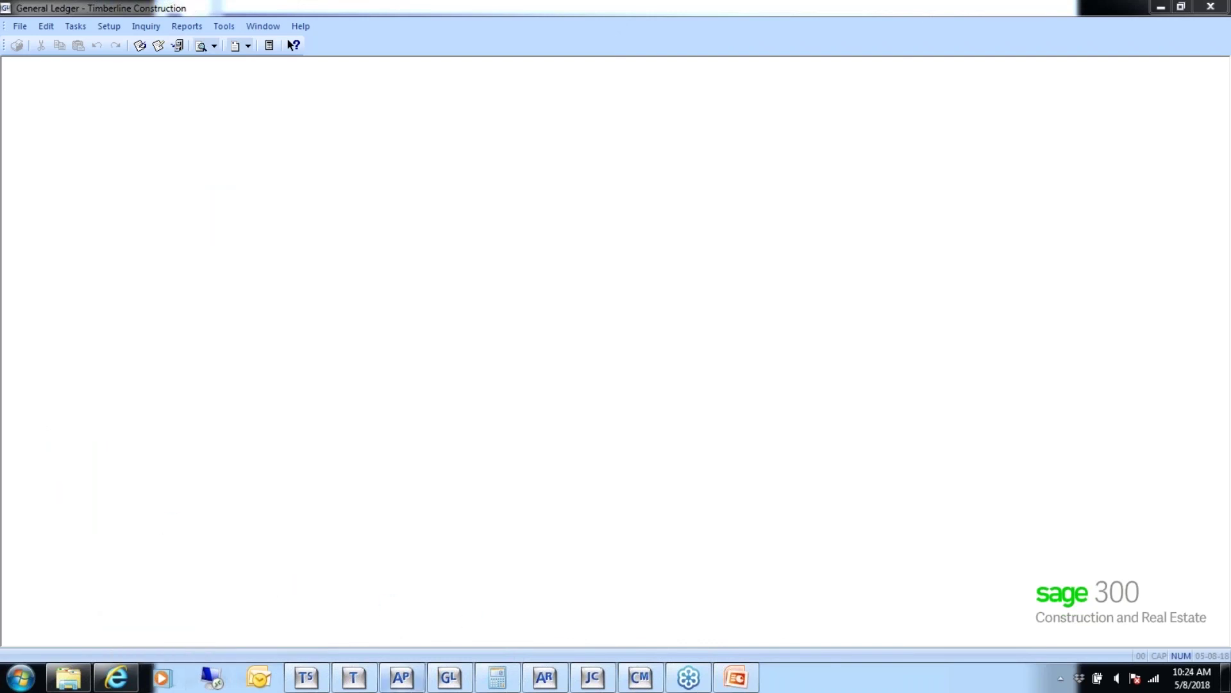
Step: Close the Accounts Payable, General Ledger, Accounts Receivable and Job Cost application windows
click(400, 683)
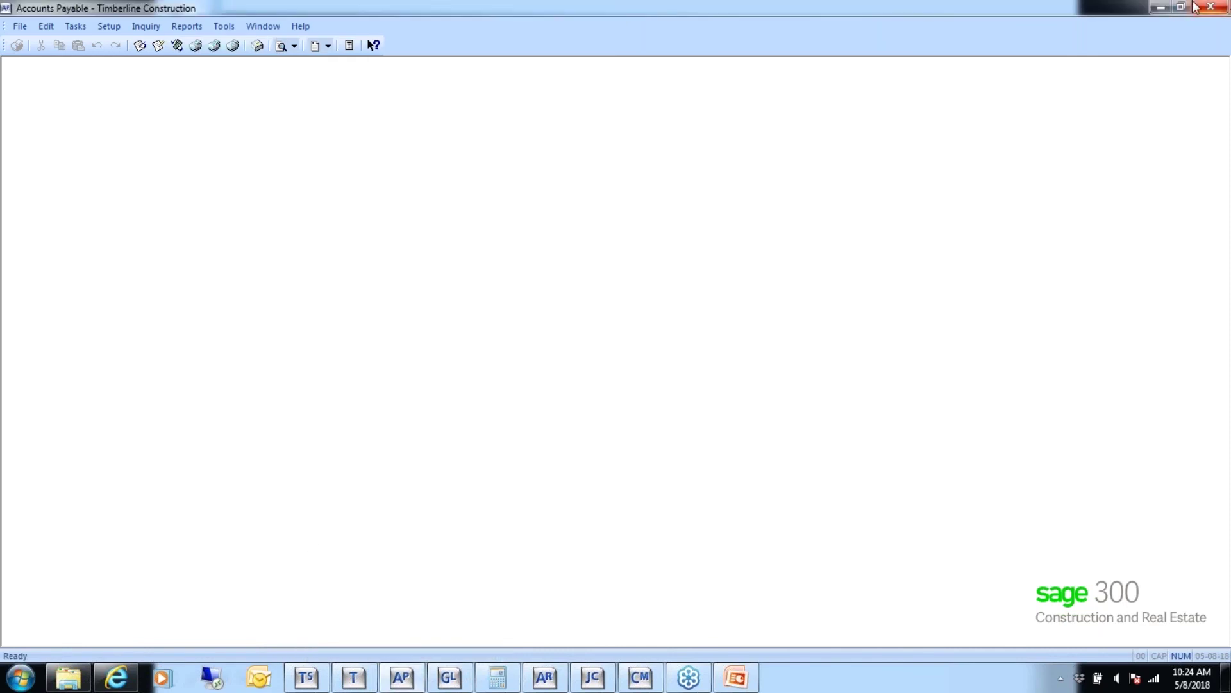
mouse_move(395, 685)
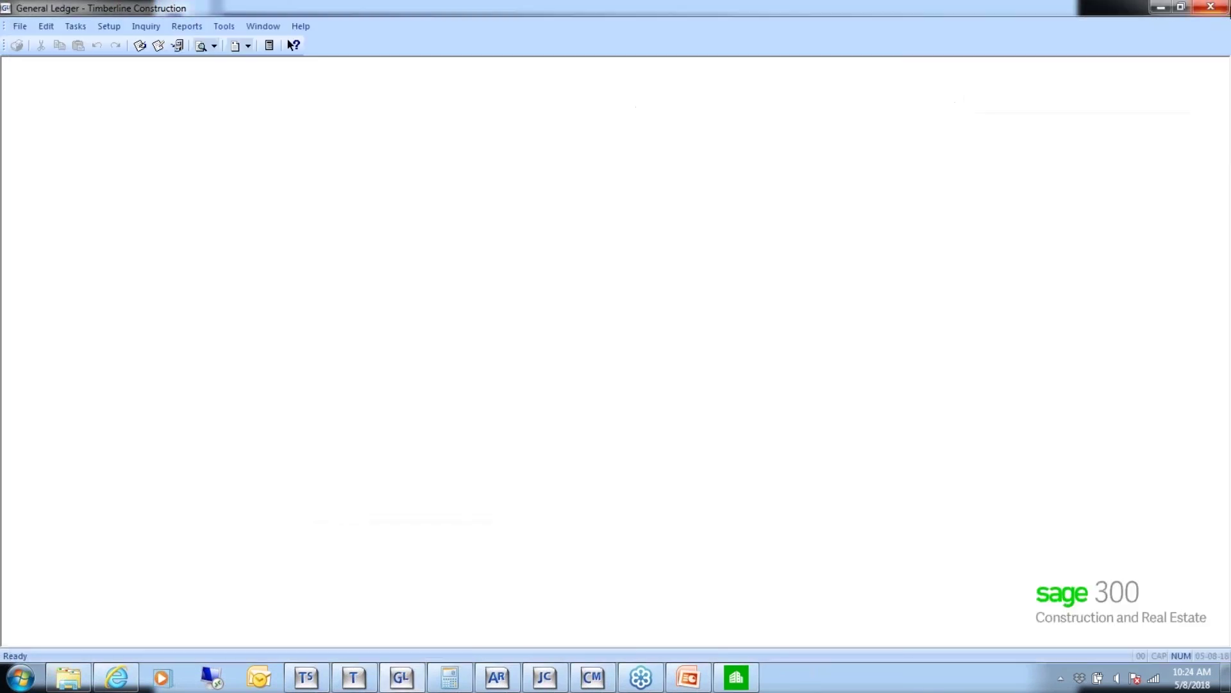
click(1214, 8)
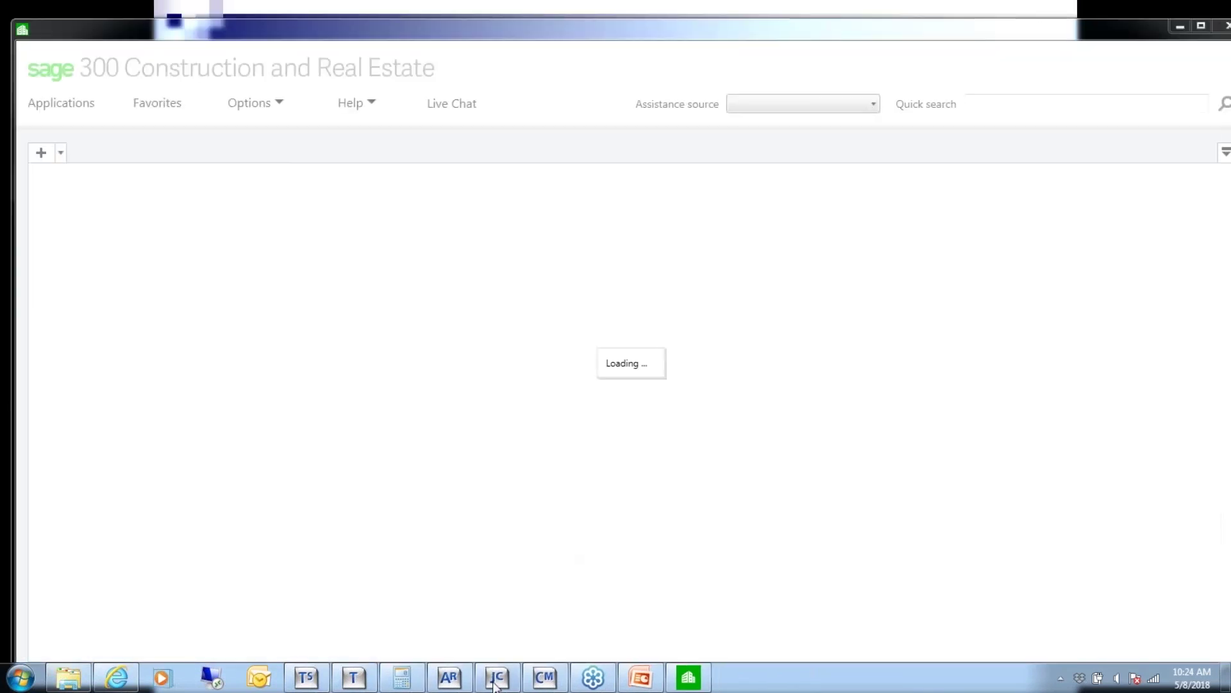
click(442, 685)
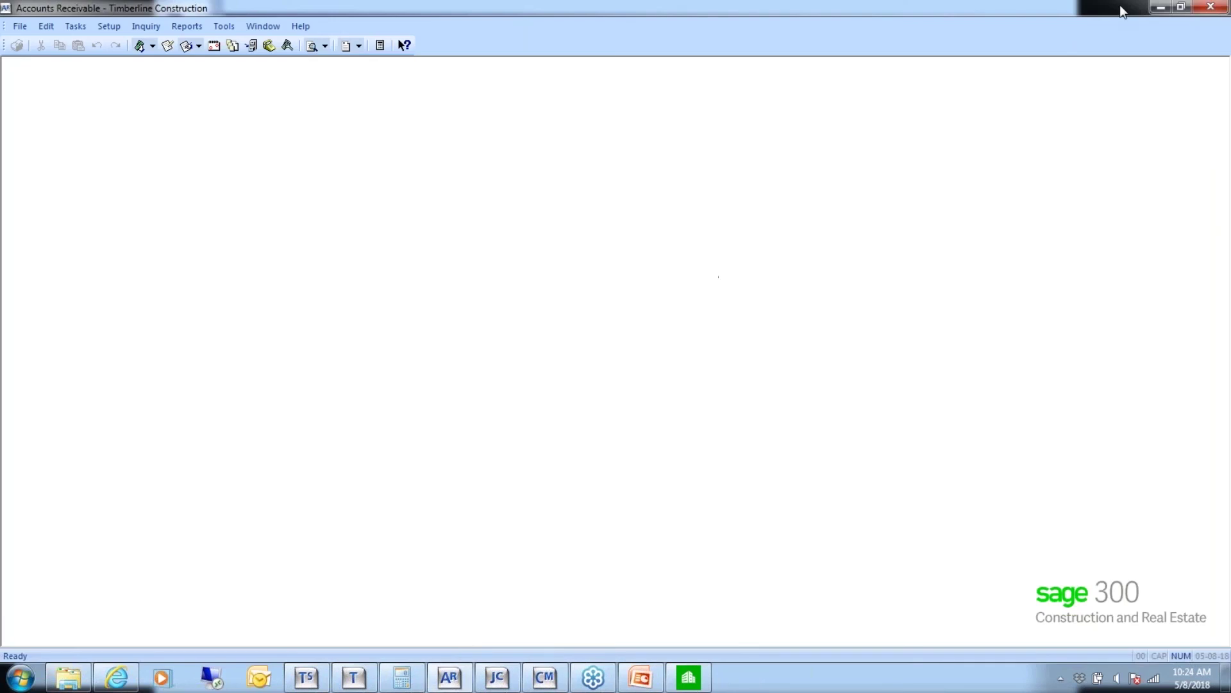
click(1199, 12)
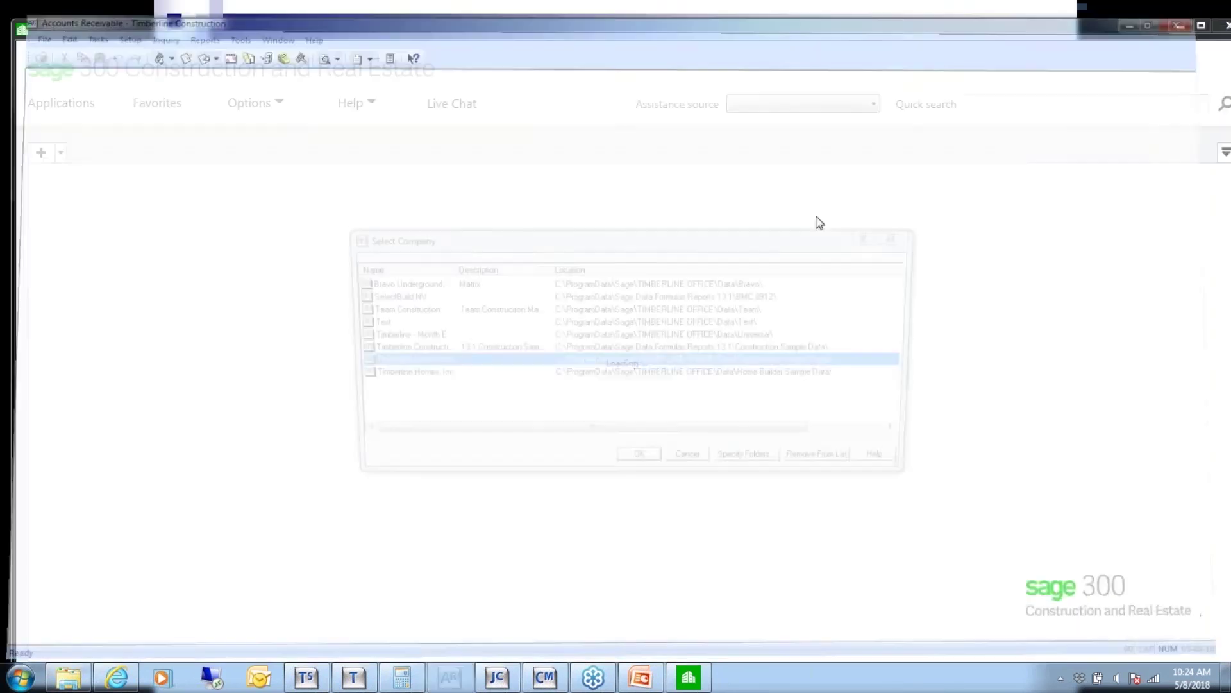
click(449, 678)
click(1211, 7)
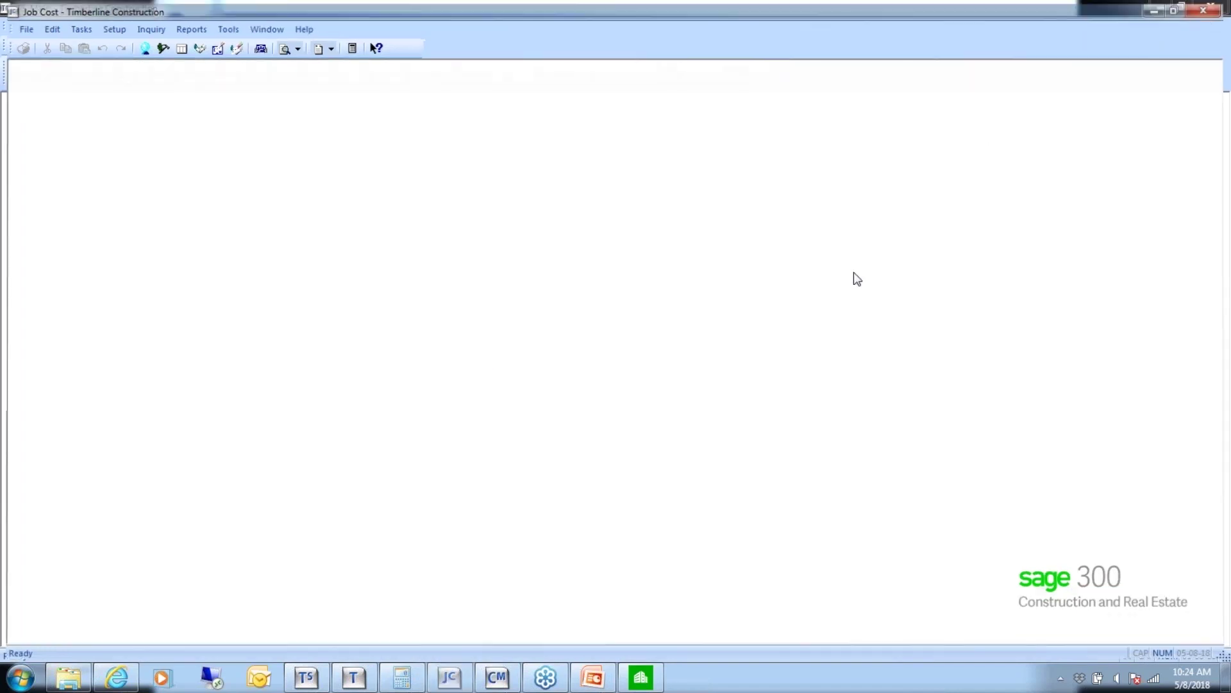
Step: Cancel the Bank Reconciliation print selection, close Cash Management and exit TS-Main
click(449, 677)
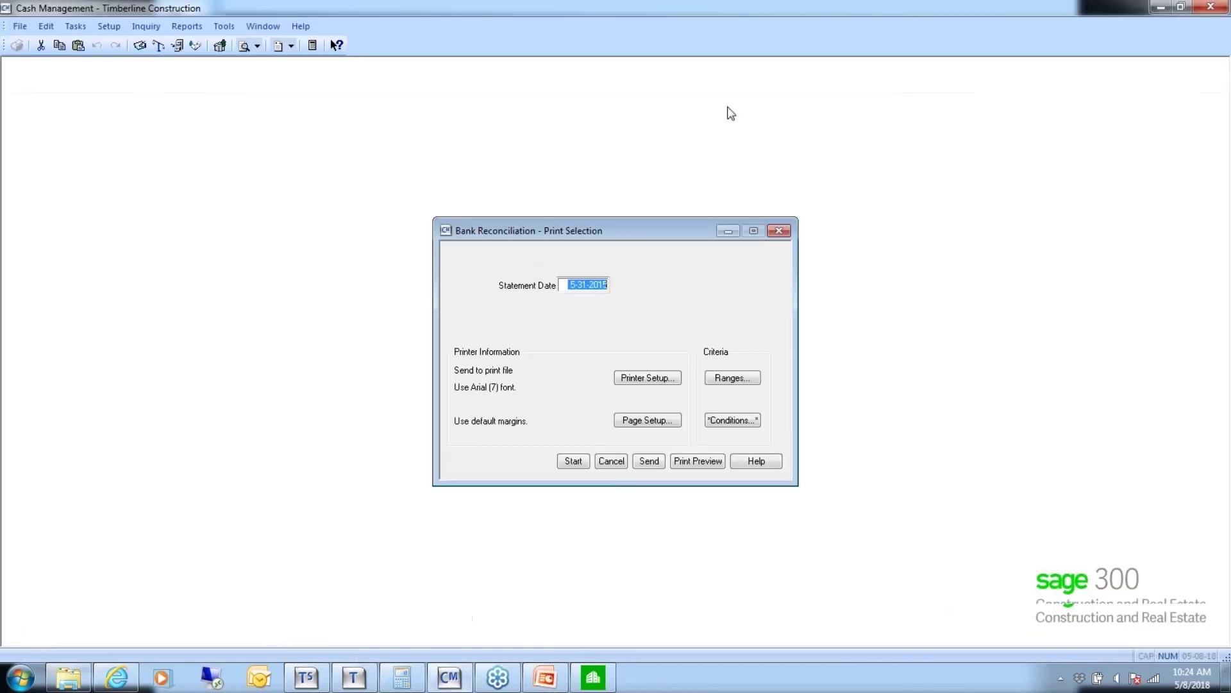
click(611, 460)
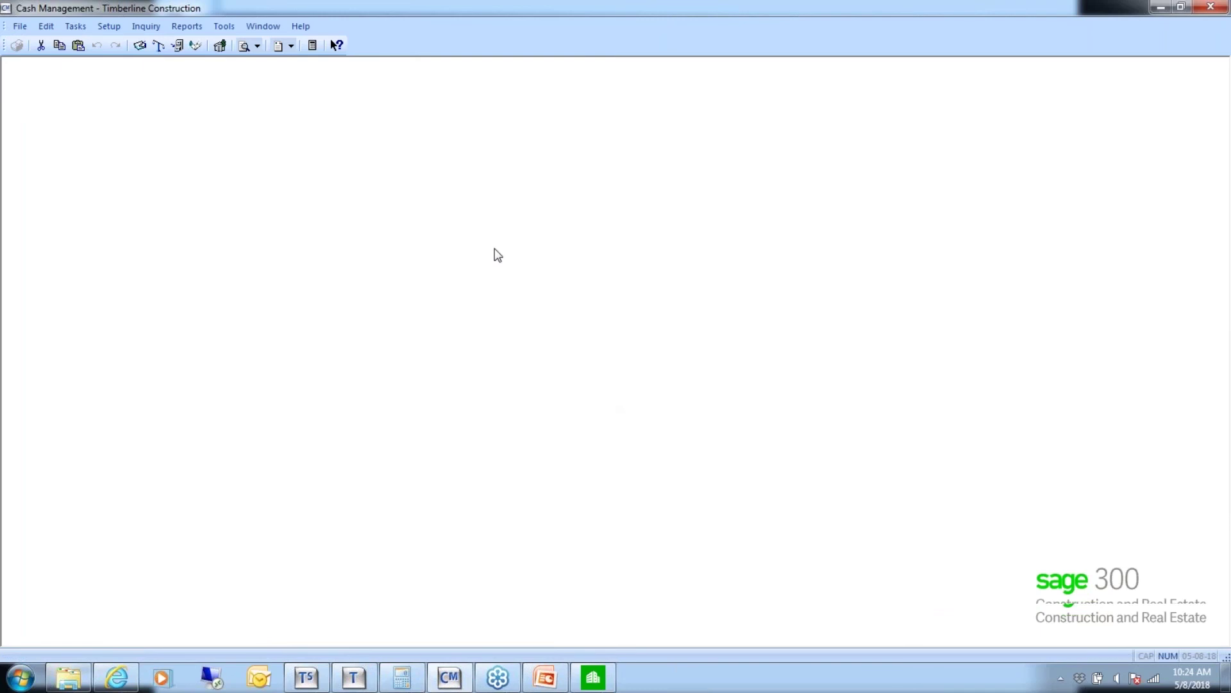
click(1209, 7)
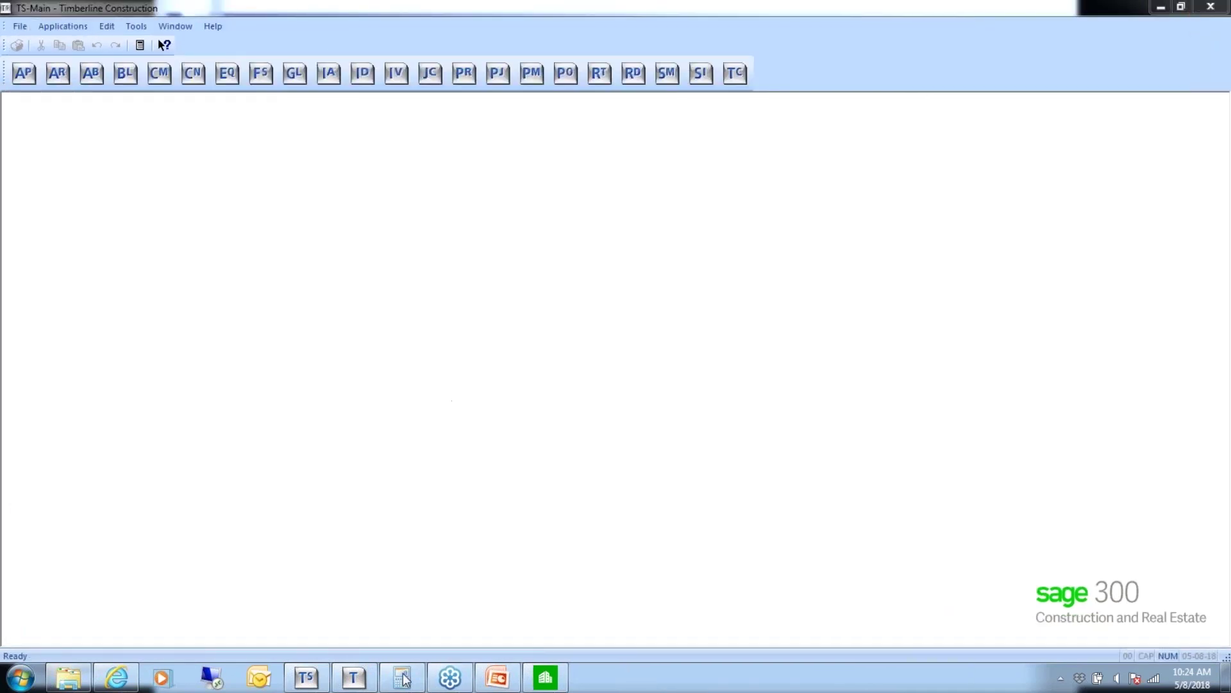
click(21, 27)
click(37, 192)
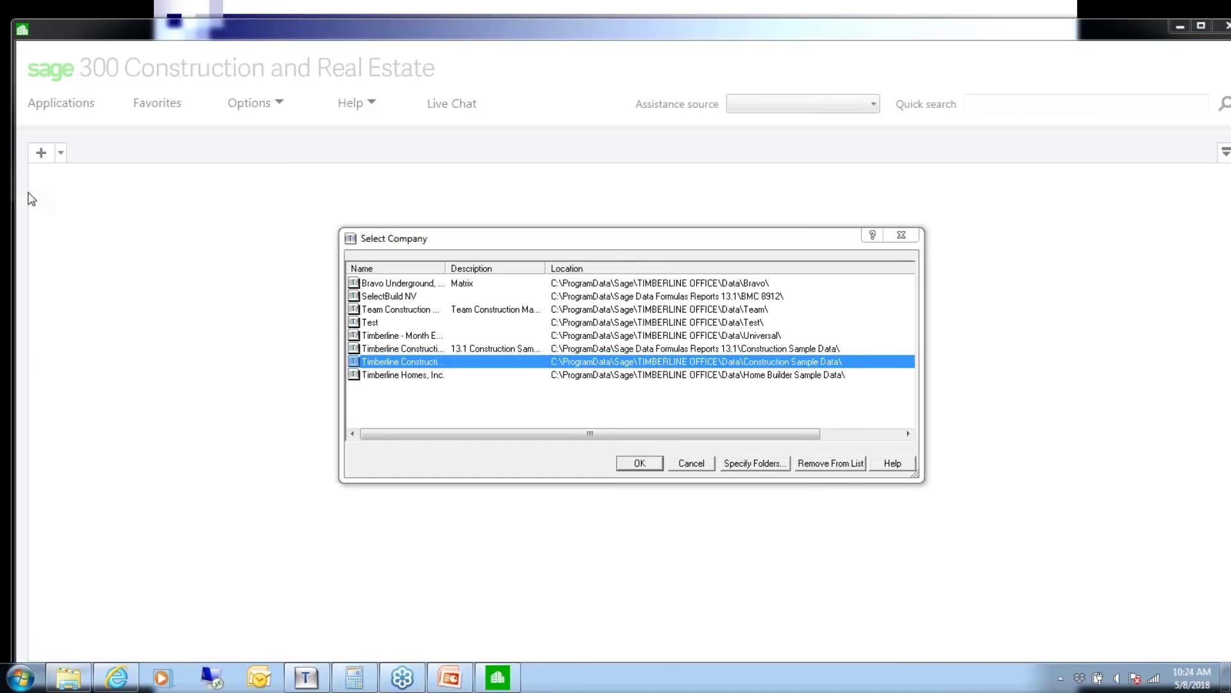
Step: Open the Timberline Construction company from the TIMBERLINE OFFICE Construction Sample Data folder, dismiss the welcome message and open the Reconciliation tool
click(639, 462)
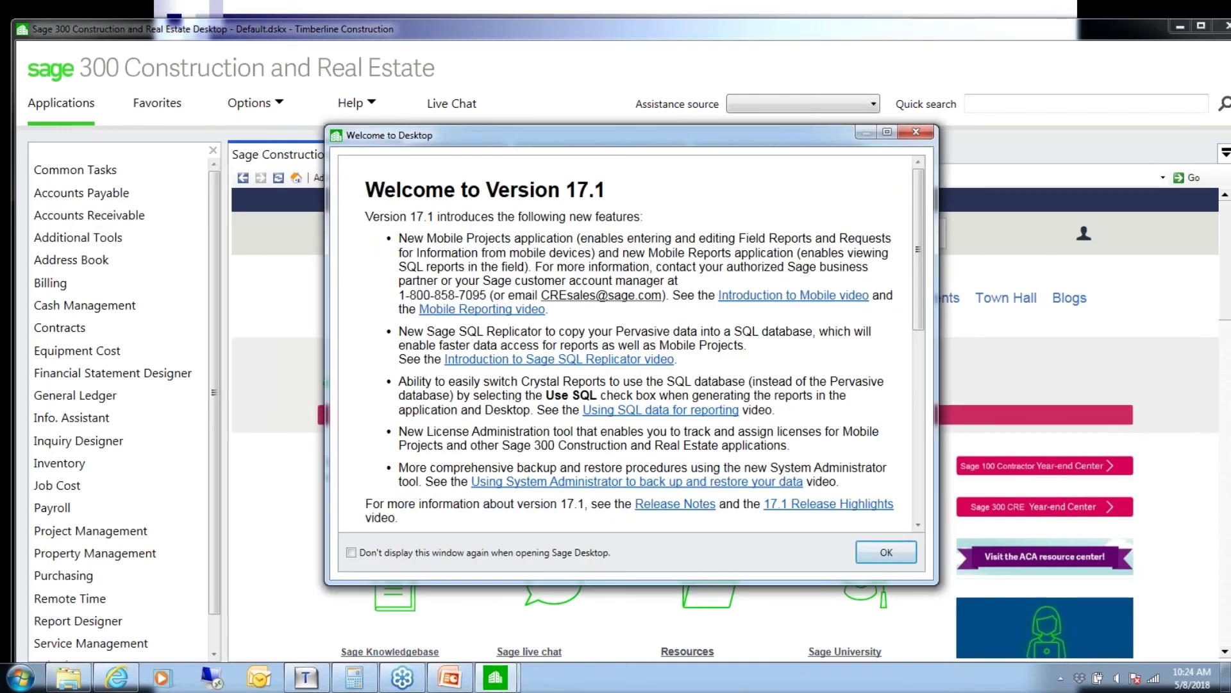
click(888, 552)
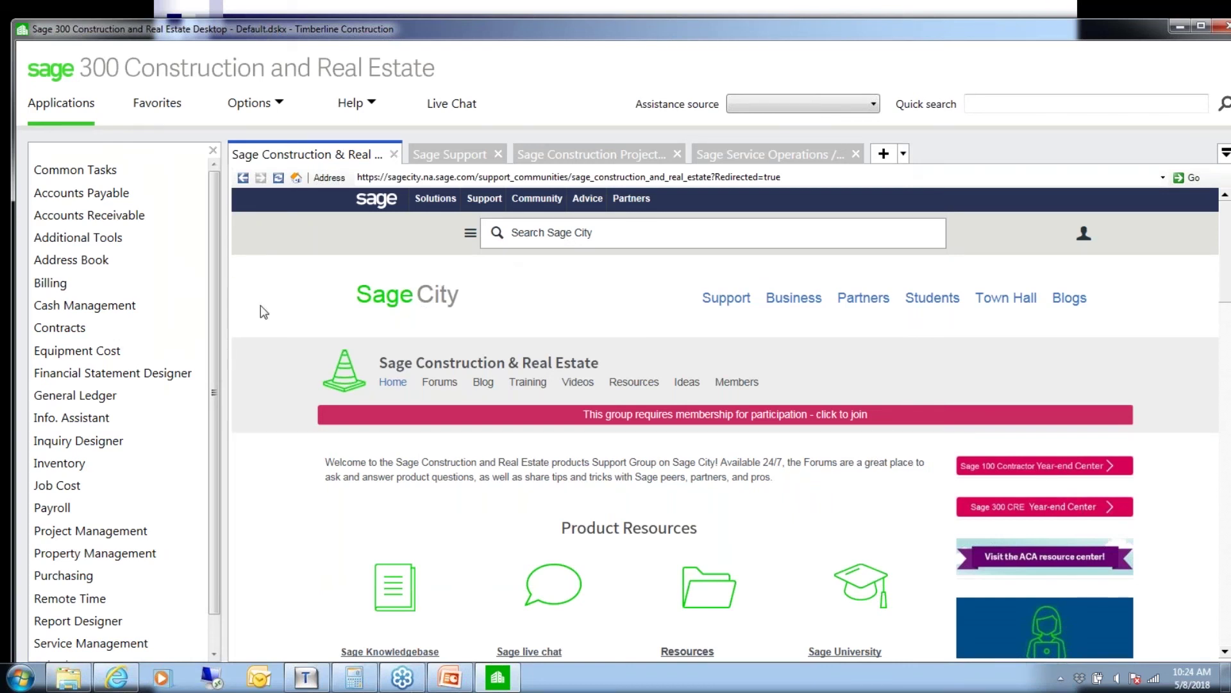
click(103, 239)
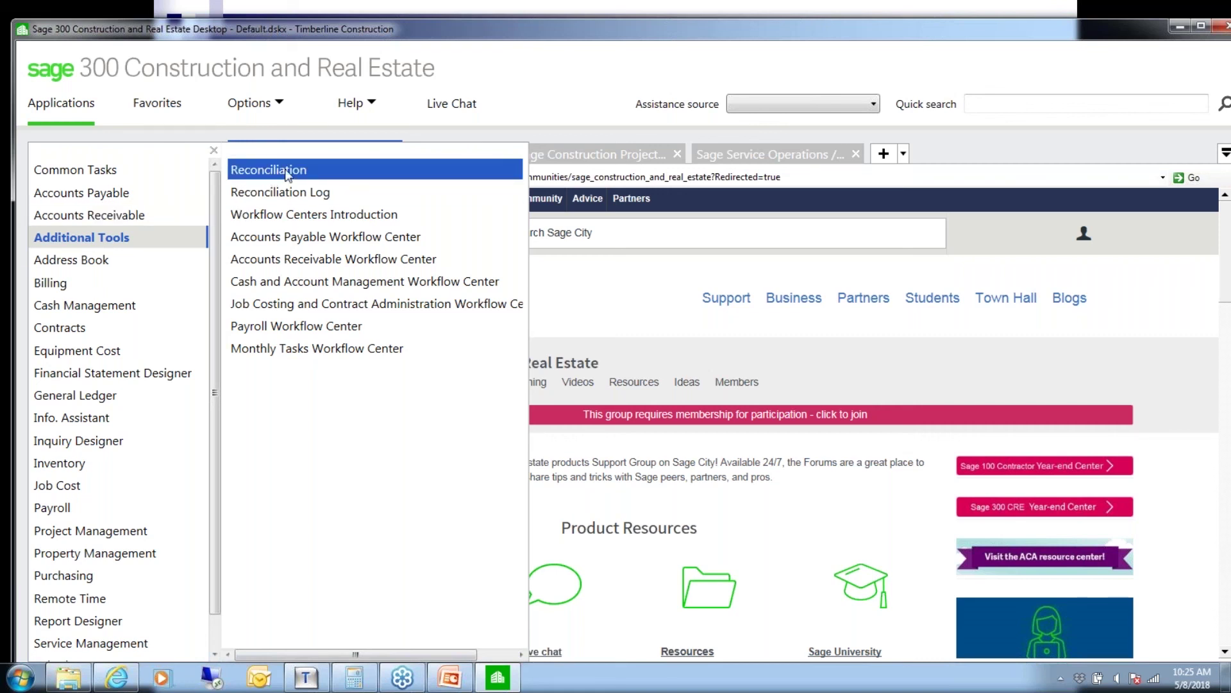
click(263, 171)
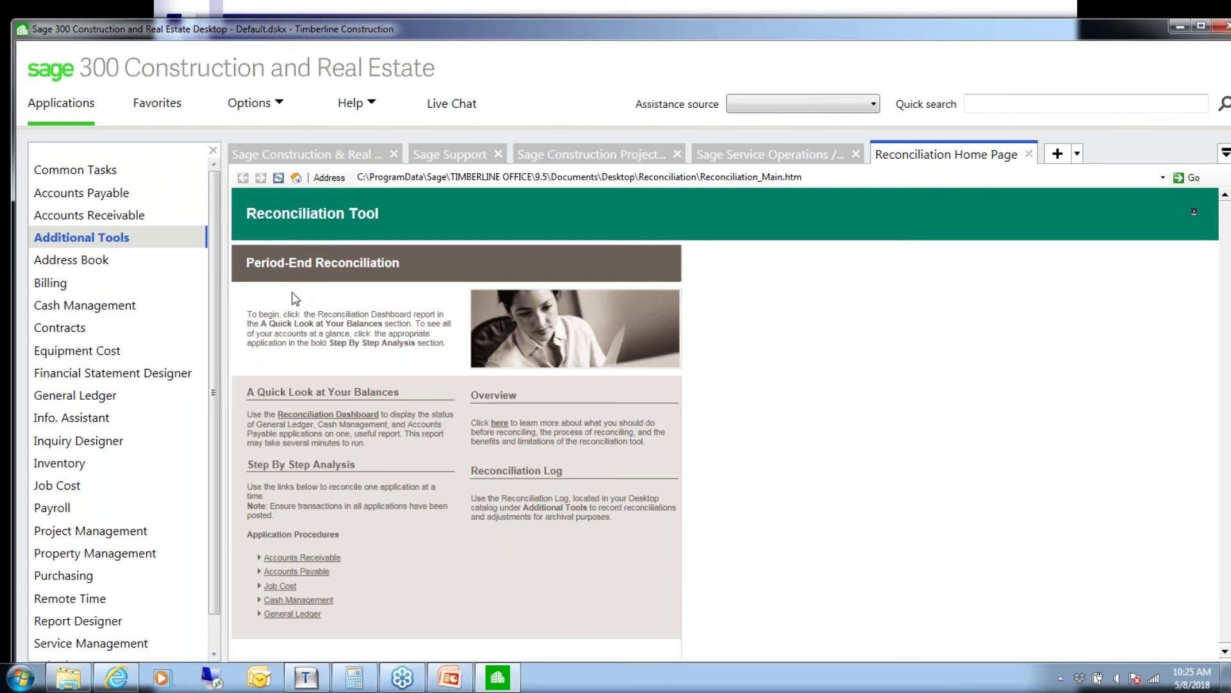
Step: Preview the Reconciliation Dashboard report with a current period end date of 5-31-2015
click(324, 416)
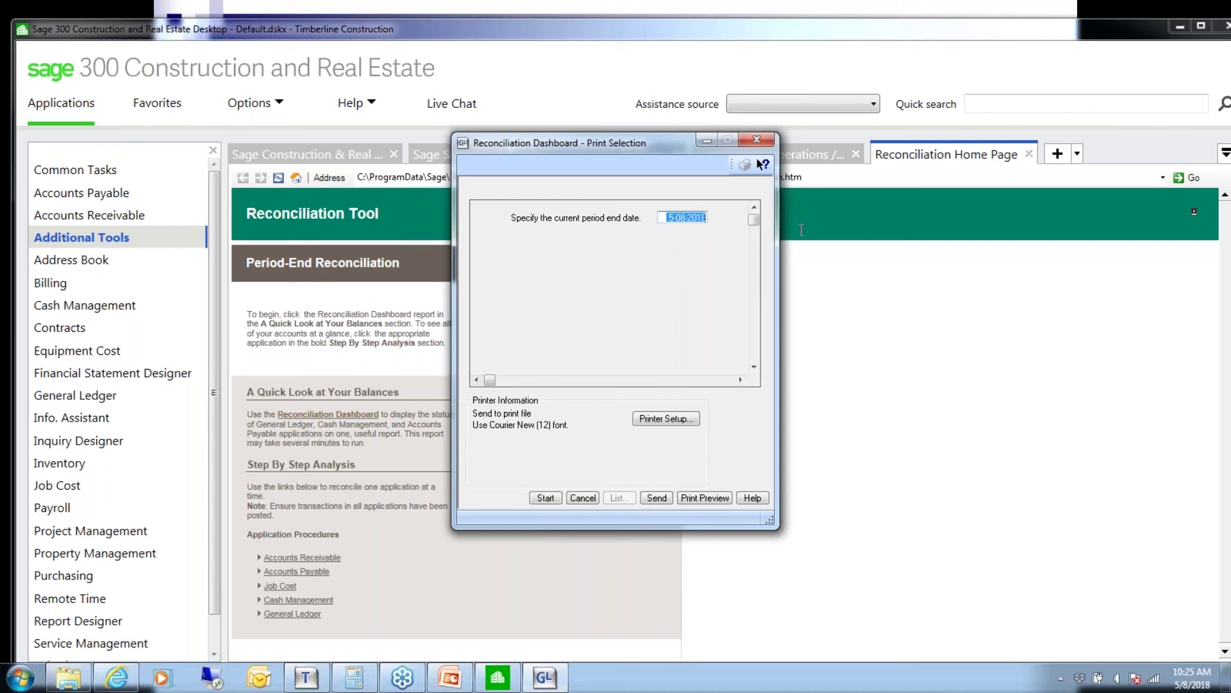
text(5312018)
click(706, 501)
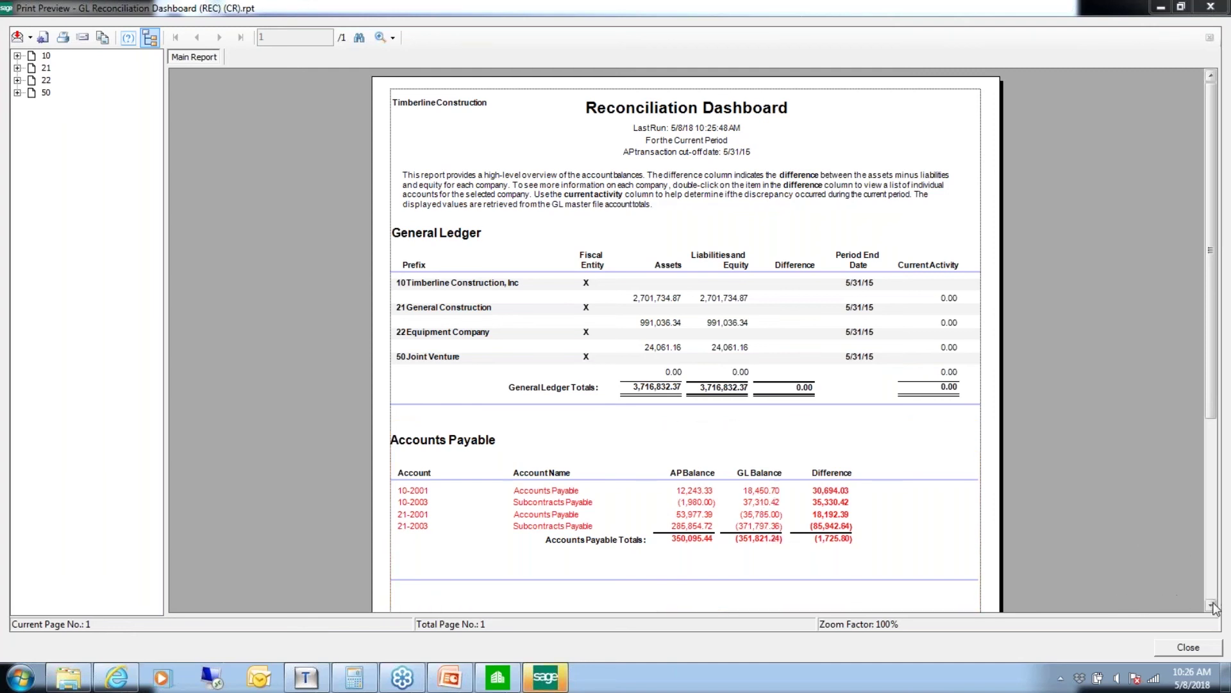
Step: Examine the General Ledger, Accounts Payable and CM Summary sections of the dashboard report, then close the preview and print selection
drag(1211, 608, 1211, 608)
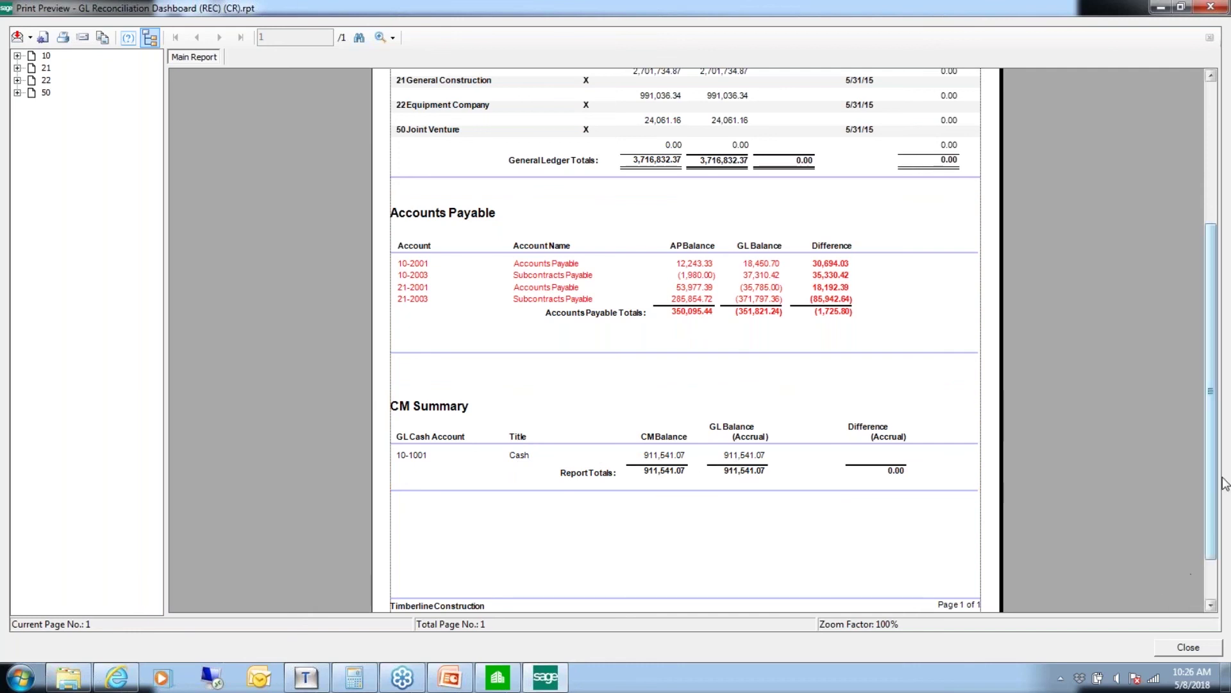
drag(1216, 515, 1131, 358)
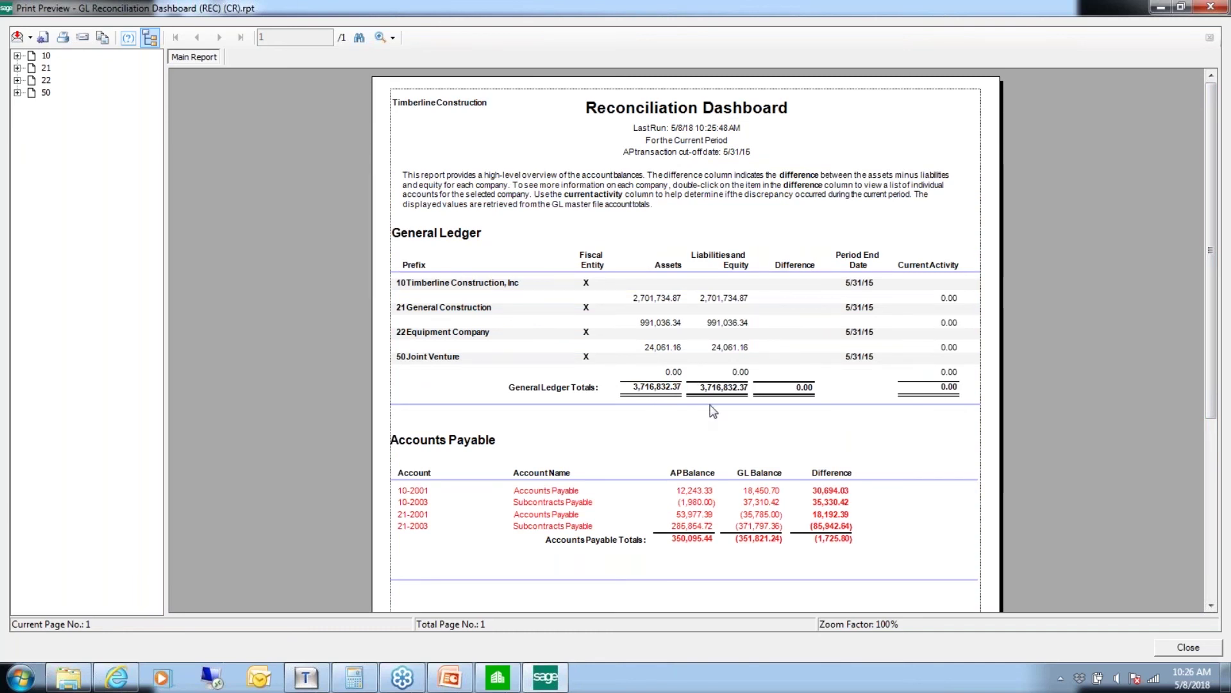
click(846, 286)
click(842, 293)
click(1187, 649)
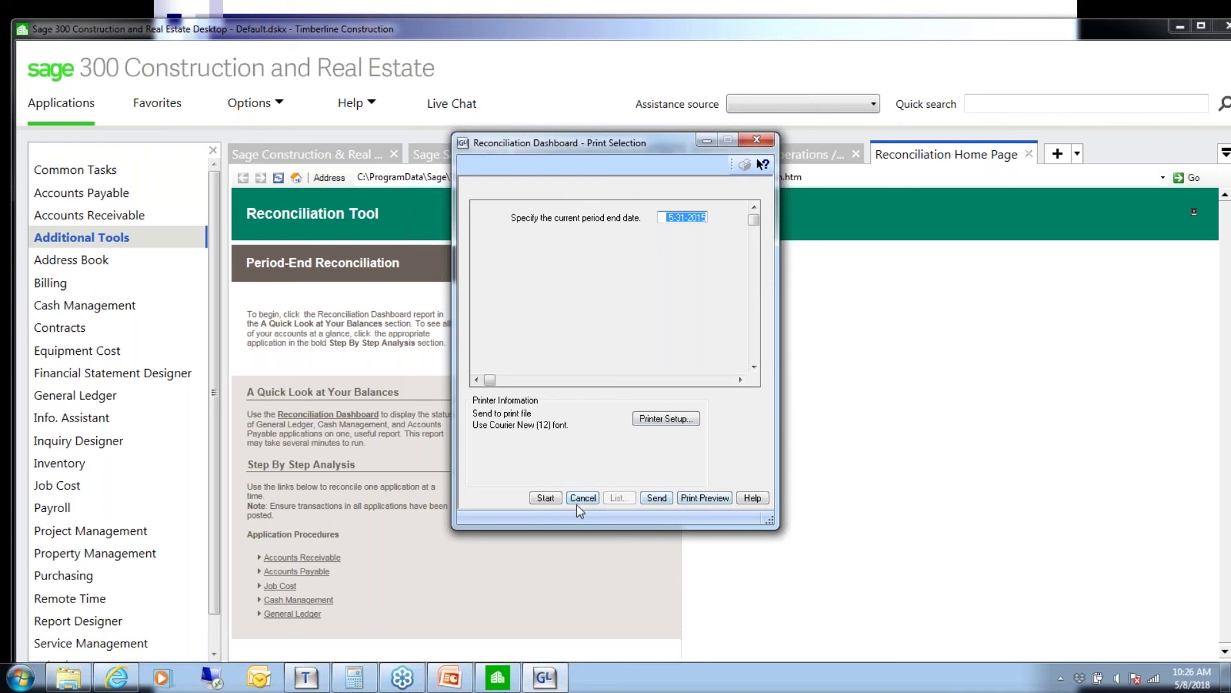
click(576, 501)
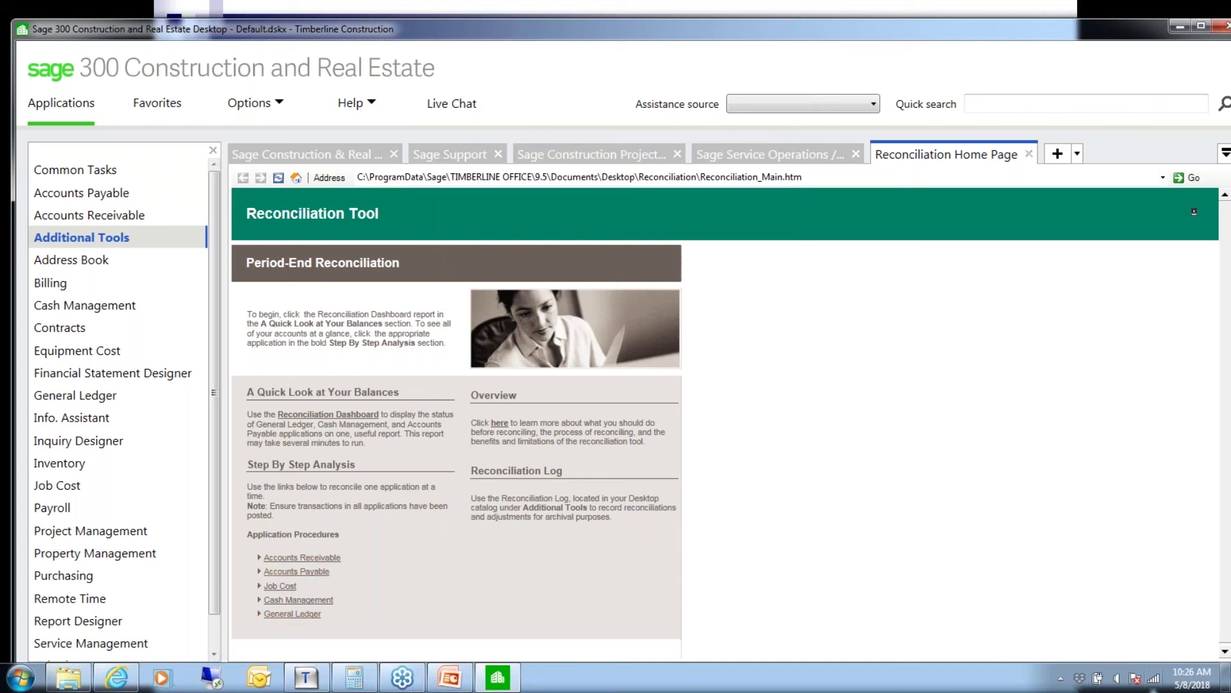
Step: Open the Accounts Receivable reconciliation procedure and review its steps through the period end reports
click(1224, 652)
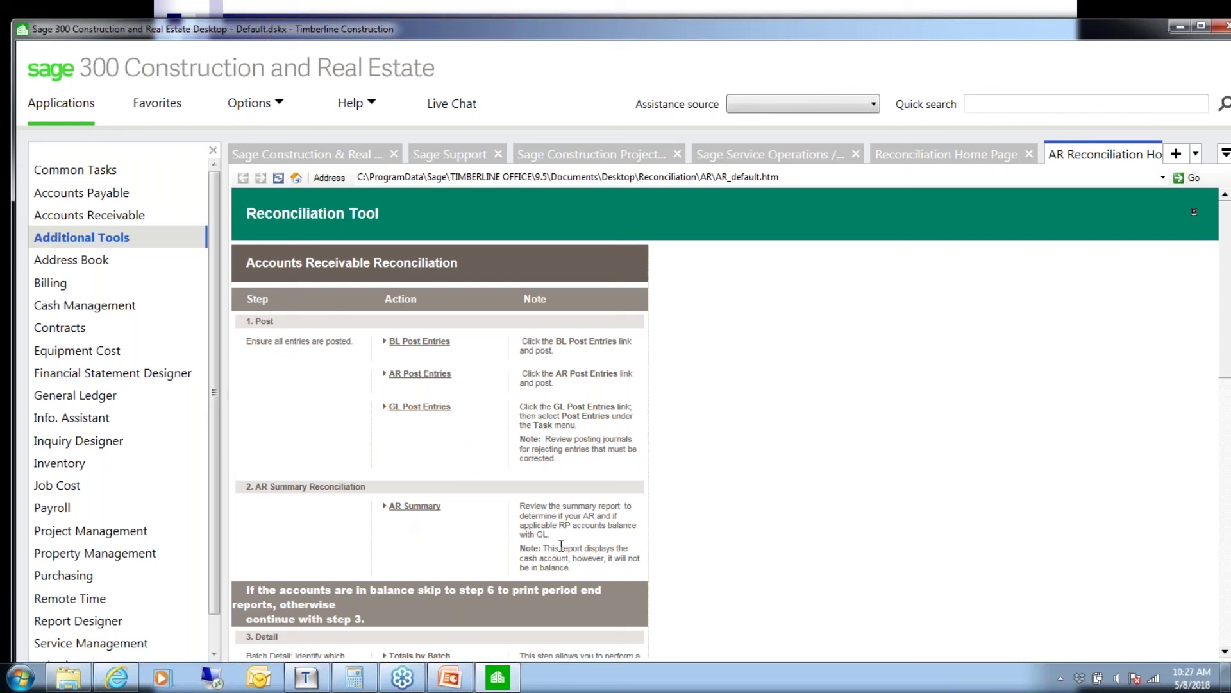
click(1225, 651)
scroll(1225, 651, down, 4)
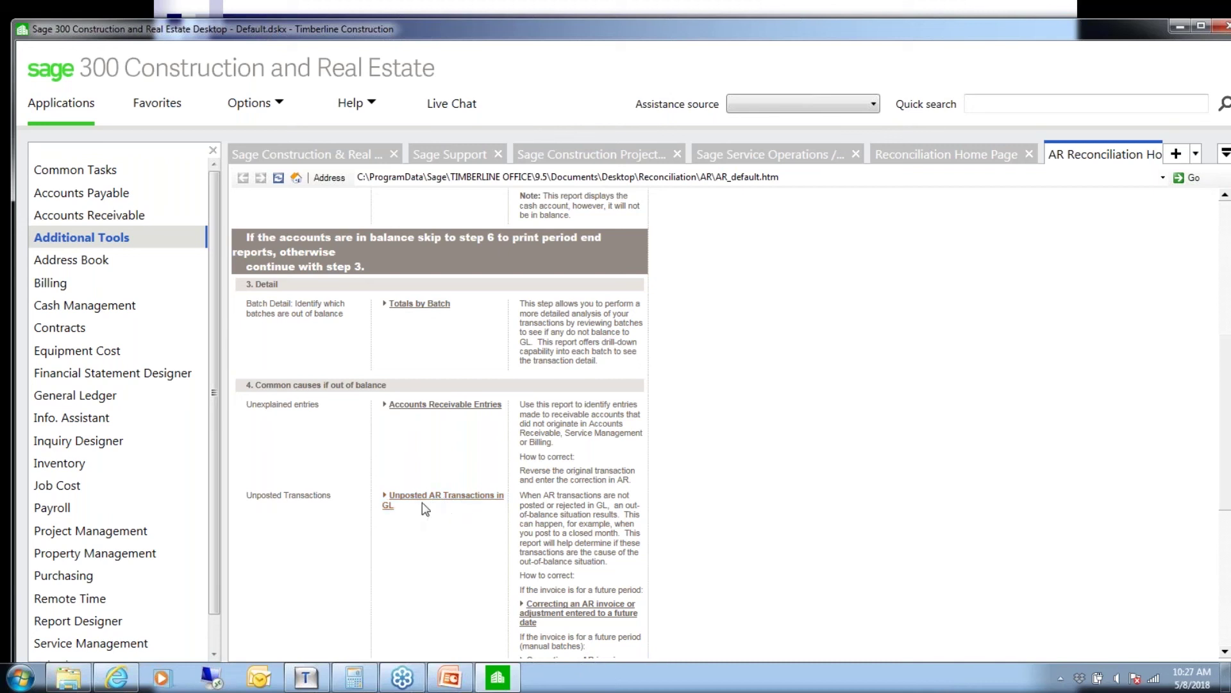
click(1225, 654)
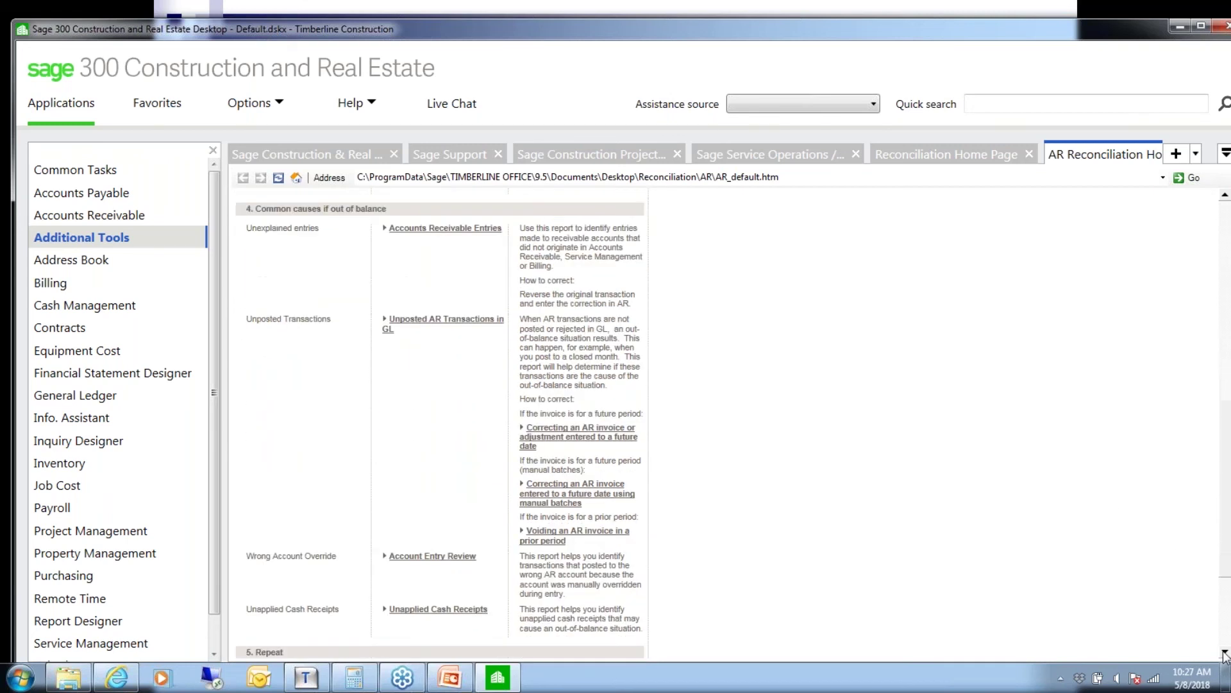
click(1225, 653)
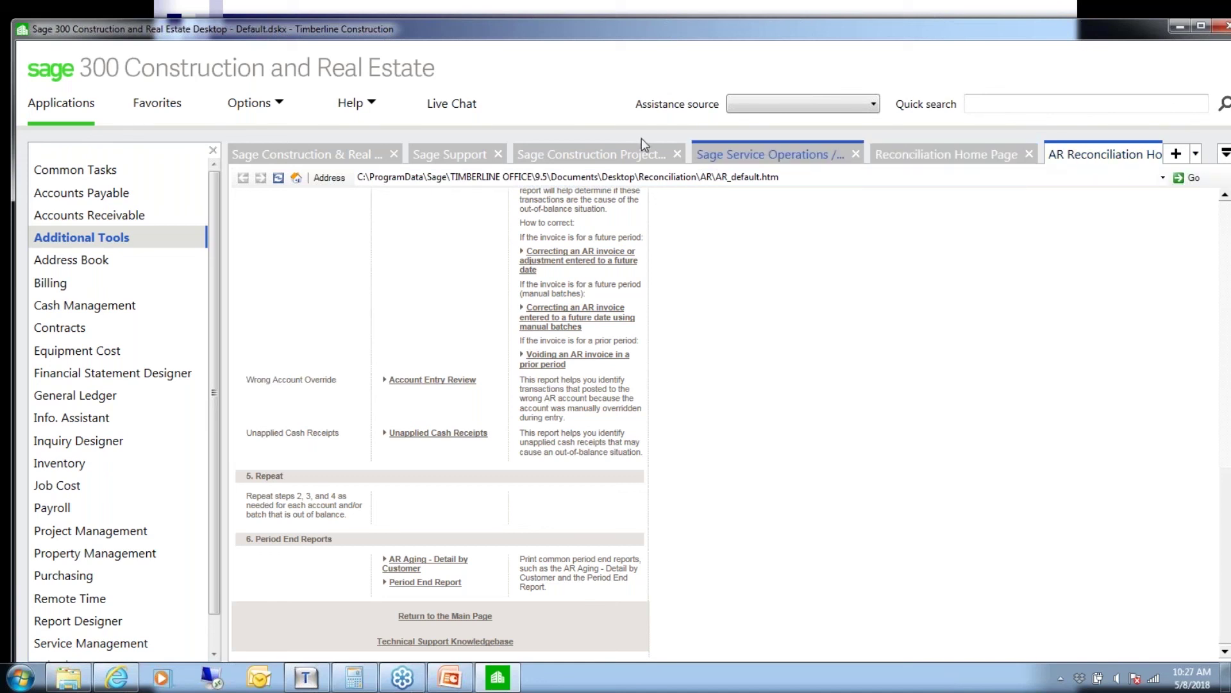
Step: Close the Sage Construction & Real Estate, Sage Construction Project and AR Reconciliation pages and return to the Reconciliation Home Page
click(395, 153)
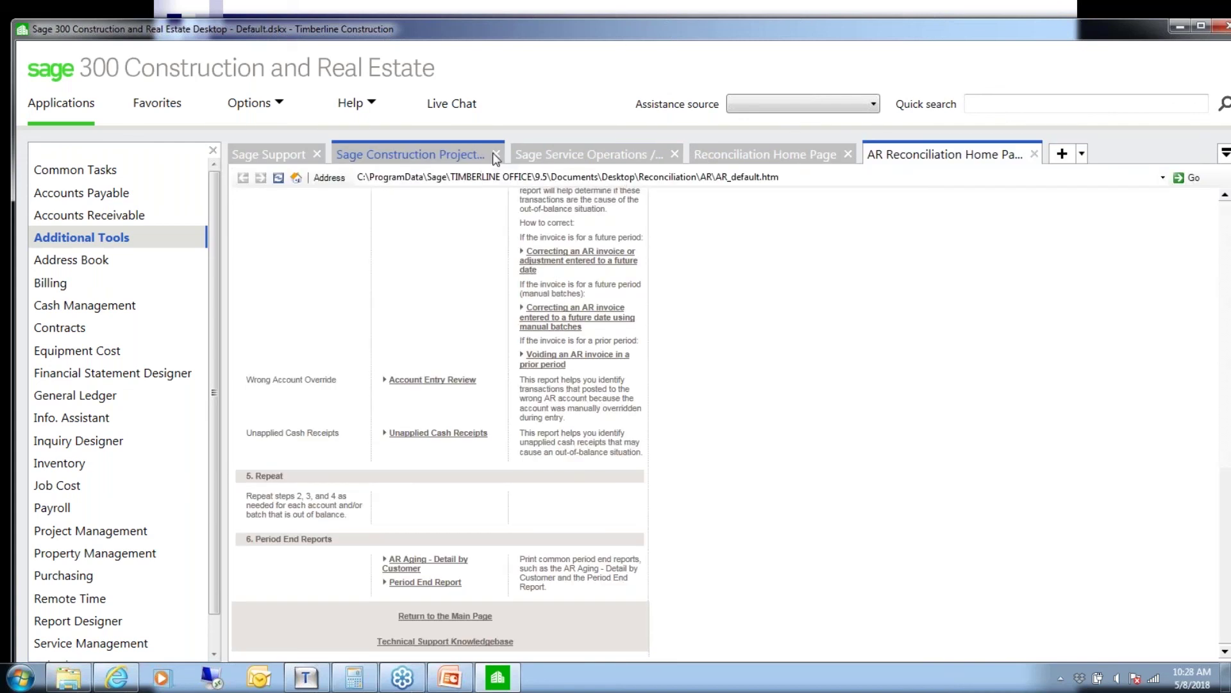
click(497, 154)
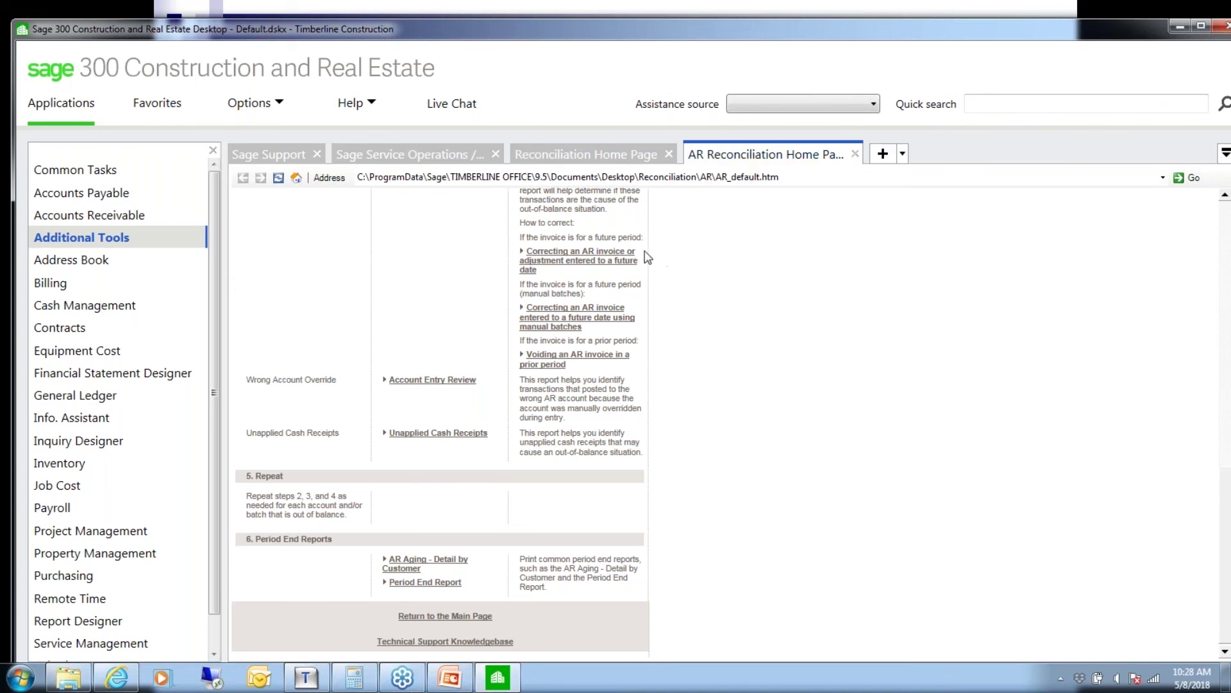
click(855, 155)
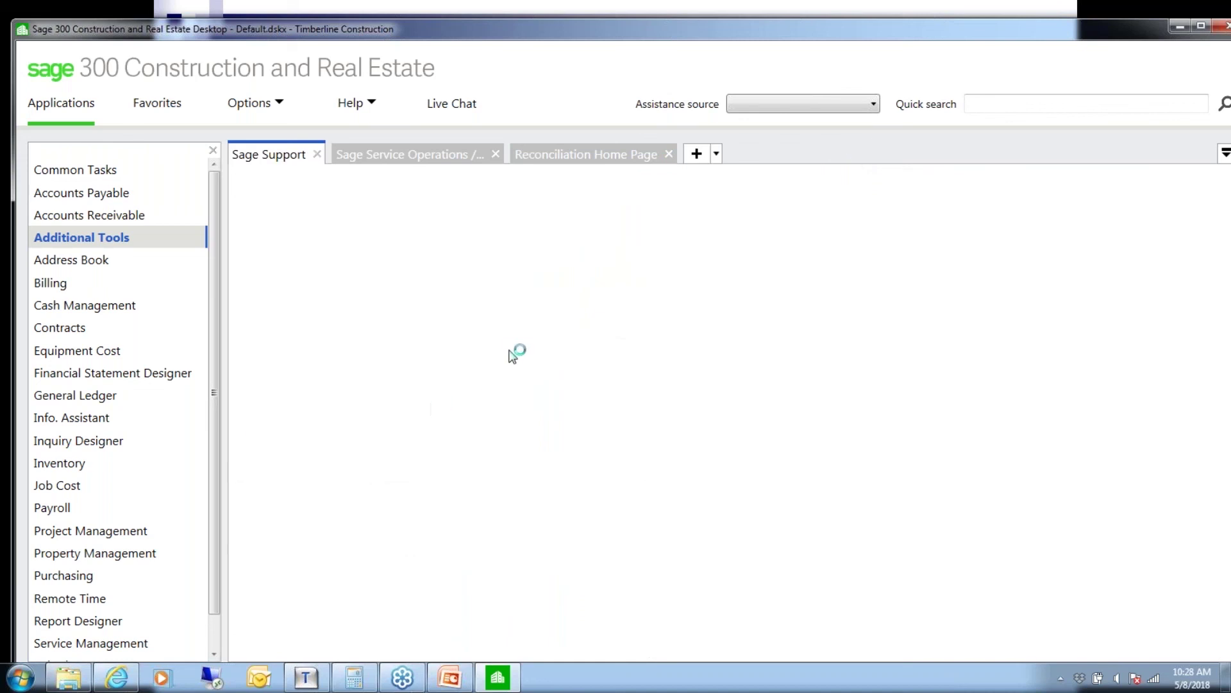
click(556, 154)
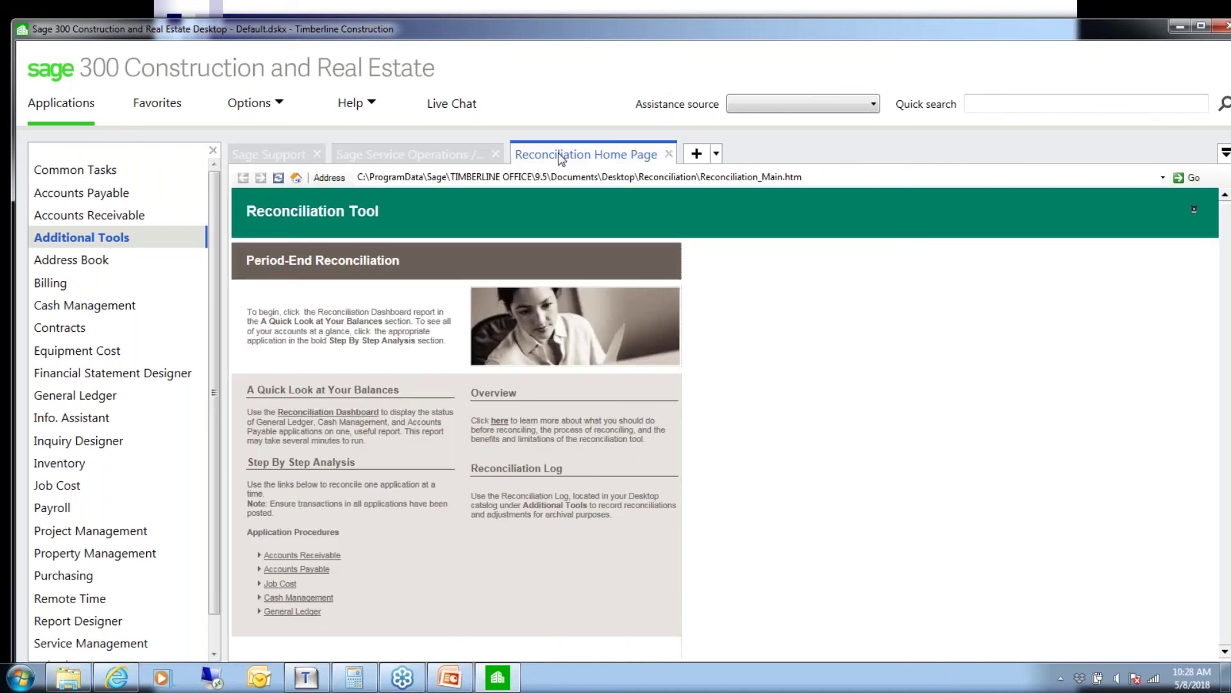
Step: Open the Accounts Payable reconciliation procedure, review its steps through the common out-of-balance causes, and close the page
click(288, 570)
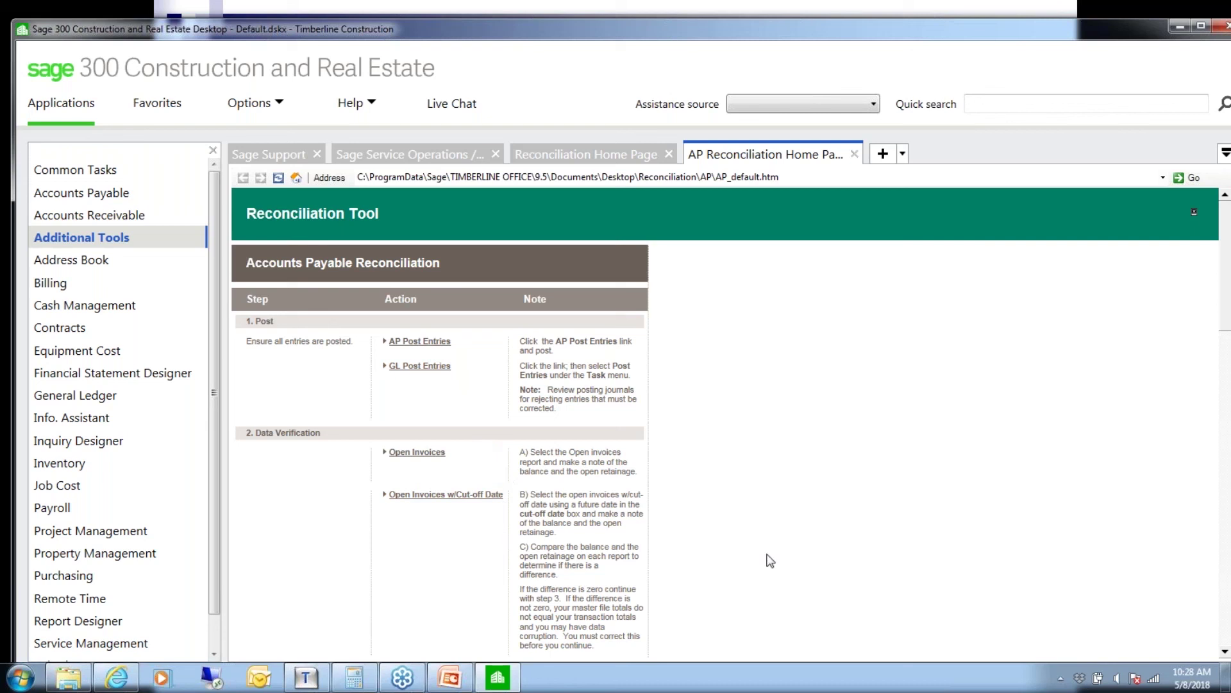
click(1225, 651)
click(1225, 651)
scroll(1225, 651, down, 5)
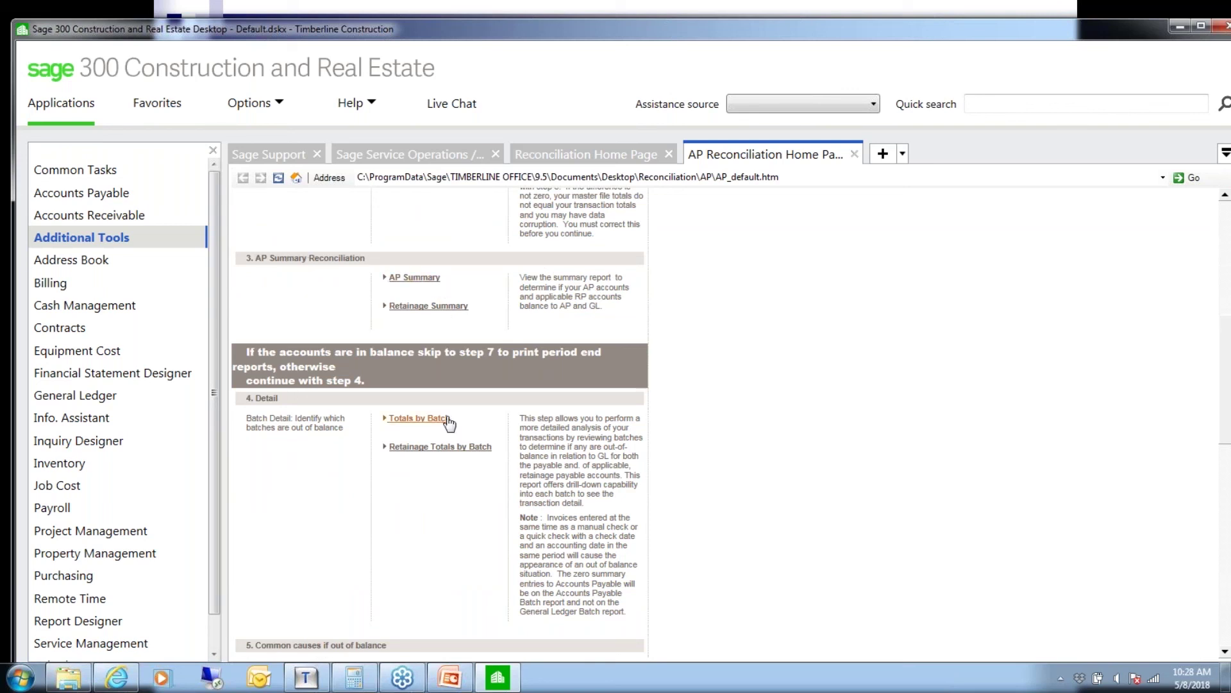
click(440, 446)
click(1225, 653)
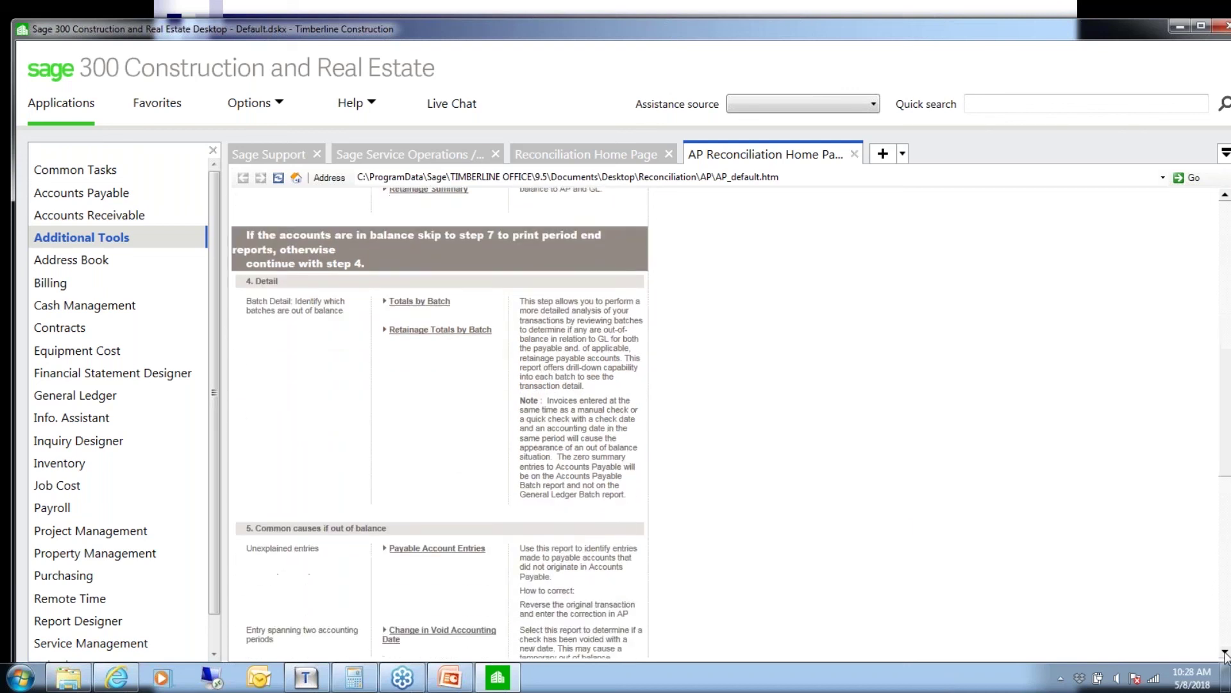
click(1225, 653)
click(1225, 653)
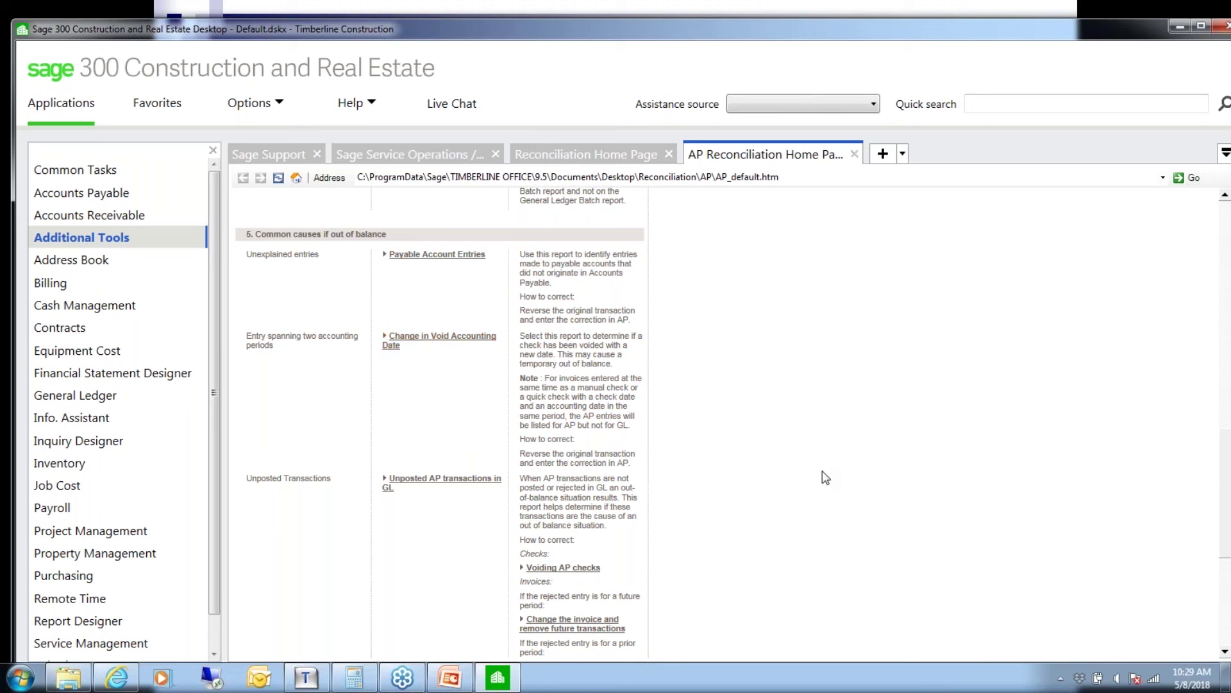
click(1225, 652)
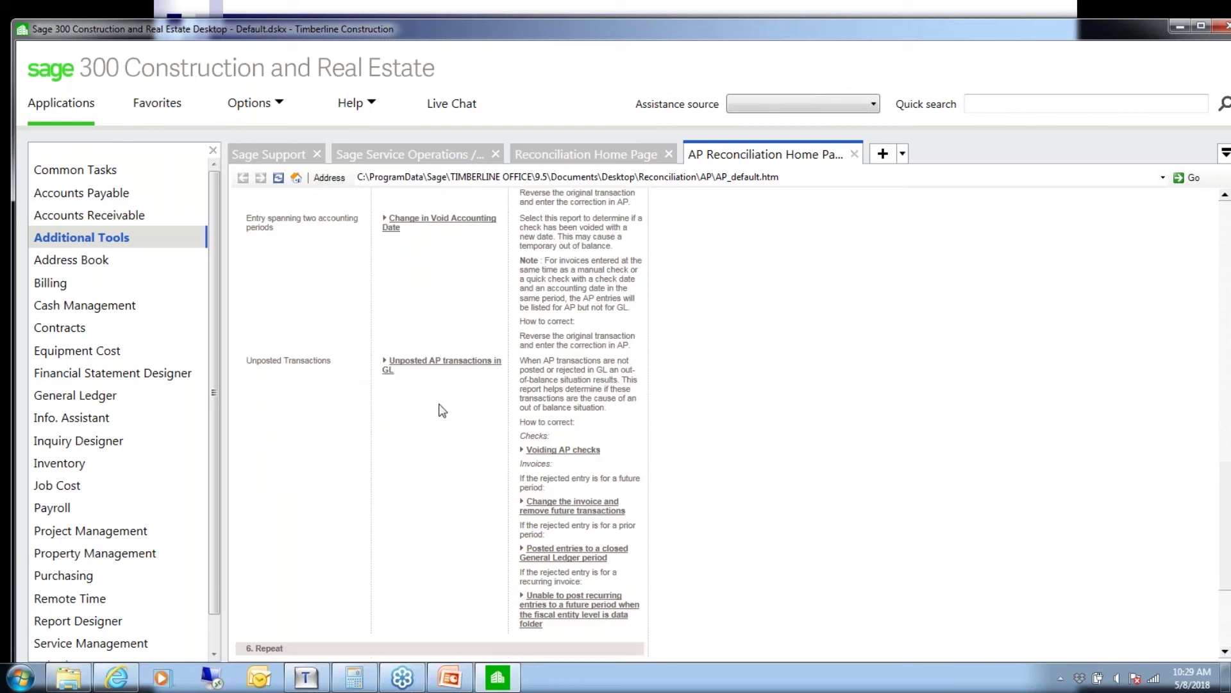
click(853, 154)
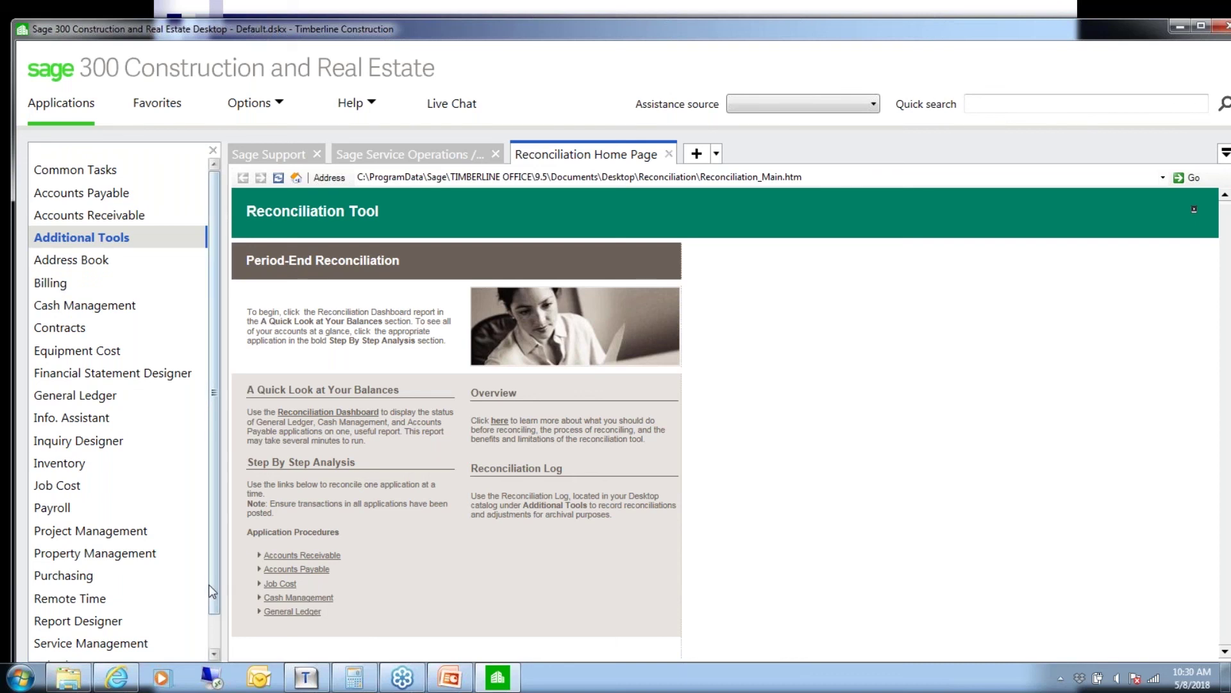
Step: Switch back to the Reconciliation Tool slide in the PowerPoint slide show
scroll(212, 591, down, 1)
scroll(211, 605, up, 1)
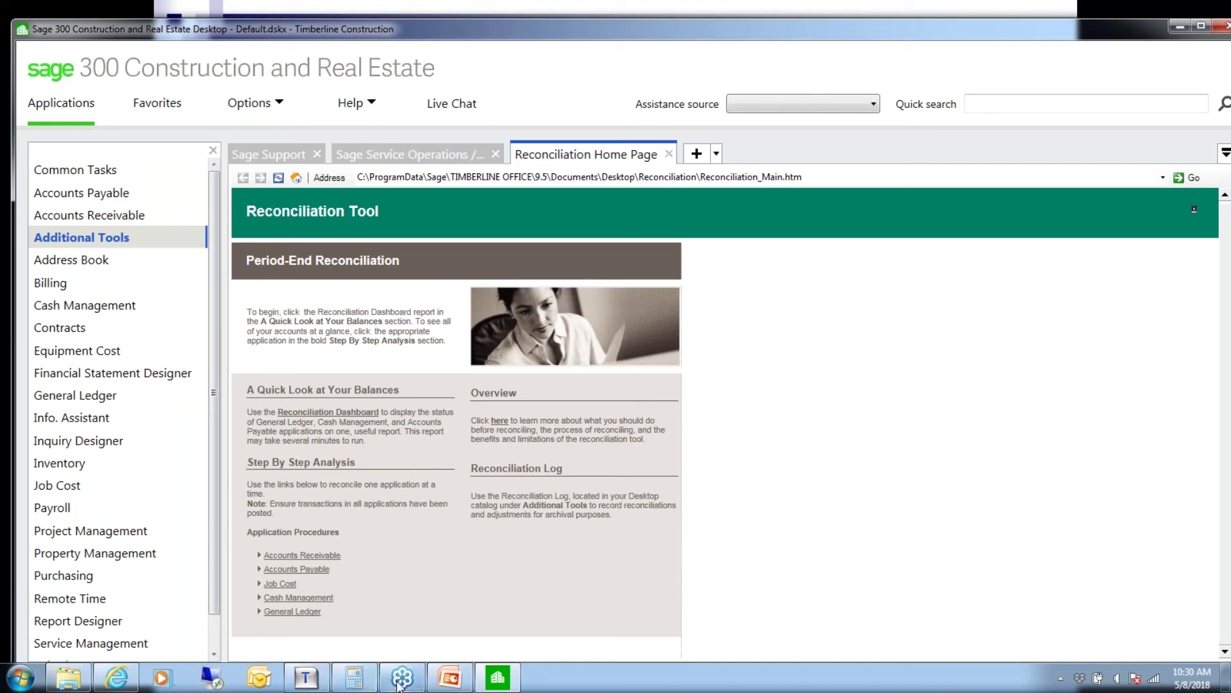
key(alt+Tab)
click(393, 314)
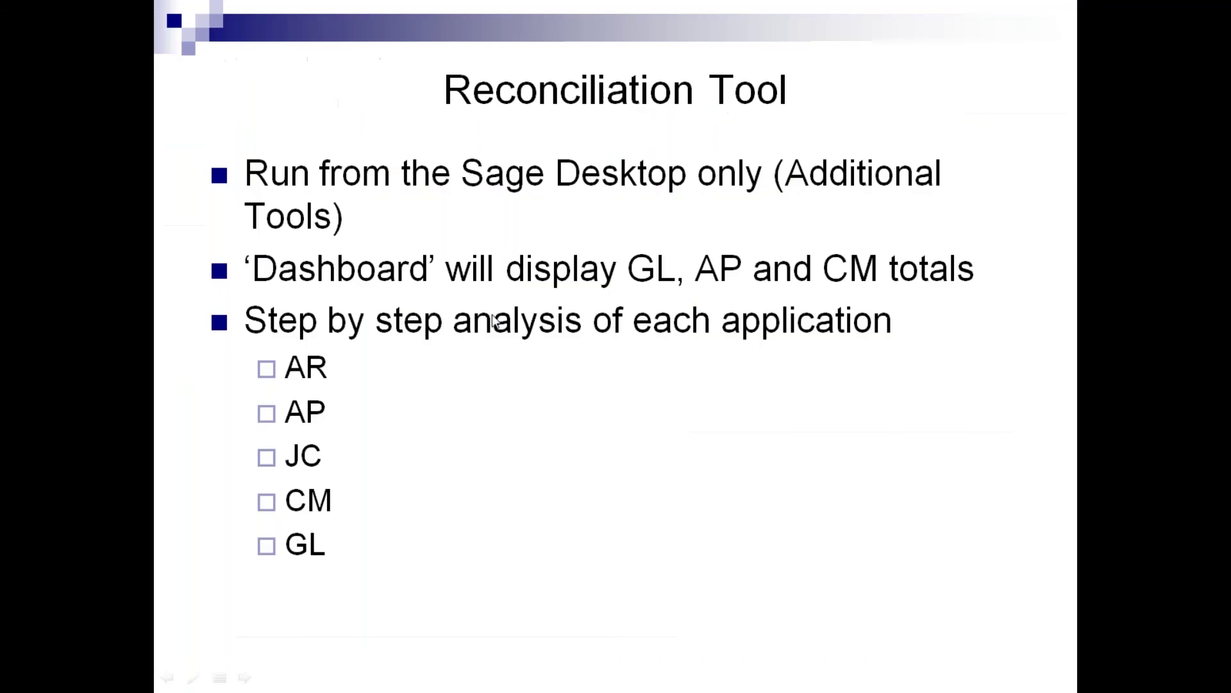